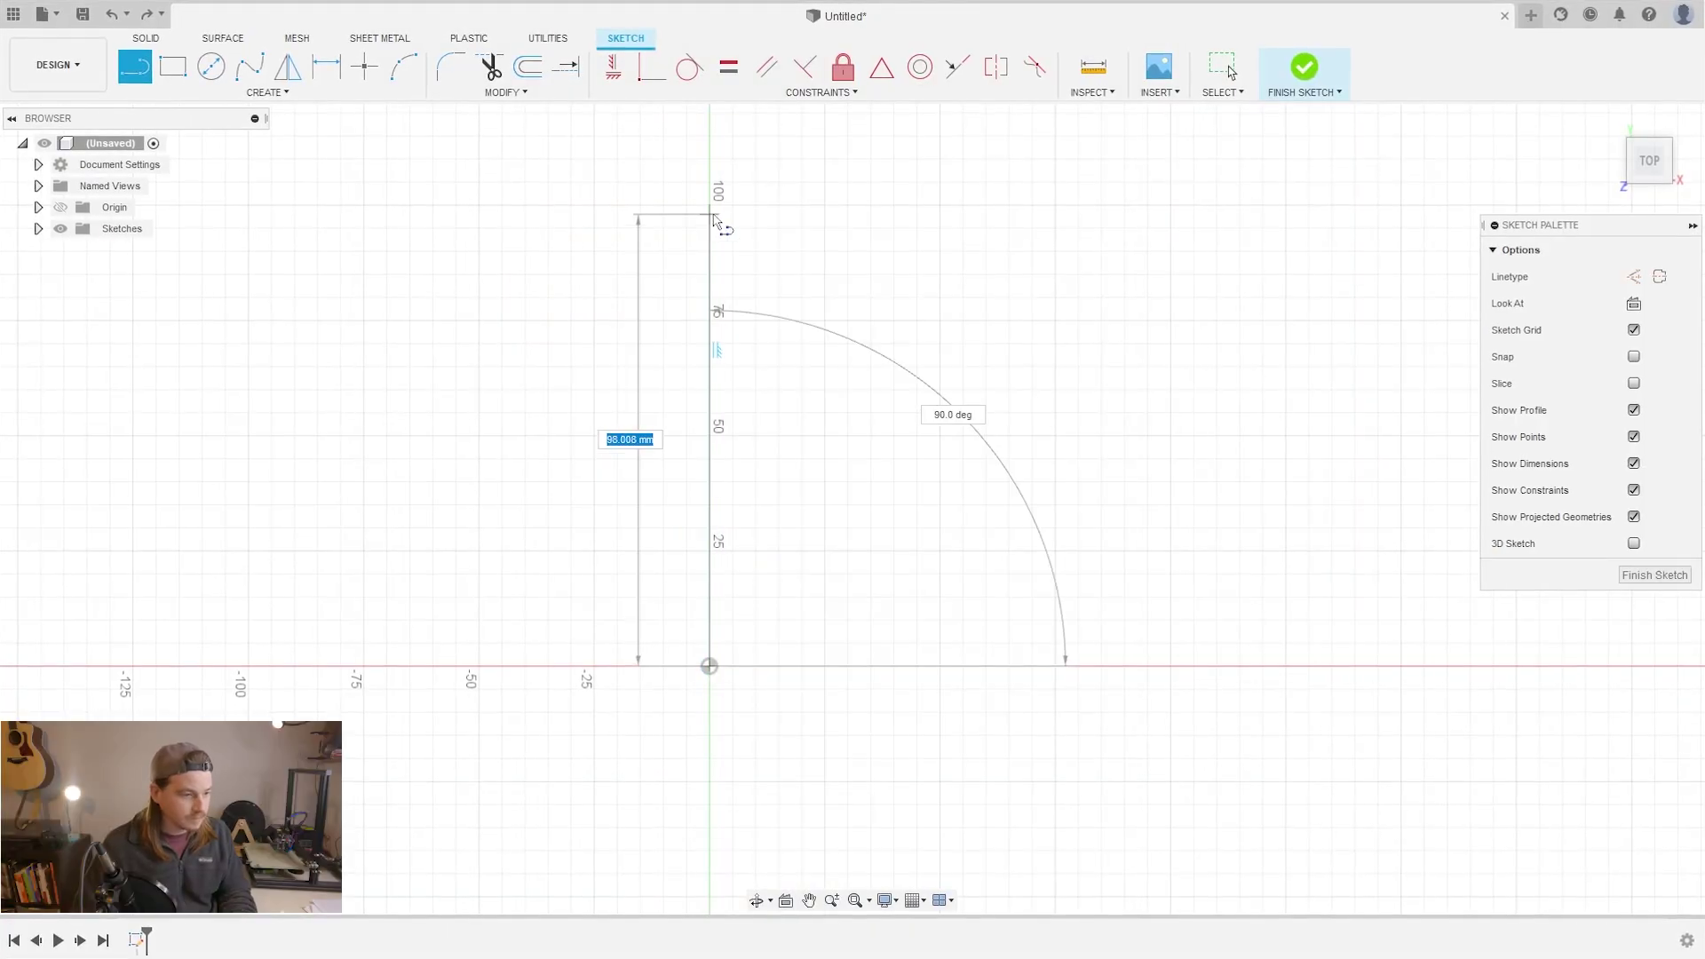
Draw a 52 mm vertical line up from the origin and a horizontal construction line about 49 mm long from its midpoint.
scroll(702, 506, "up", 4)
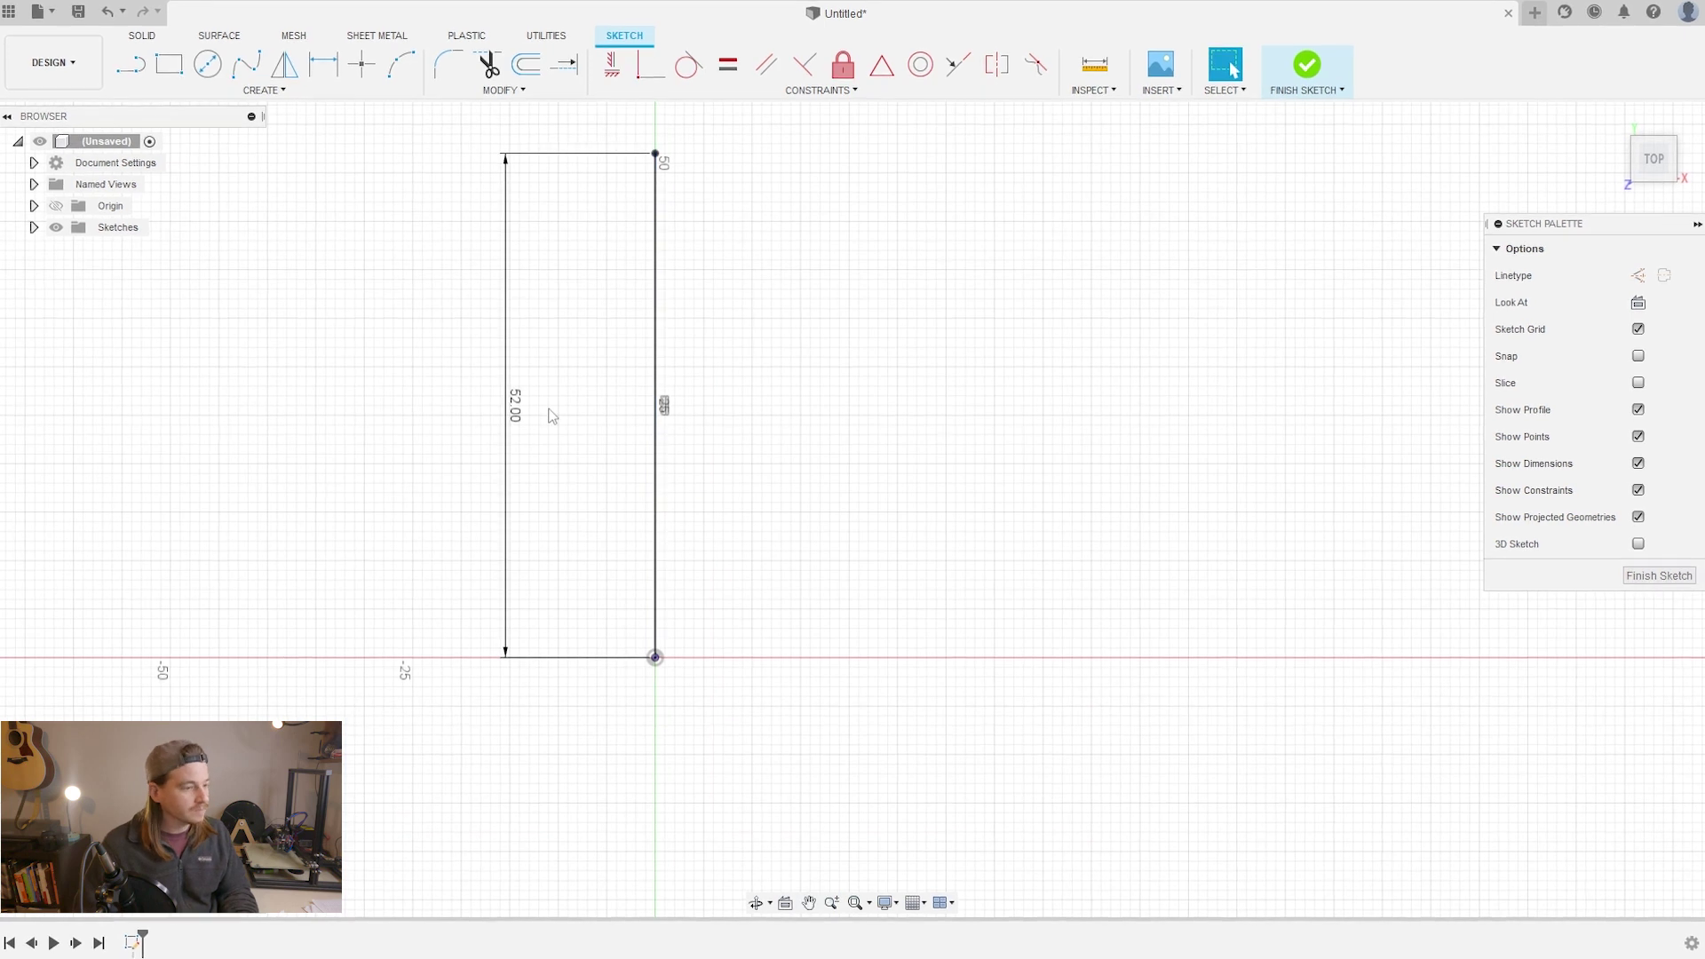
left_click(654, 405)
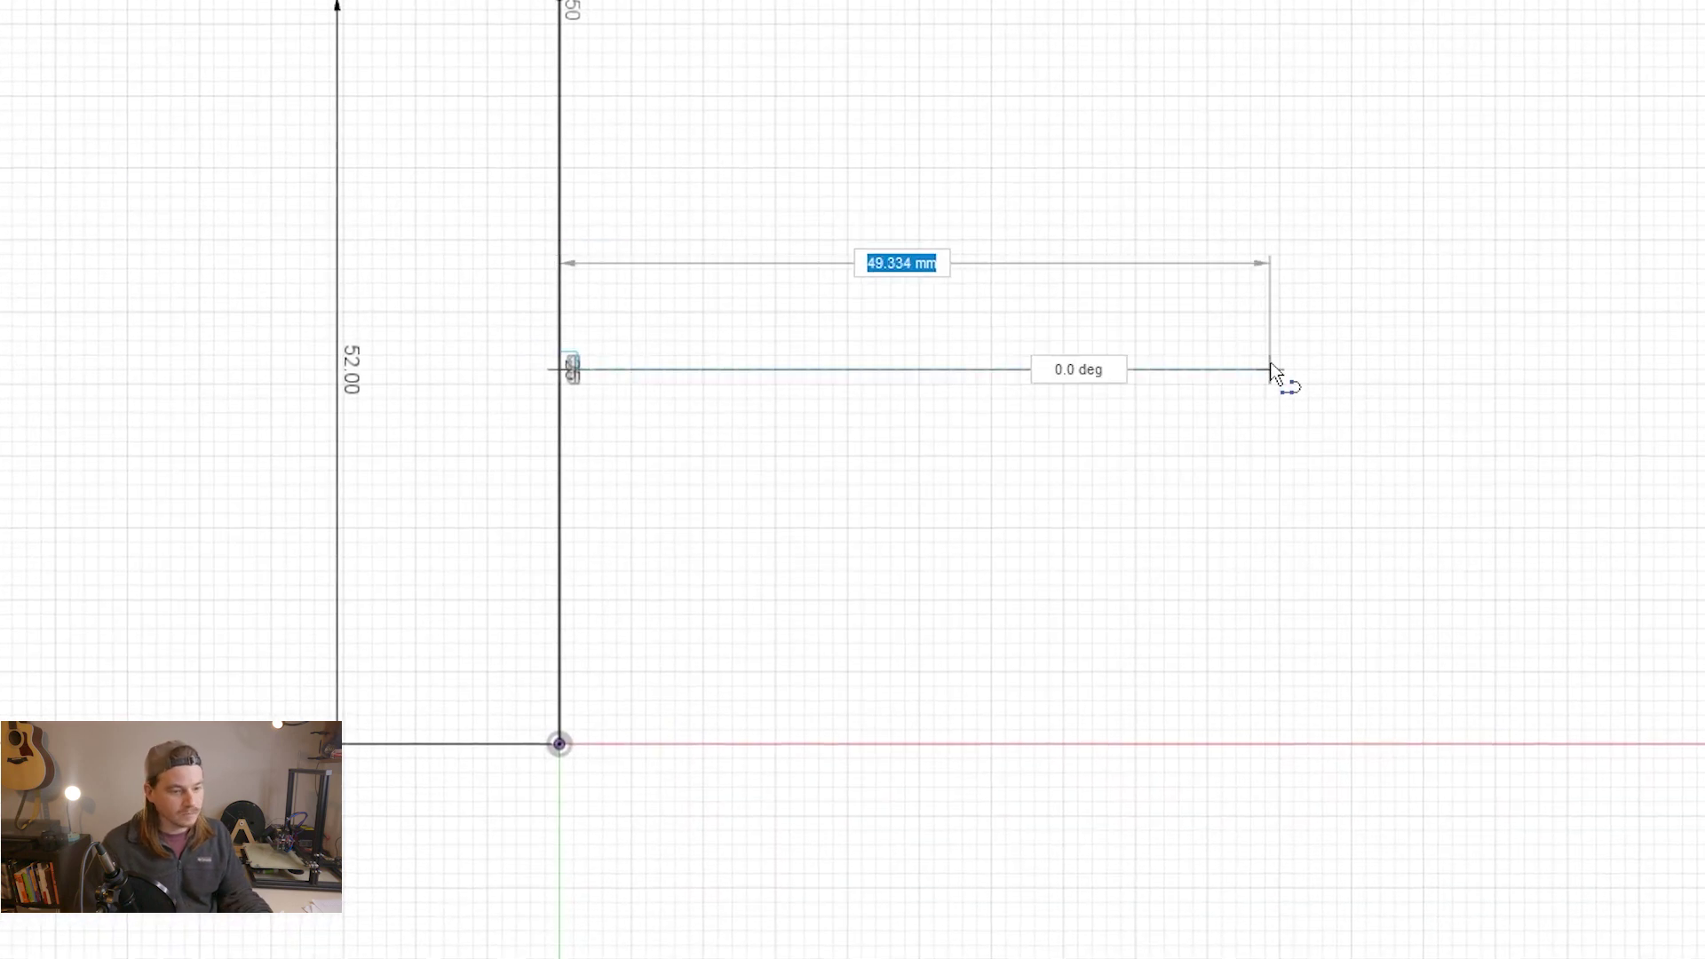
left_click(1132, 405)
key("x")
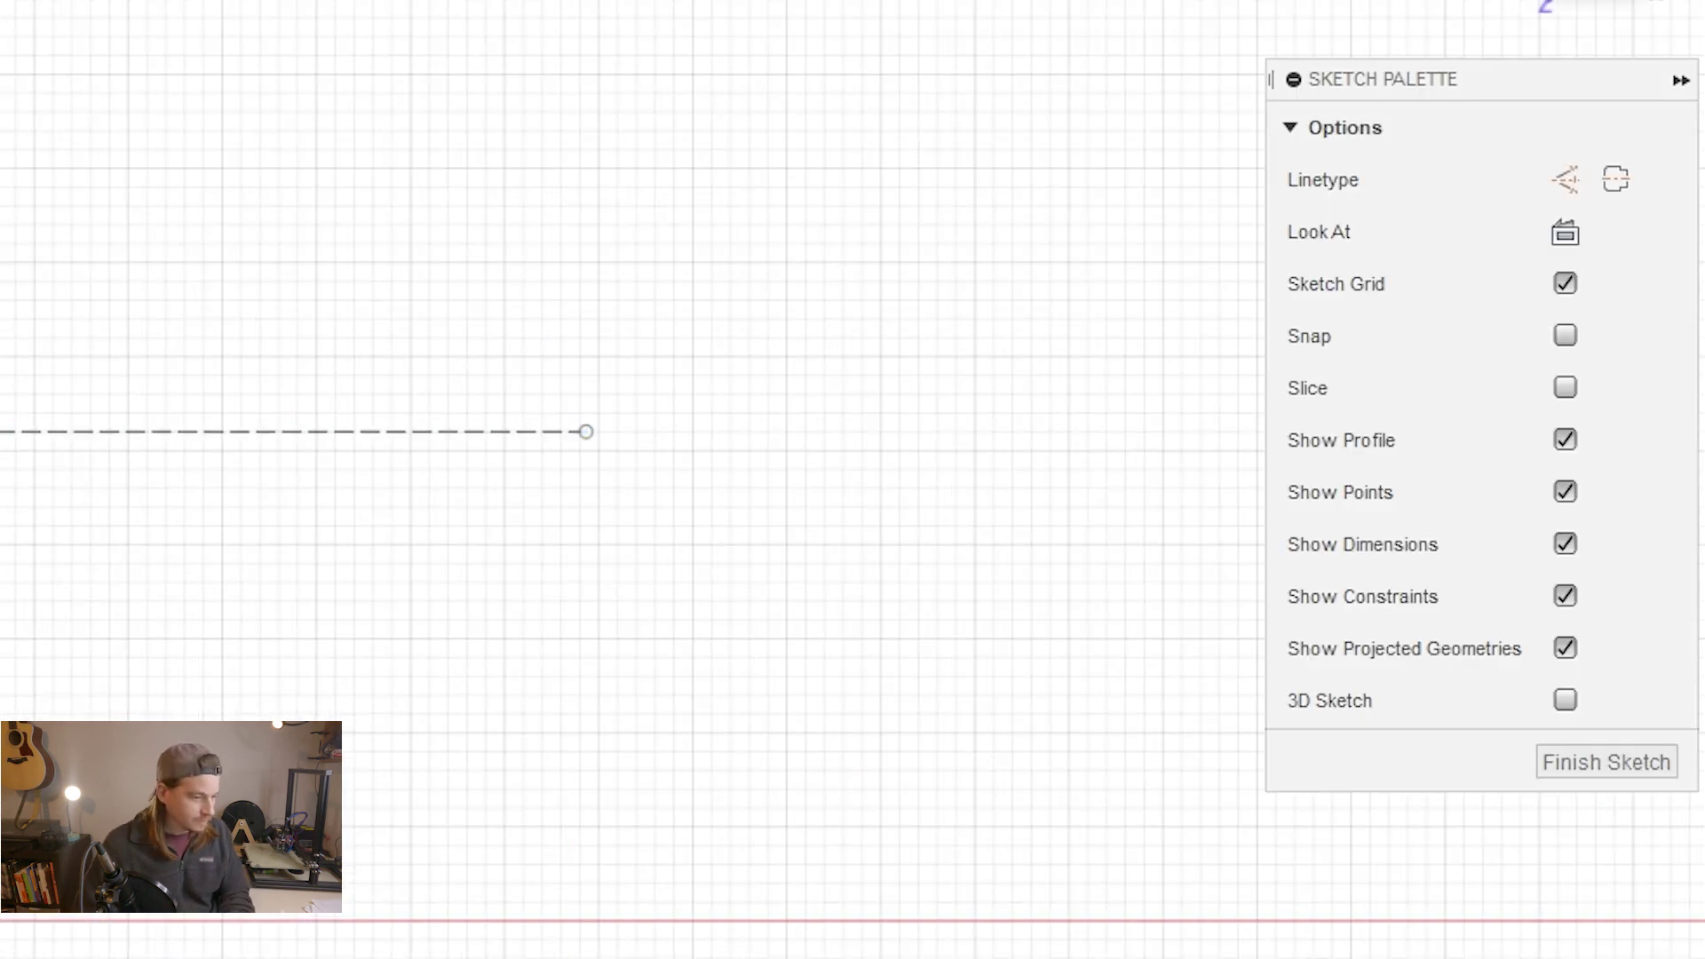
Draw a 7 mm horizontal line from the origin and a horizontal construction line 12 mm below the long vertical line's upper end.
left_click(662, 617)
type("7")
key("Return")
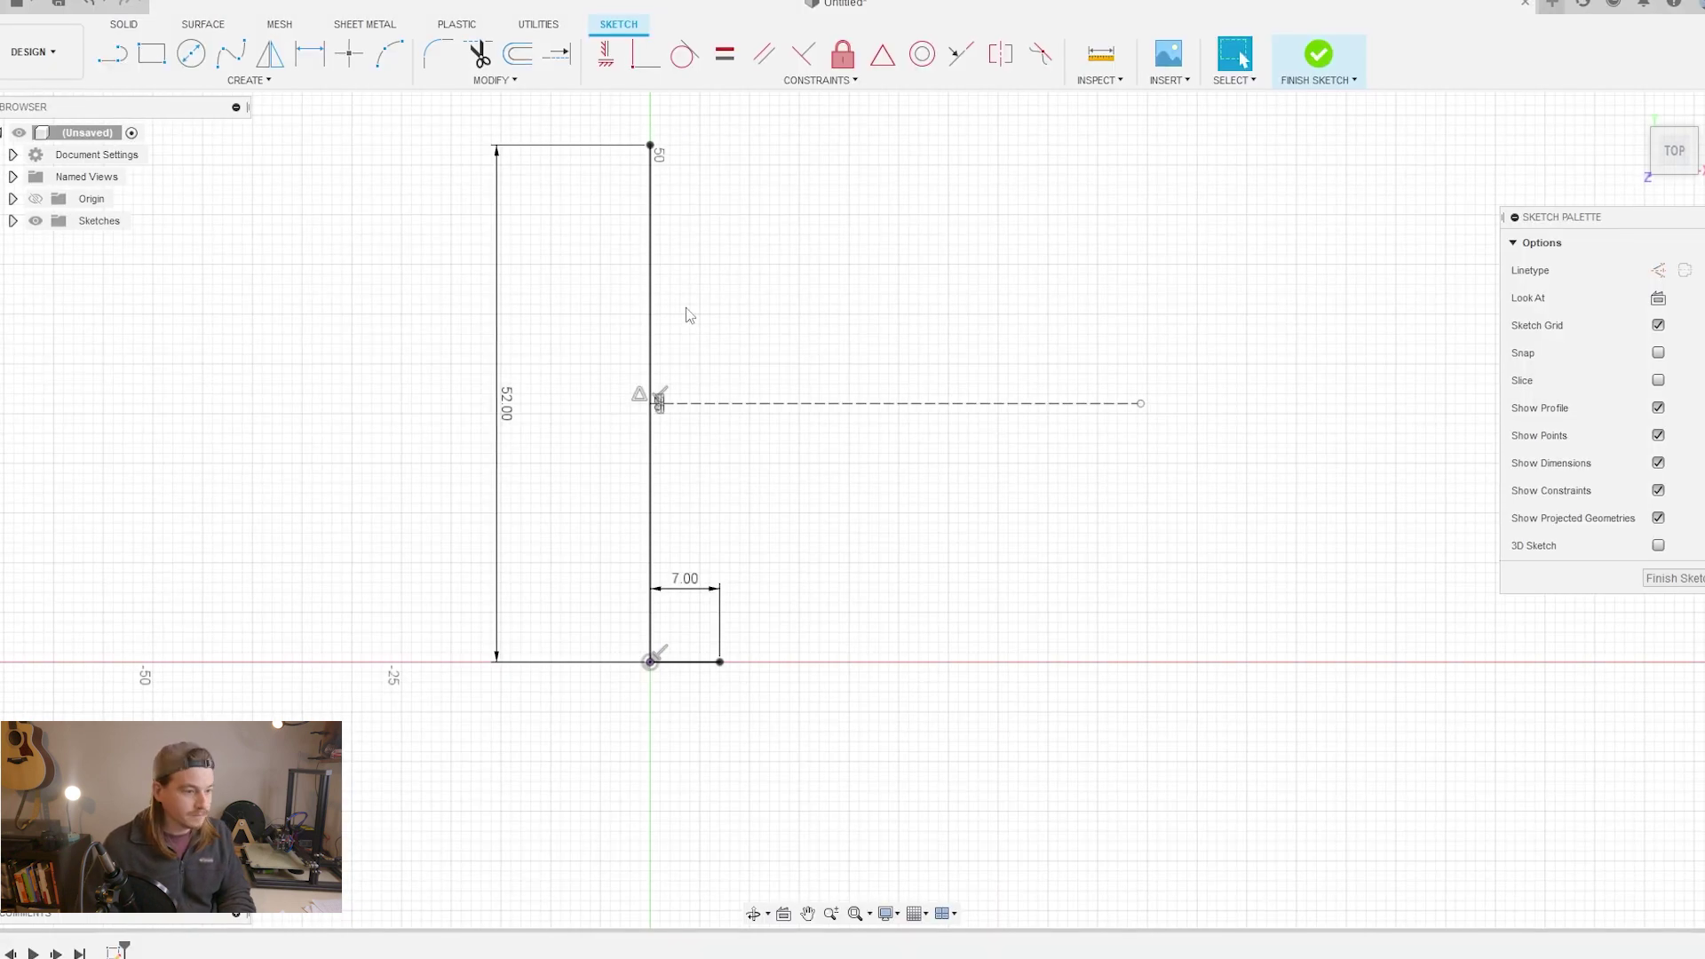
key("l")
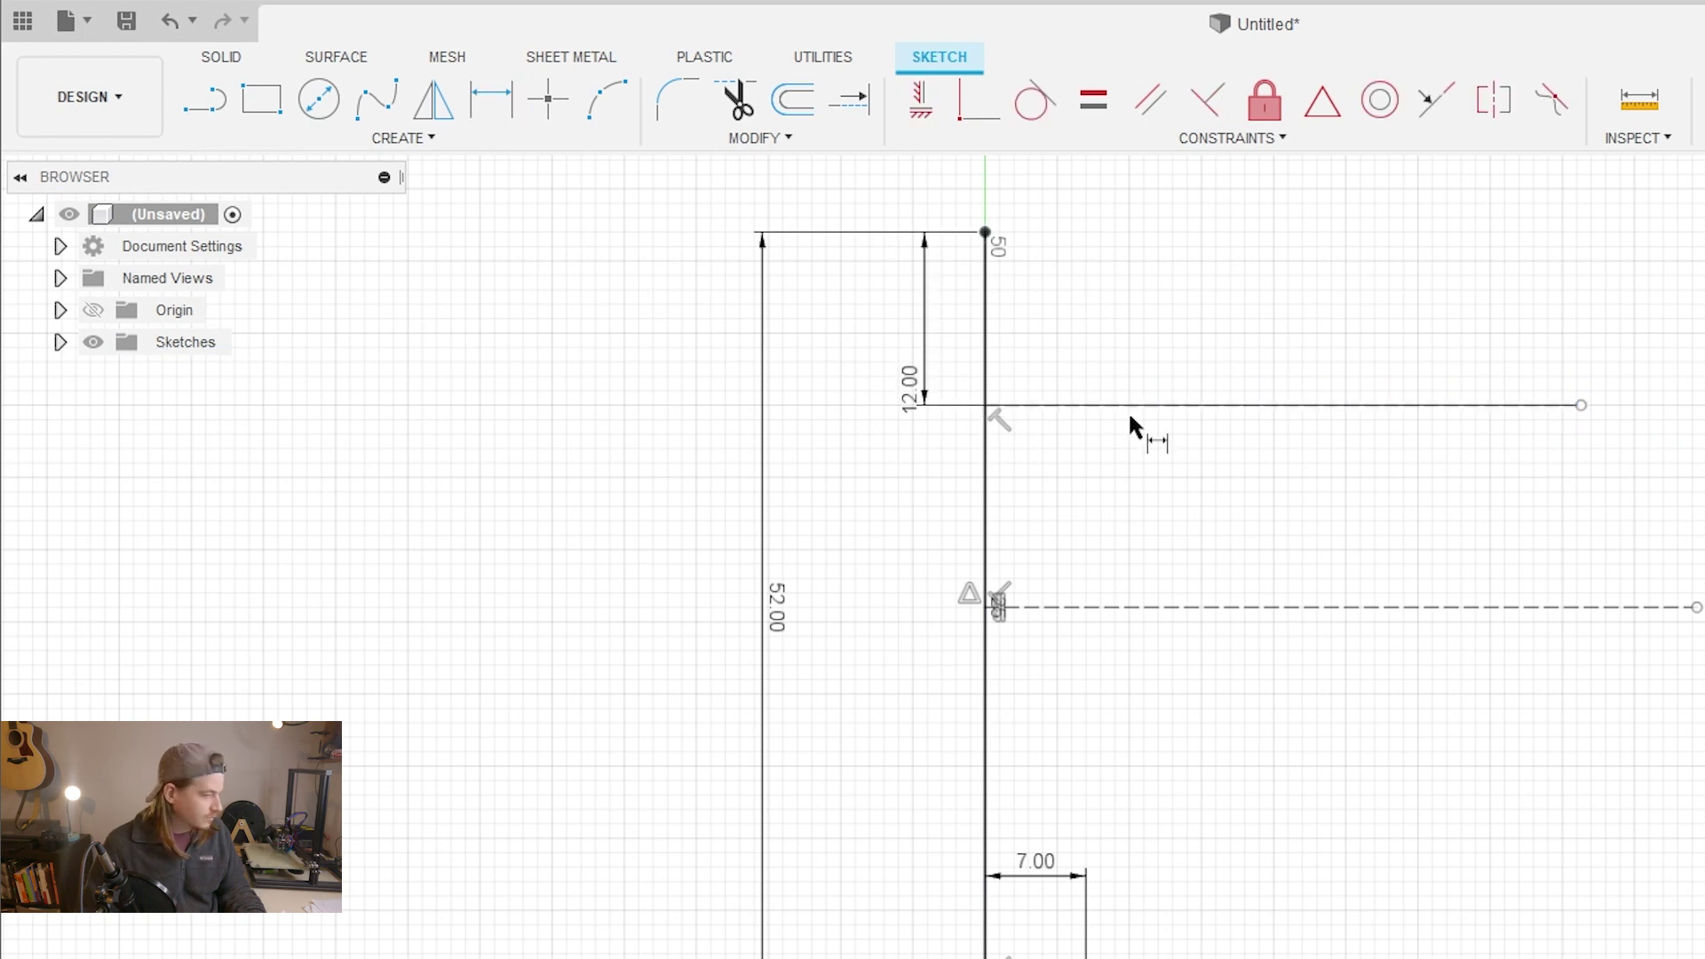
Draw a vertical line from the free end of the 7 mm line up to the middle construction line.
scroll(1110, 582, "up", 2)
key("l")
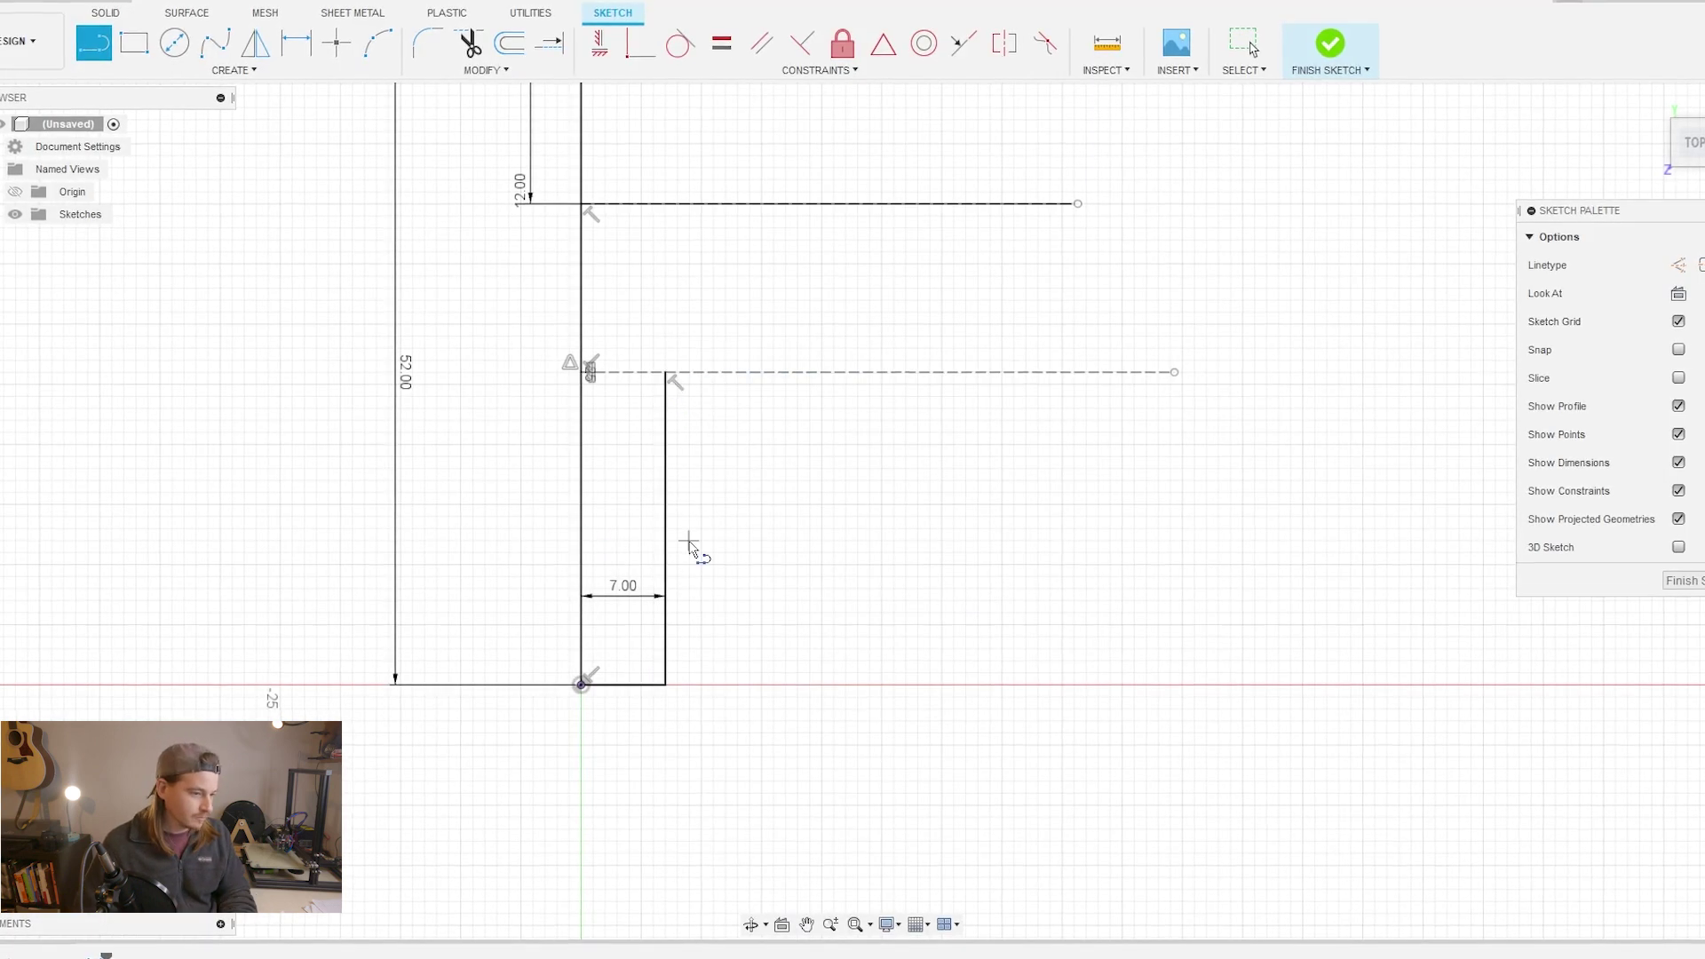
scroll(688, 324, "down", 1)
Add a vertical line between the two construction lines, 3.5 mm from the long line, and a 12 mm horizontal line at the top.
middle_click_drag(688, 325, 684, 491)
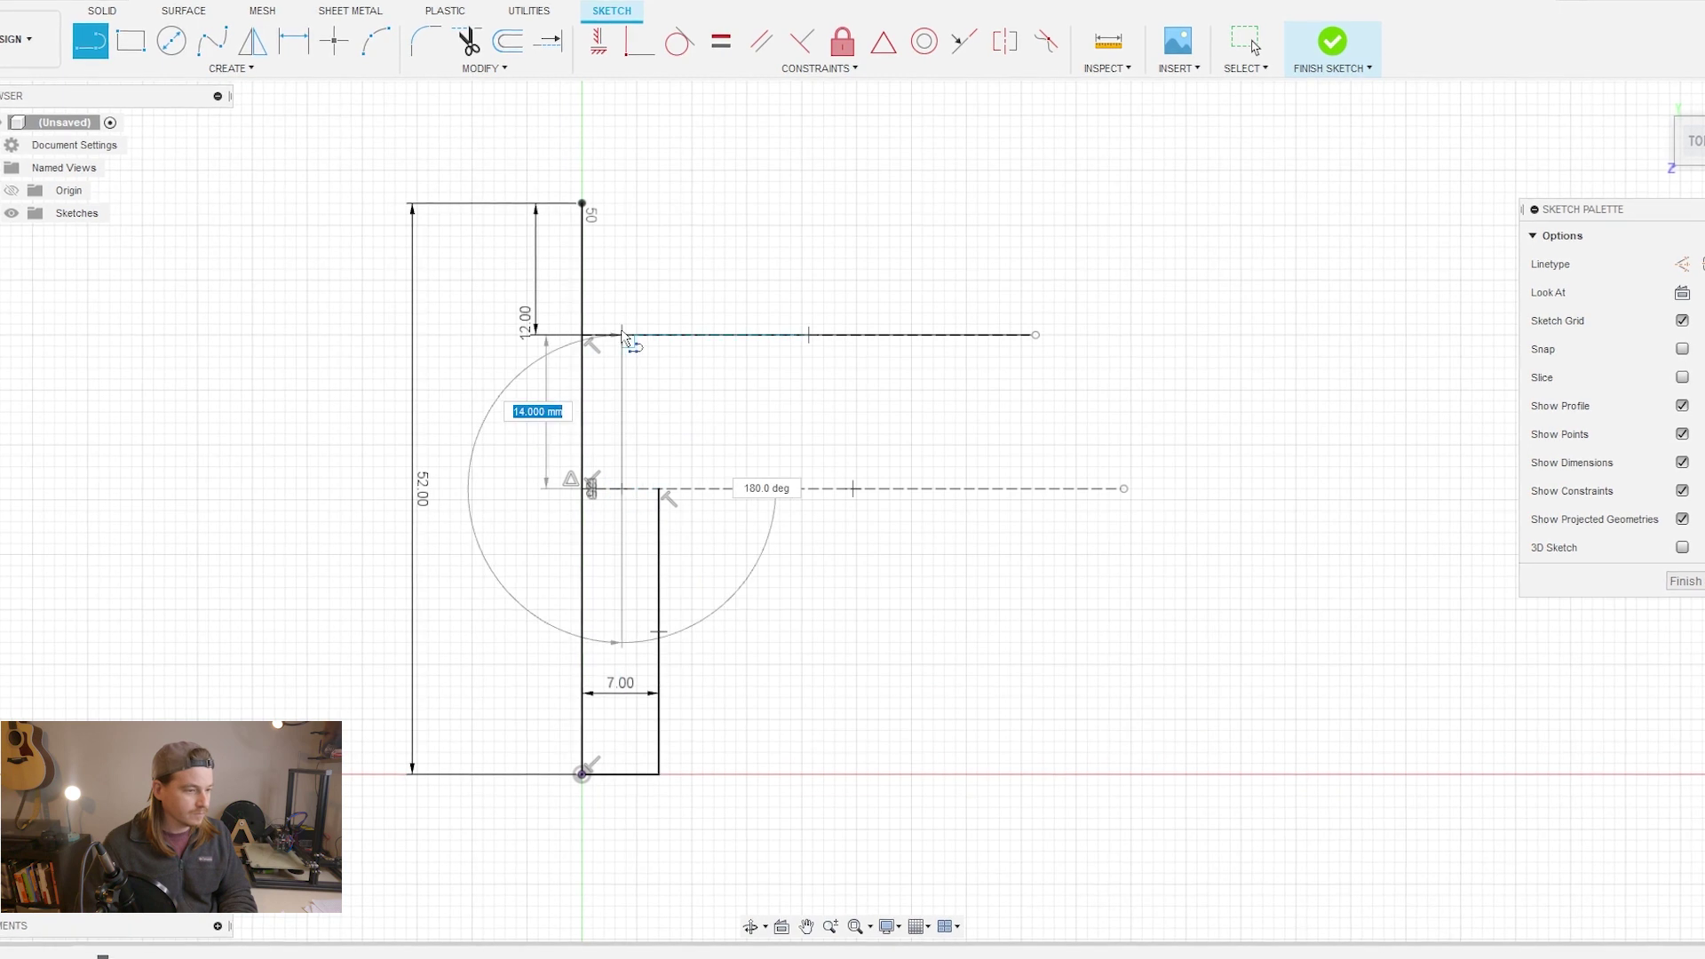
key("d")
left_click(623, 407)
left_click(583, 406)
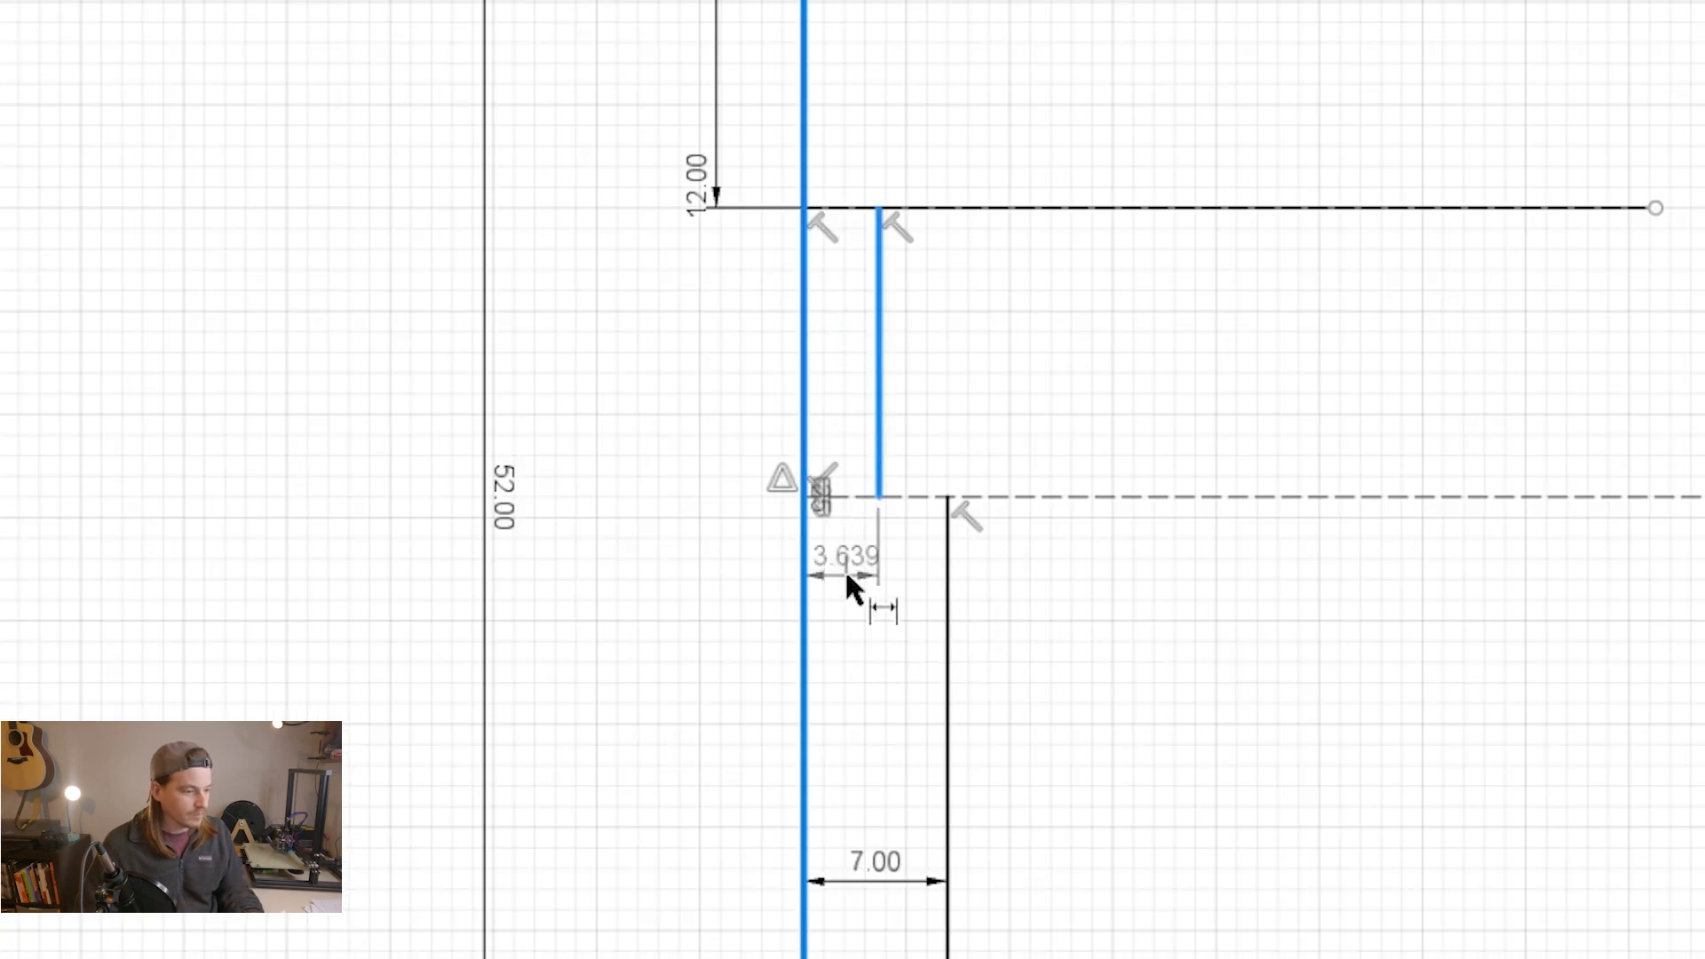
left_click(622, 534)
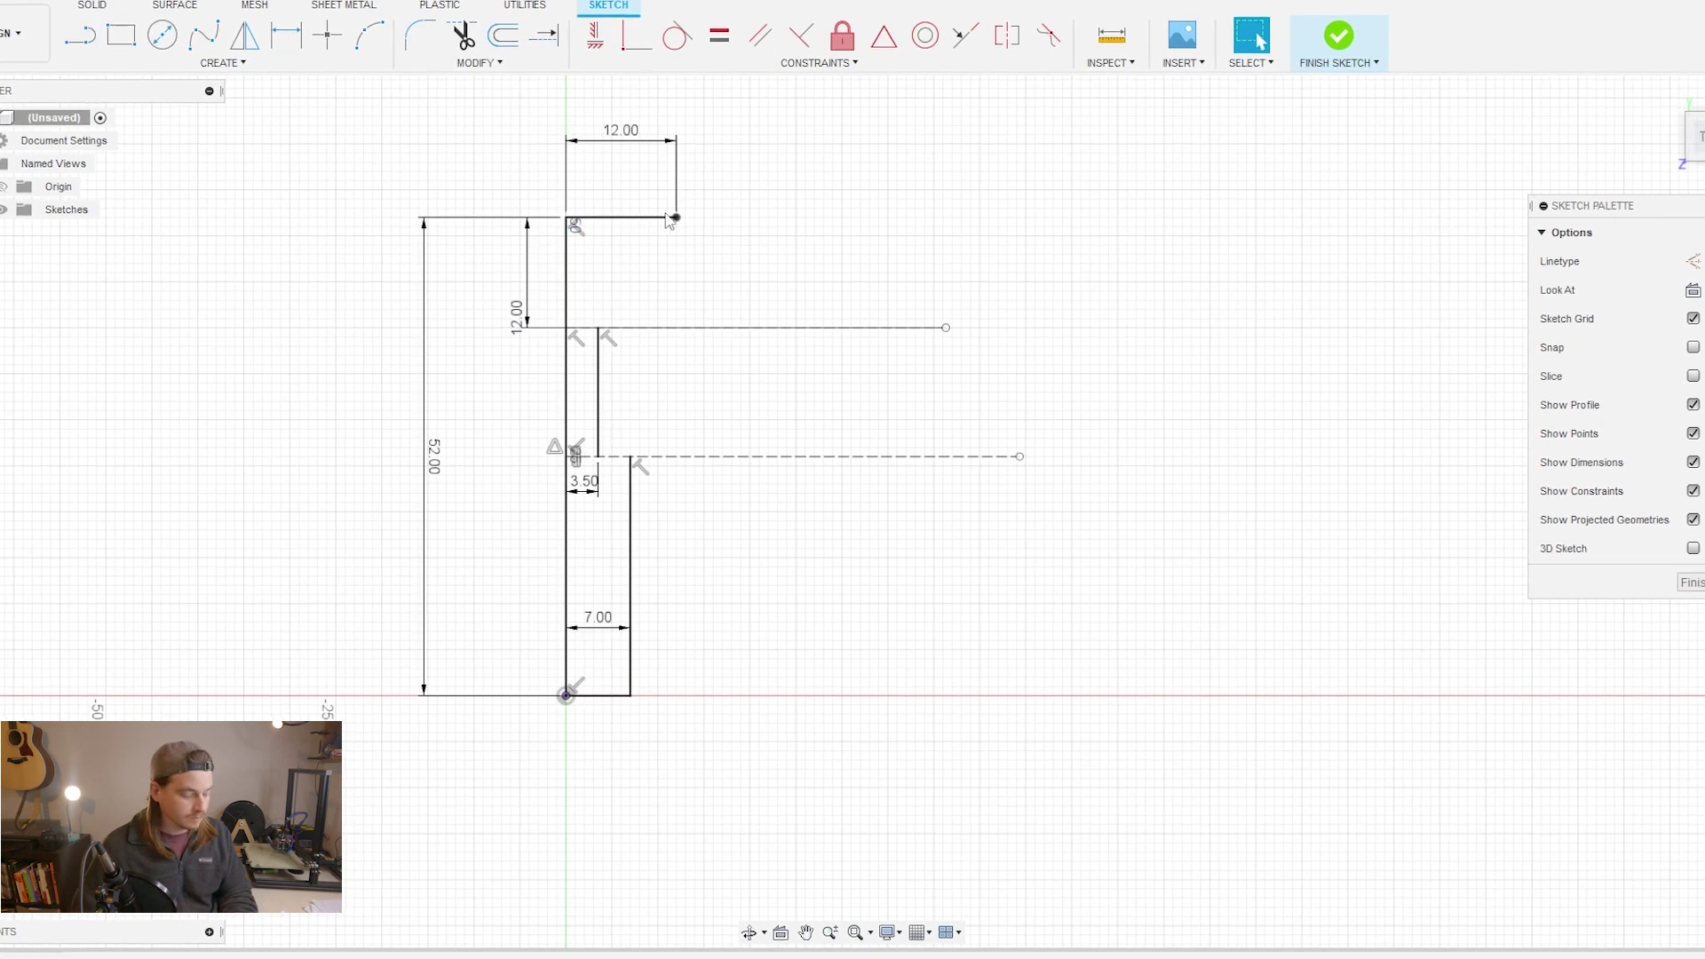
Close the hook profile by drawing the head's outer side and underside and the short ledge at the middle construction line.
left_click(596, 326)
left_click(675, 327)
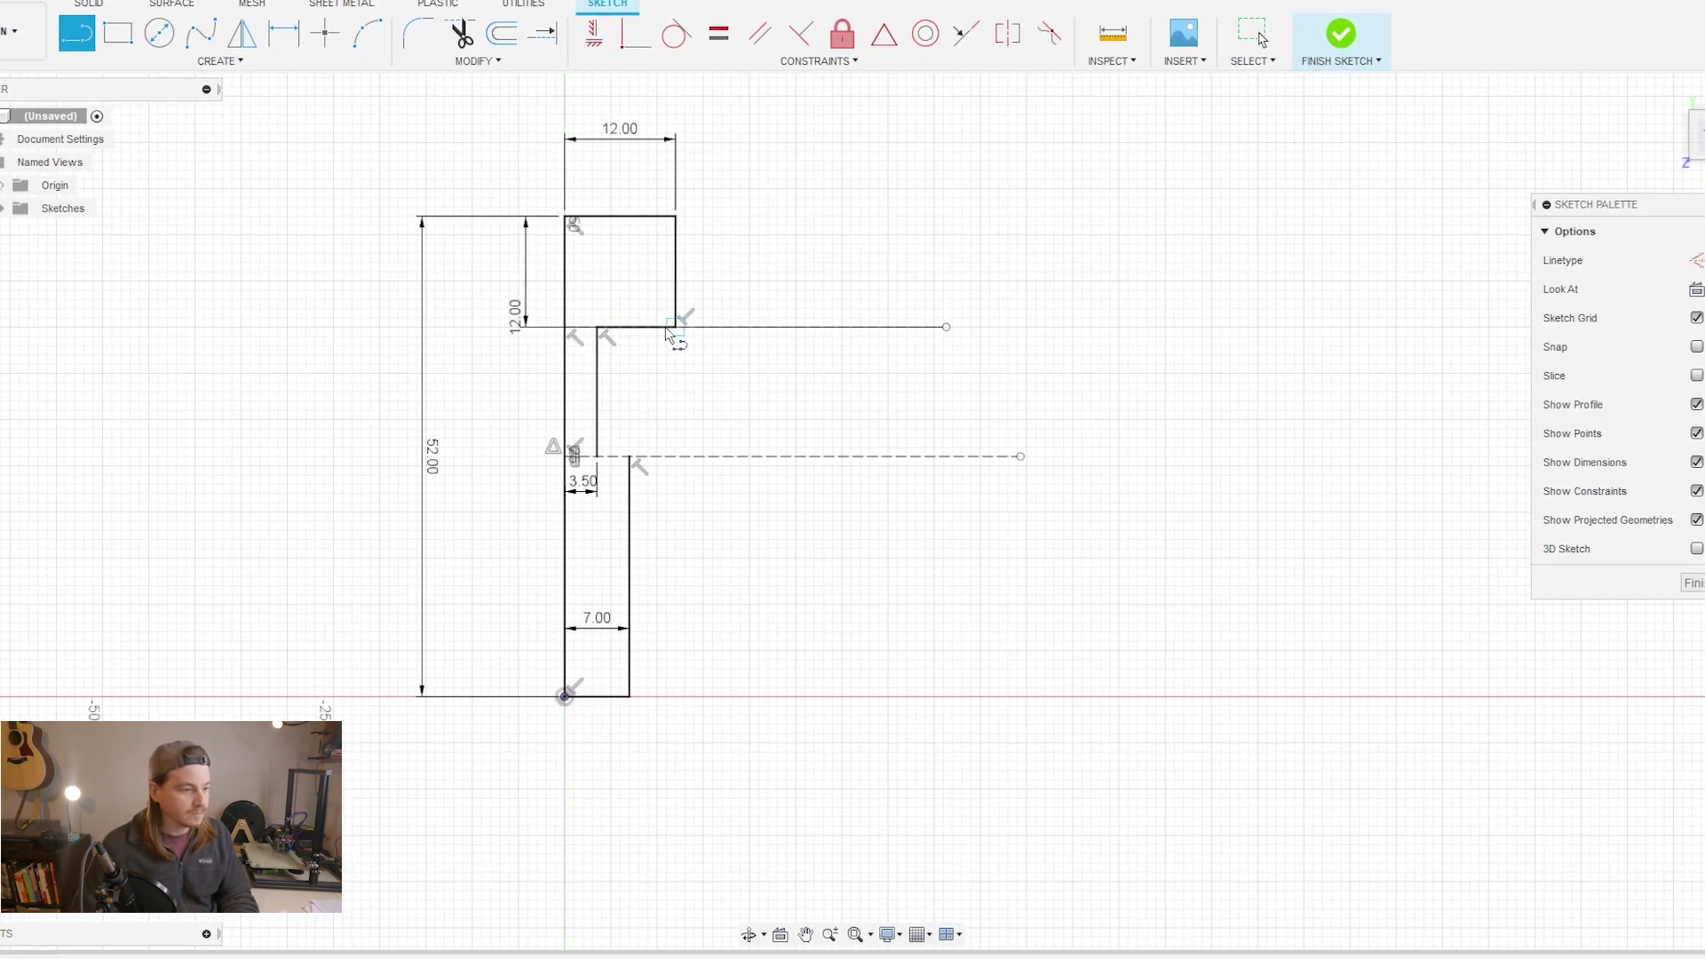
left_click(629, 457)
scroll(715, 514, "down", 2)
middle_click_drag(673, 406, 692, 457)
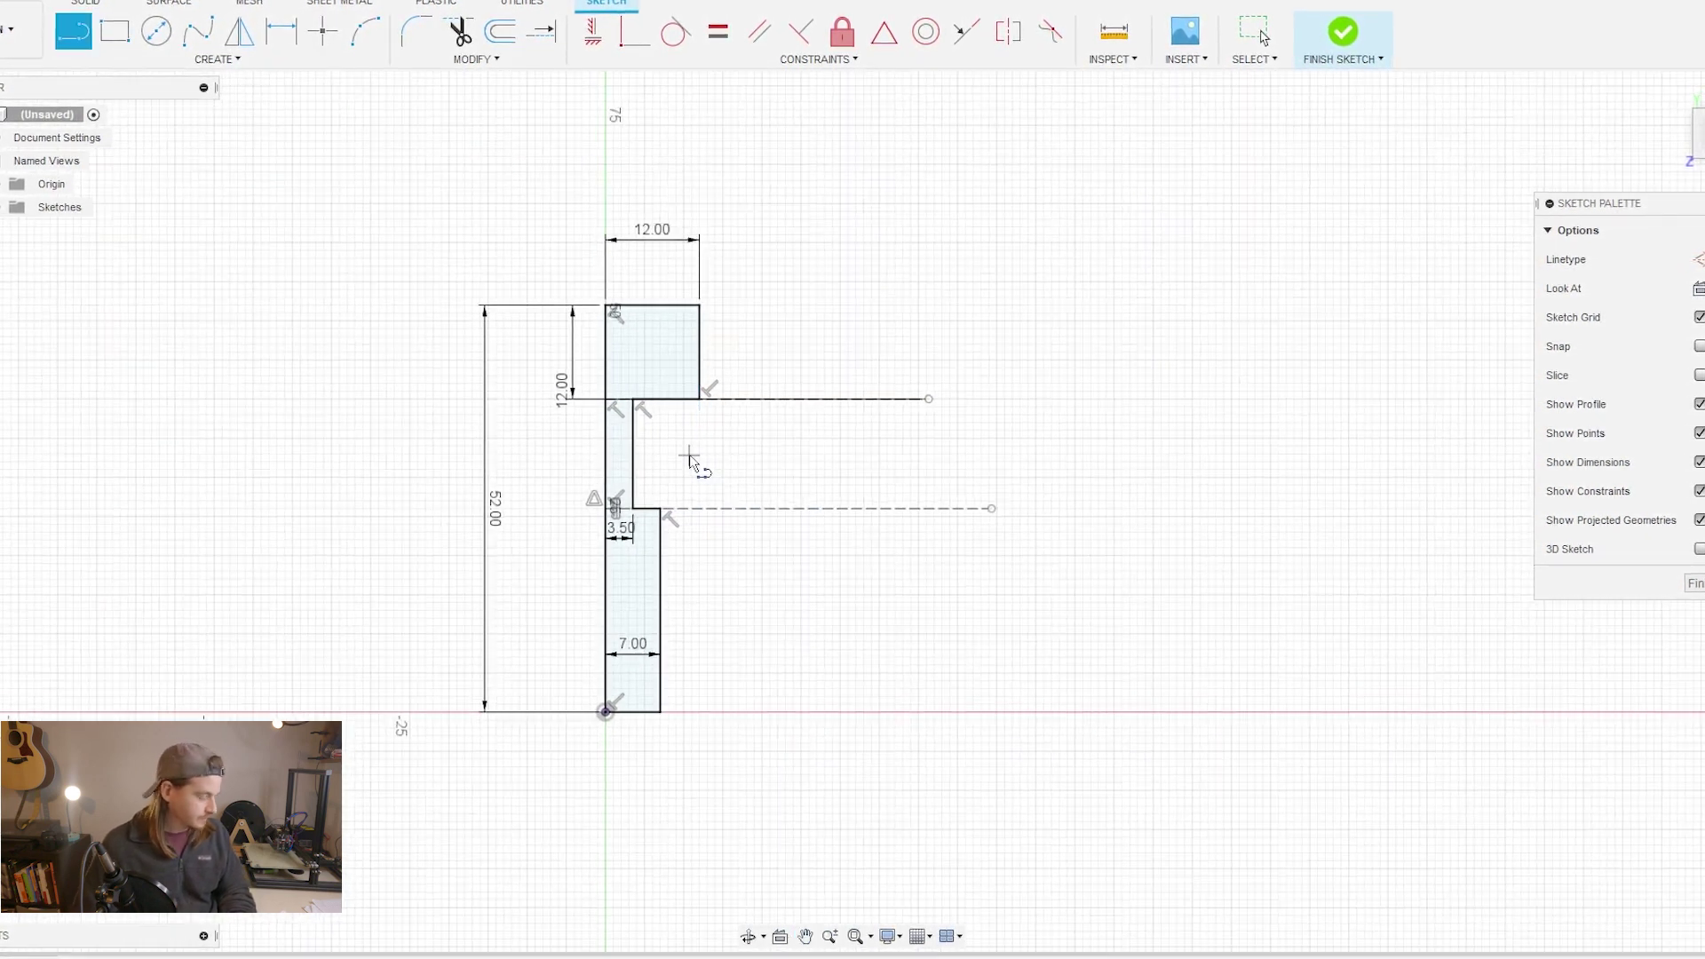
Draw a three-point arc from the head's upper inner corner to its outer vertical edge.
scroll(675, 450, "up", 4)
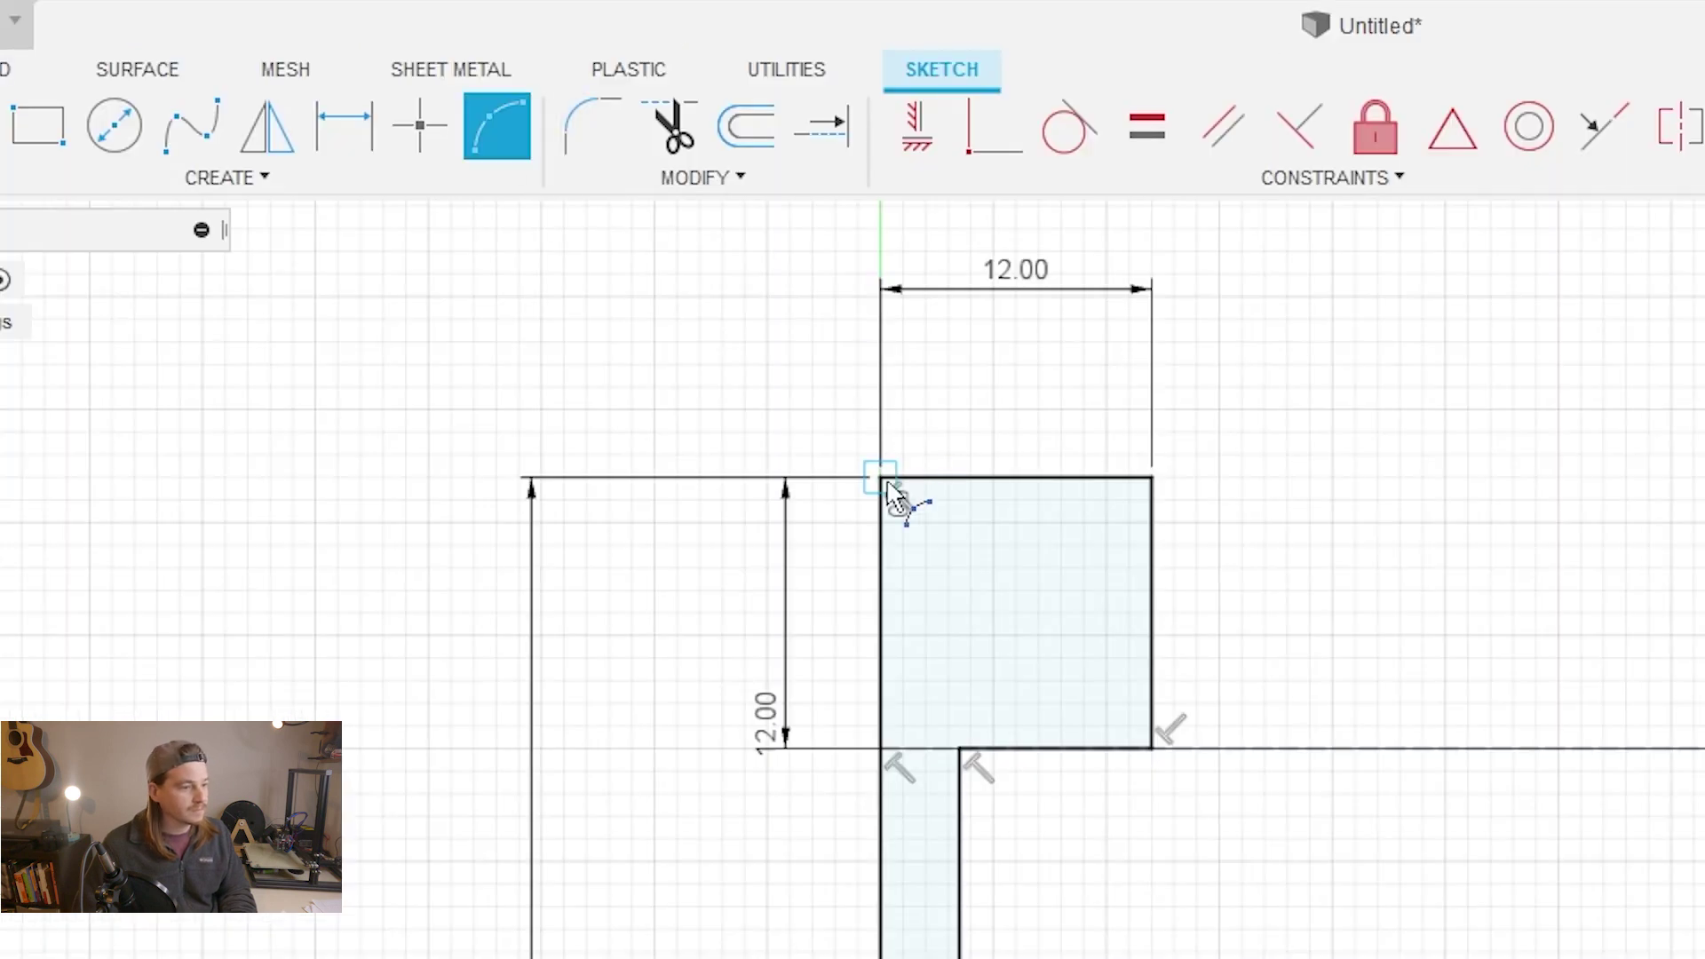
left_click(889, 484)
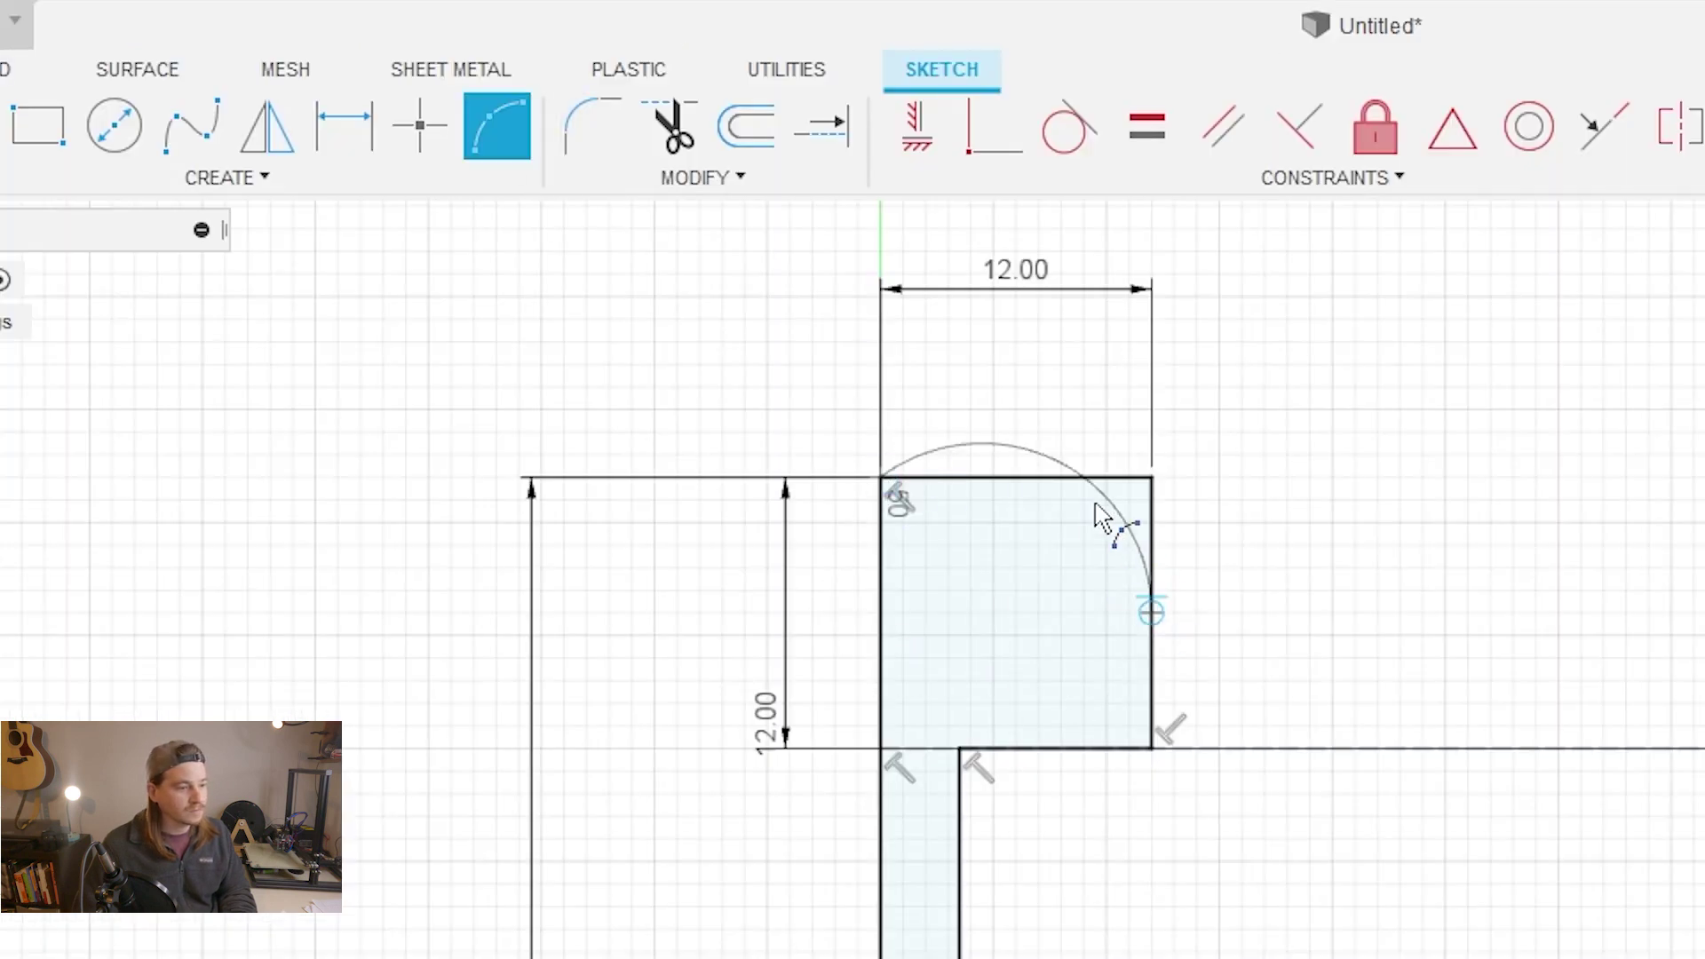
Draw slanted lines at 28.5° beneath the head and at 180-28.5° from the lower ledge's outer corner to the neck.
key("l")
scroll(1027, 678, "up", 1)
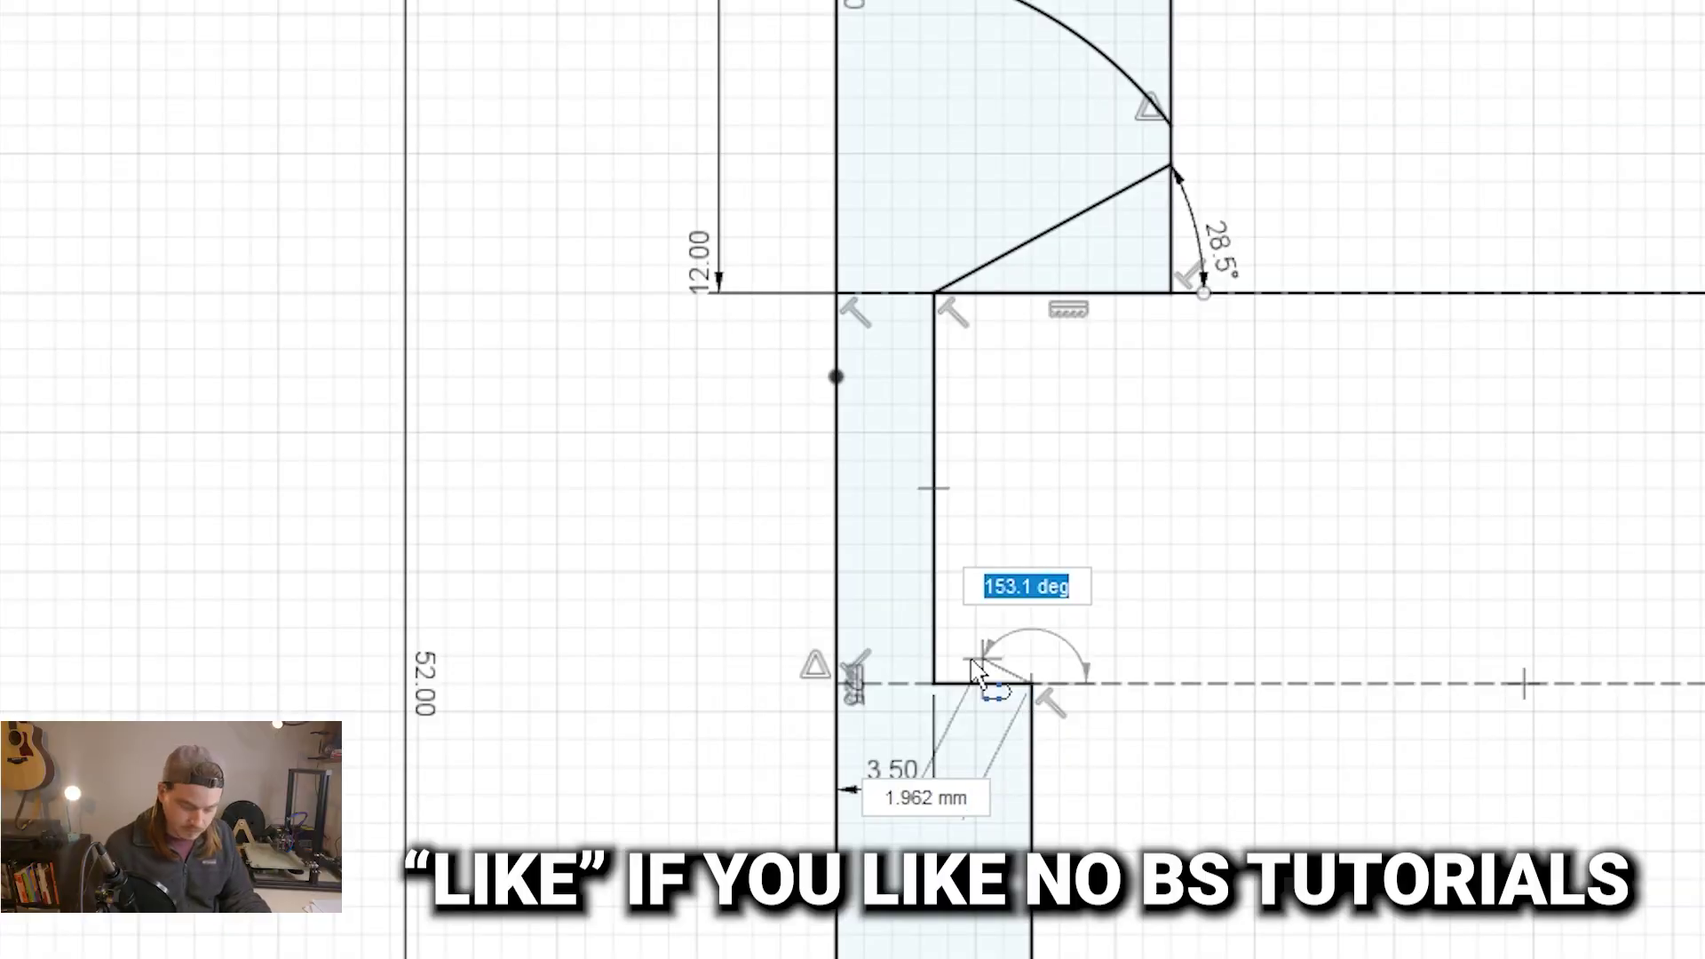
key("Tab")
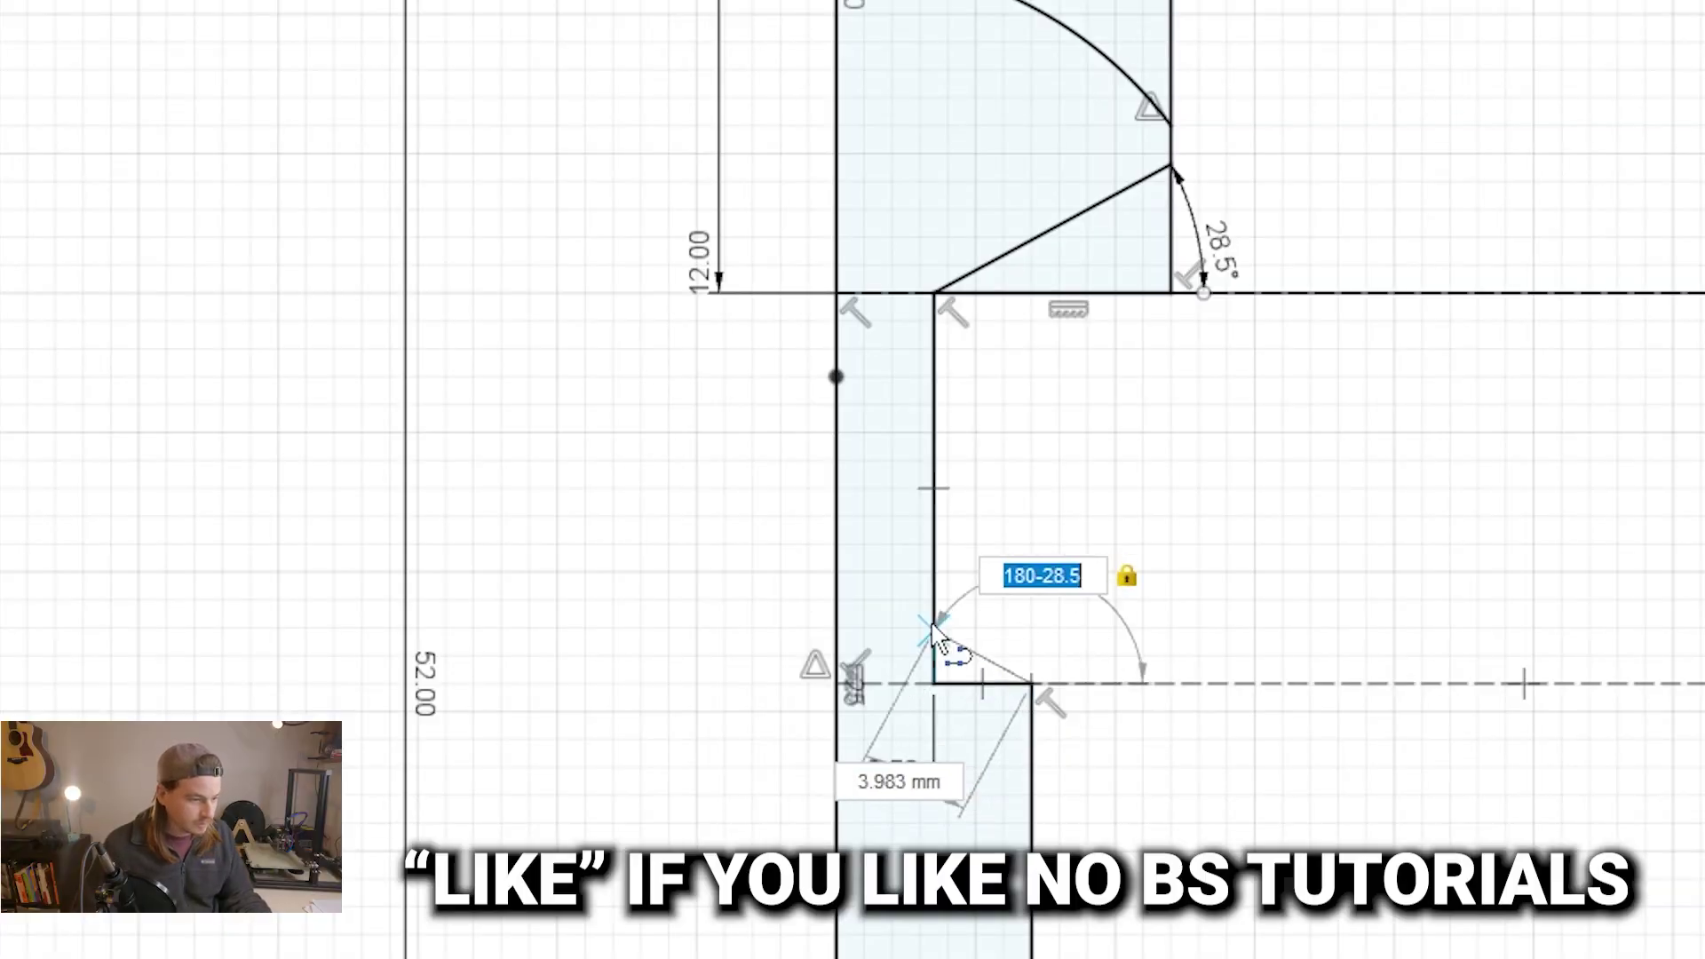
key("Return")
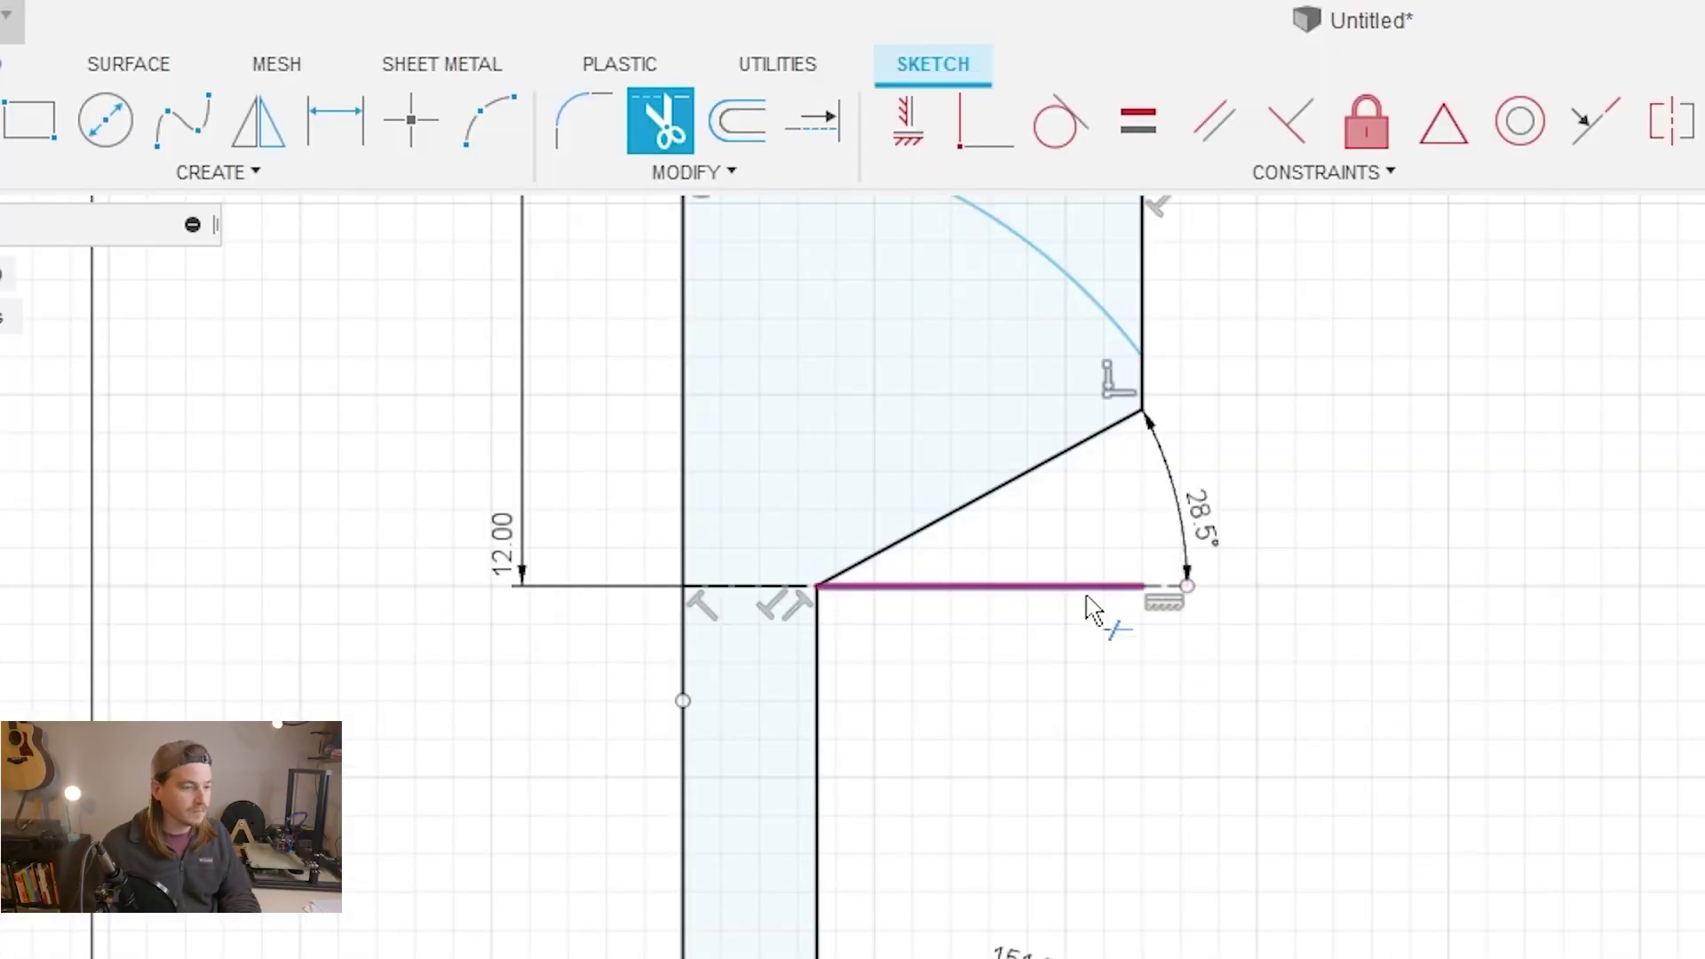
Trim the leftover line segments beneath the head and around the slanted edges of the hook profile.
scroll(993, 753, "down", 4)
left_click(1056, 529)
left_click(1039, 481)
scroll(1260, 800, "up", 2)
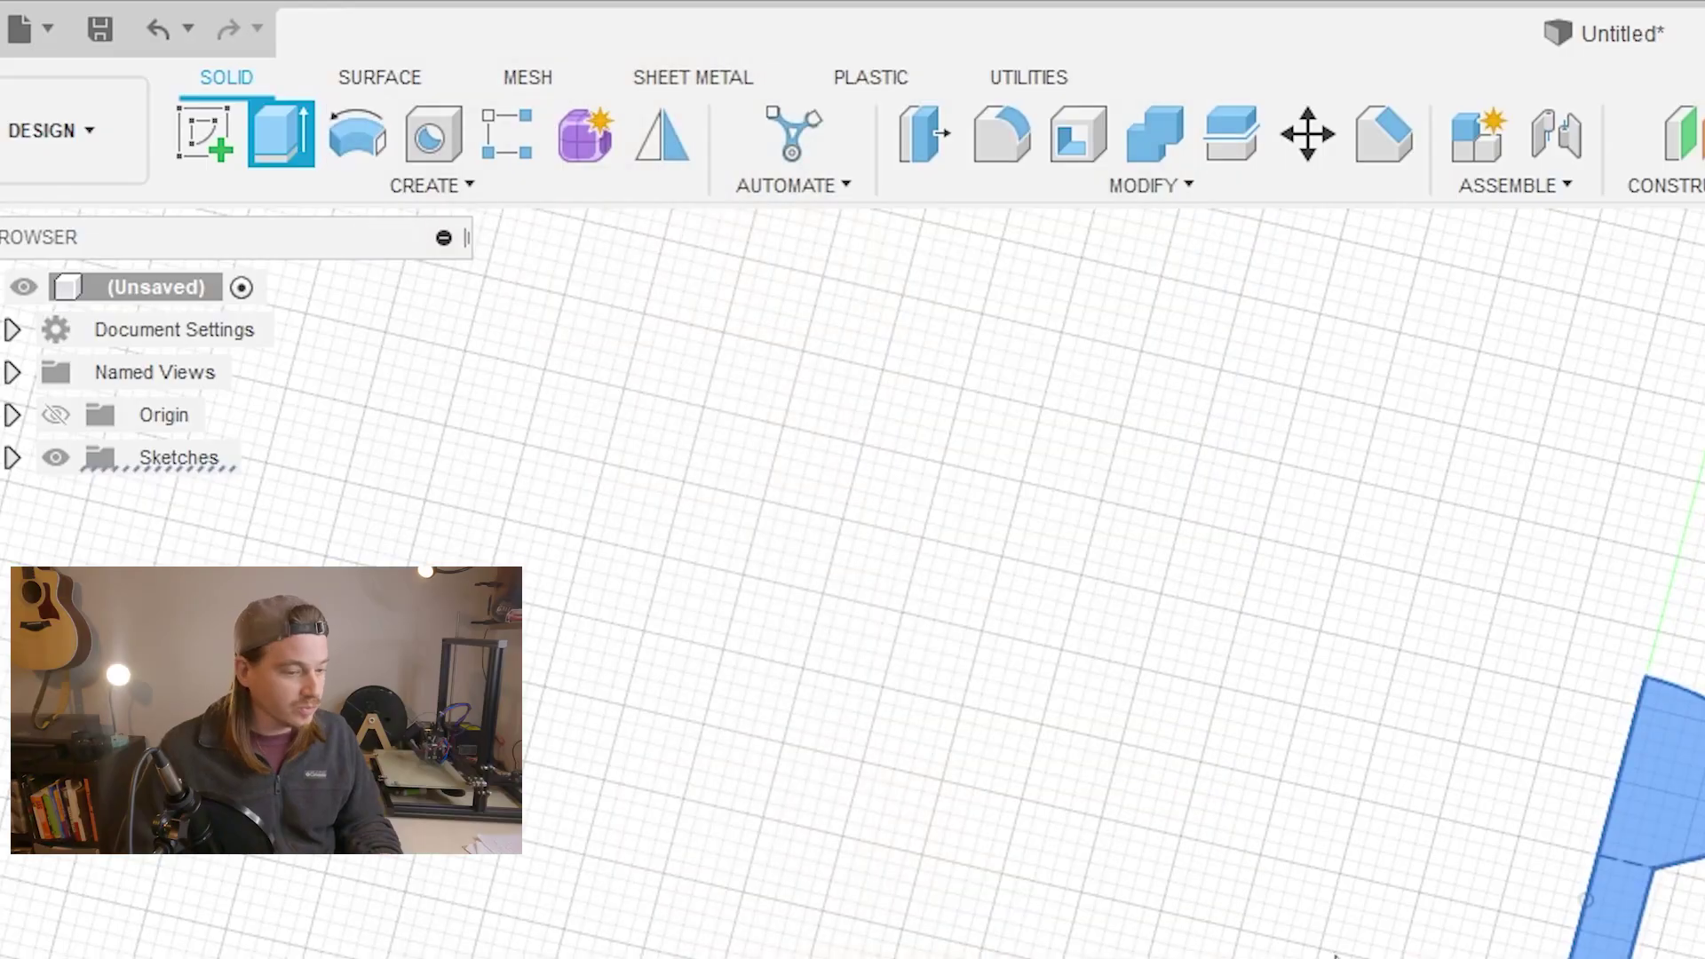
Extrude the hook profile into a solid about 20 mm thick.
type("e")
type("2")
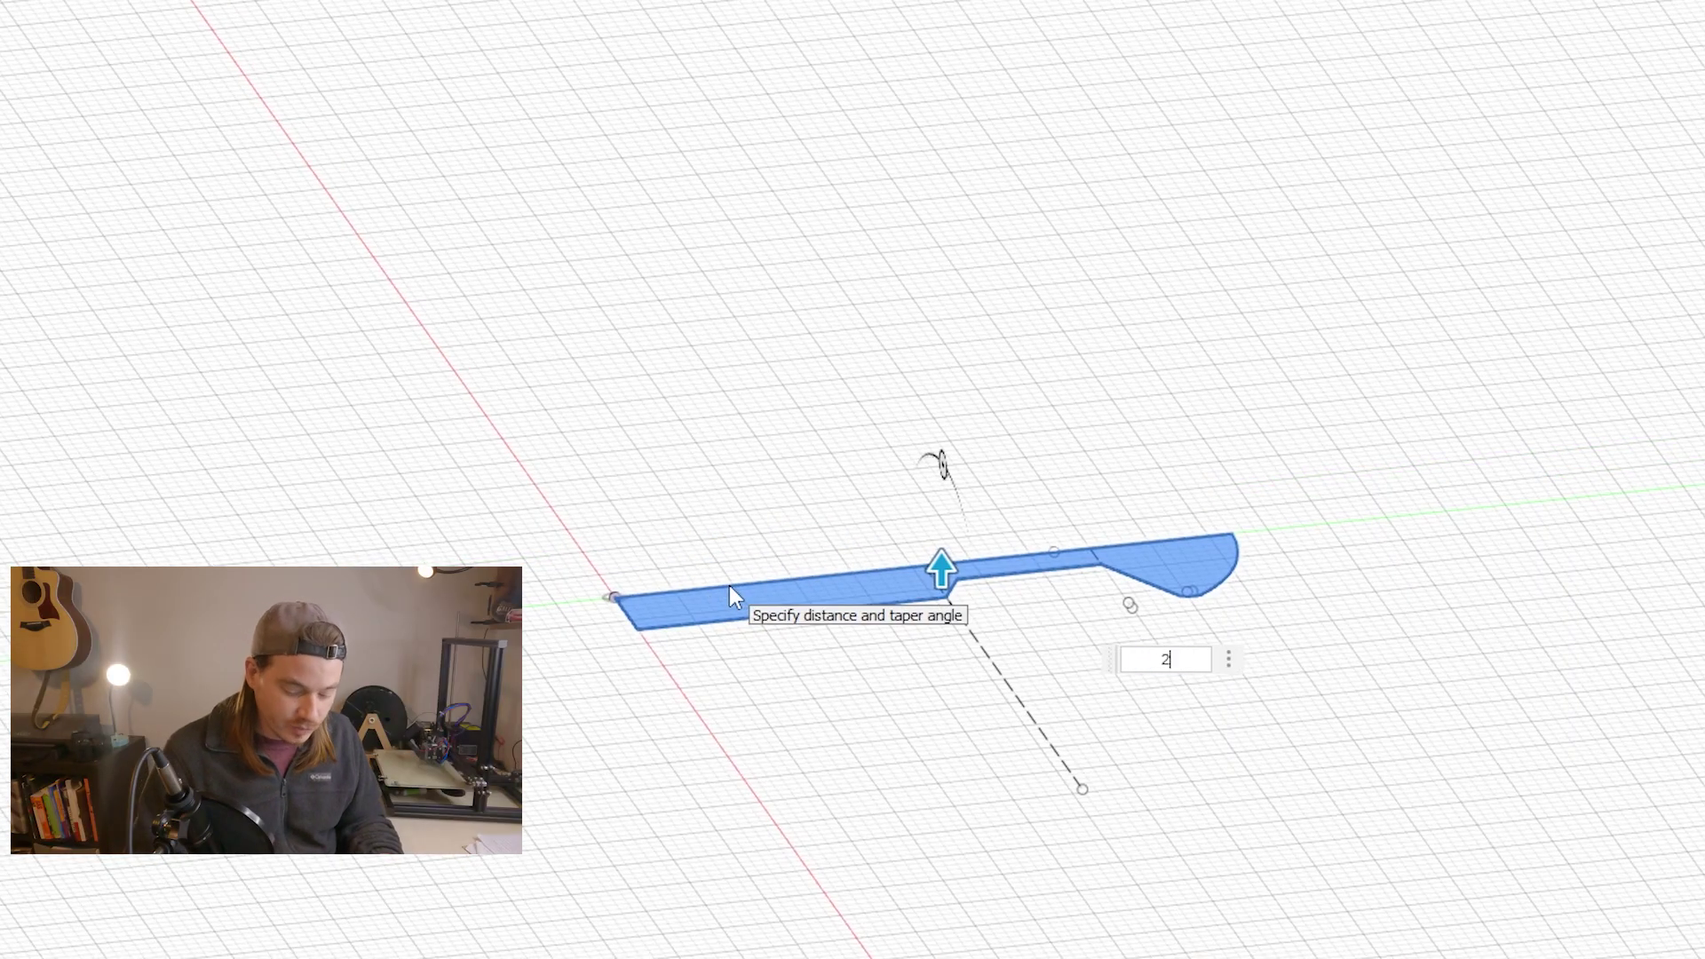
key("Return")
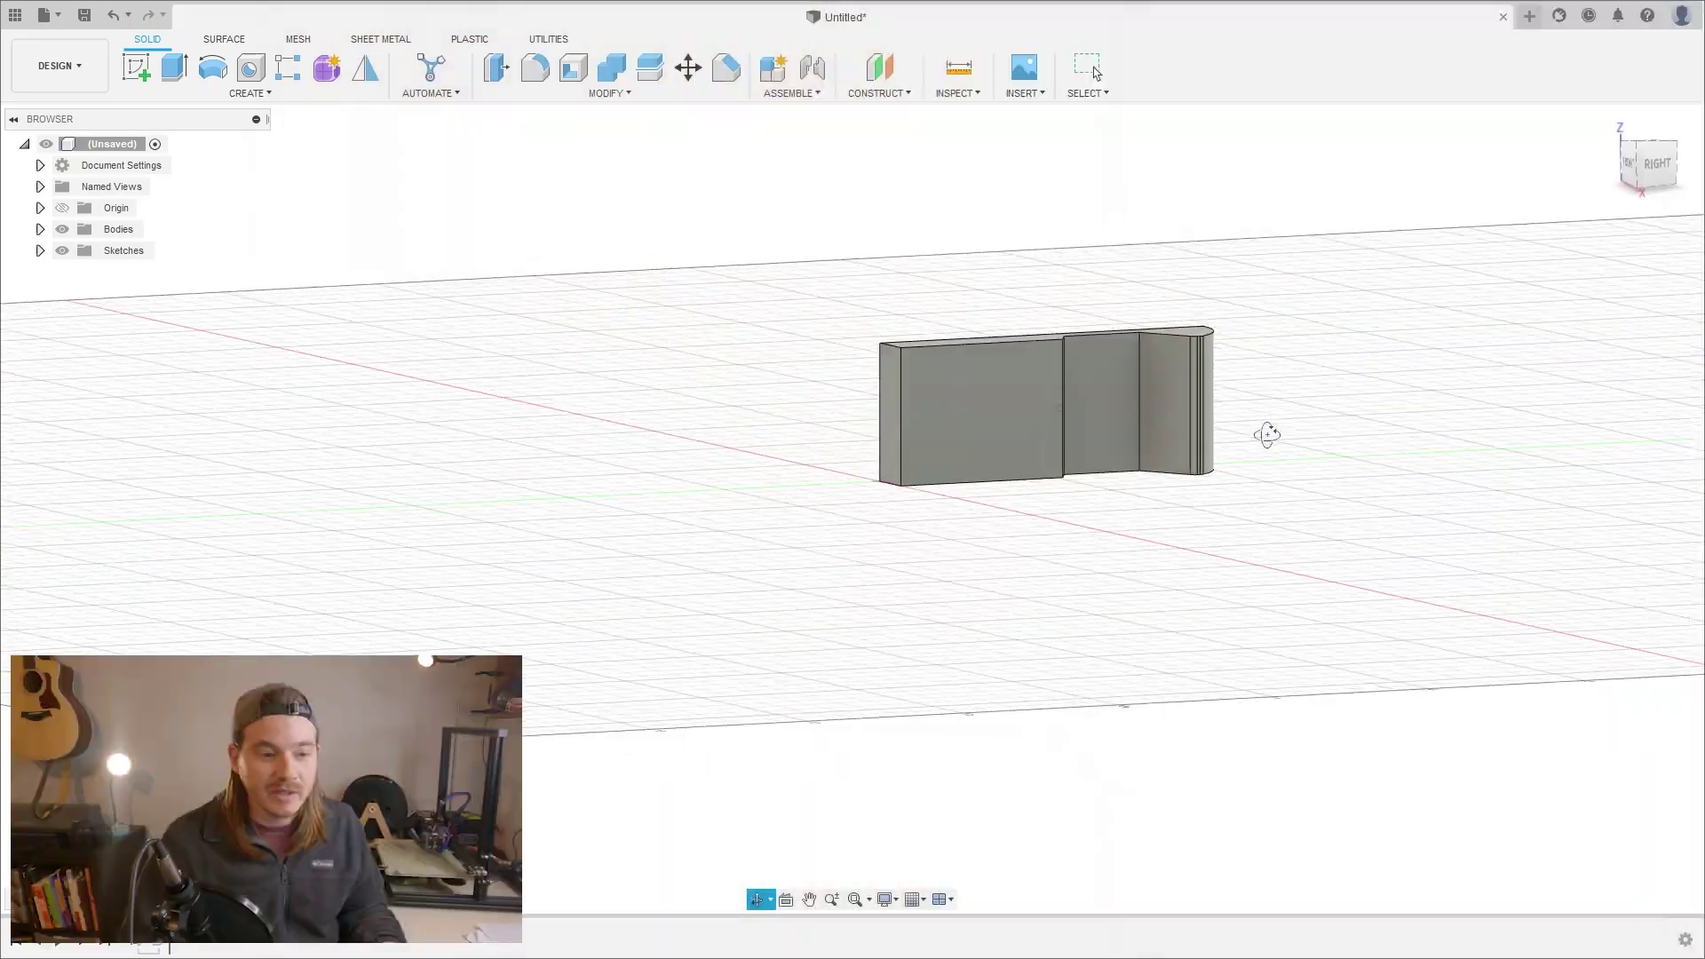
Orient the view squarely onto the hook's stepped side, rotate it upright, and set it as the Front view.
middle_click_drag(1034, 411, 1257, 631, "shift")
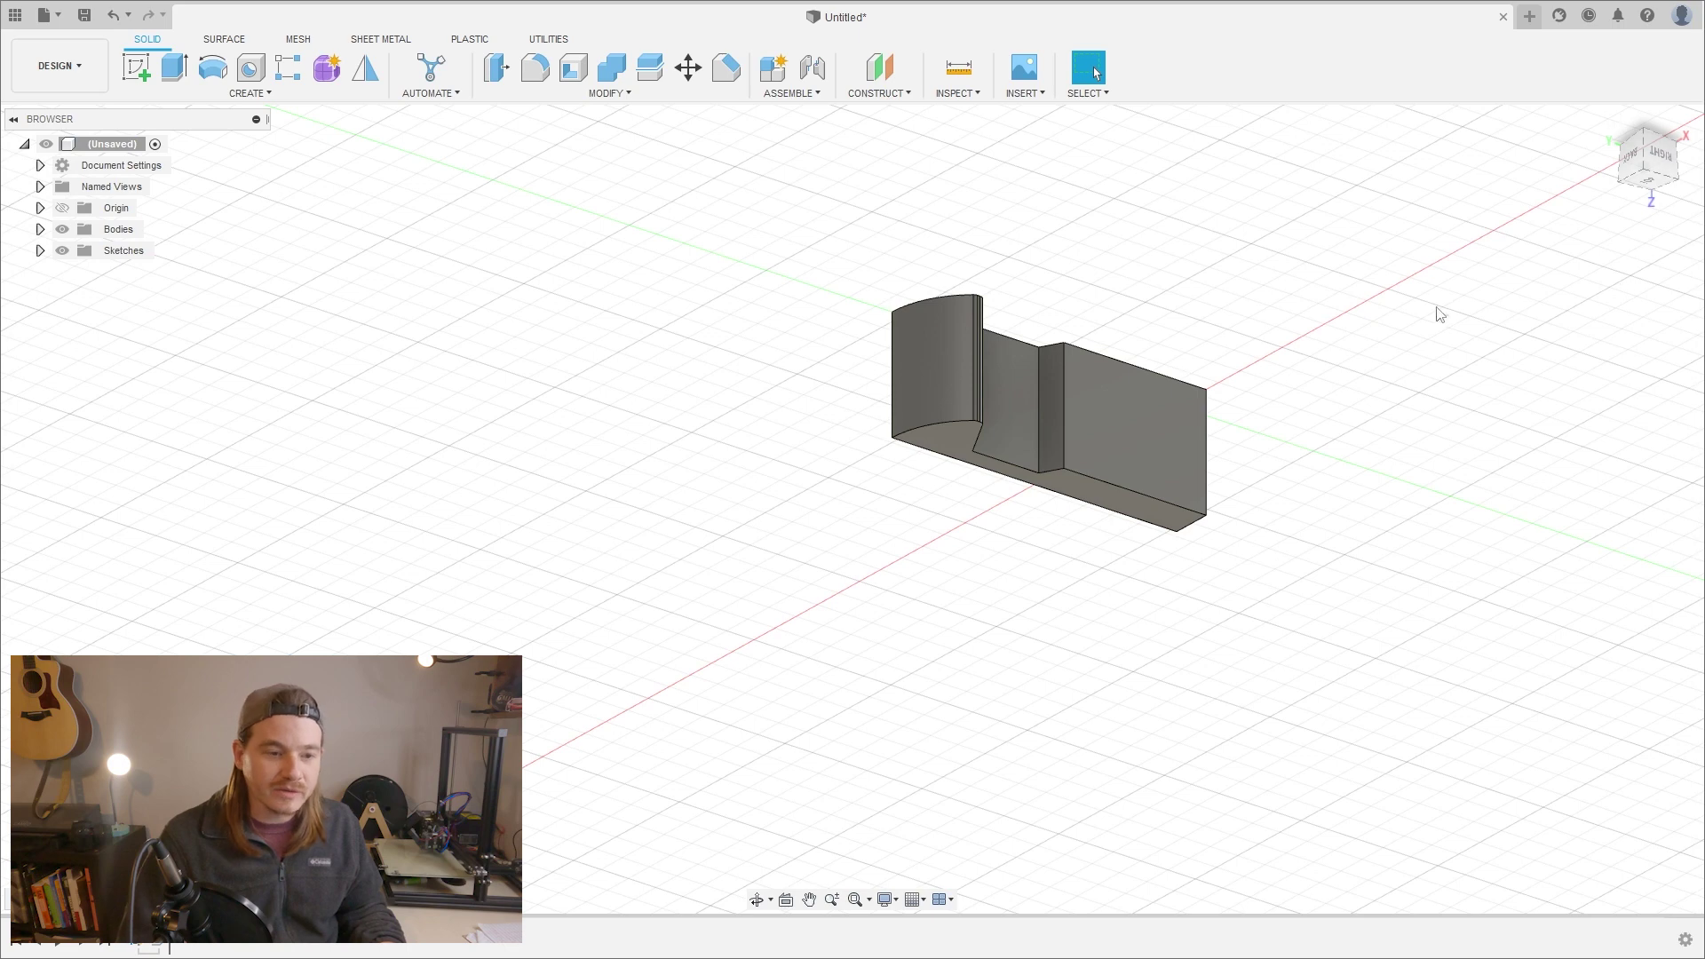
middle_click_drag(1439, 315, 1305, 636, "shift")
right_click(1655, 170)
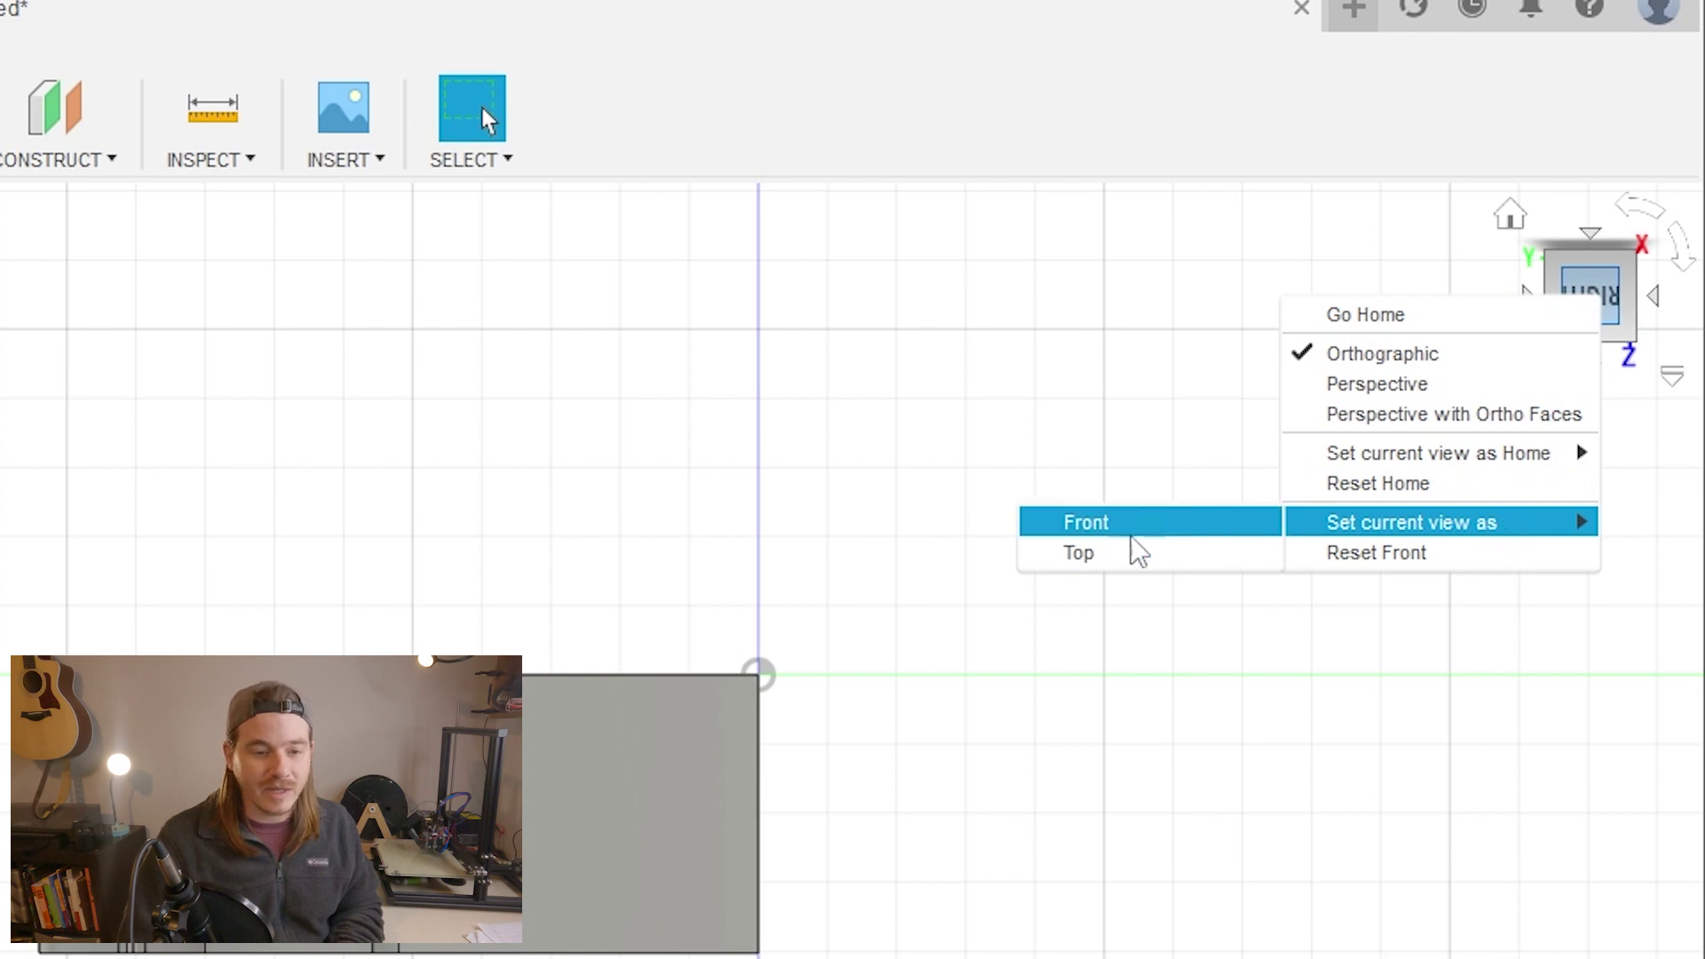
left_click(1134, 531)
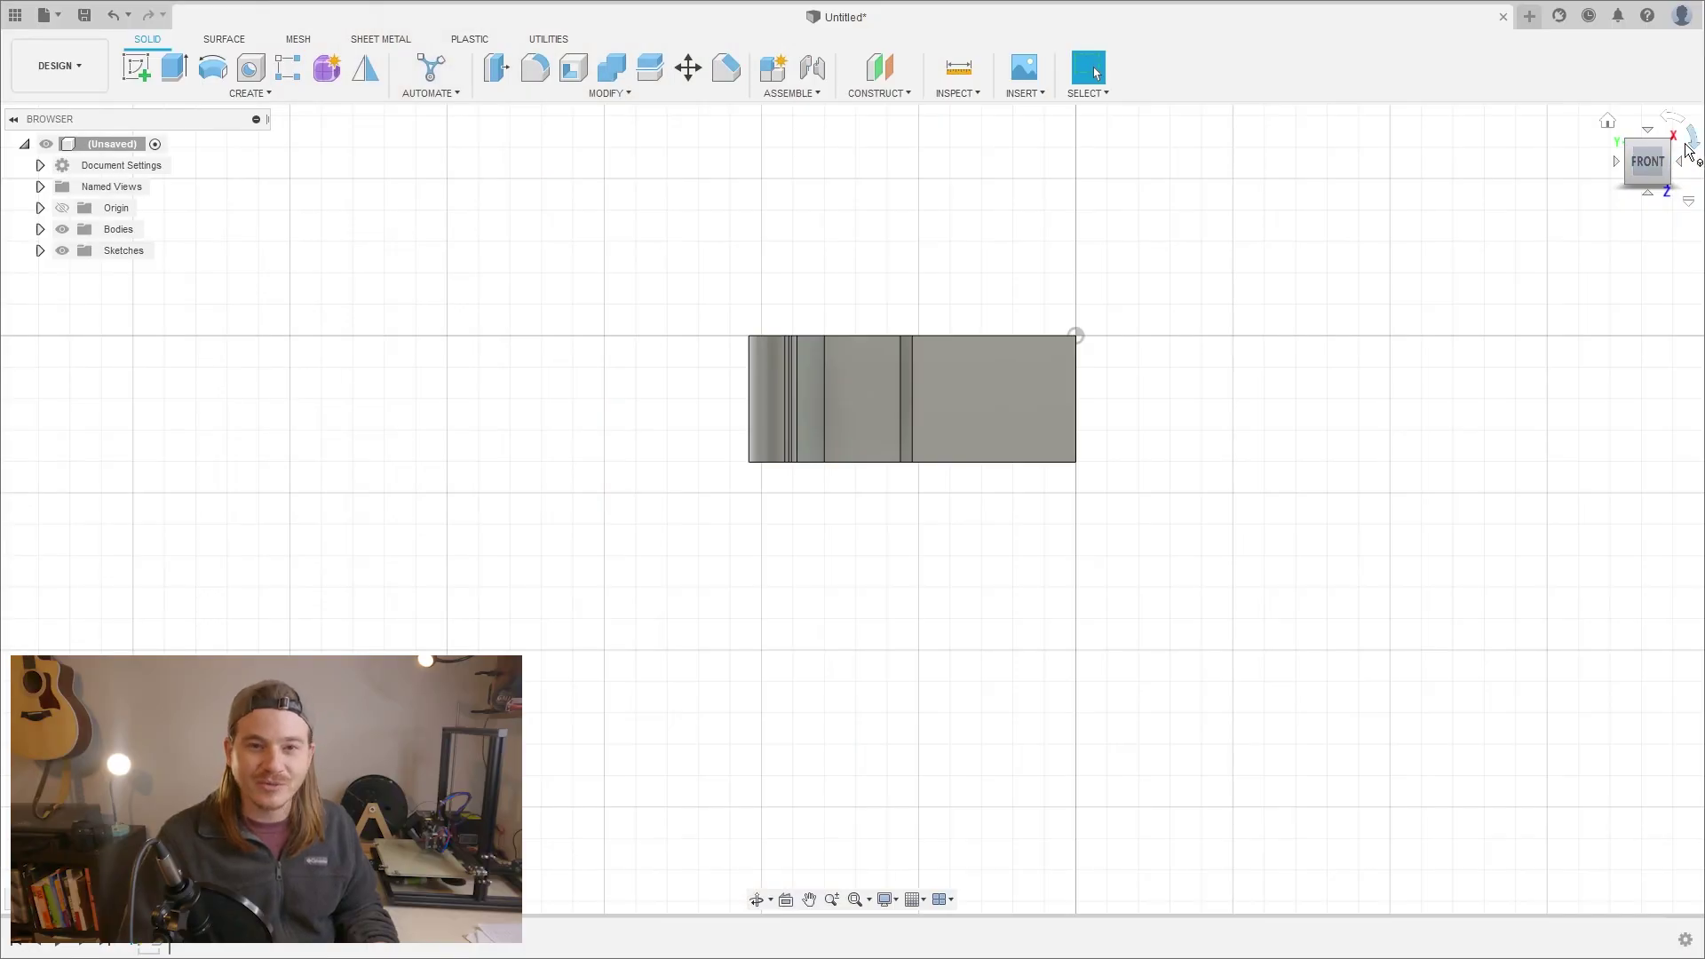
left_click(1689, 149)
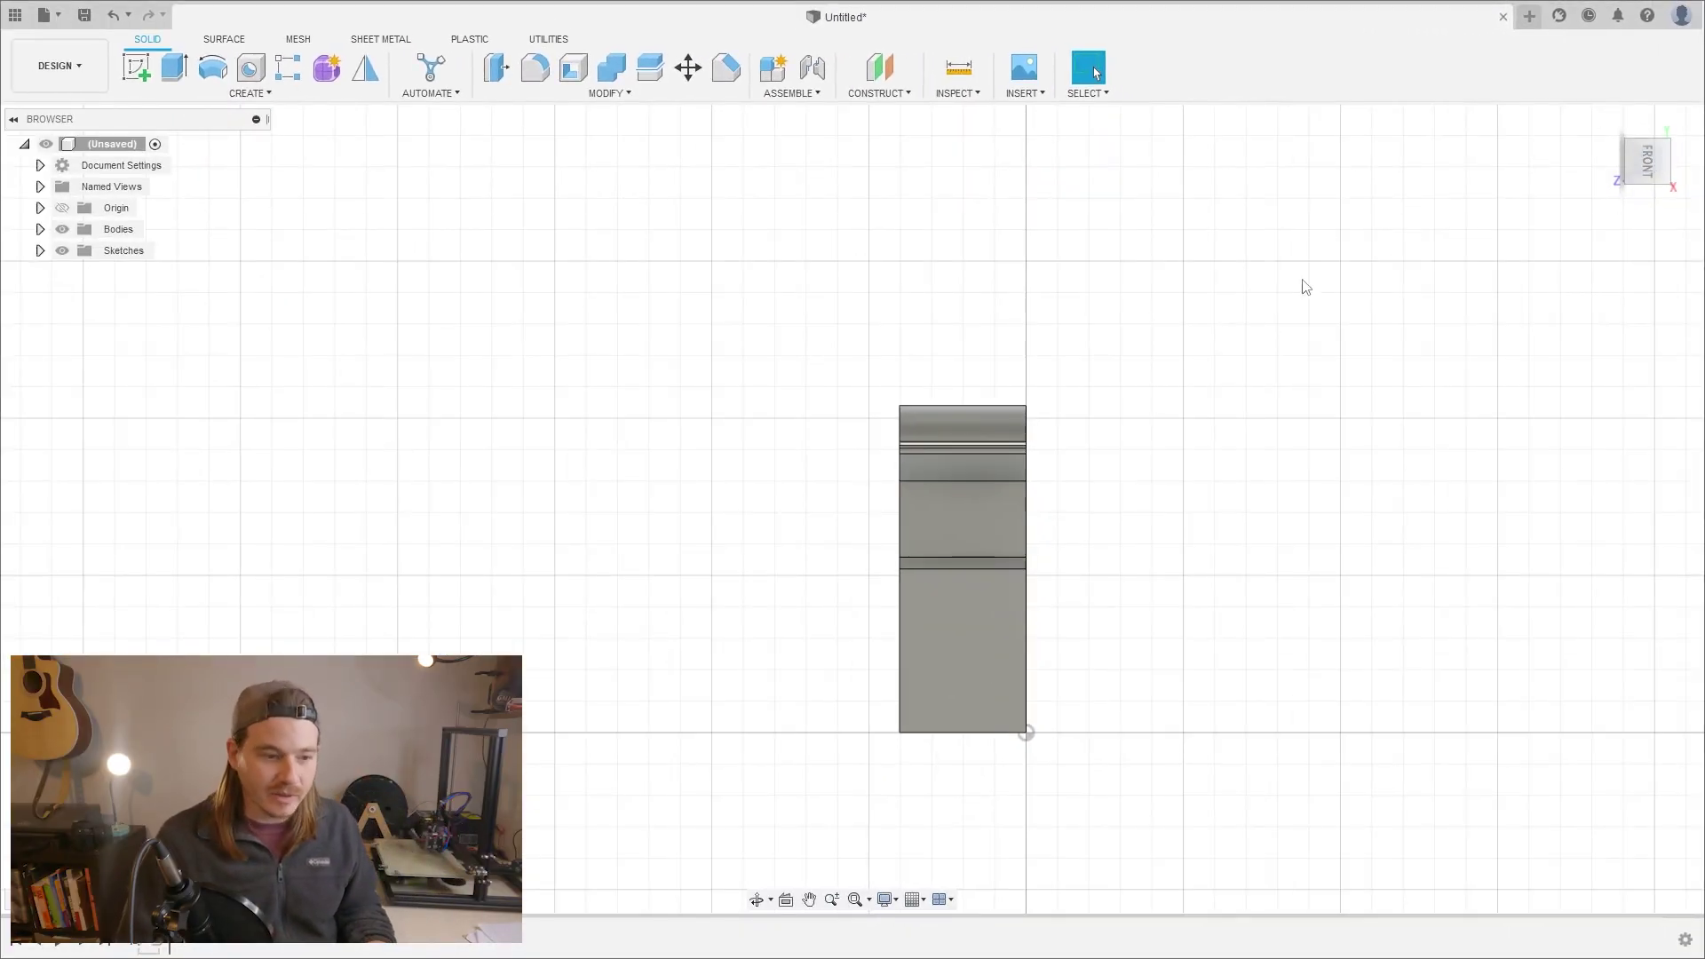
right_click(1647, 164)
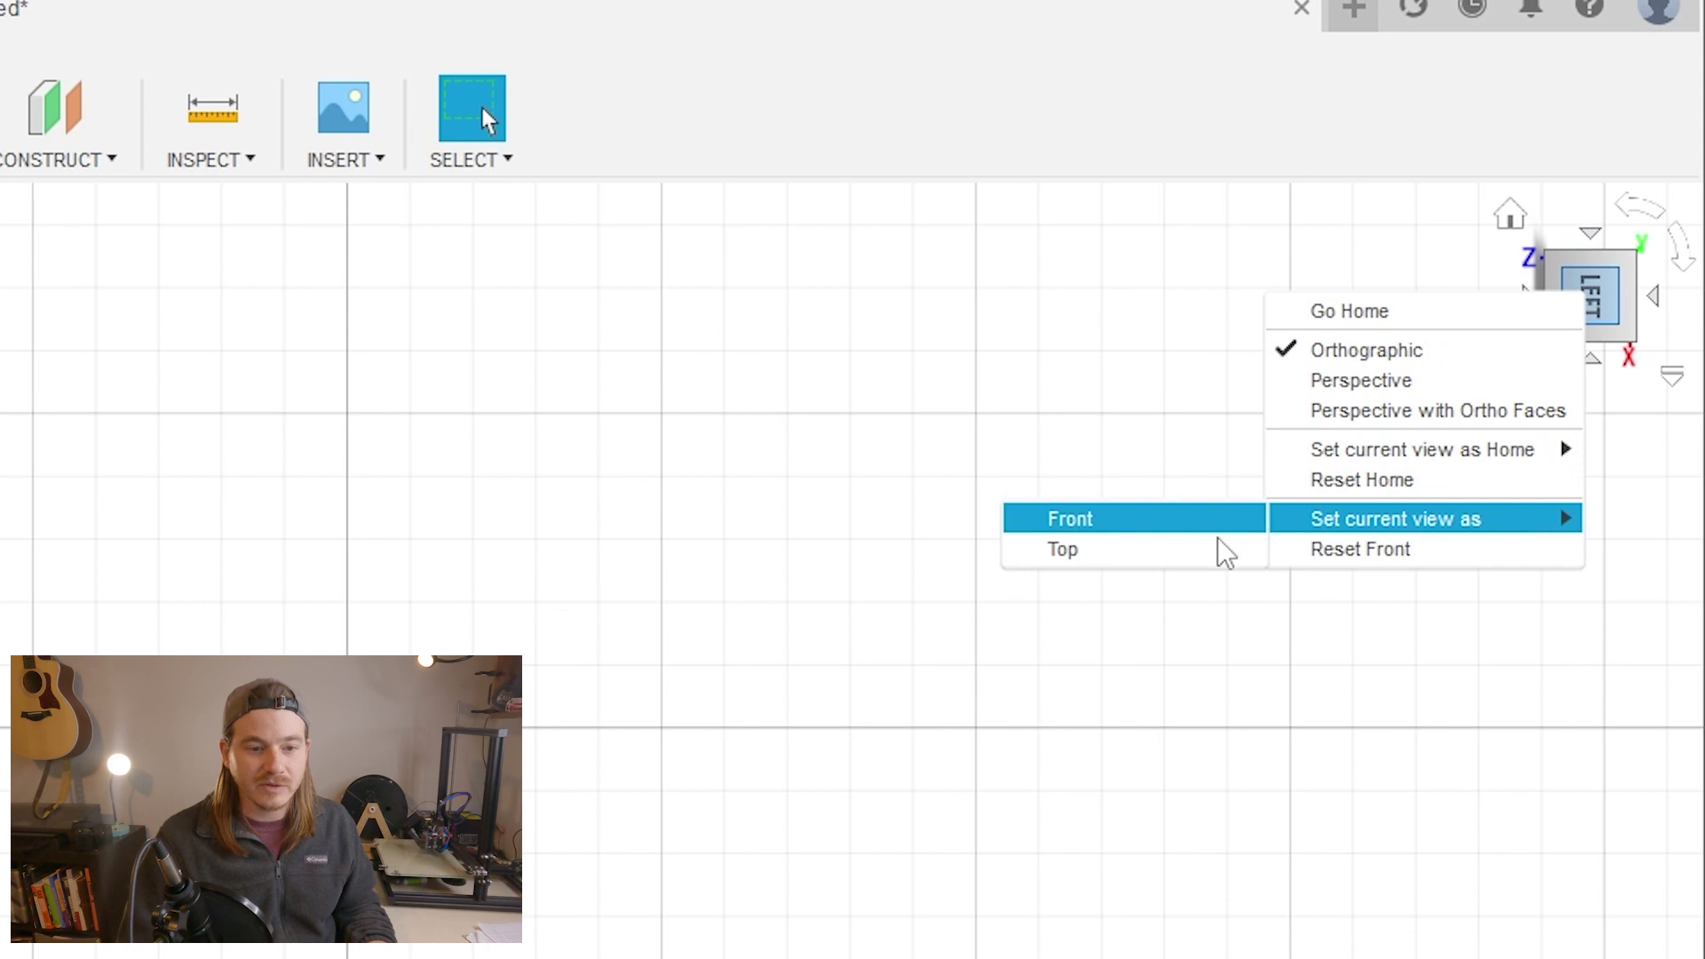
left_click(1207, 551)
Start a sketch on the lower flat front face and draw a vertical construction line between its upper and lower edge midpoints.
middle_click_drag(903, 819, 127, 414, "shift")
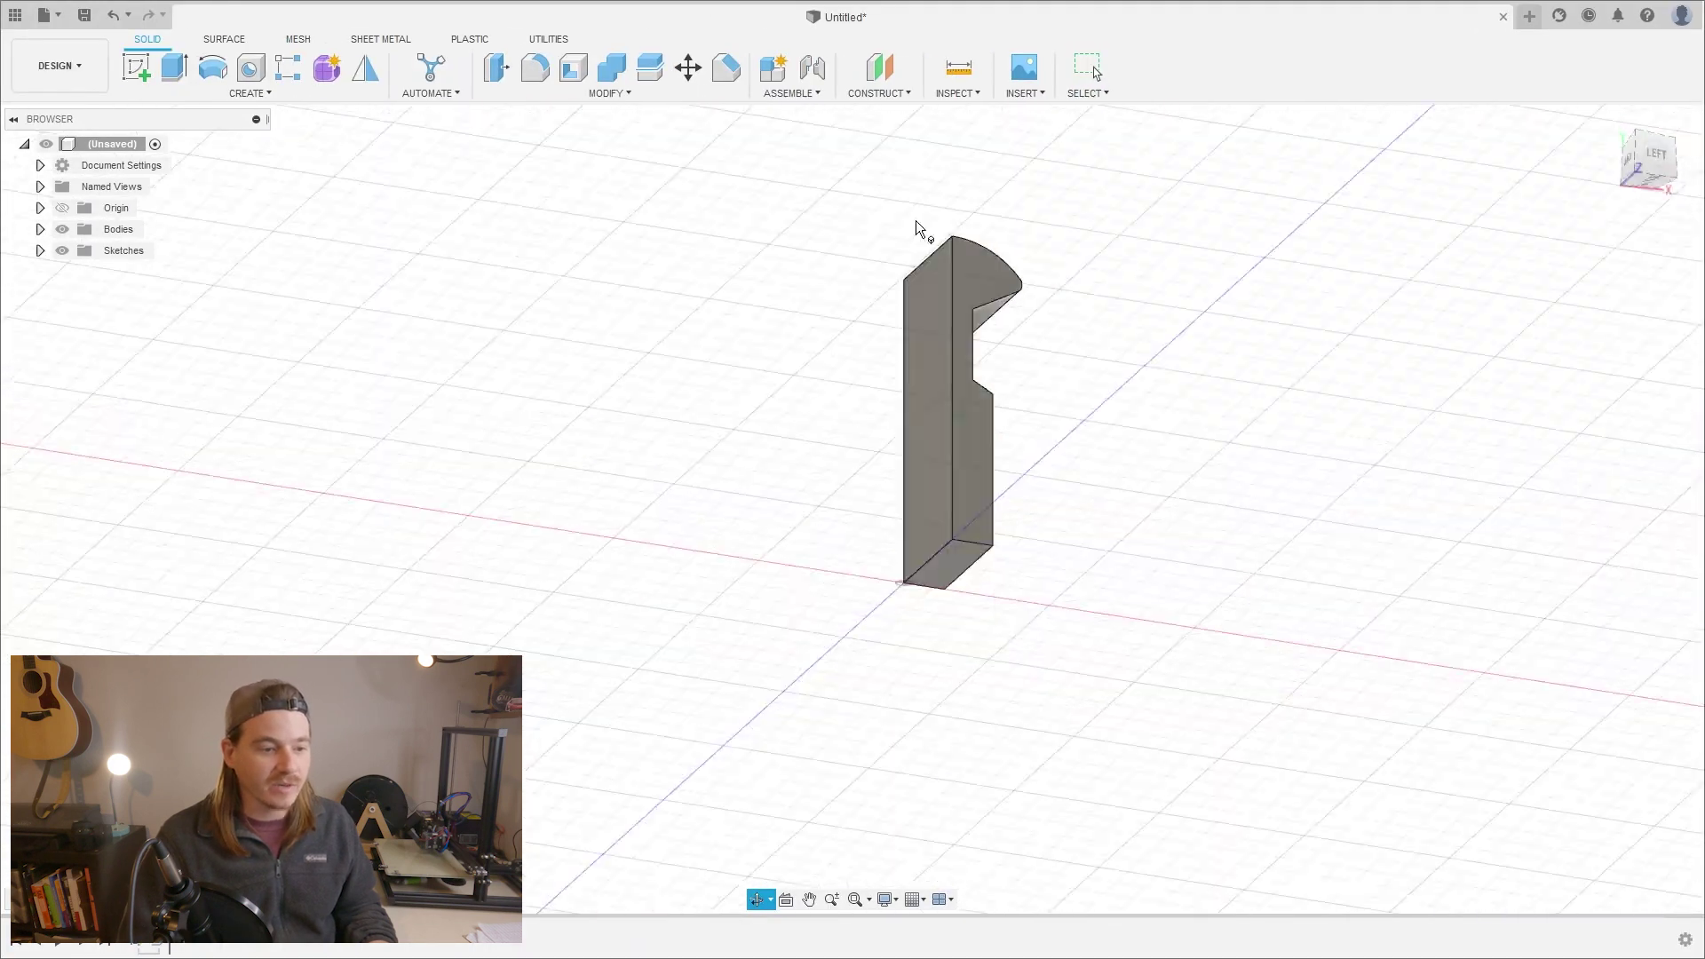
middle_click_drag(917, 226, 1124, 284, "shift")
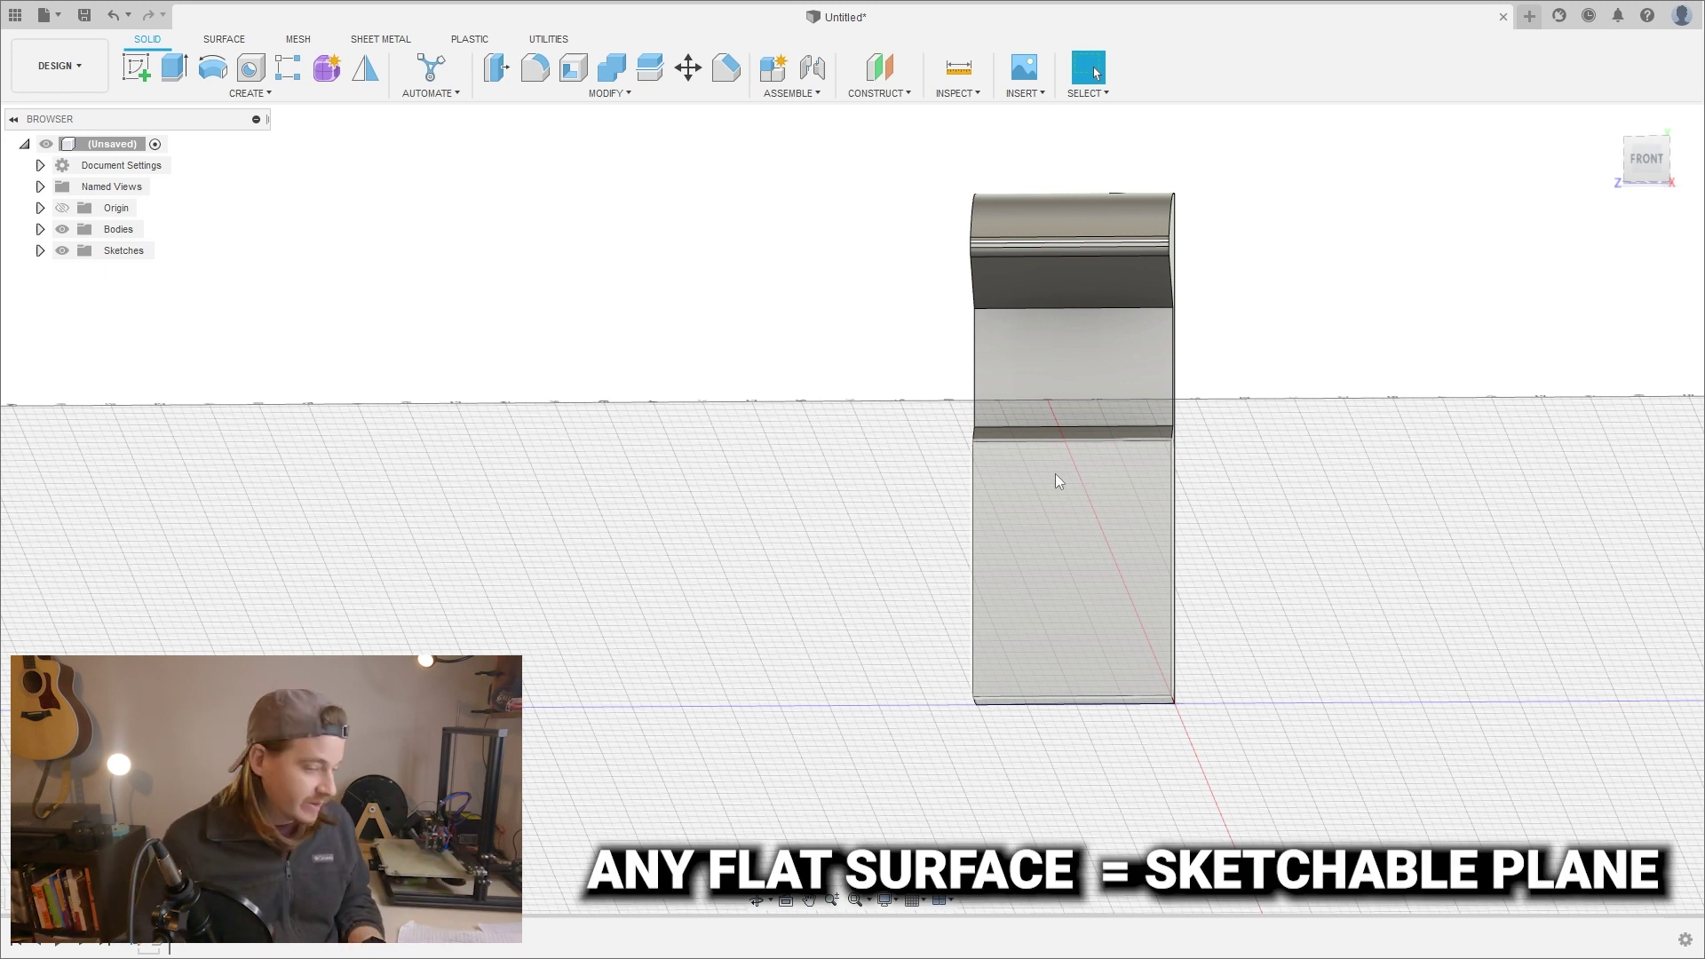
left_click(1060, 559)
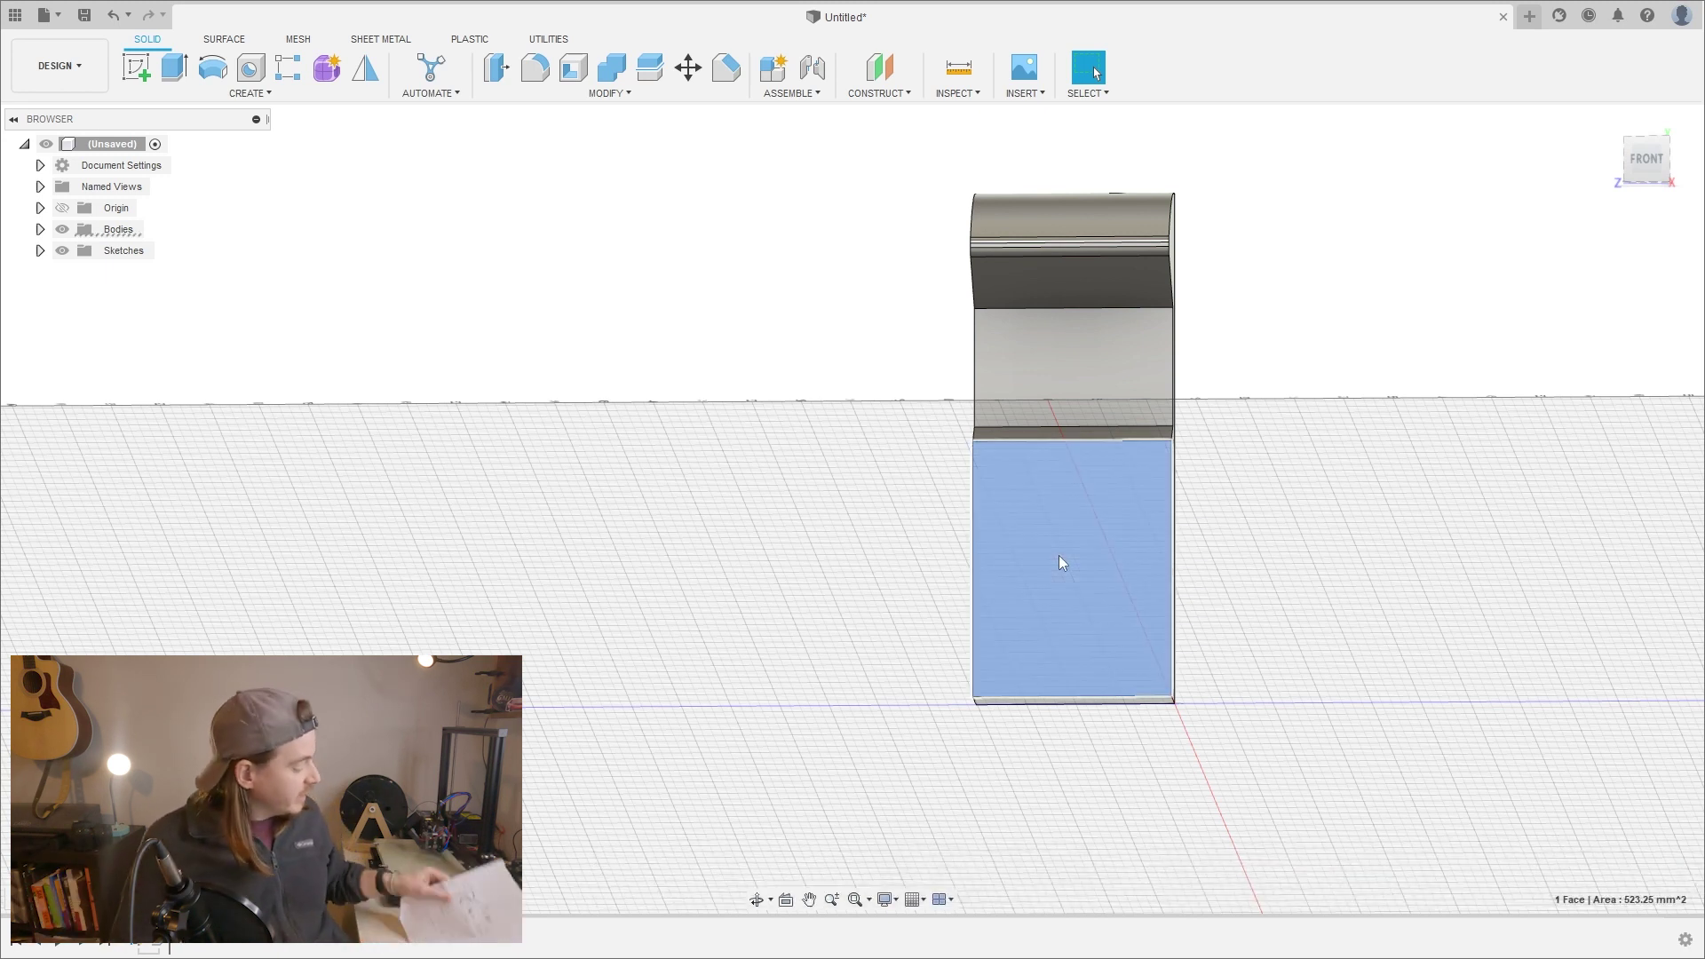
left_click(1647, 158)
scroll(1031, 470, "up", 2)
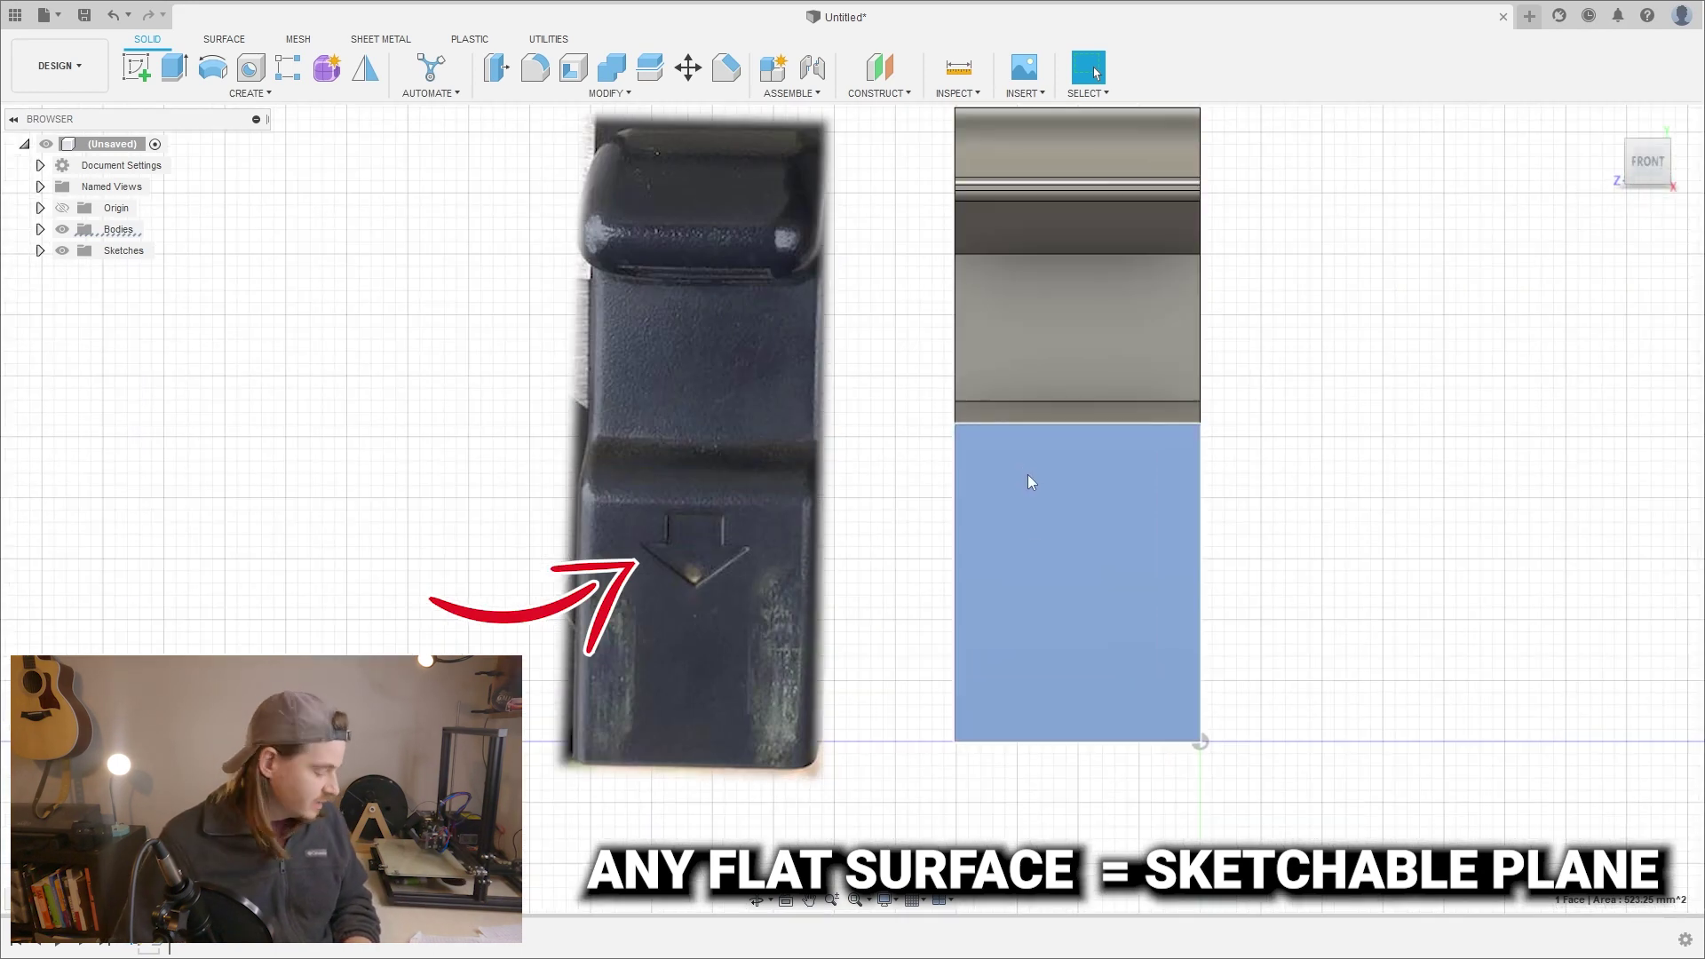
key("l")
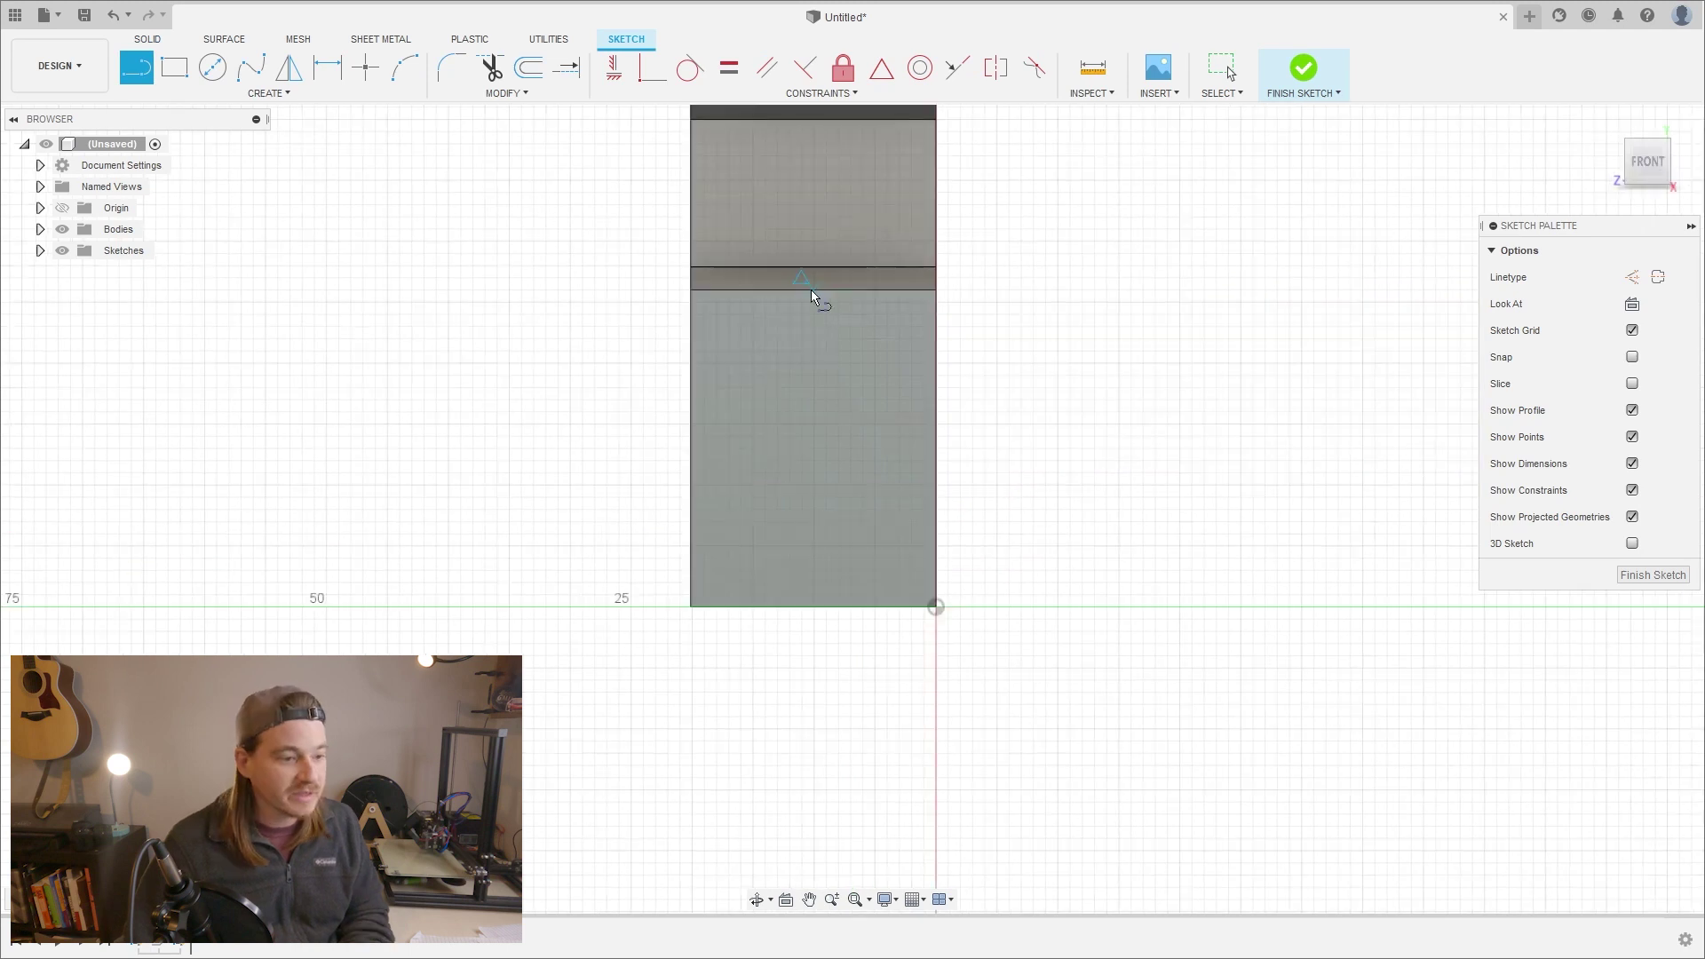
left_click(811, 290)
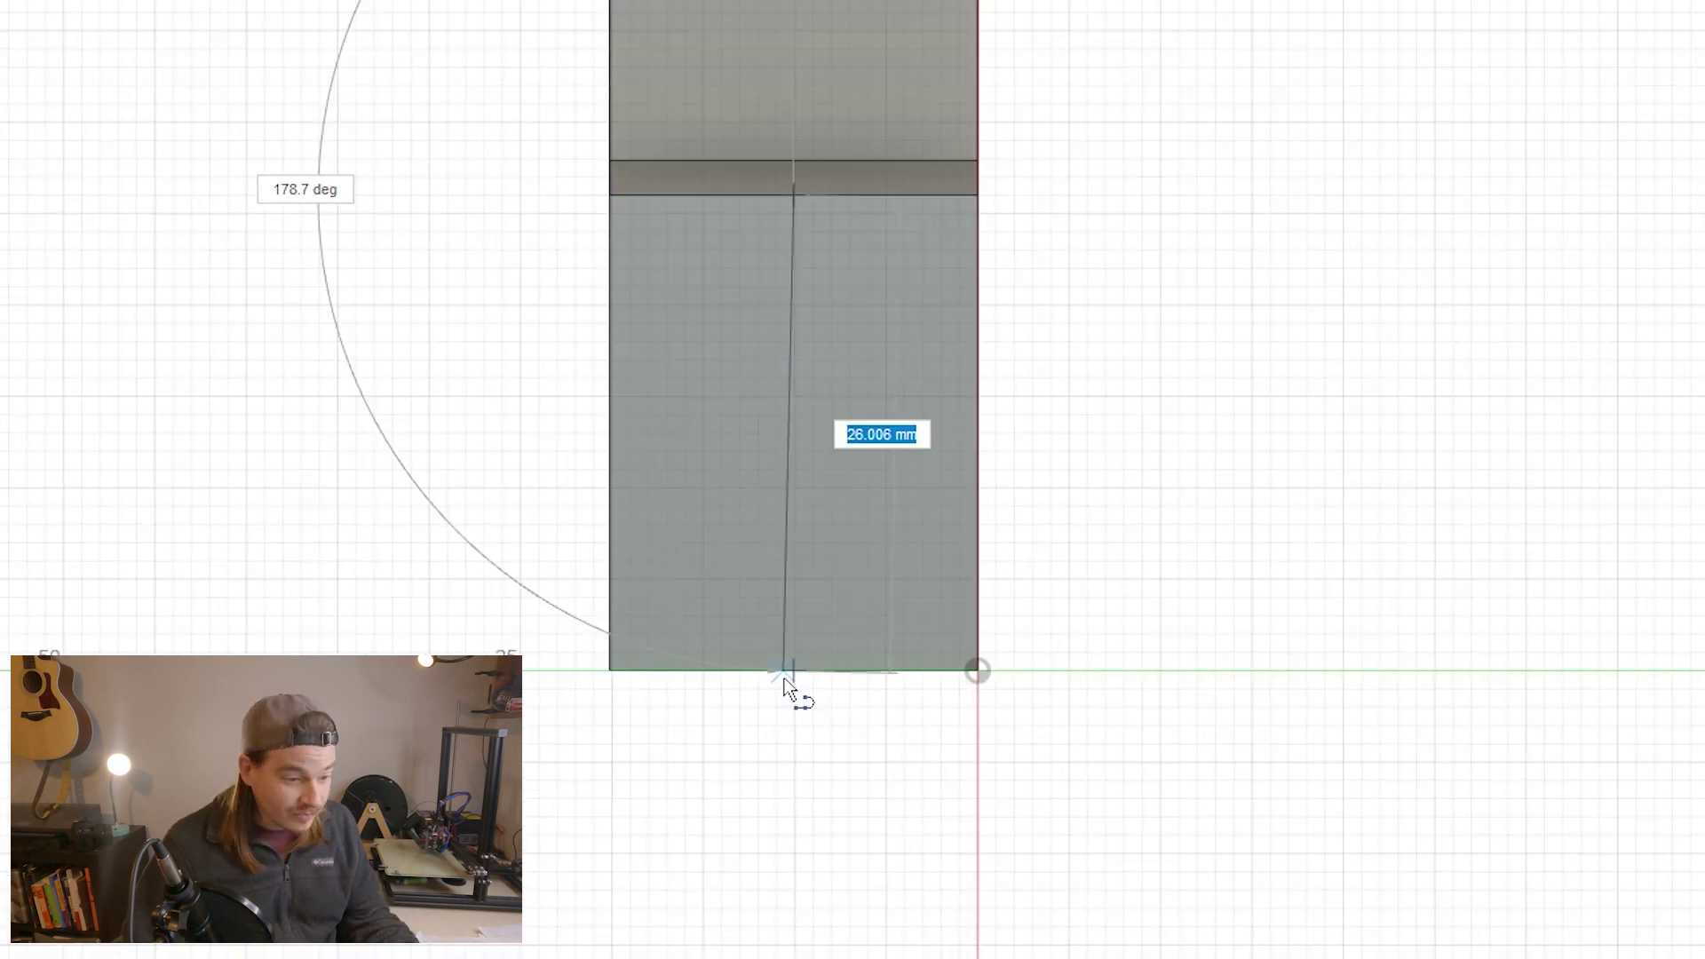
left_click(813, 606)
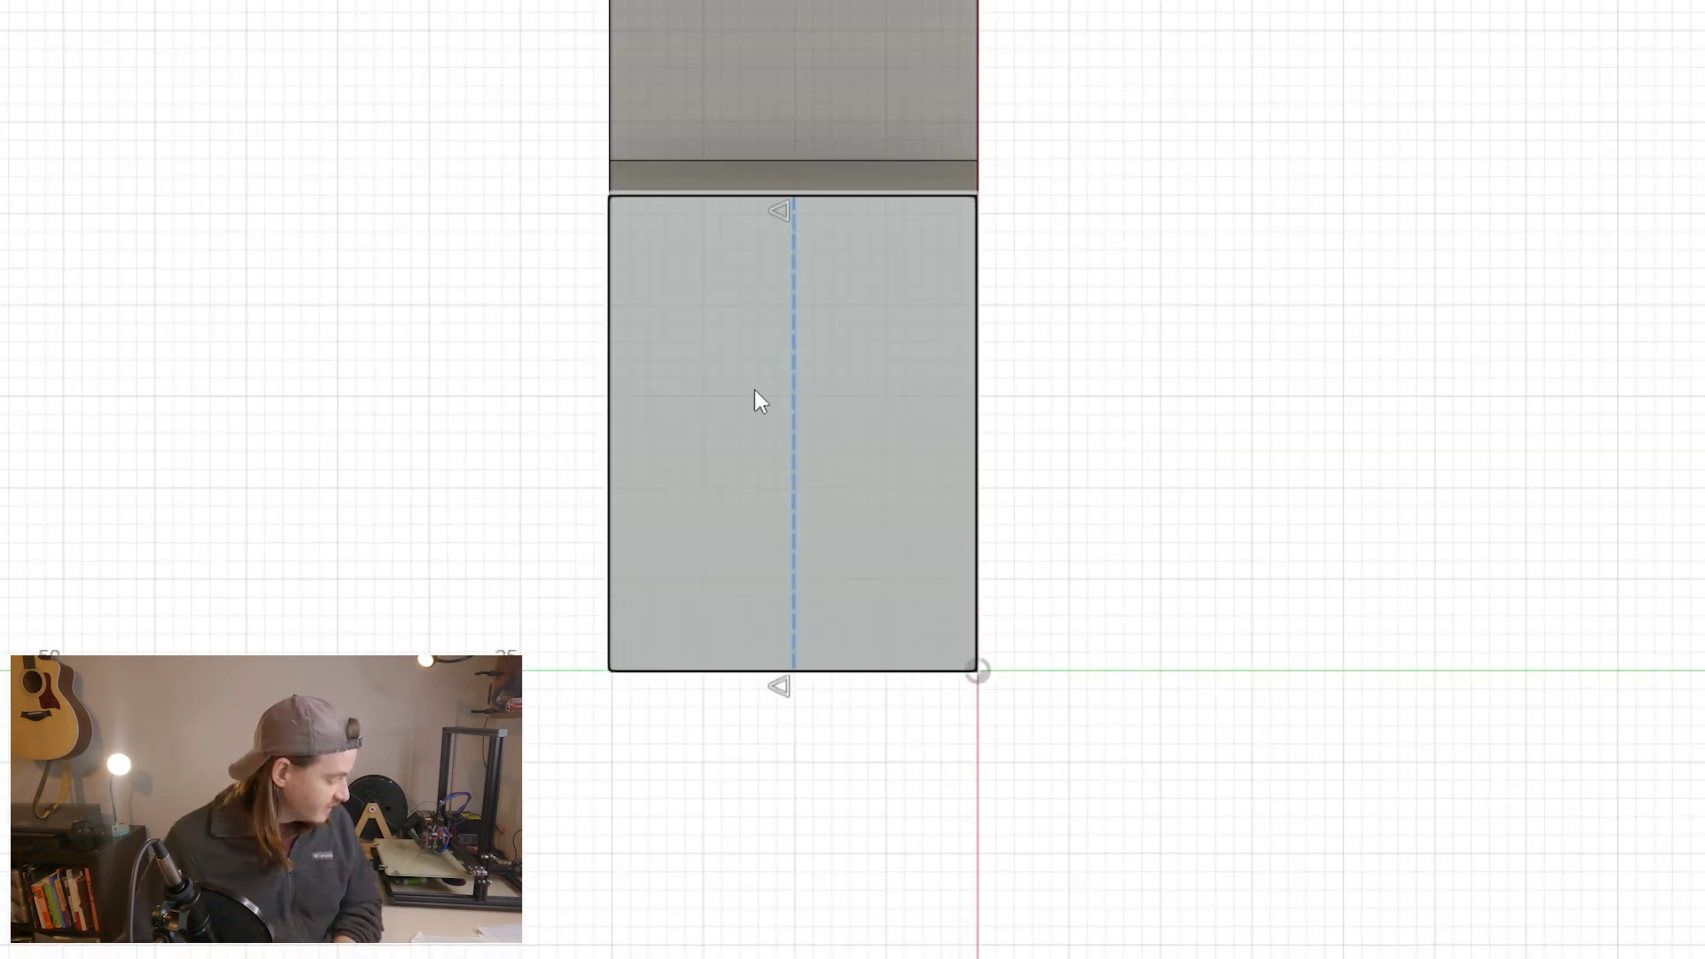
Draw a horizontal construction line across the face between the midpoints of its two side edges.
key("l")
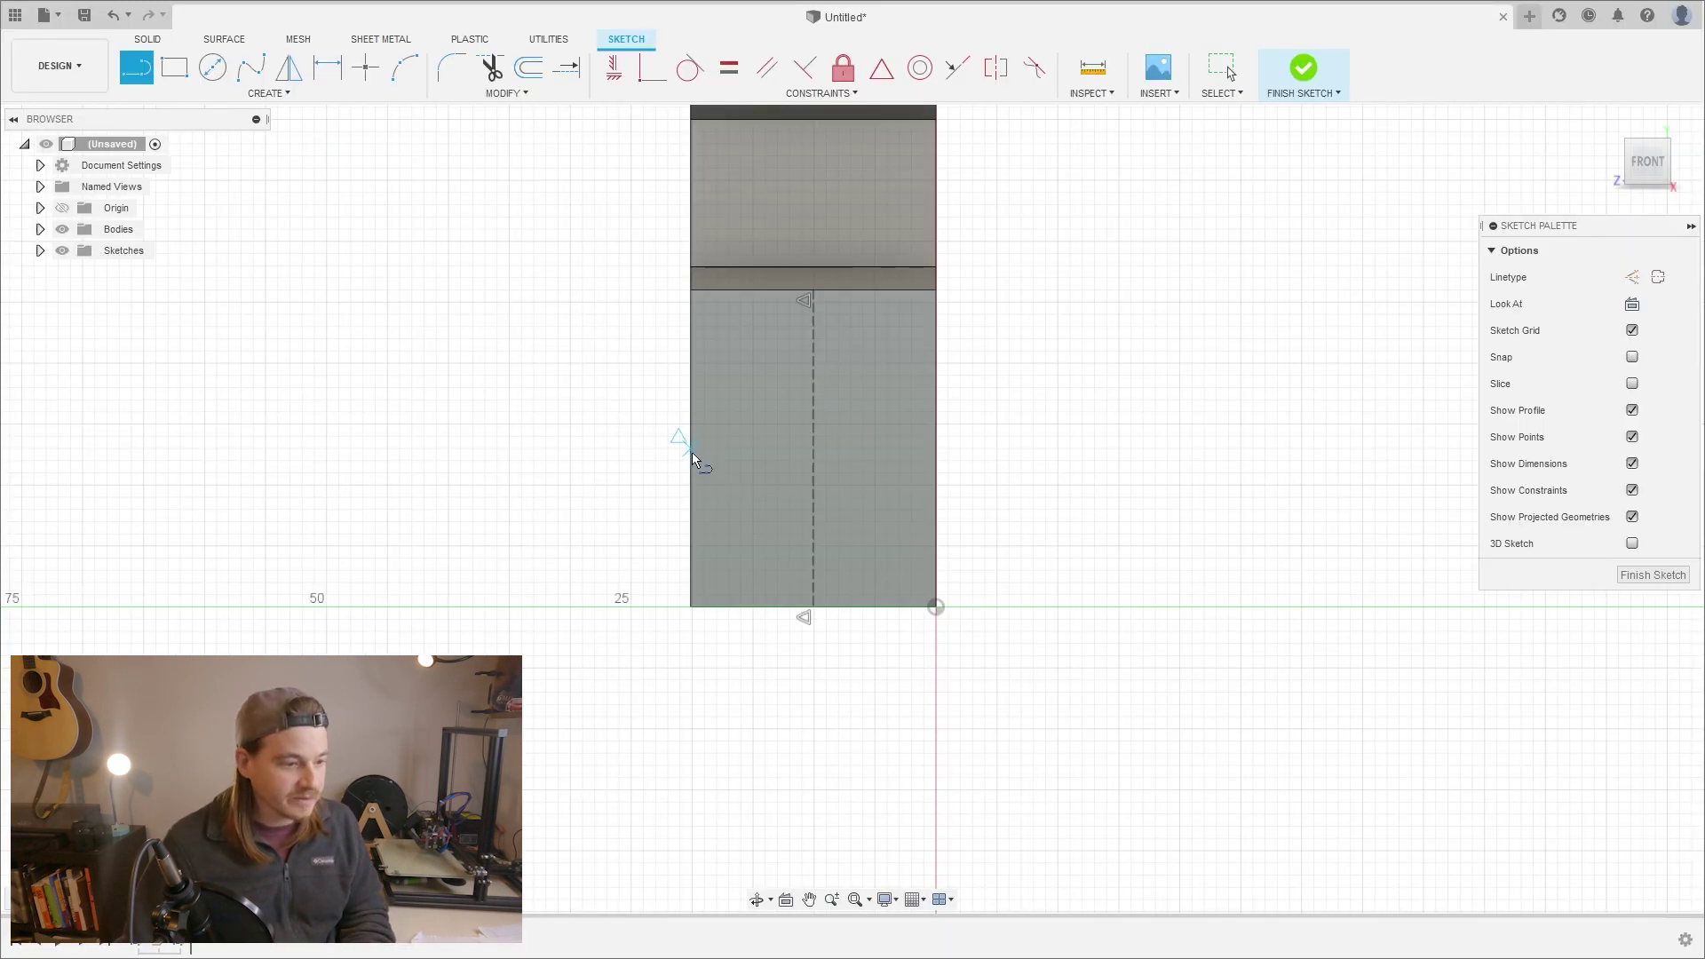
left_click(690, 449)
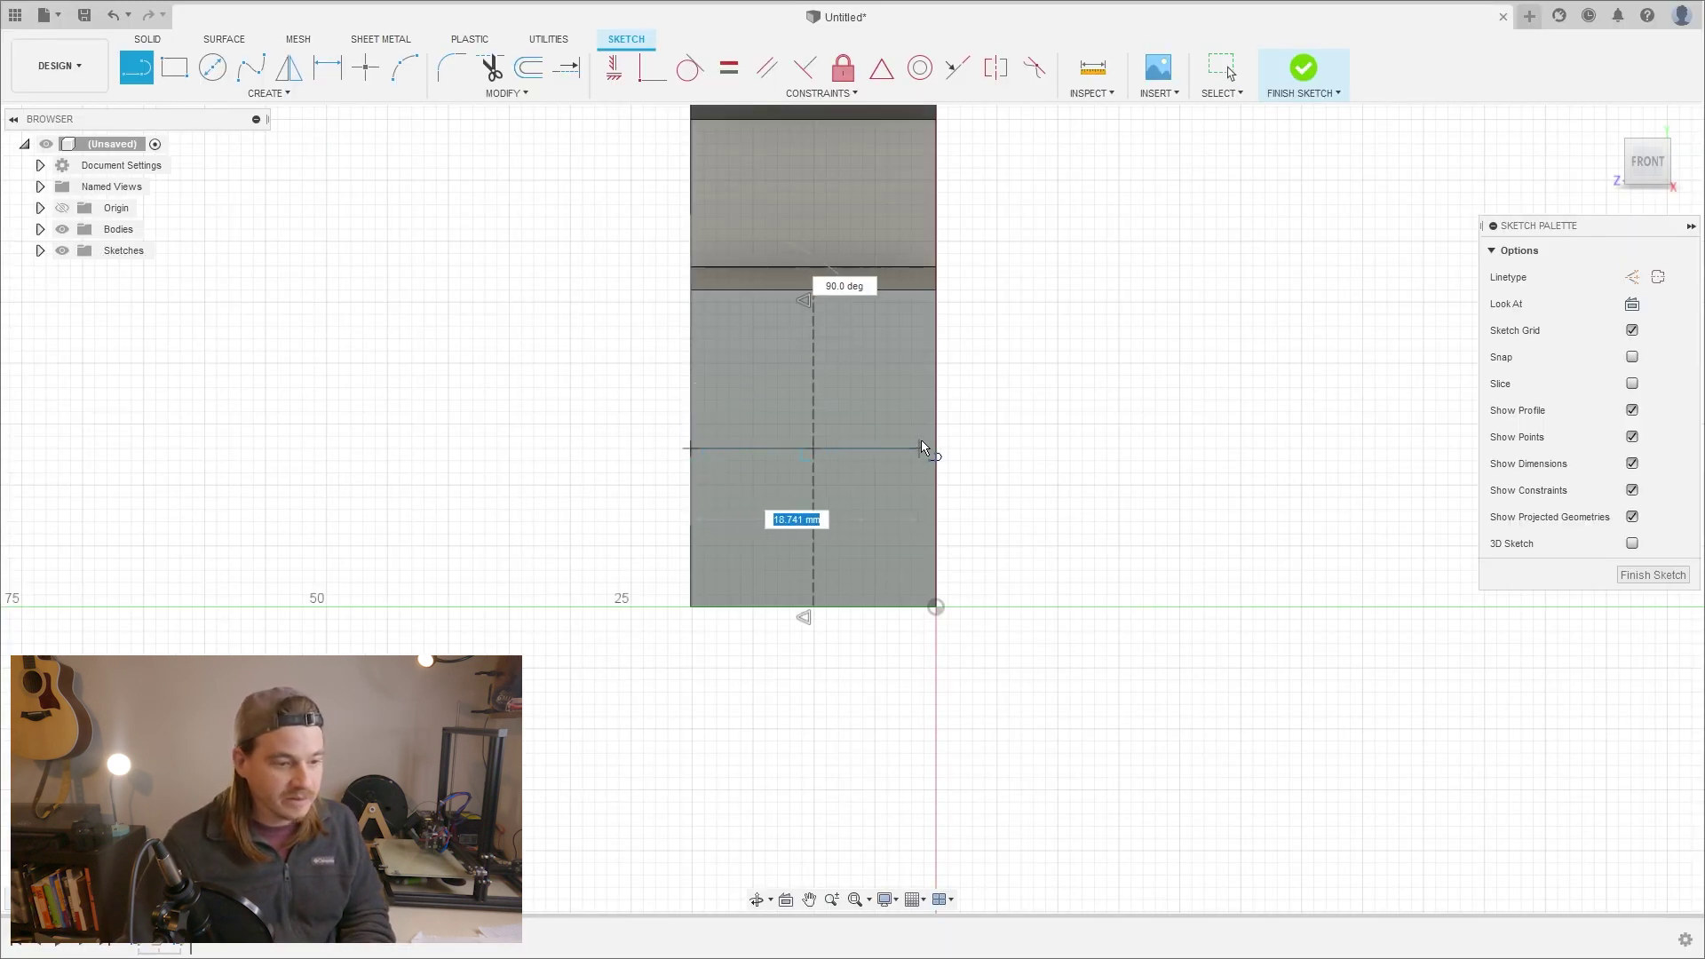
left_click(936, 449)
scroll(830, 482, "up", 2)
Draw an 8 mm horizontal line centred on the vertical construction line, 3 mm below the face's upper edge.
key("l")
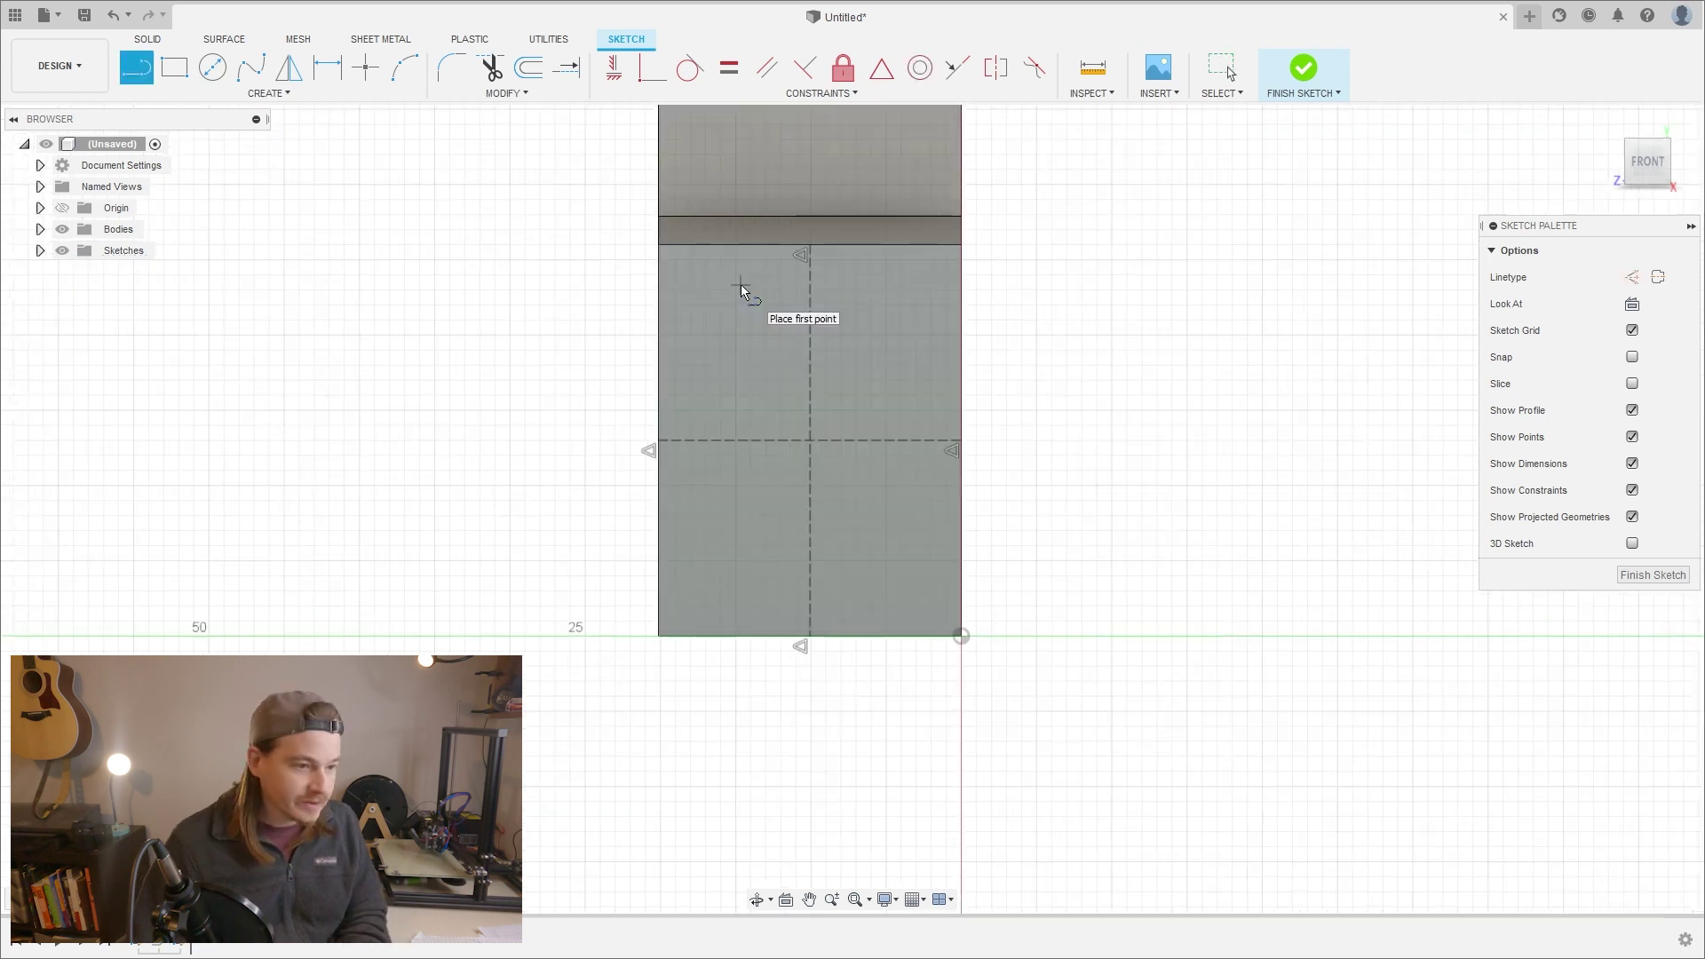
left_click(740, 284)
type("8")
key("Return")
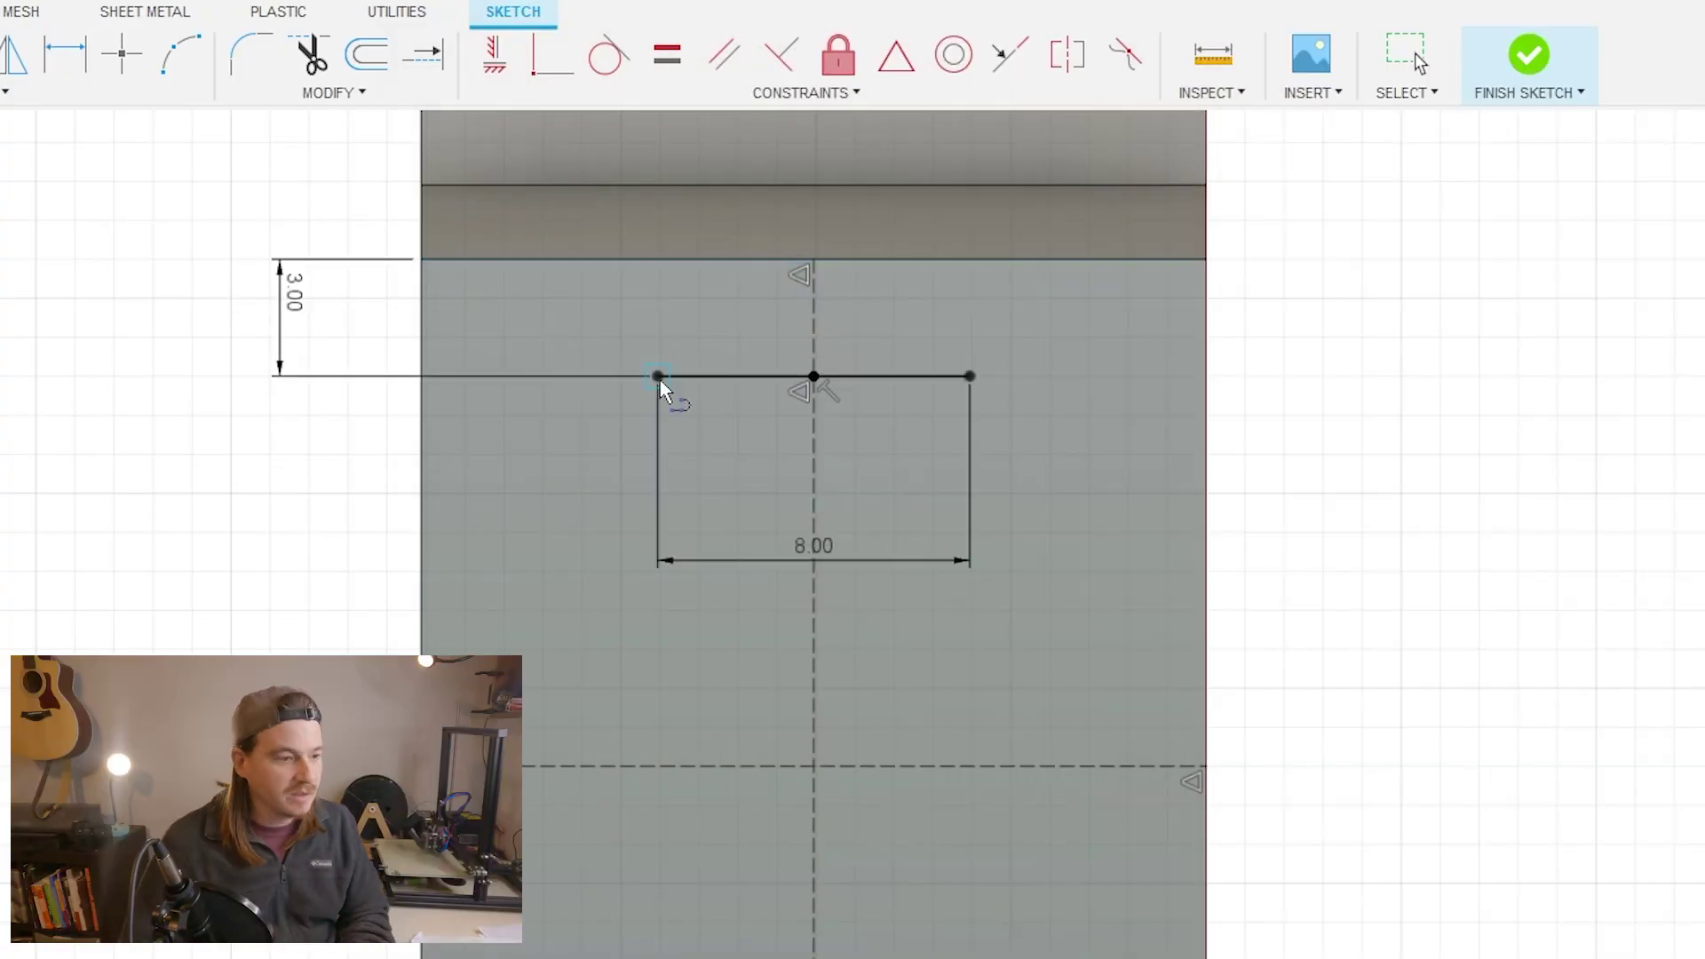
Draw an 8 mm vertical line downward from each end of the short horizontal line.
left_click(657, 377)
type("8")
key("Return")
key("Escape")
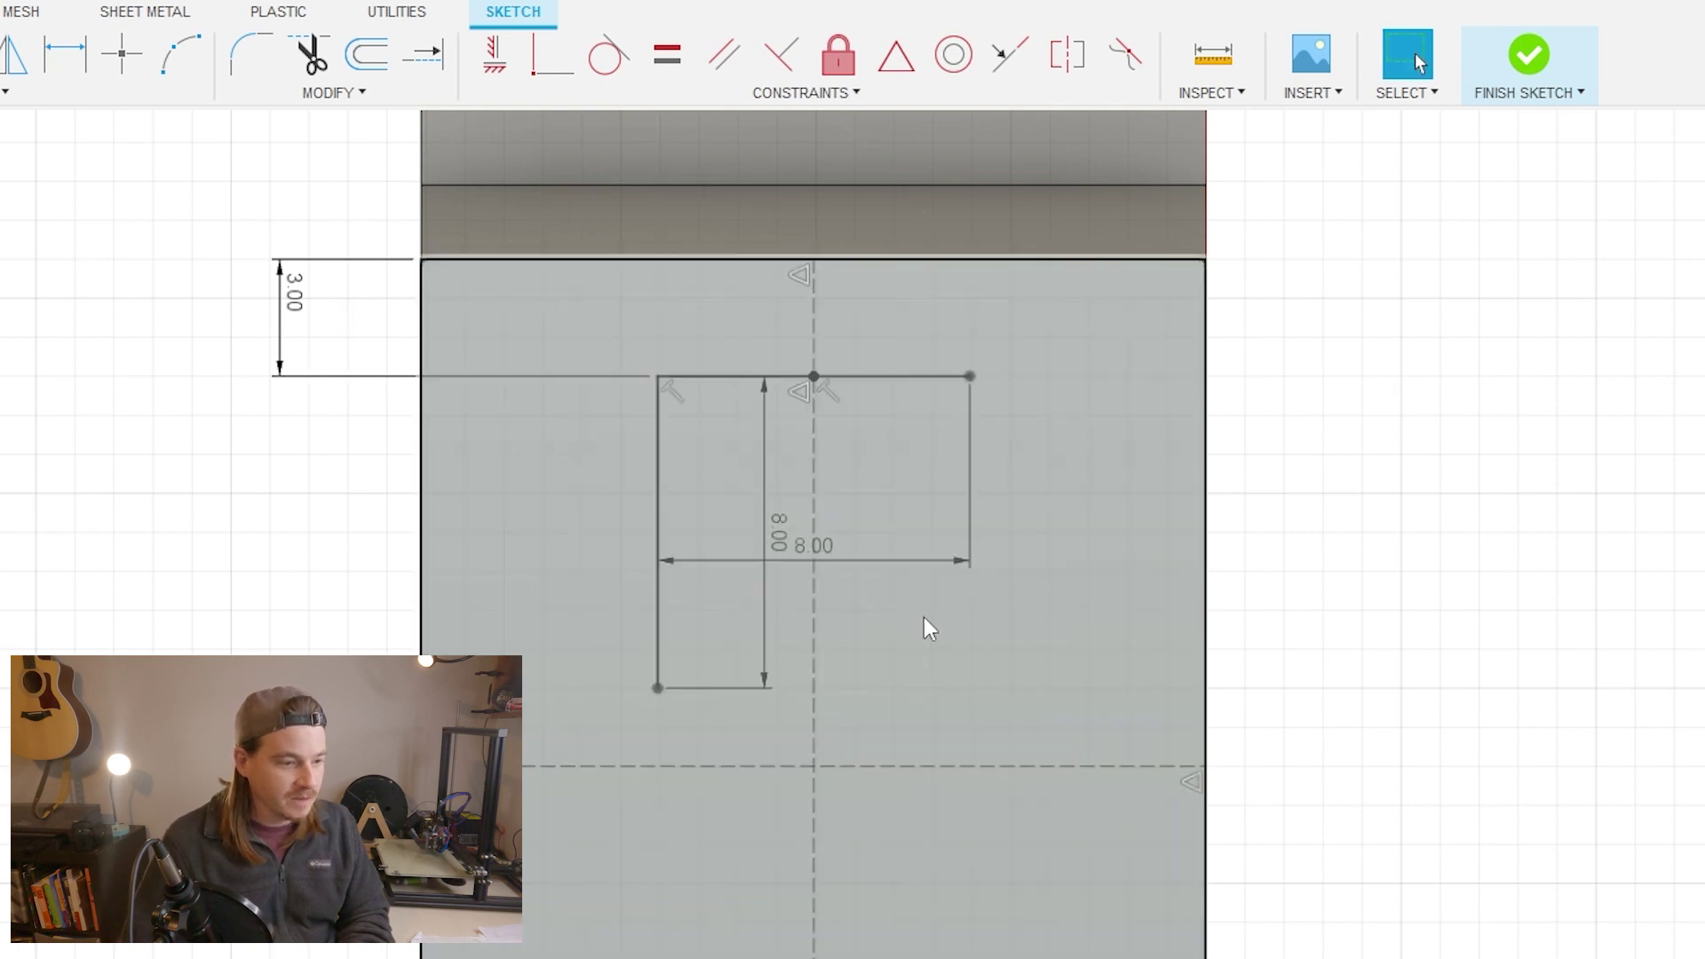
type("8")
key("Return")
key("Escape")
scroll(970, 701, "down", 1)
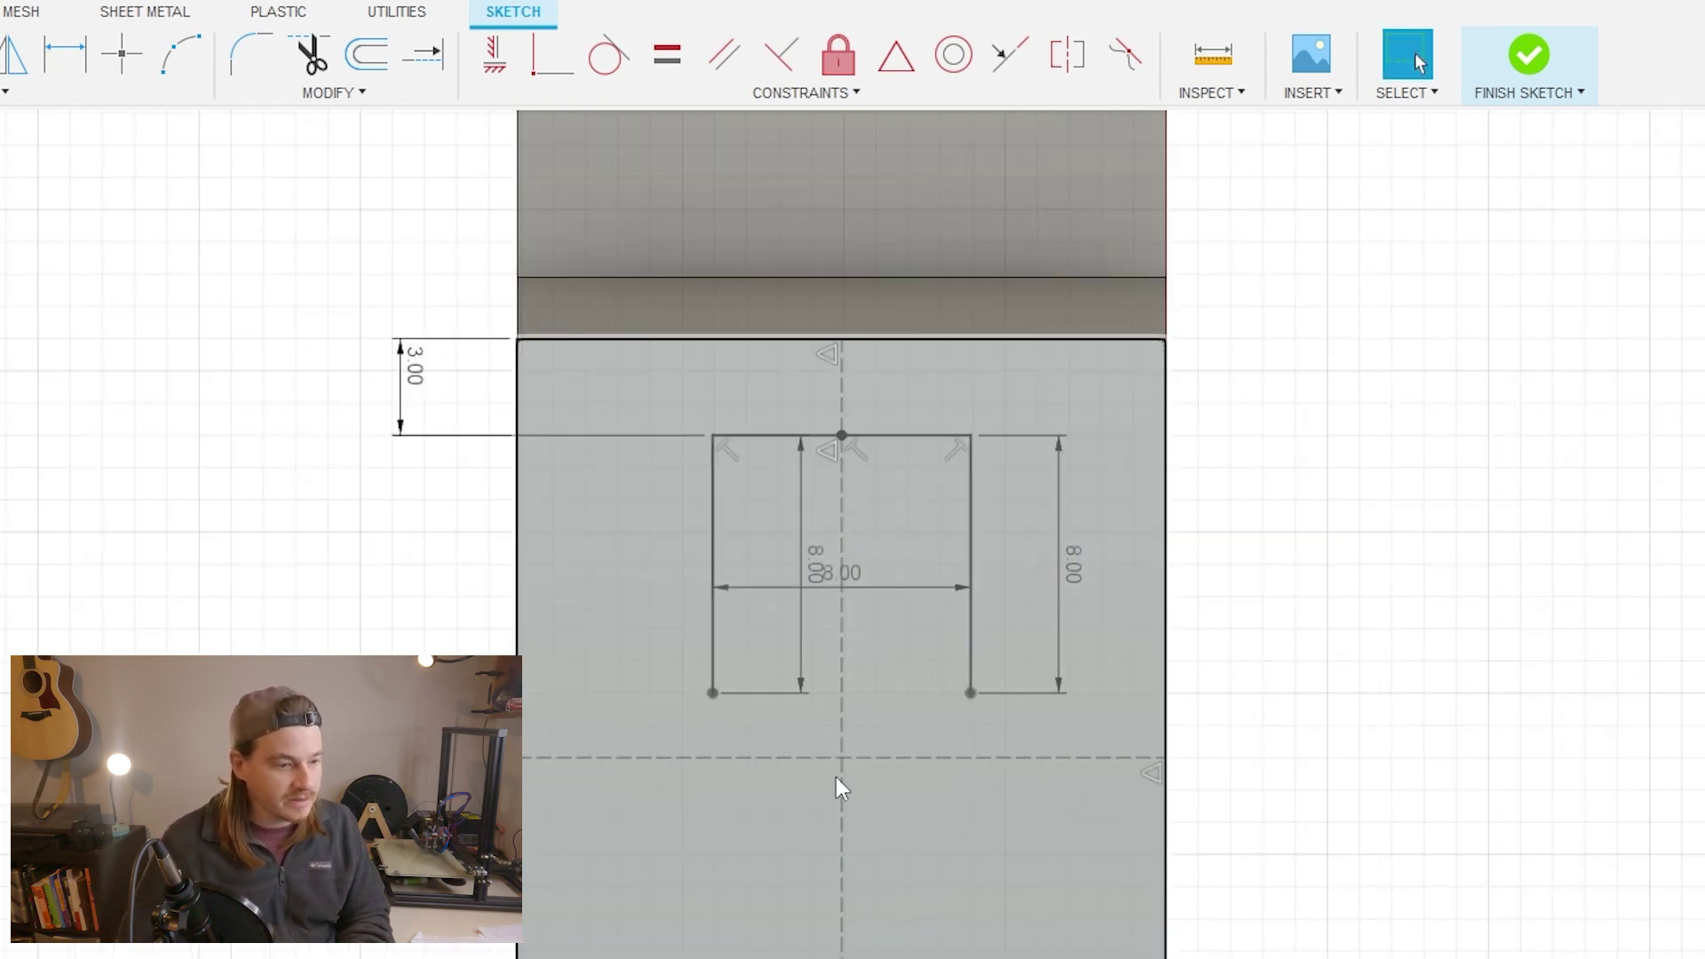
Set the width of the arrow's shaft and the lengths of both its vertical lines to 5 mm.
scroll(839, 726, "up", 1)
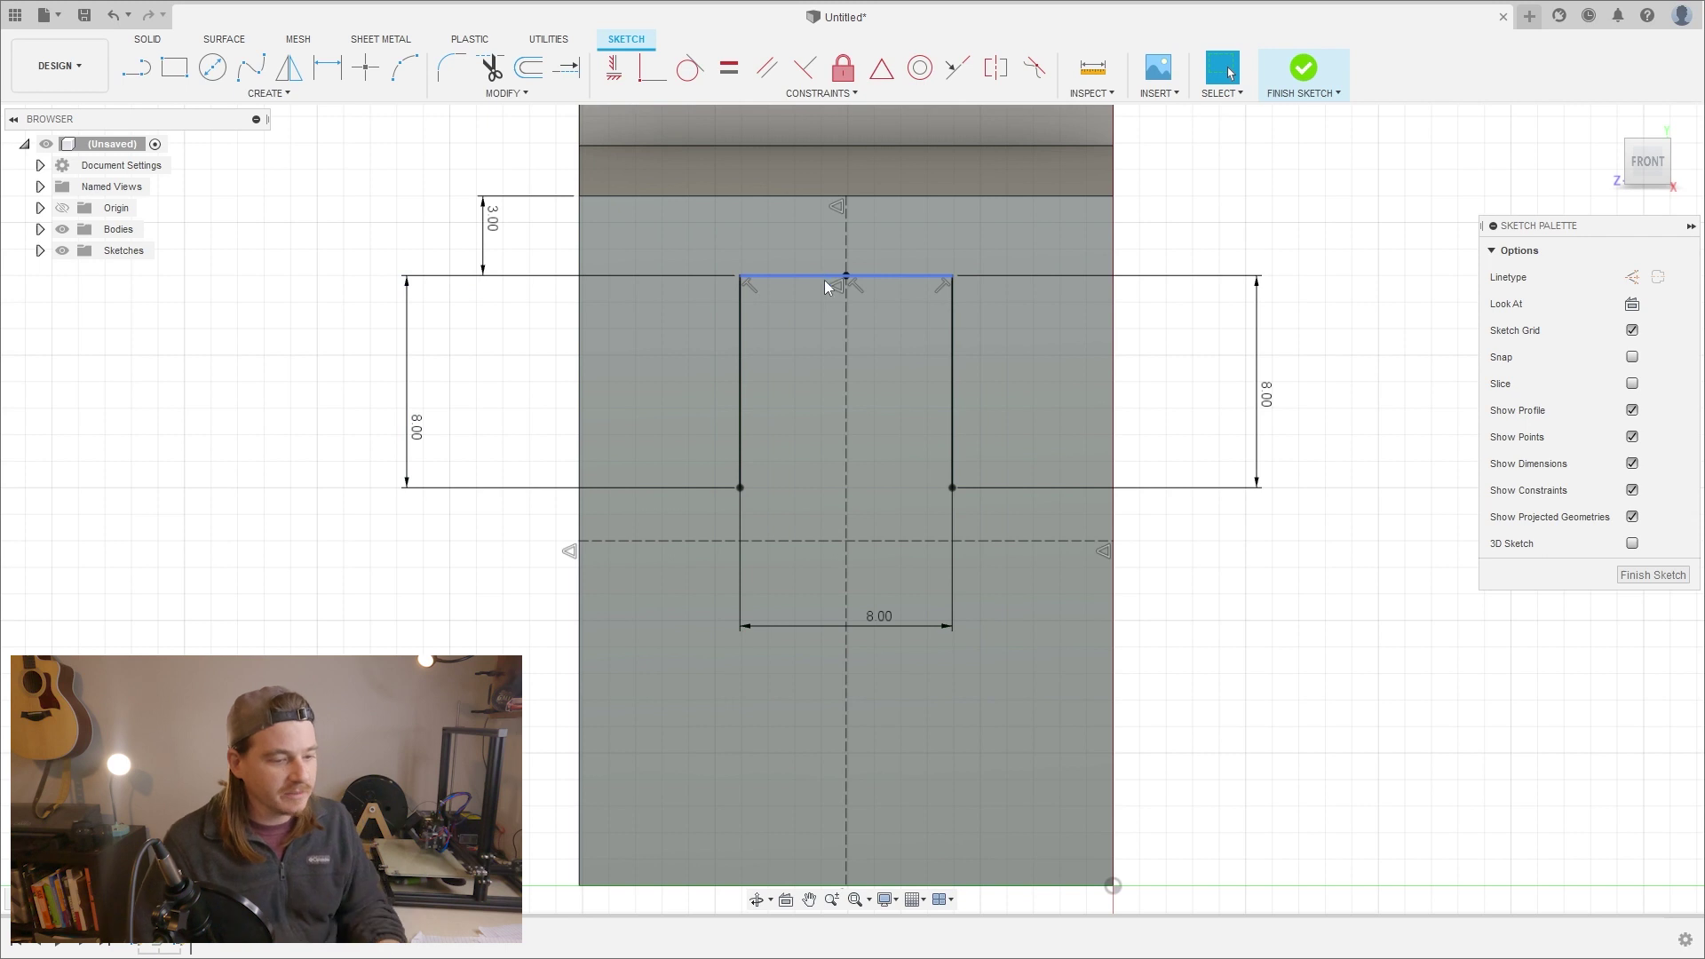
left_click(894, 224)
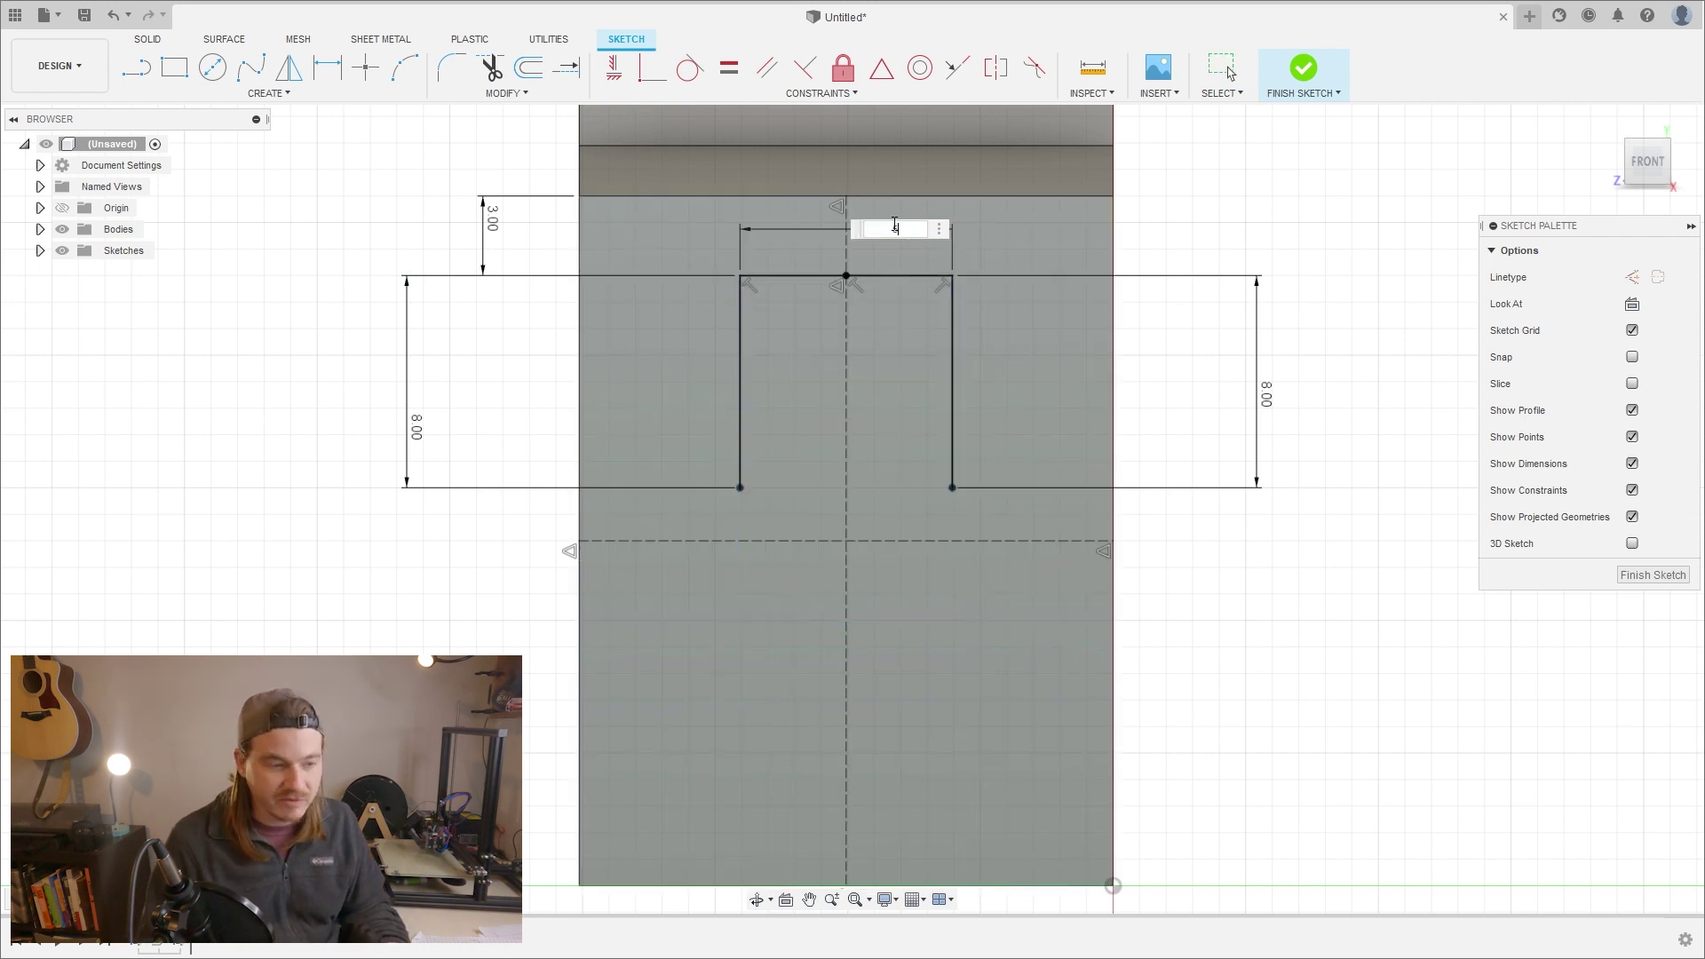
key("Return")
double_click(1231, 401)
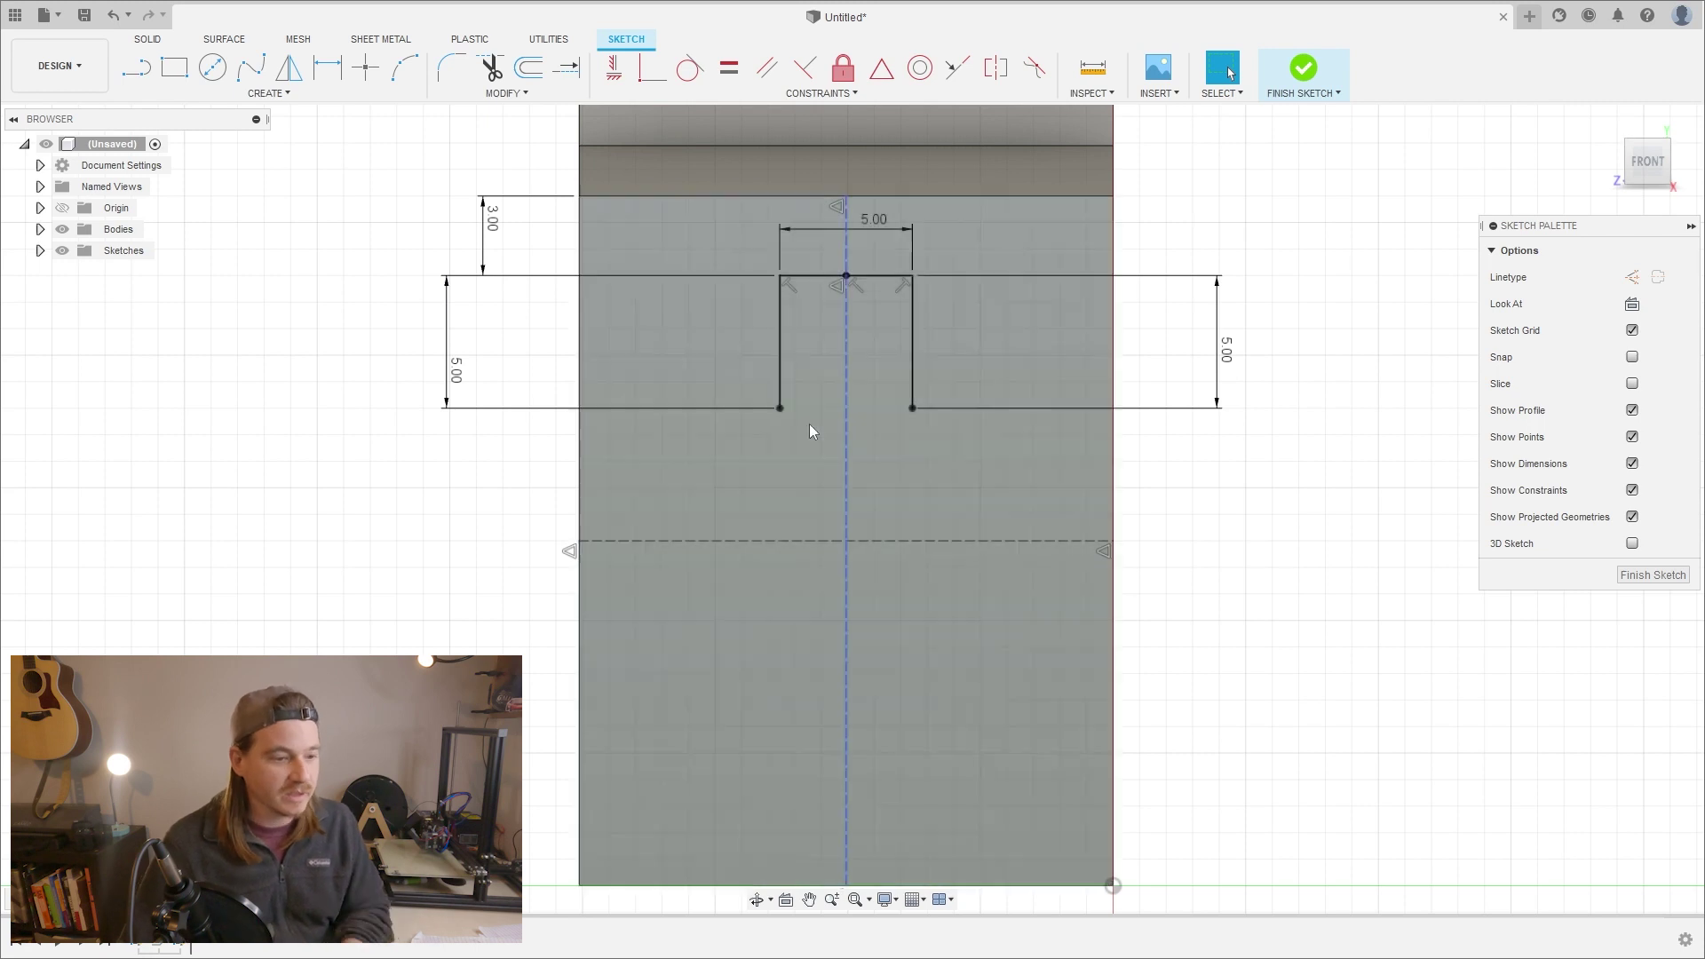
Draw a 2.5 mm horizontal line outward from the lower end of the shaft's left vertical line.
type("l")
type("2.5")
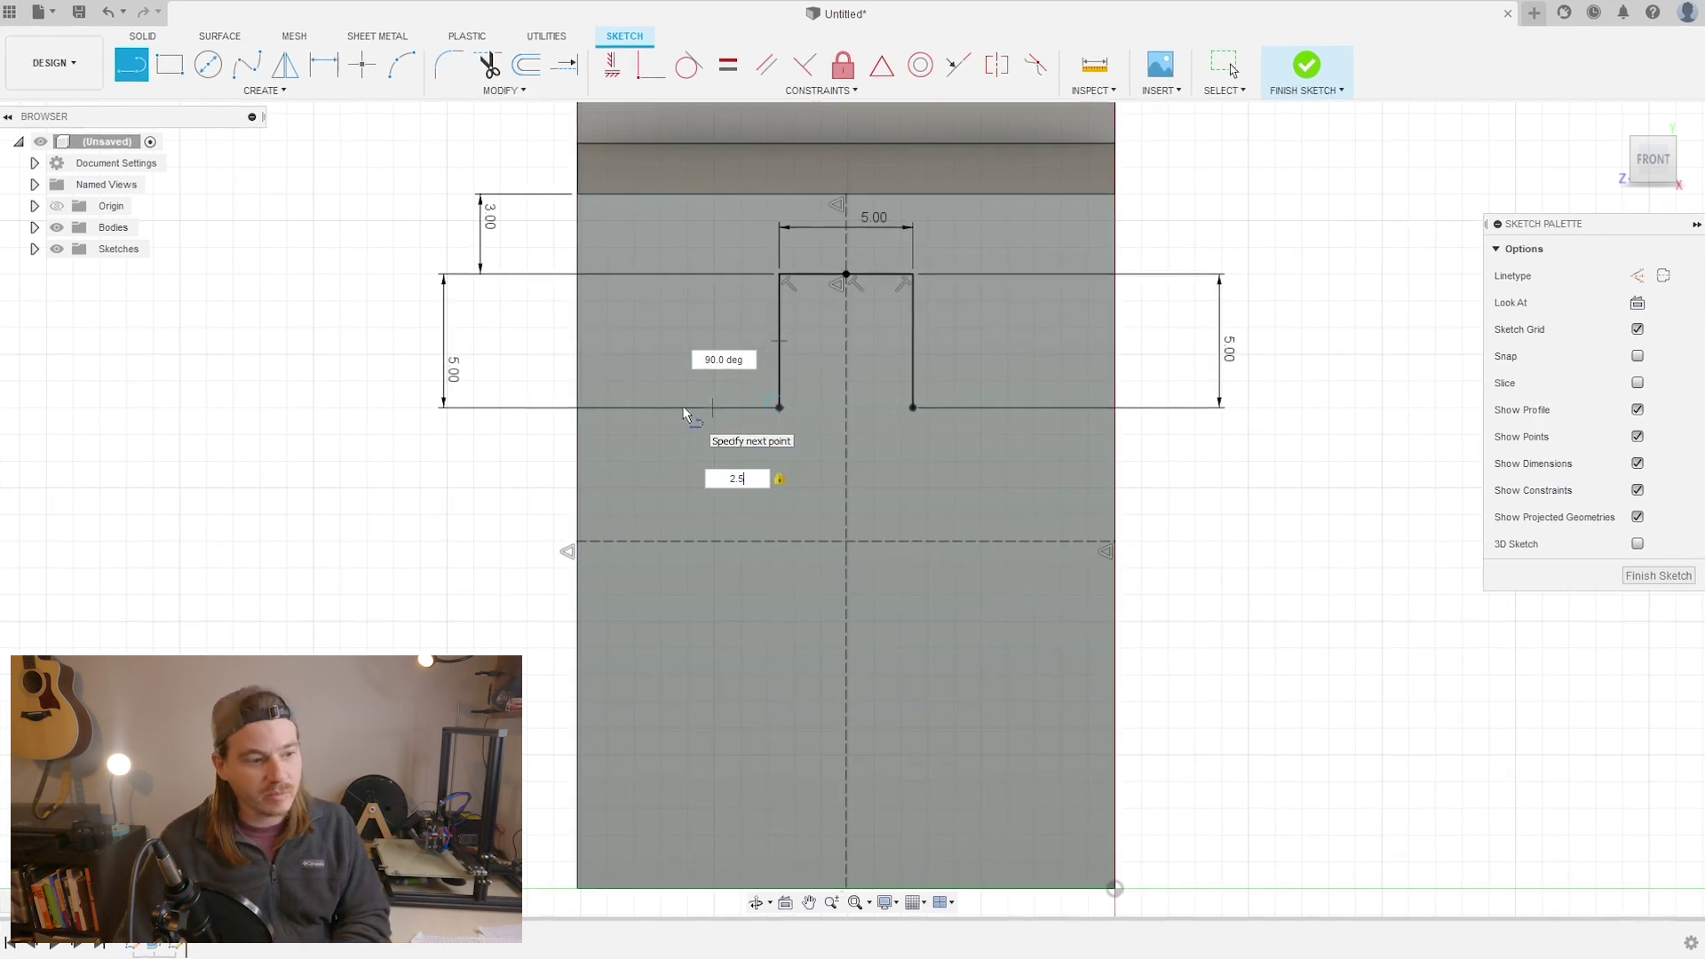
key("Return")
key("Escape")
Draw a matching 2.5 mm line outward from the right vertical line, and a diagonal from the left outer end to the construction lines' intersection.
key("l")
left_click(915, 408)
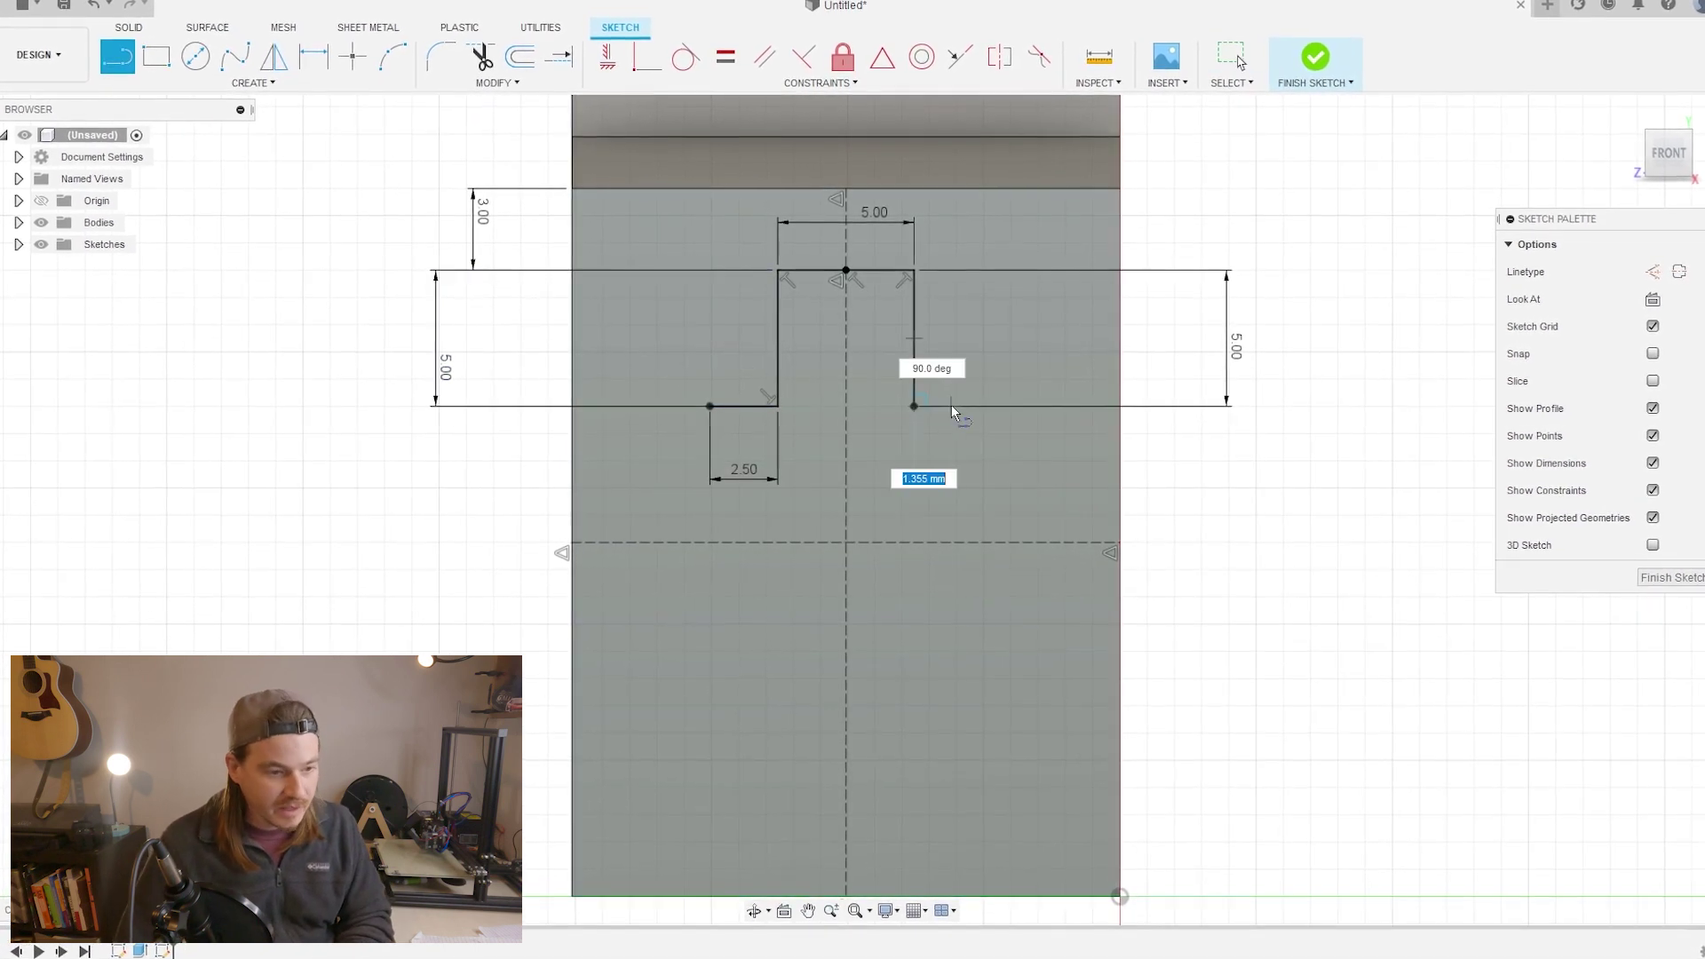
type("2.5")
key("Return")
key("Escape")
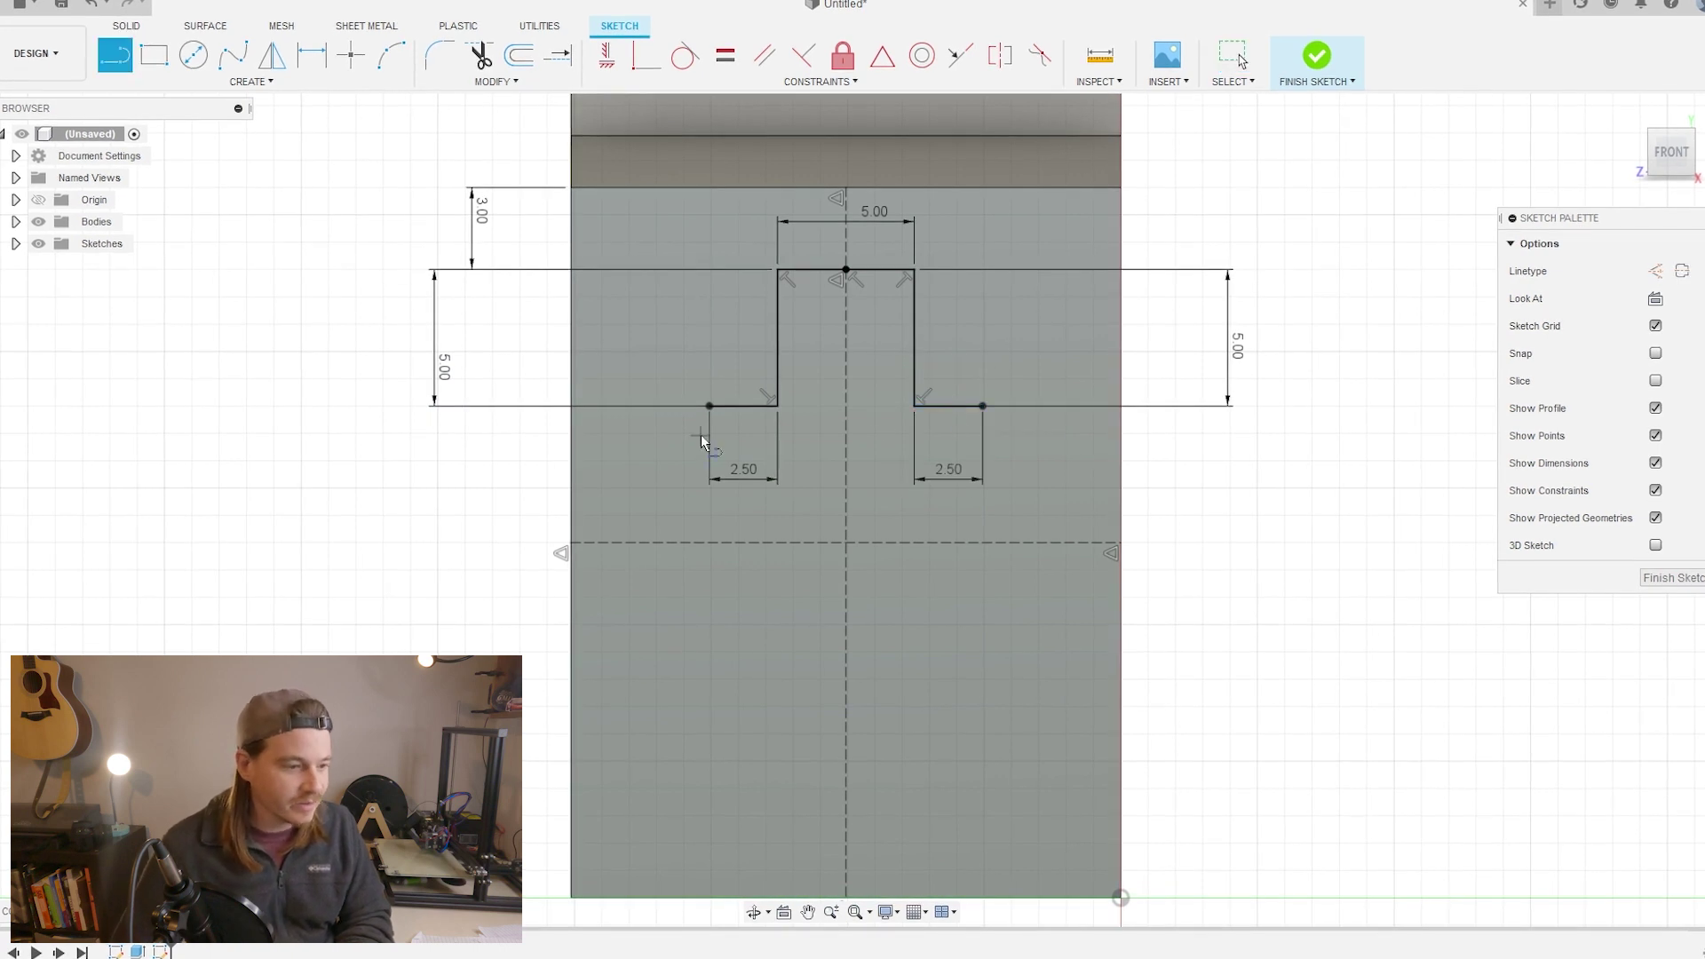
left_click(709, 405)
left_click(845, 542)
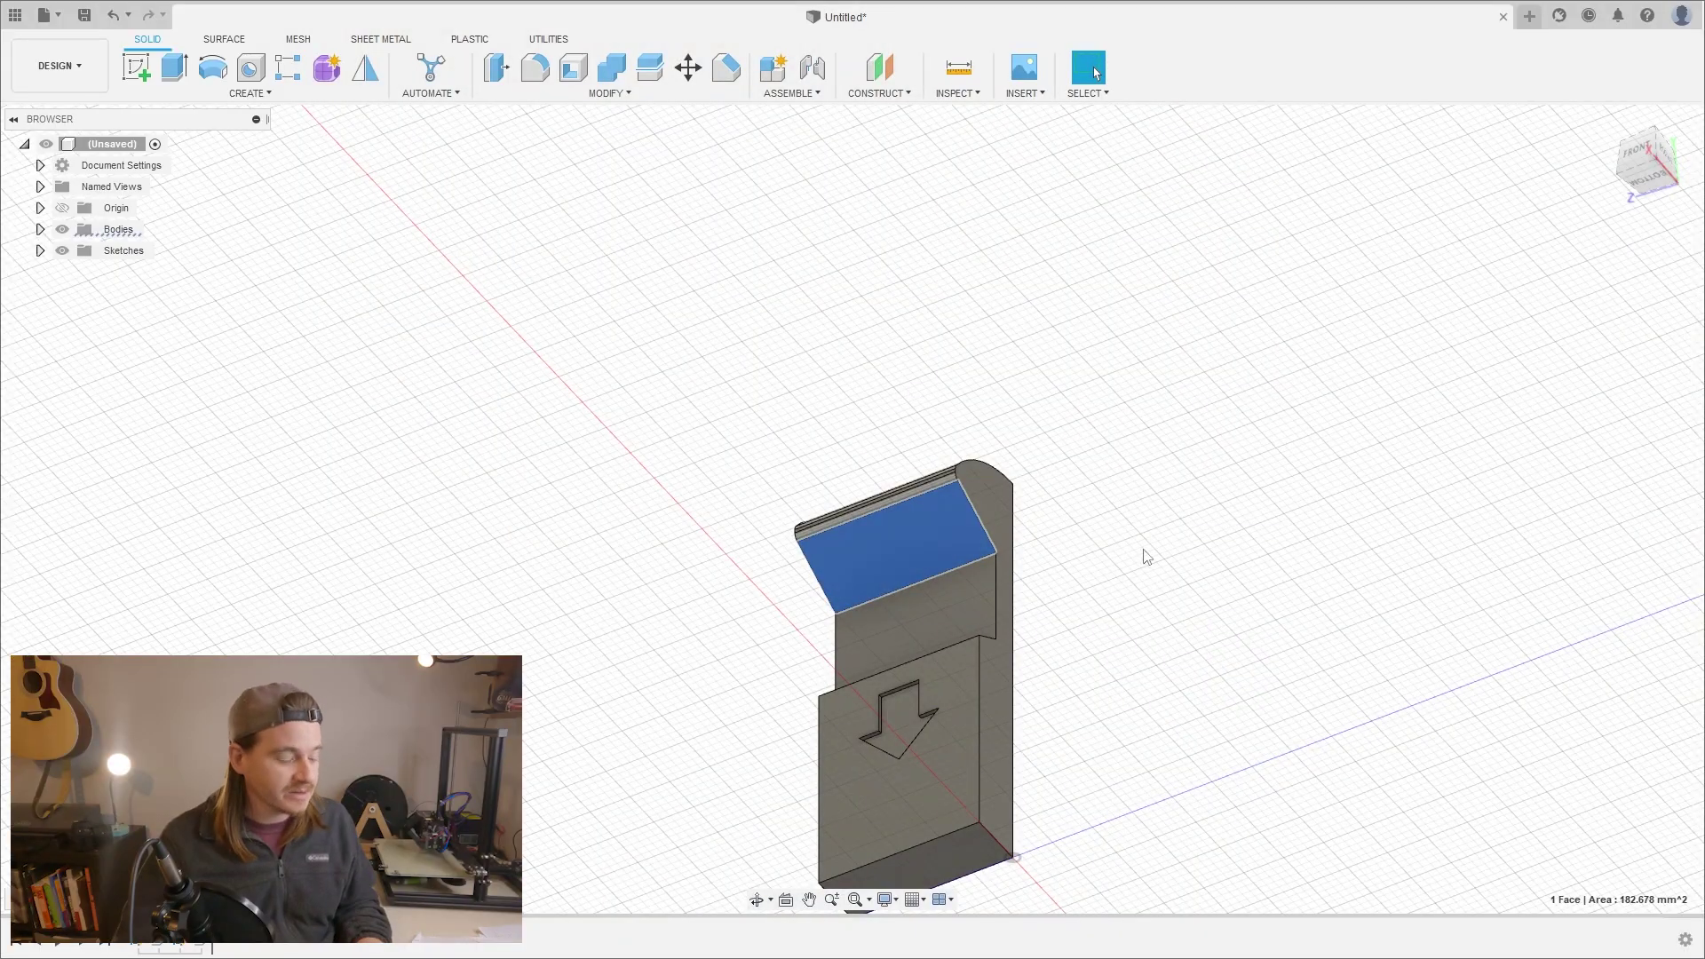
Start a sketch on the hook's angled inner face and draw two crossing centre lines between the midpoints of its opposite edges.
left_click(125, 57)
left_click(881, 382)
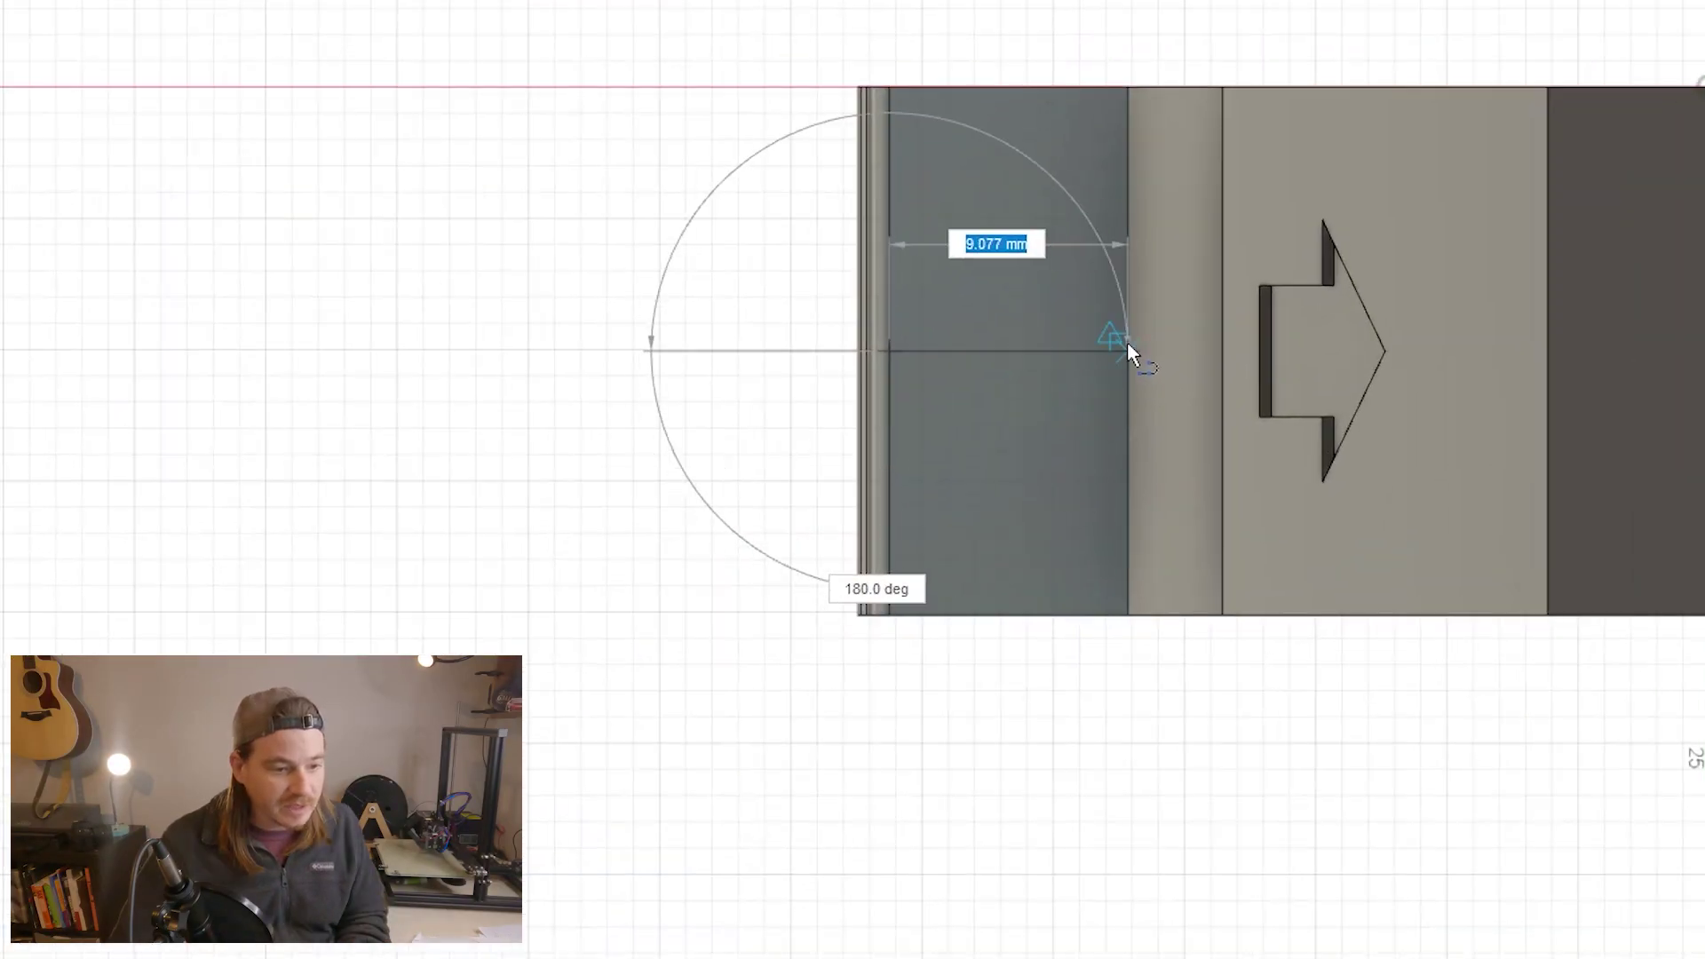
left_click(1127, 346)
left_click(1007, 87)
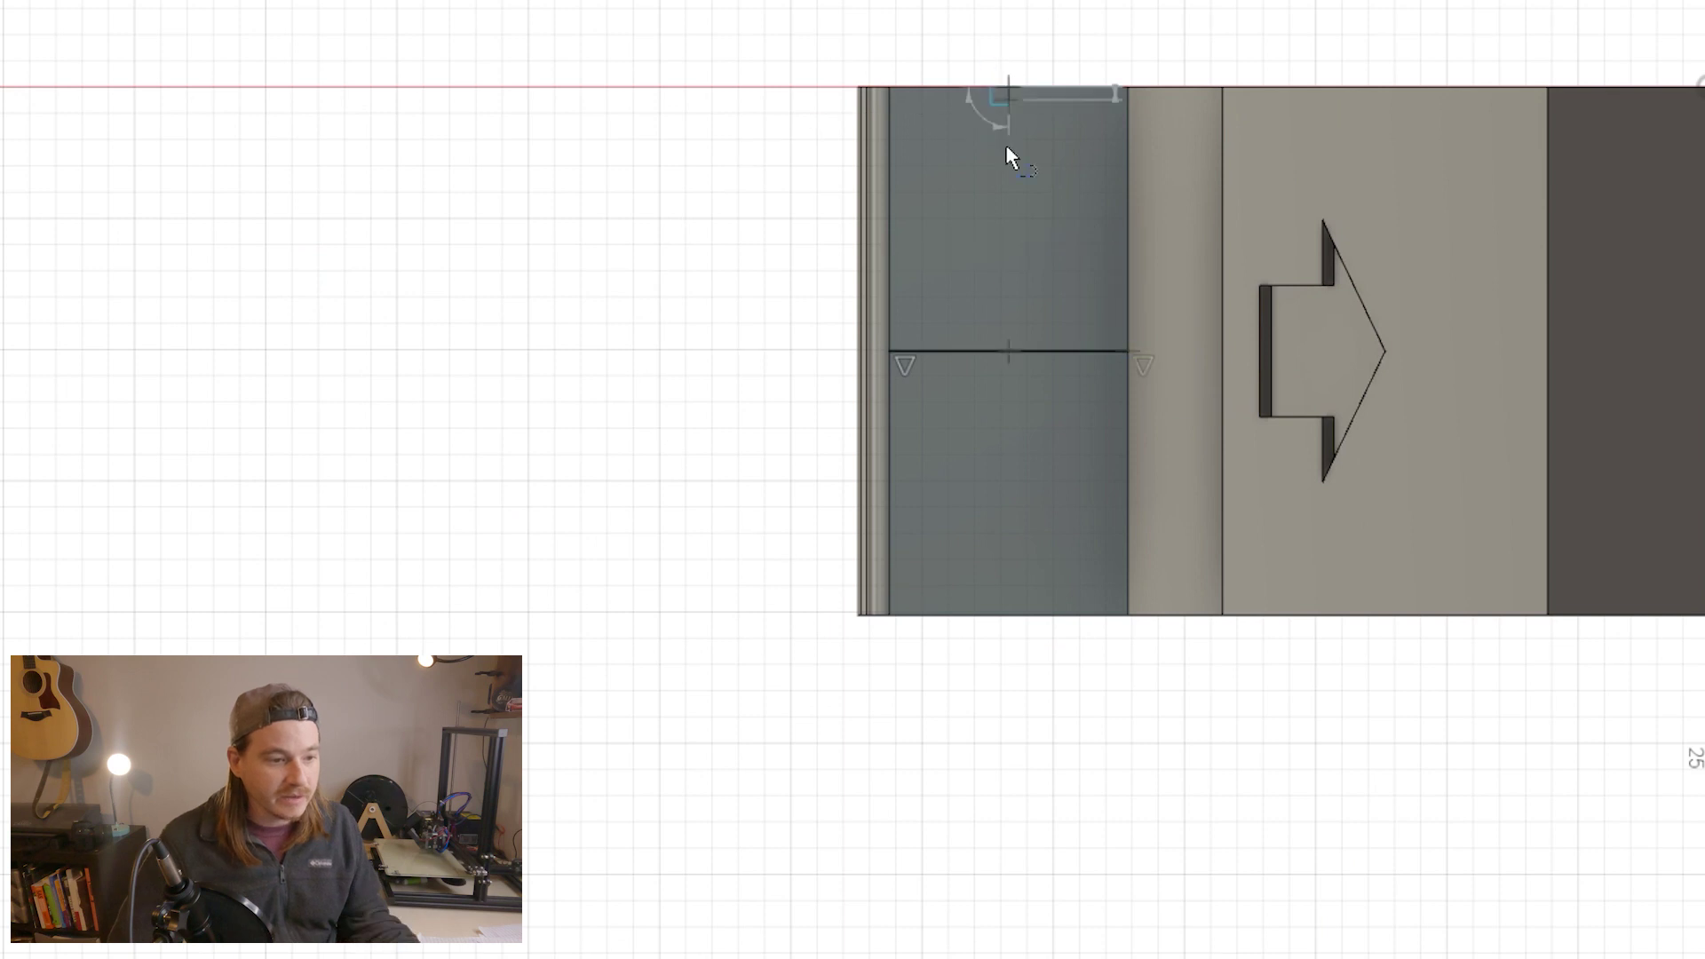
key("Escape")
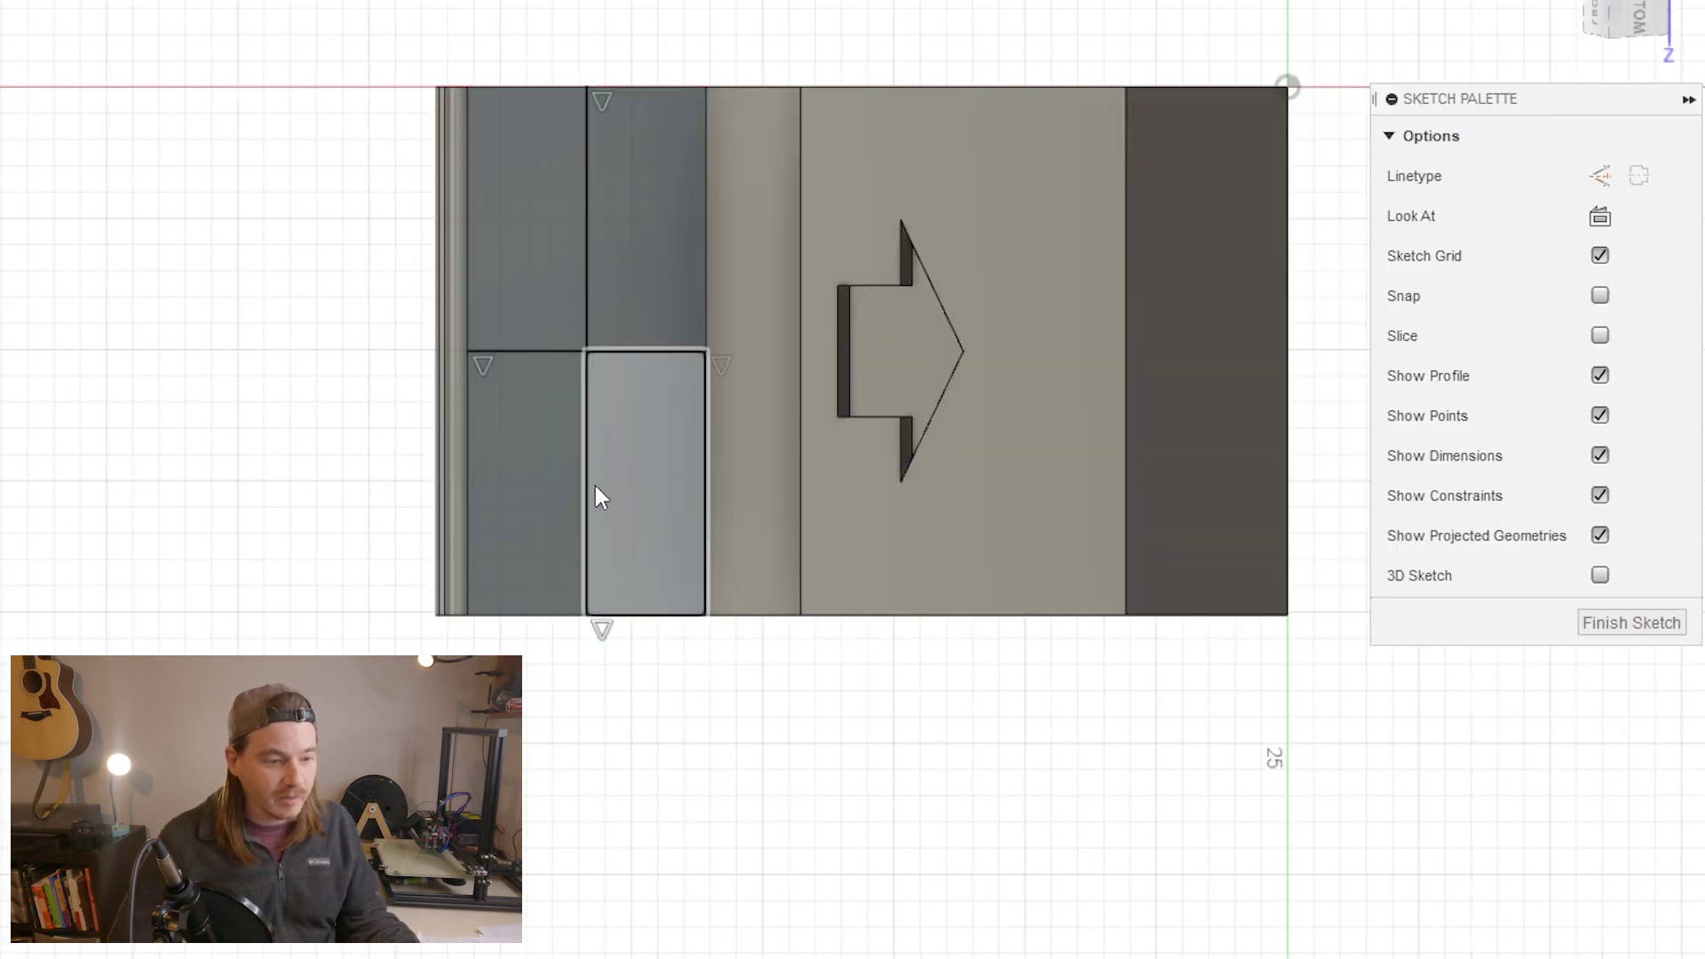
Convert both centre lines on the angled face to construction lines.
left_click(1017, 477)
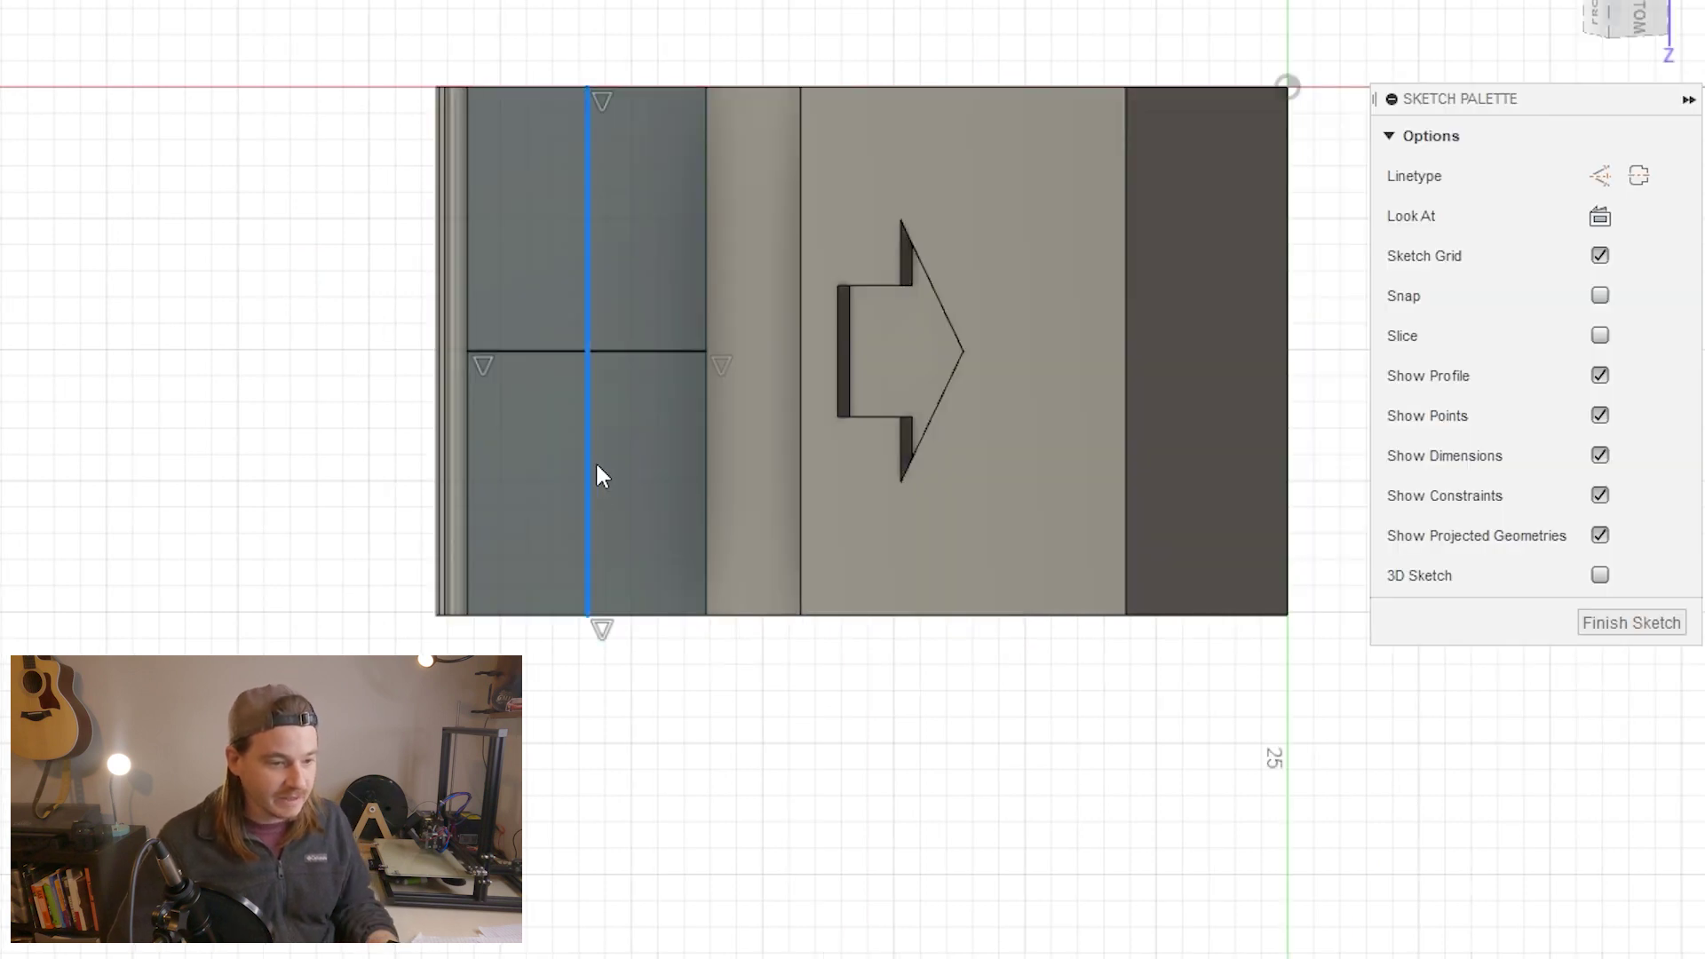
left_click(646, 351, "shift")
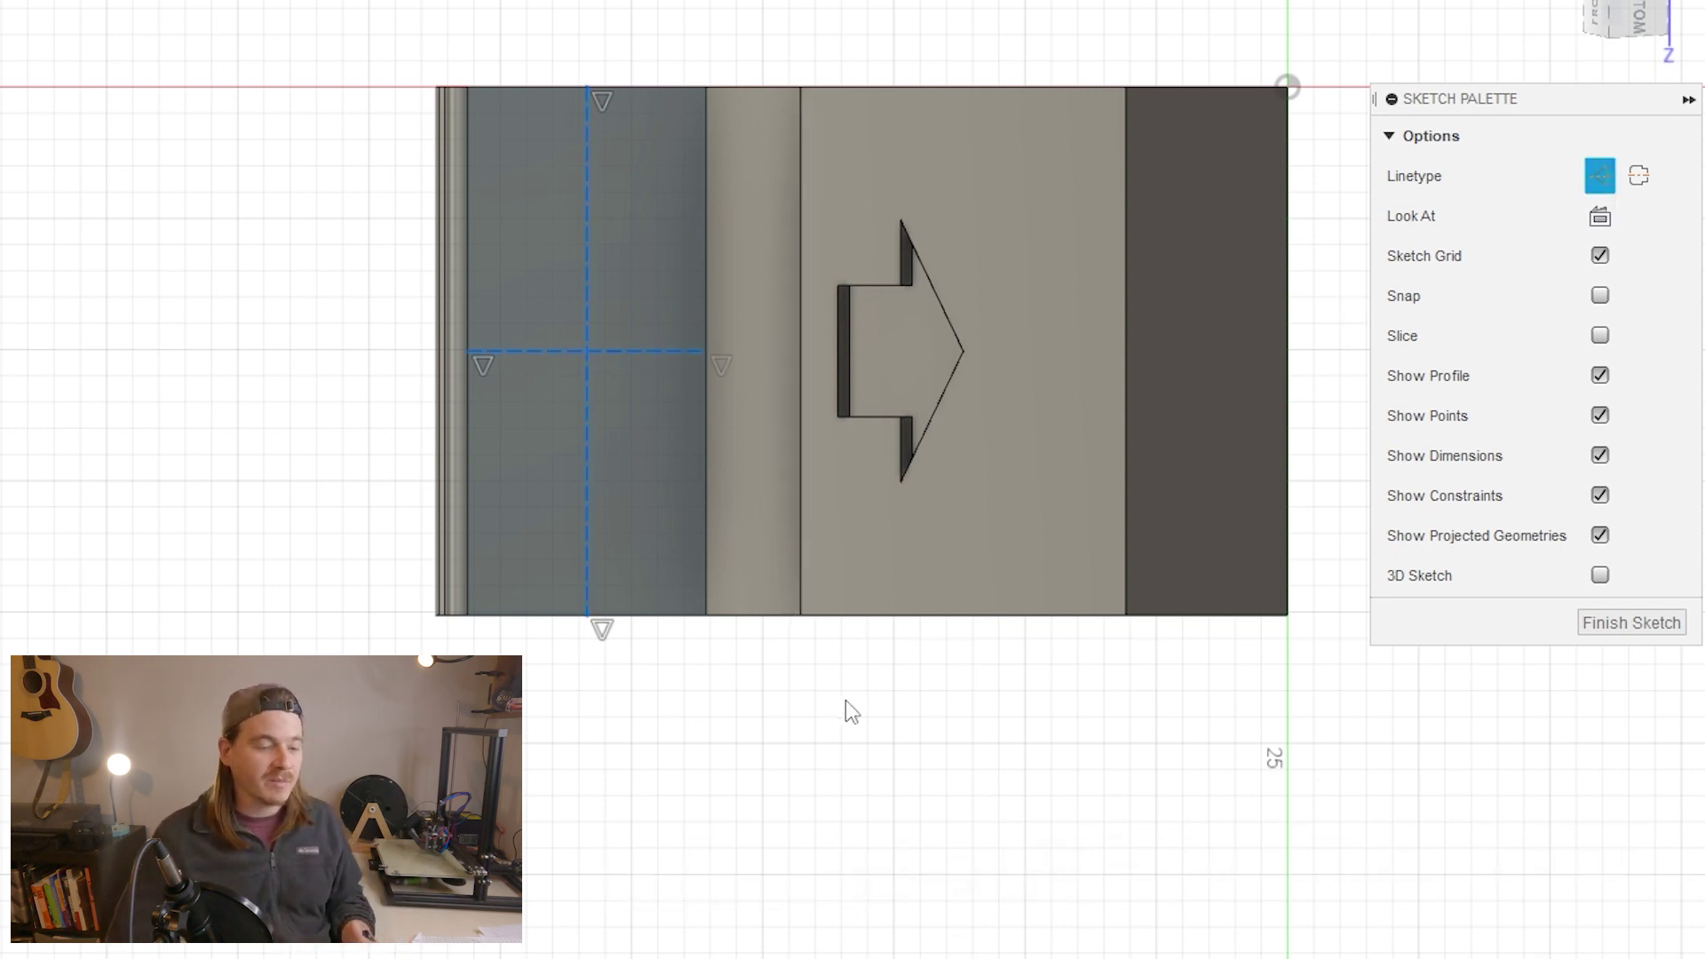
left_click(591, 370)
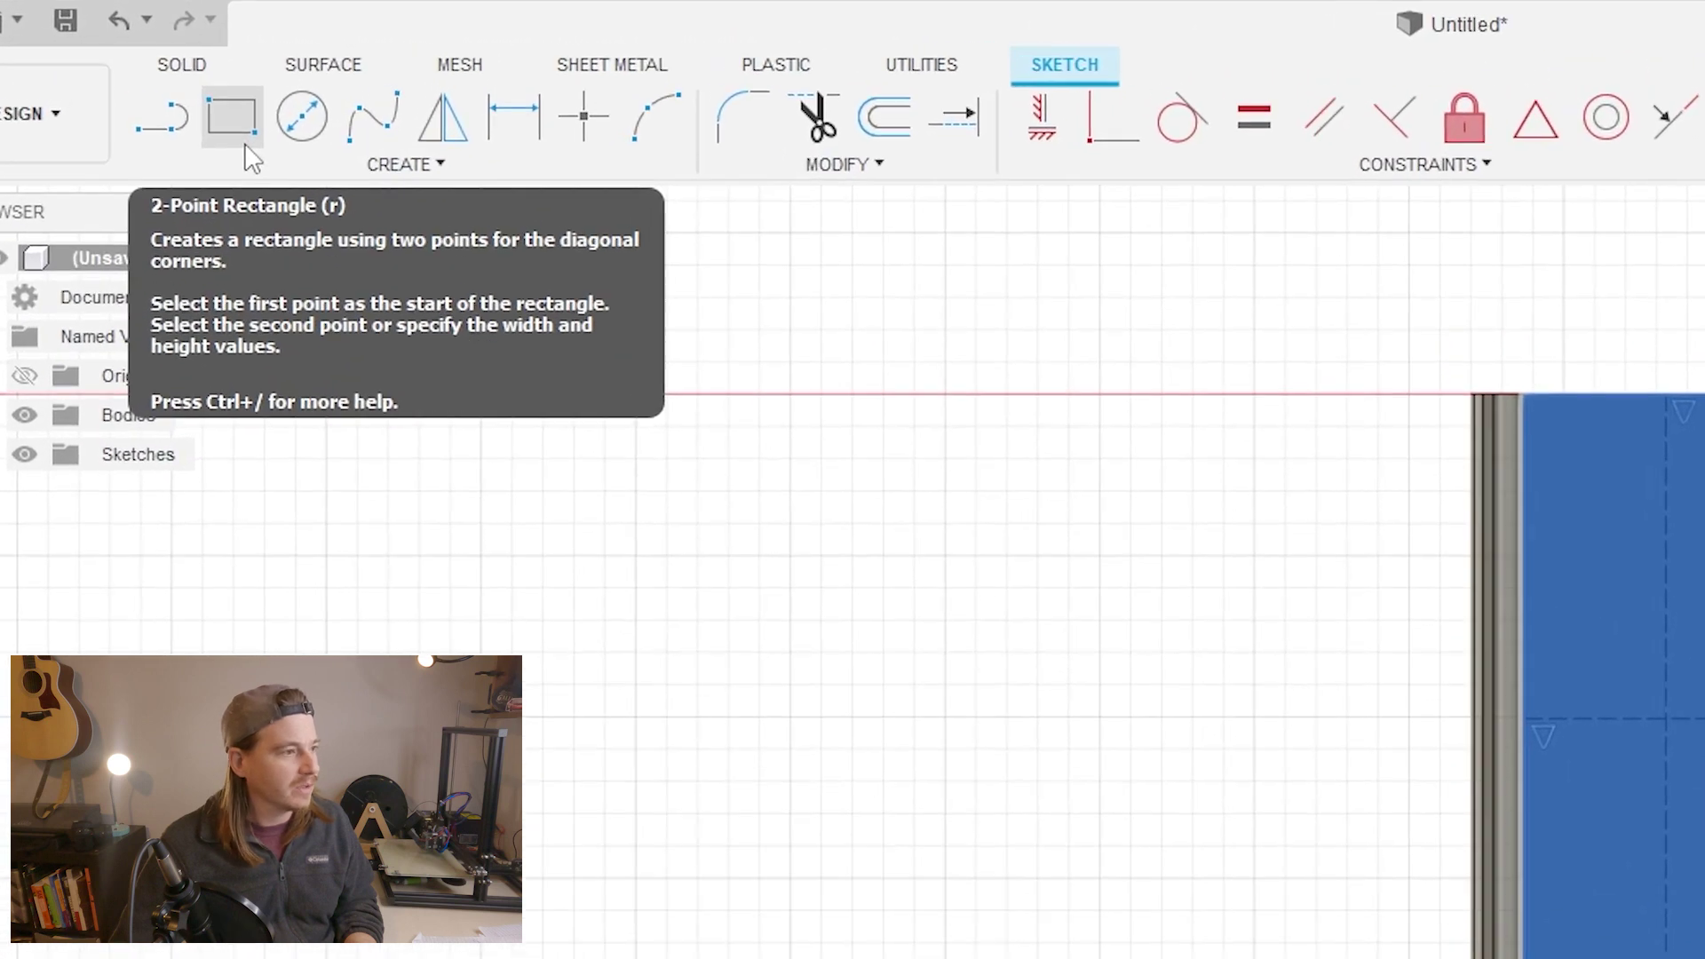
Draw a 5 × 12 mm center rectangle at the construction lines' intersection and round its four corners with 1 mm fillets.
left_click(181, 81)
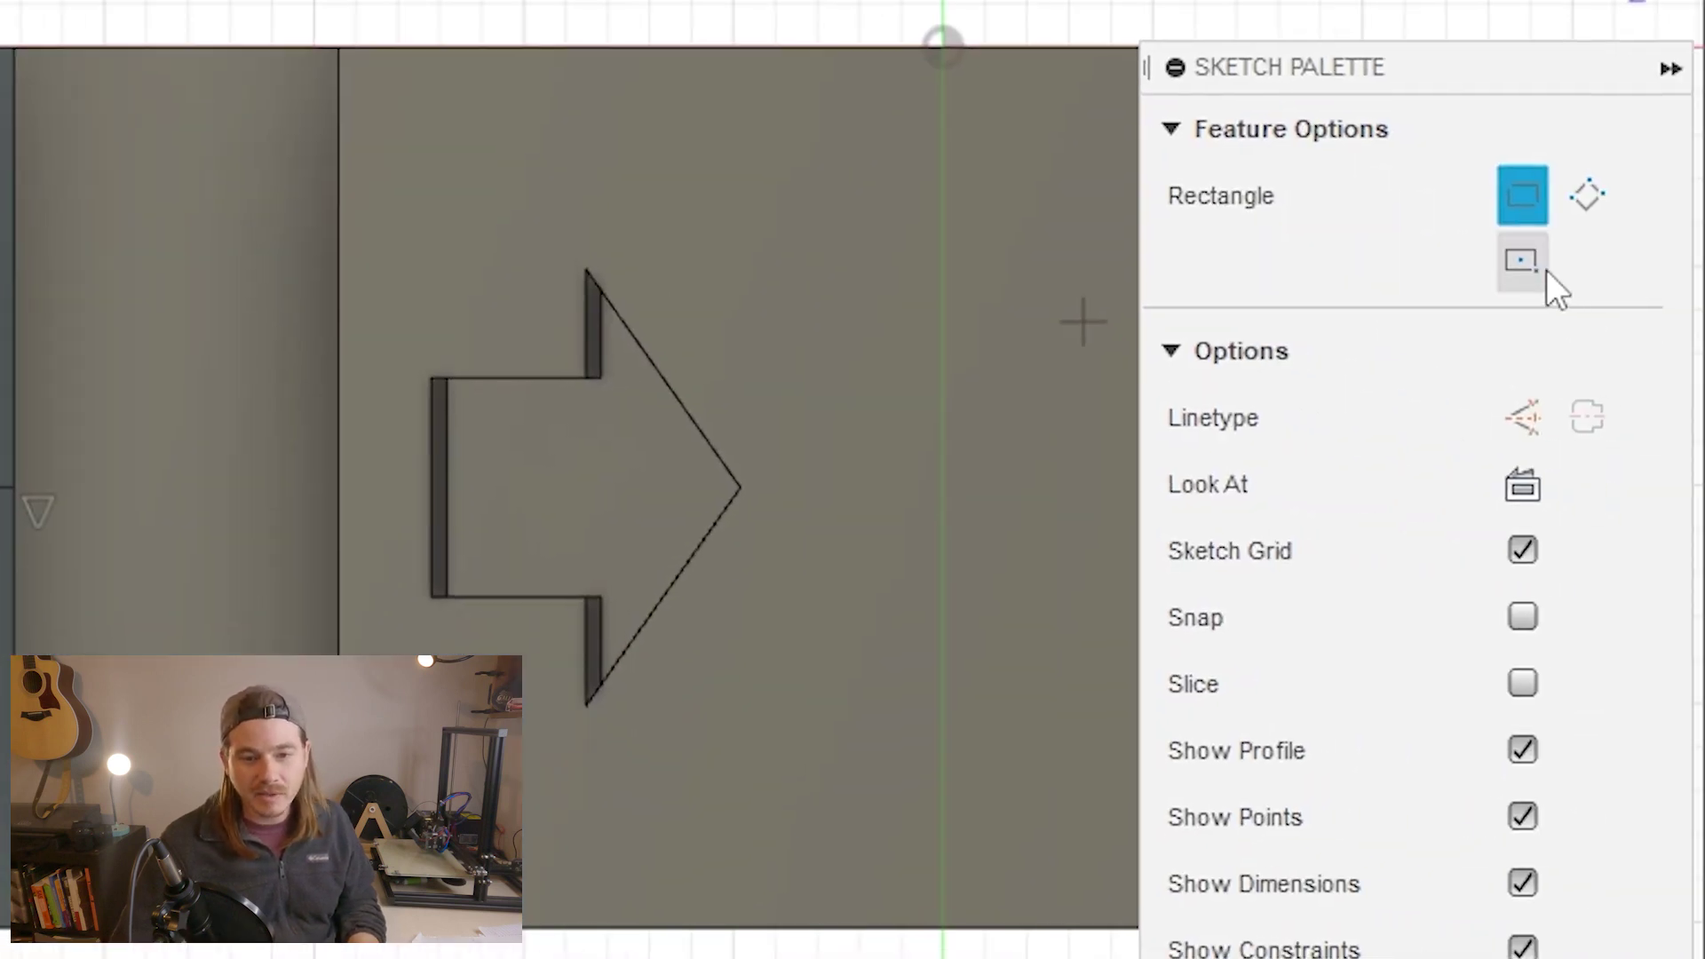
left_click(1001, 350)
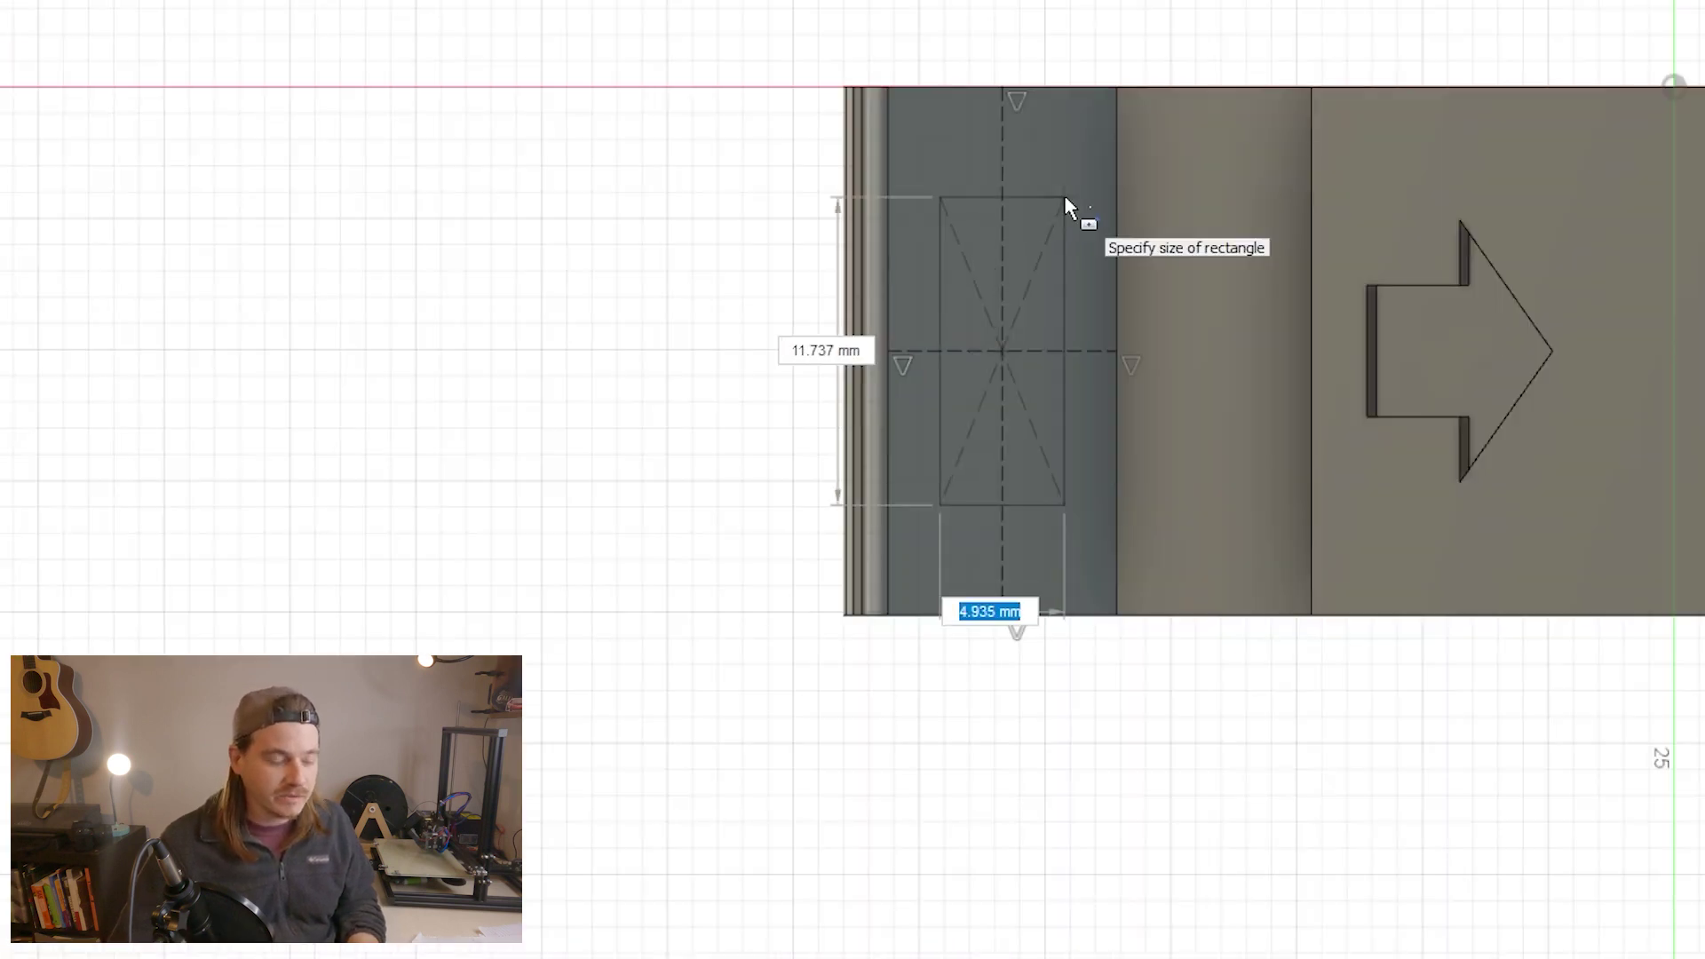
type("5")
key("Tab")
type("12")
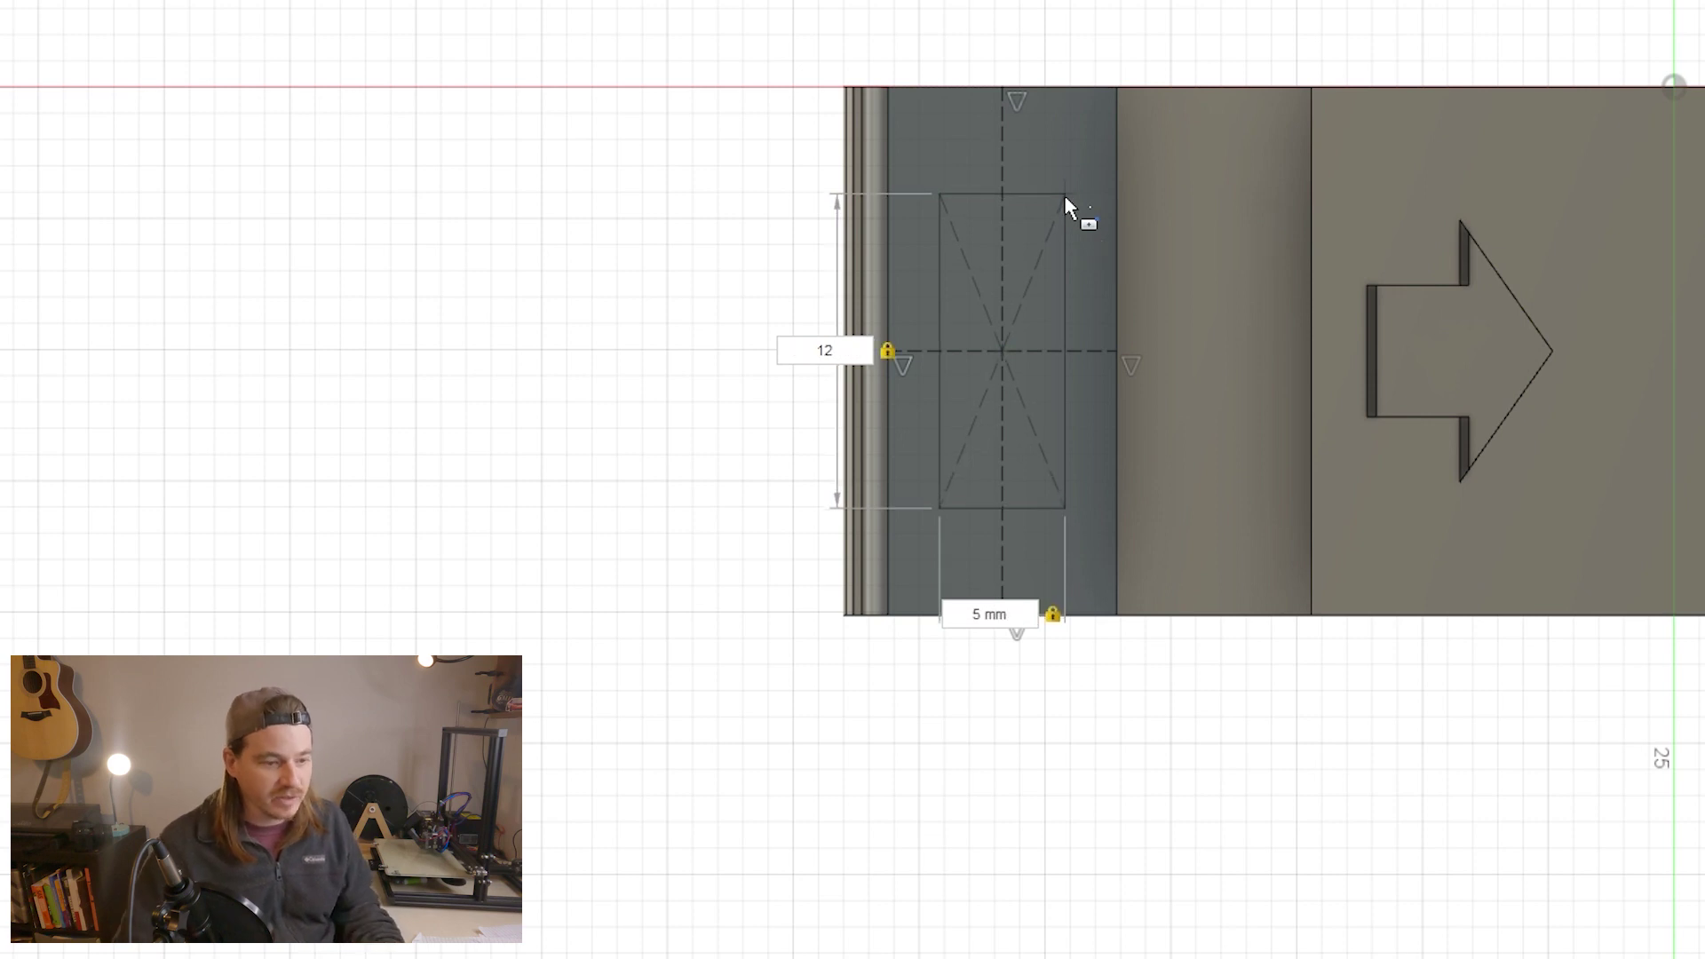
key("Return")
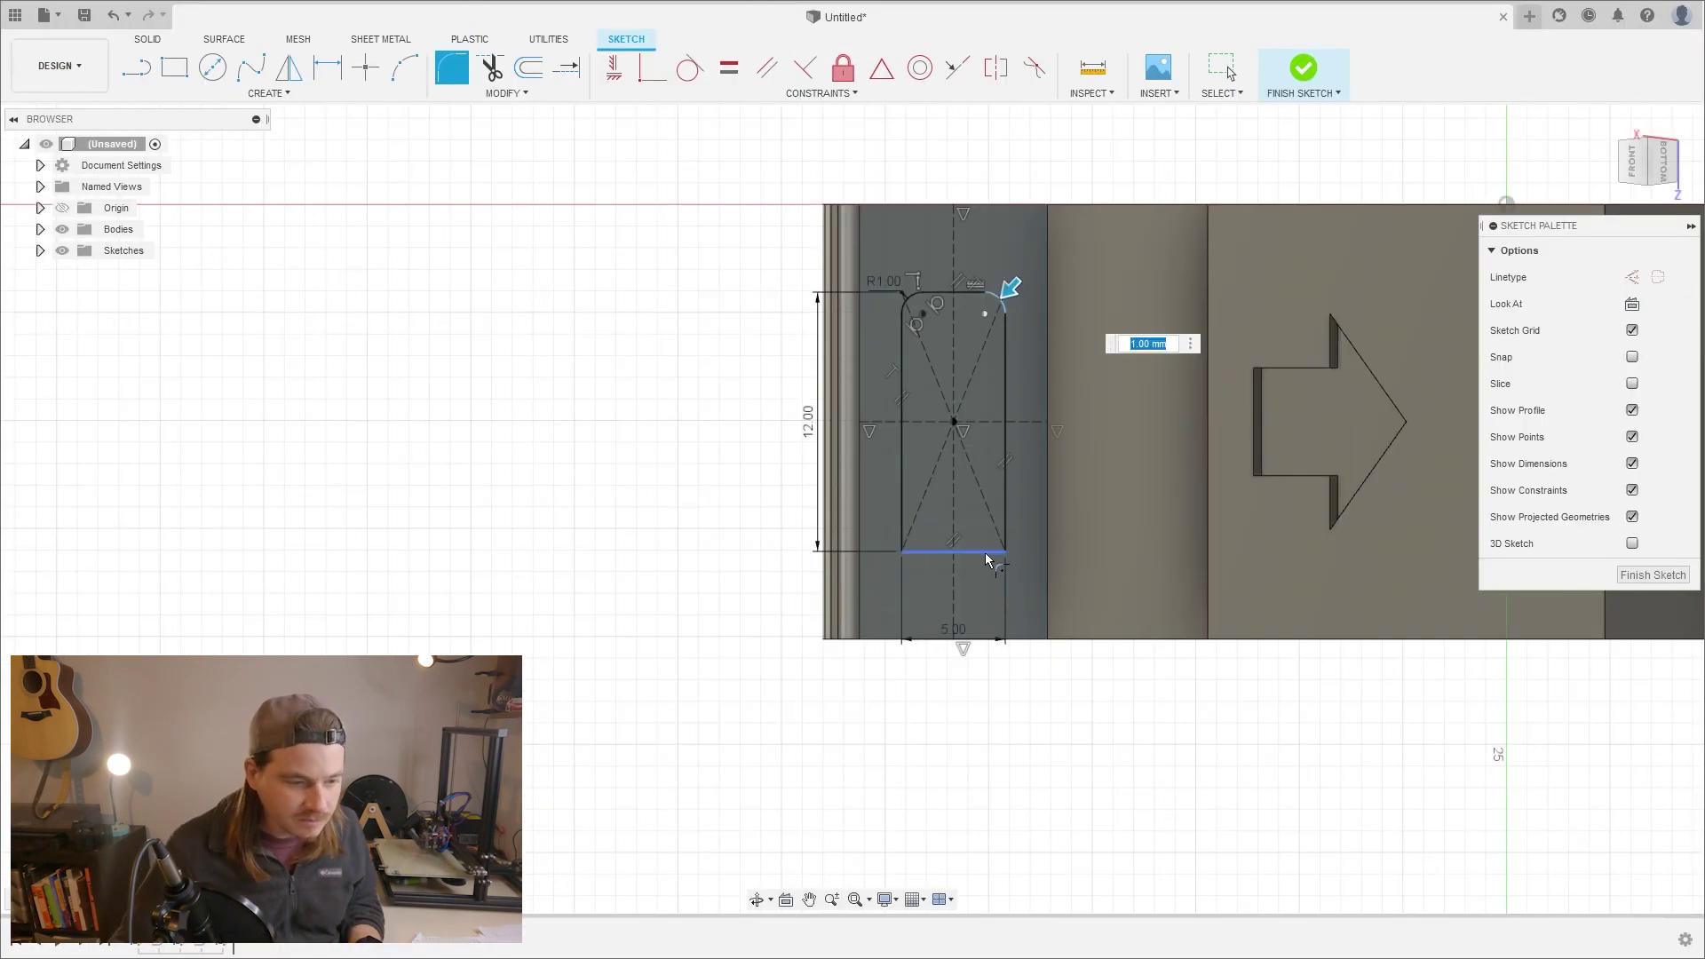
left_click(1080, 808)
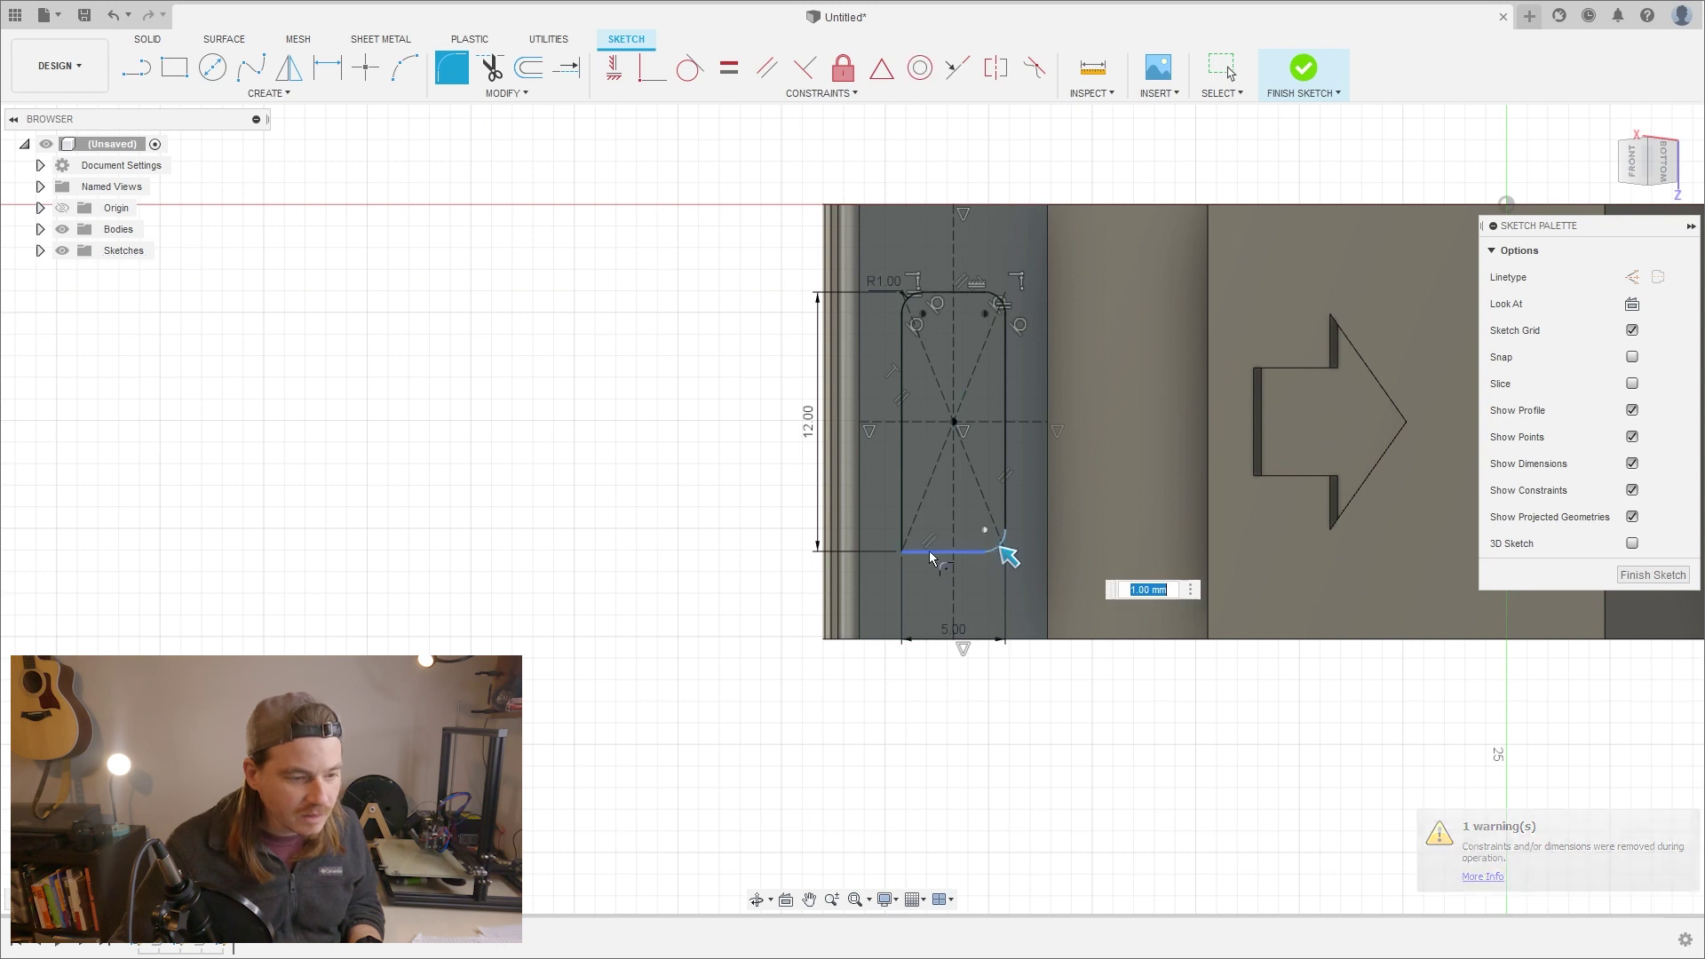
left_click(926, 808)
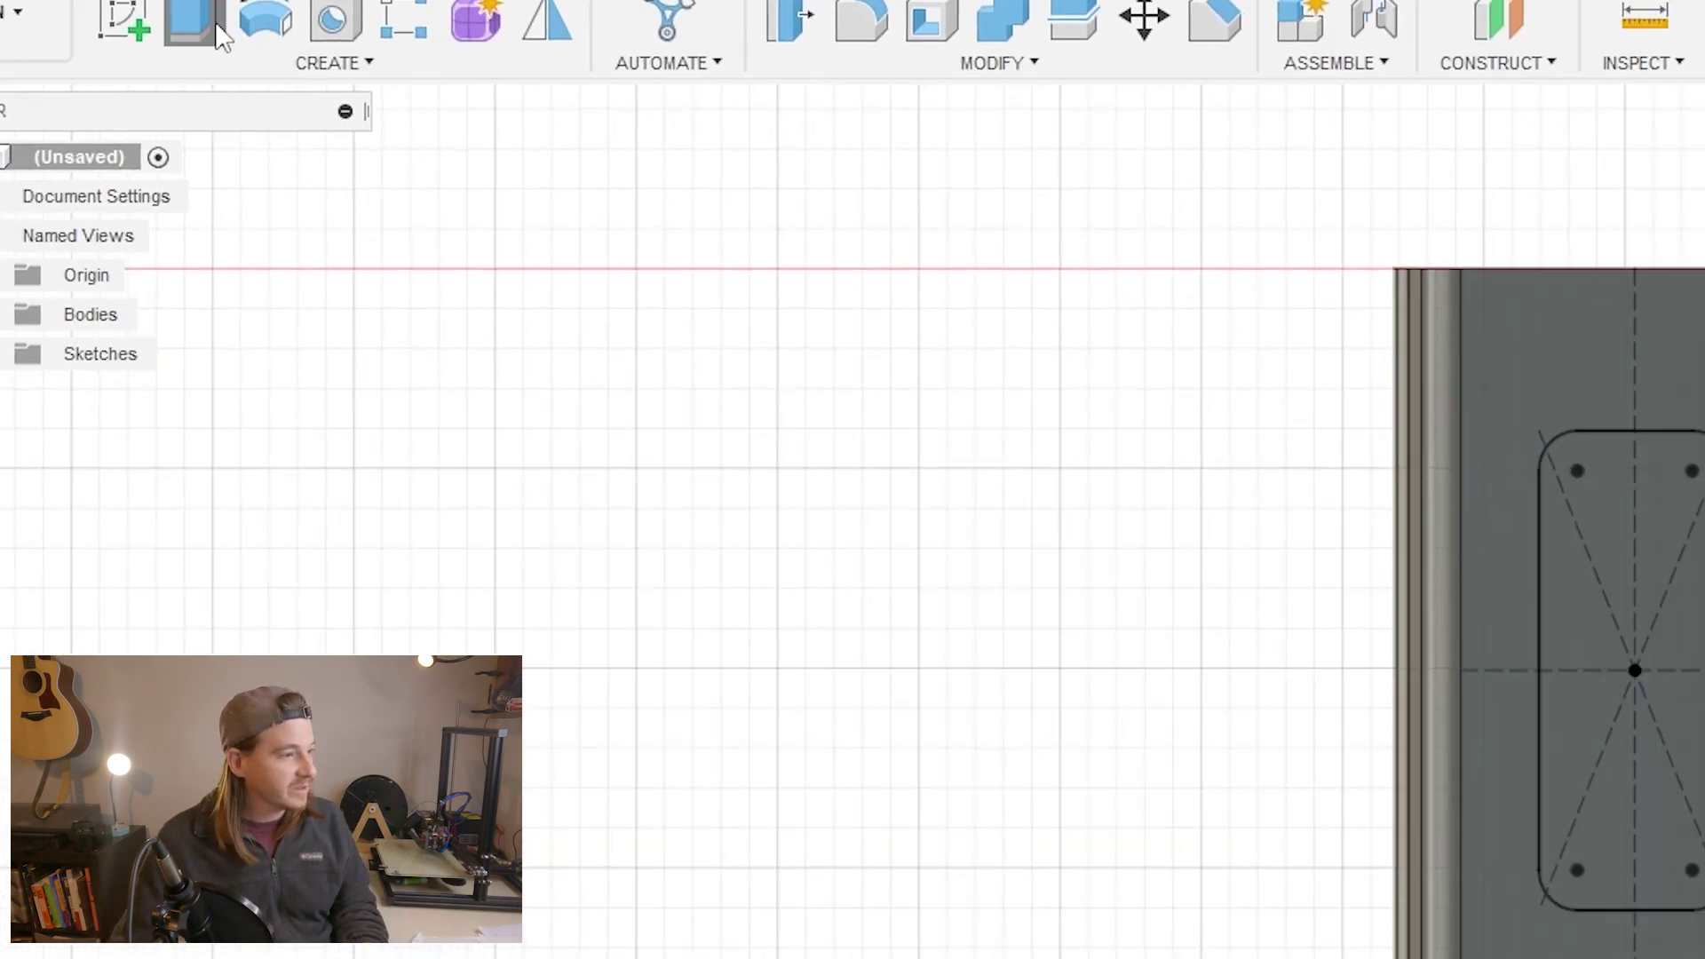
Extrude the rounded rectangle by -0.5 mm to cut a shallow pocket into the angled face.
left_click(216, 24)
left_click(1583, 619)
middle_click_drag(1584, 619, 1462, 614, "shift")
type("-.5")
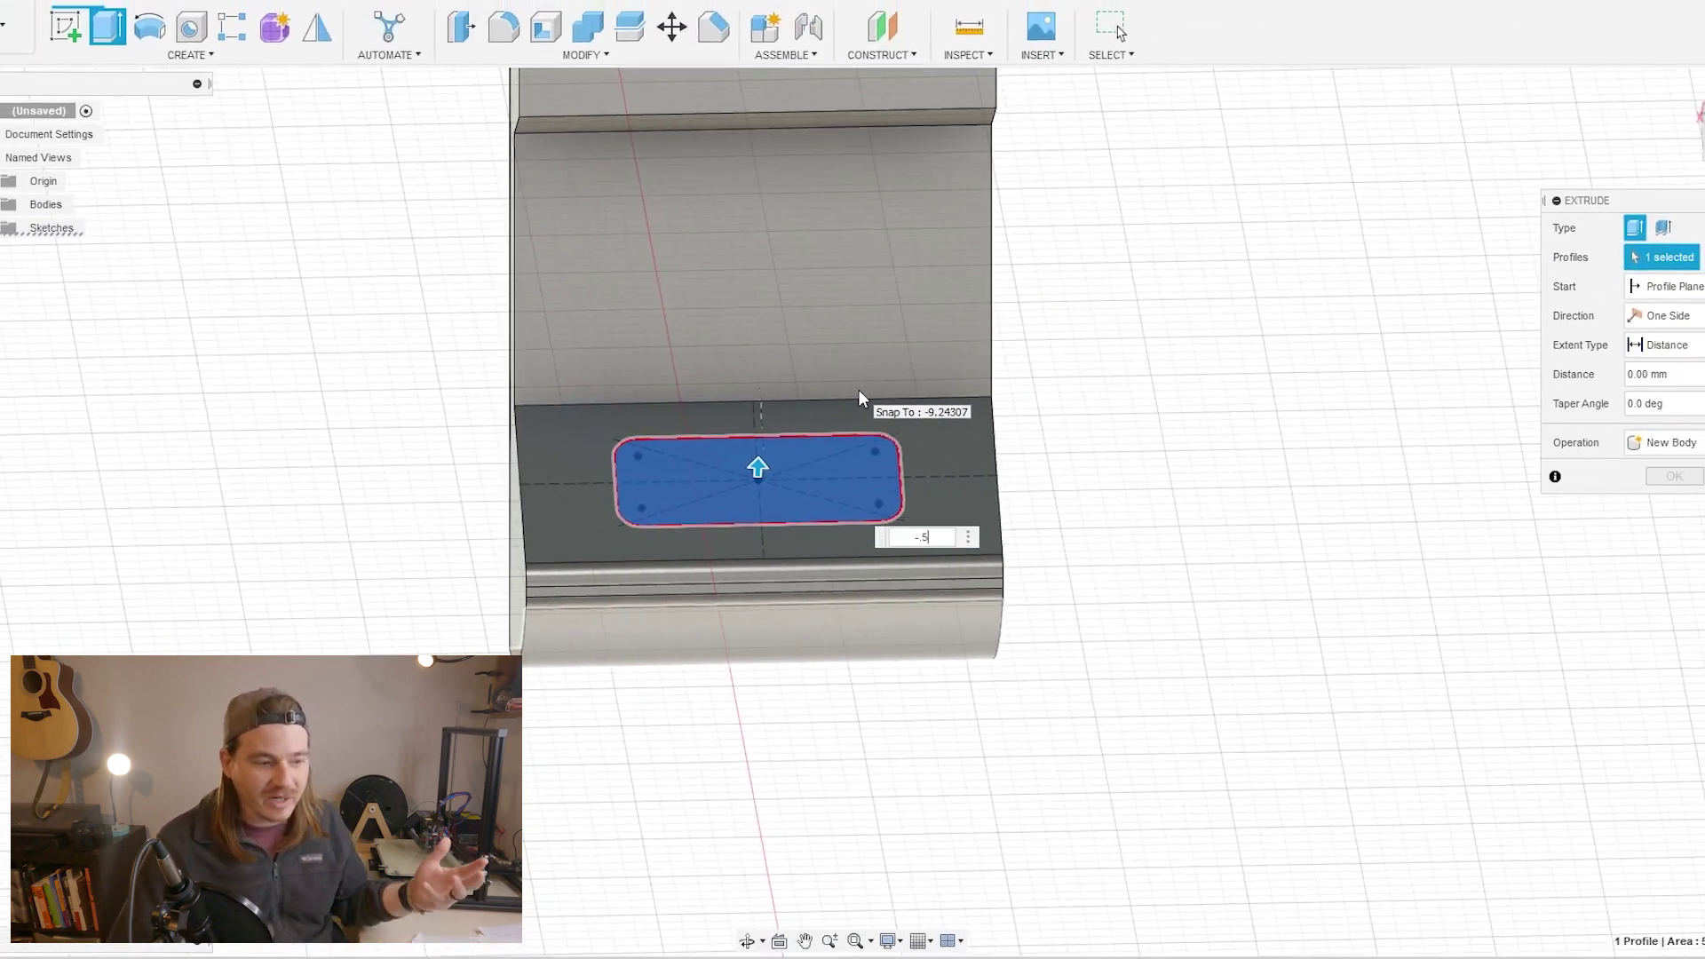
key("Return")
scroll(827, 429, "up", 3)
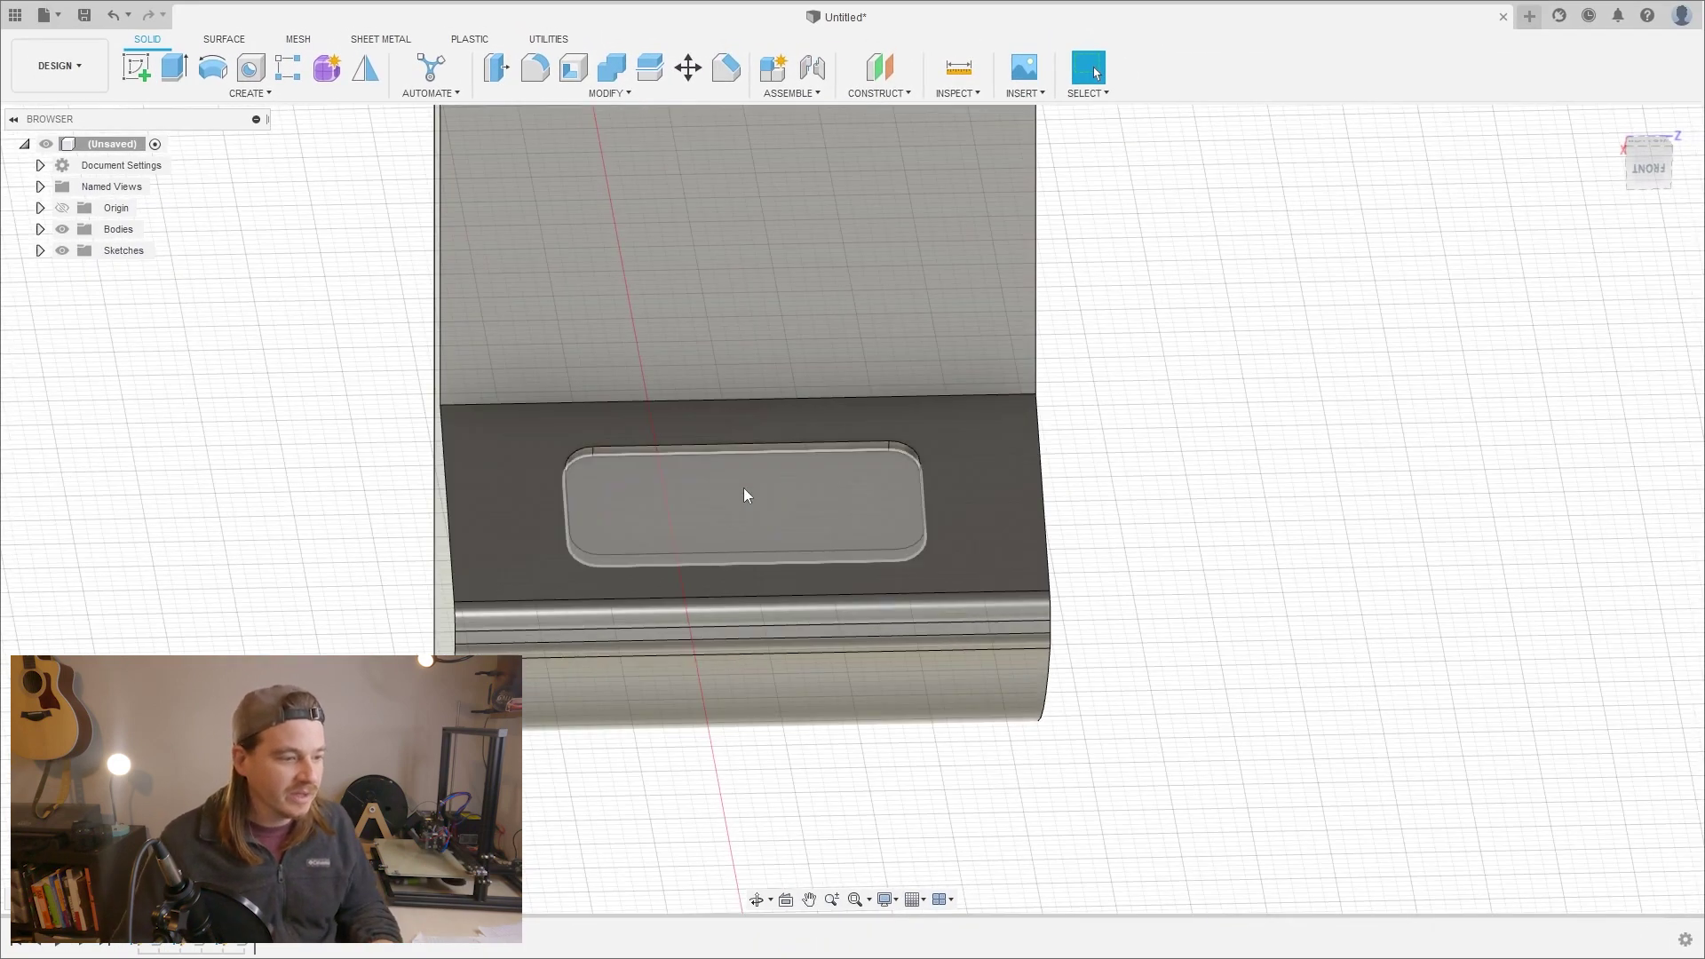
Reopen the pocket's sketch, set the rounded rectangle's length to 16 mm, and finish the sketch.
left_click(853, 539)
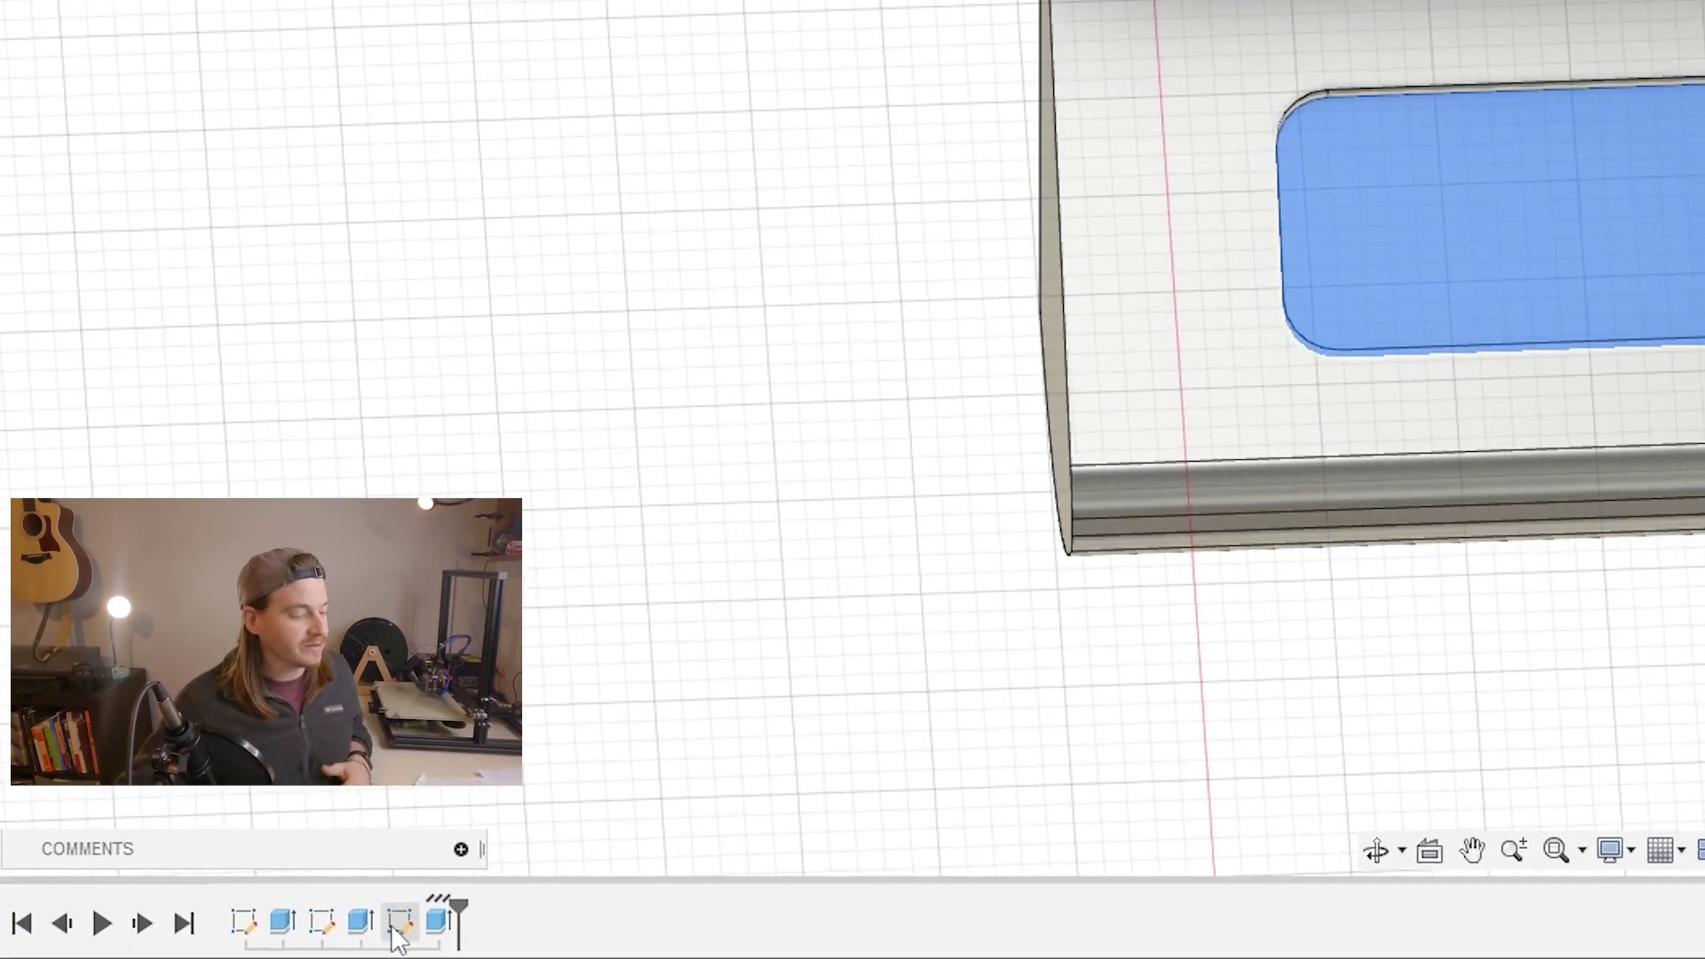
left_click(435, 932)
double_click(429, 925)
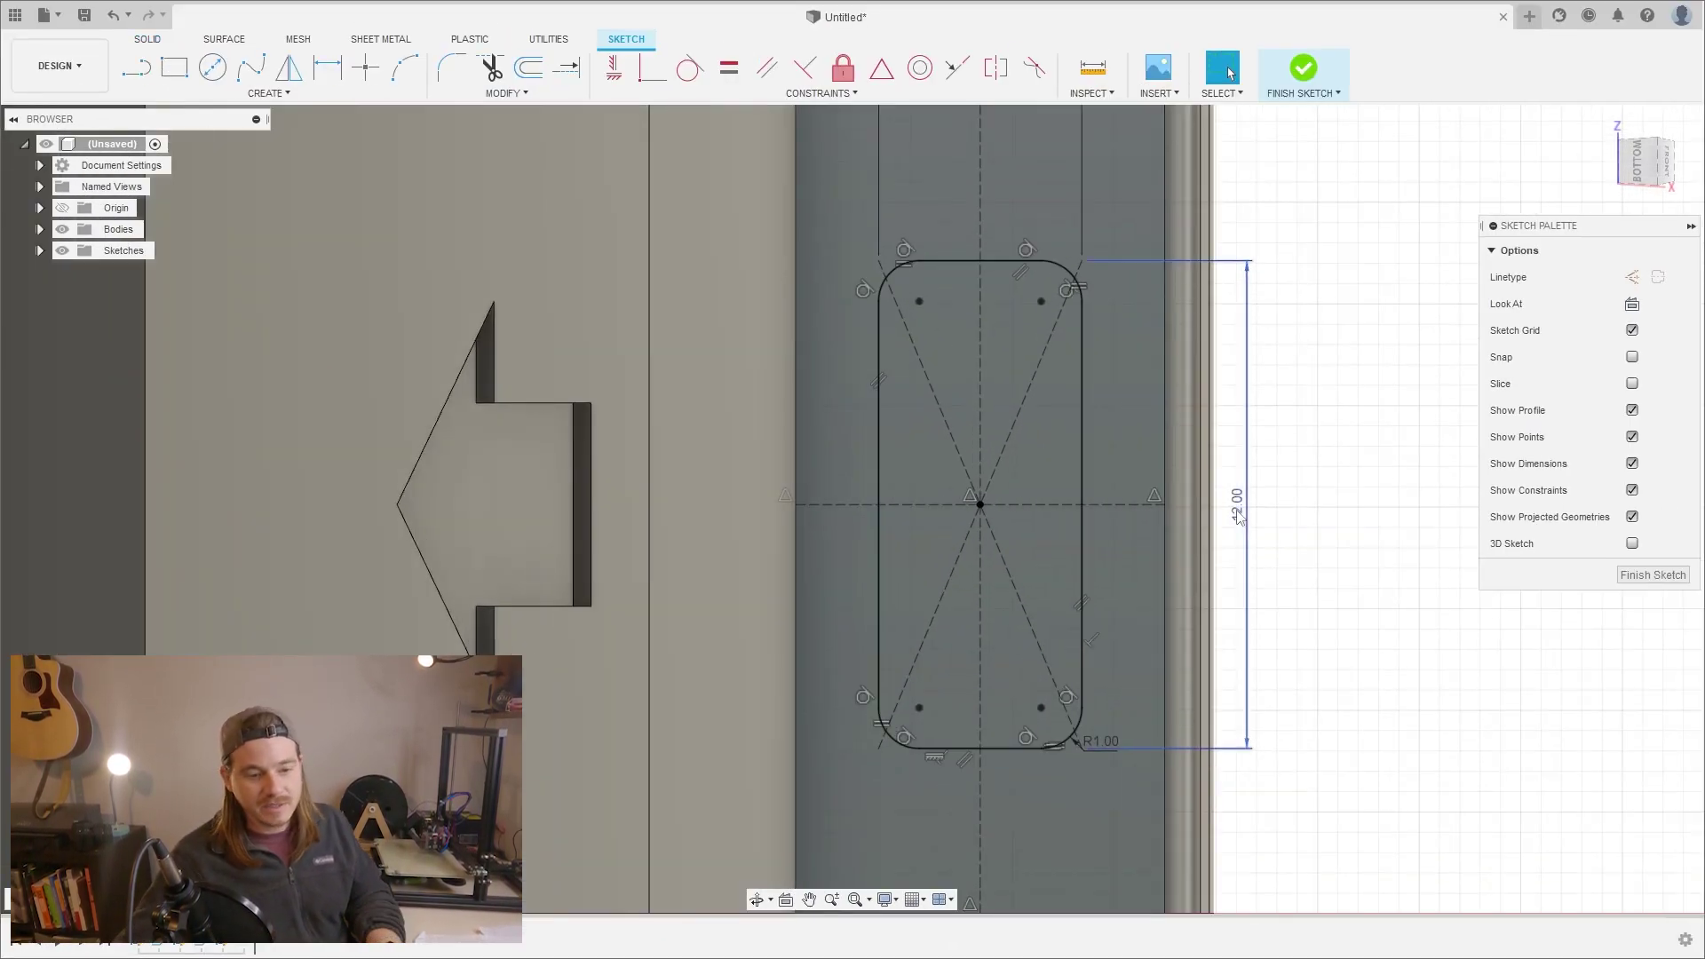
type("16")
key("Return")
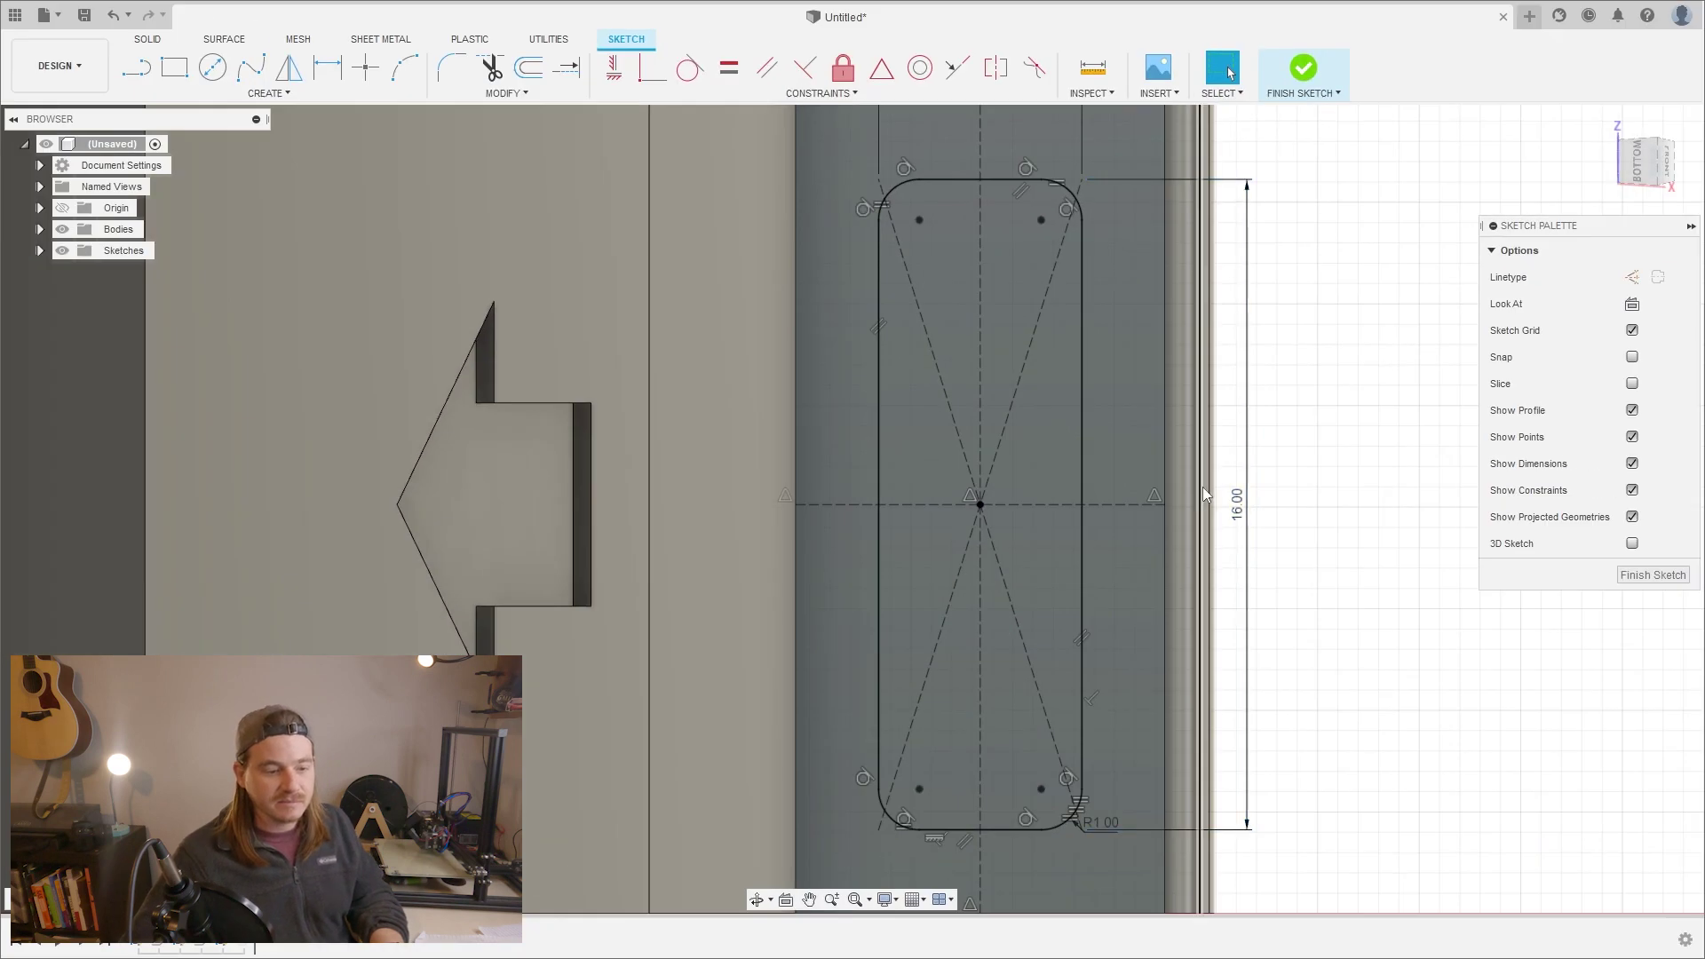
scroll(1208, 564, "down", 2)
left_click(1647, 574)
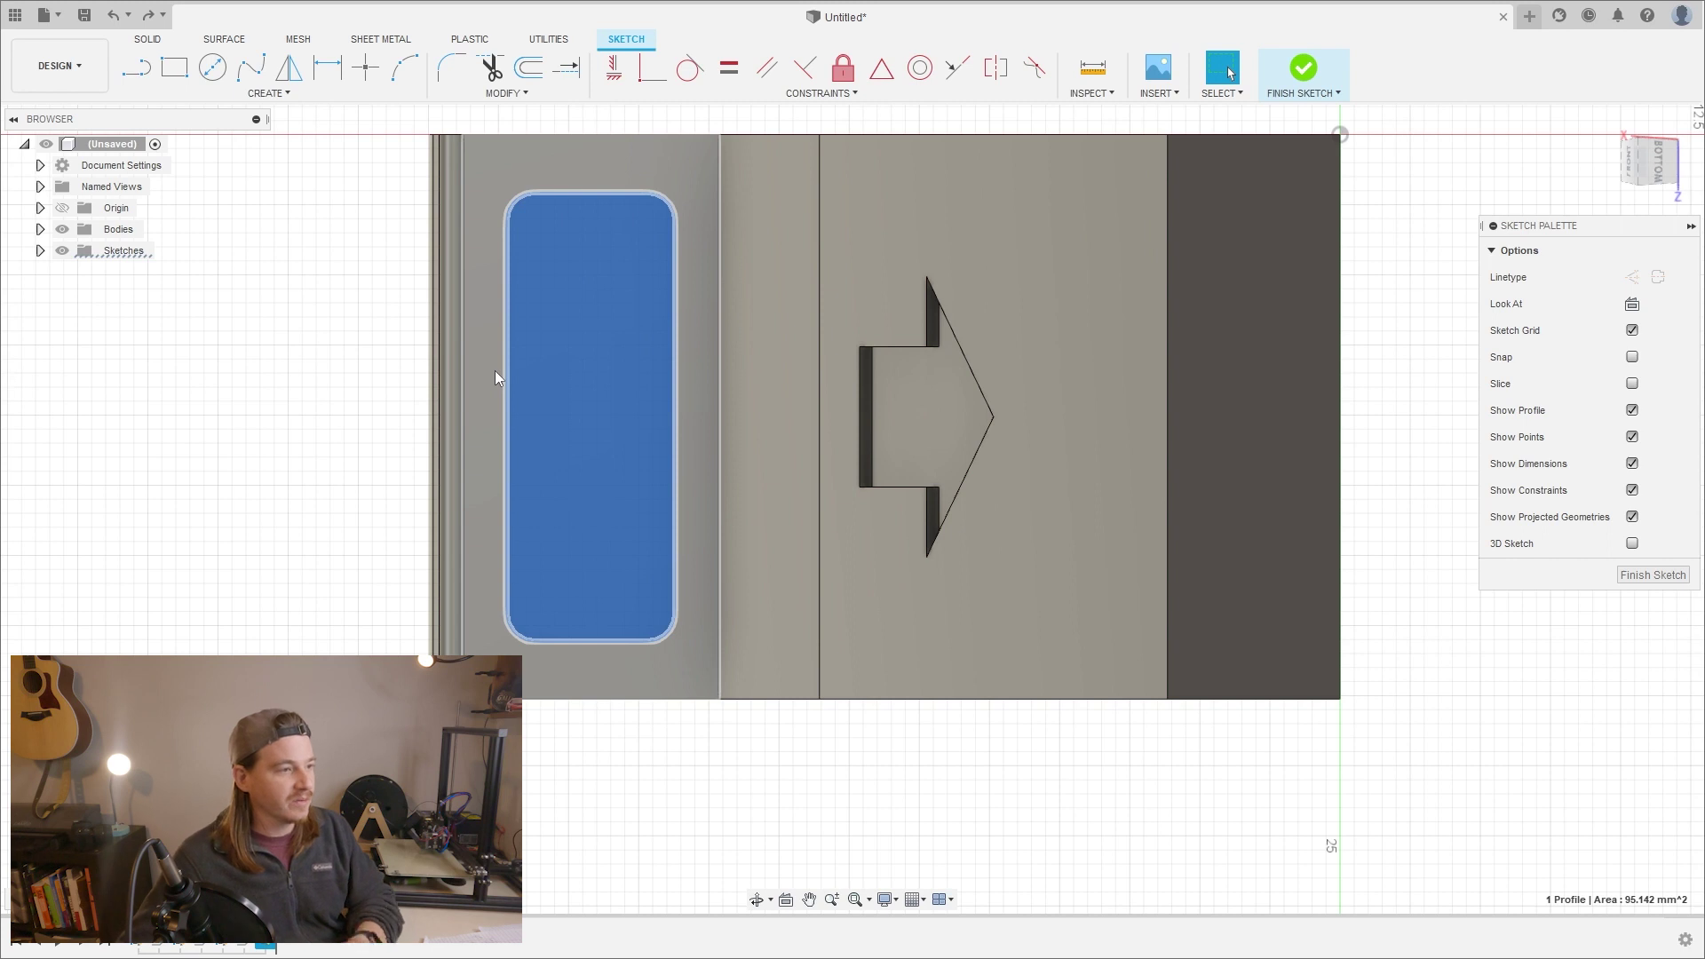
Draw two parallel straight lines running the full length of the pocket floor near its long edge away from the arrow.
key("l")
left_click(546, 193)
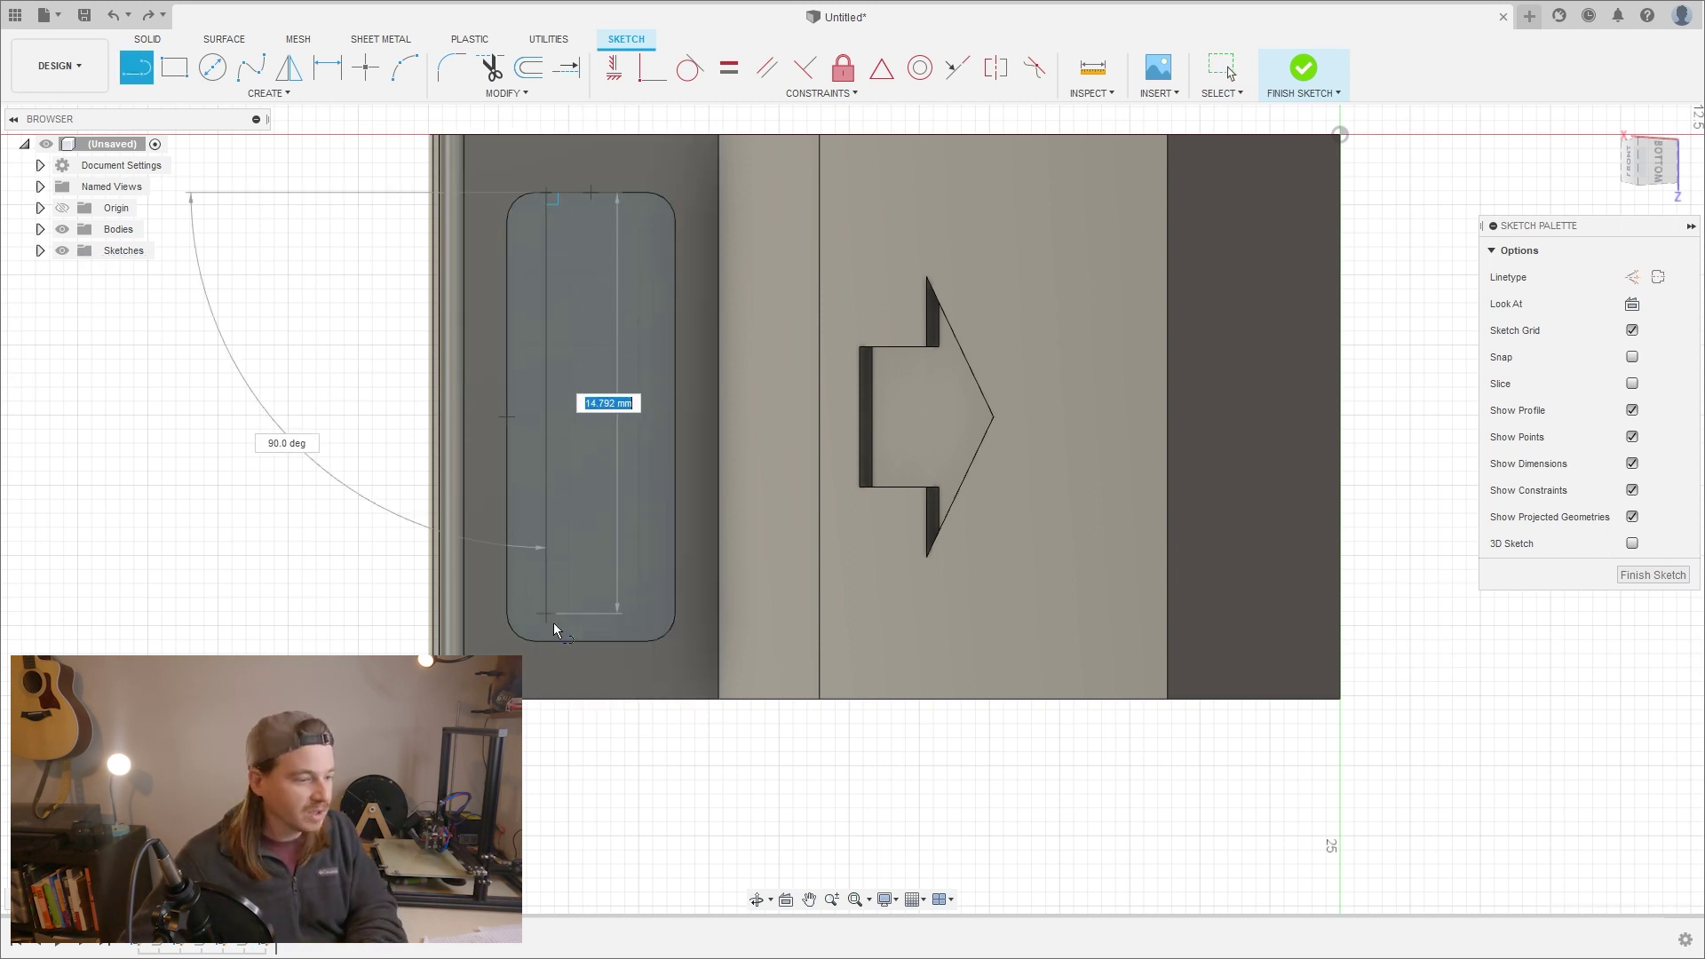
left_click(552, 638)
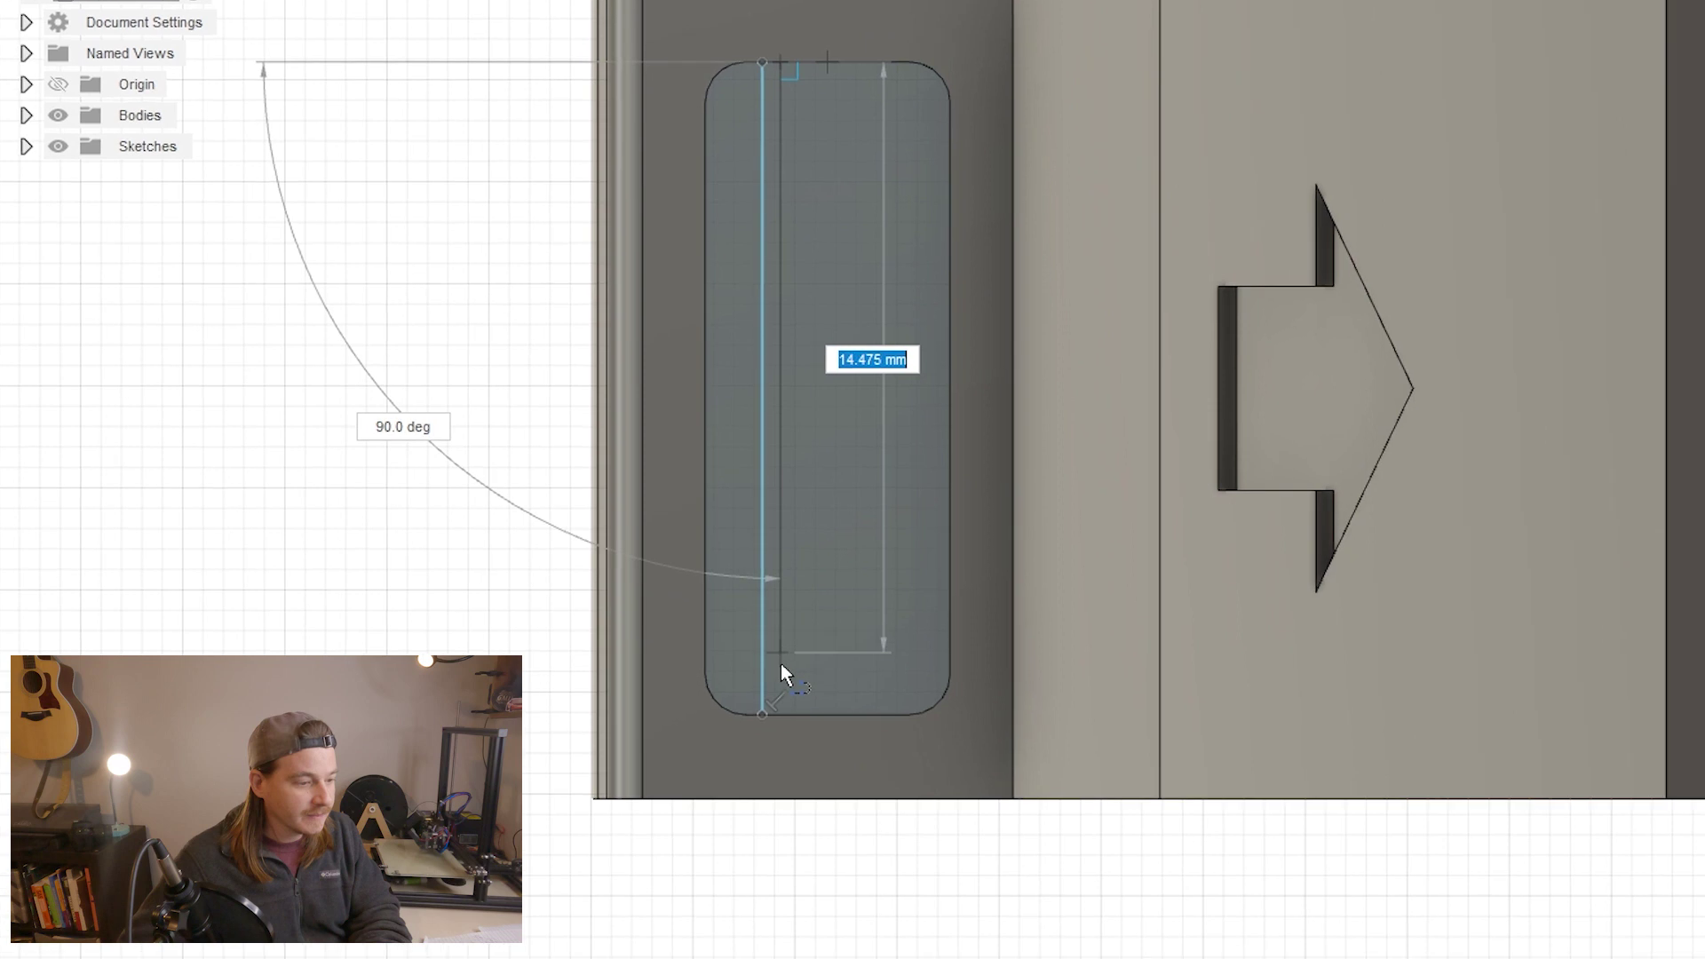
left_click(782, 714)
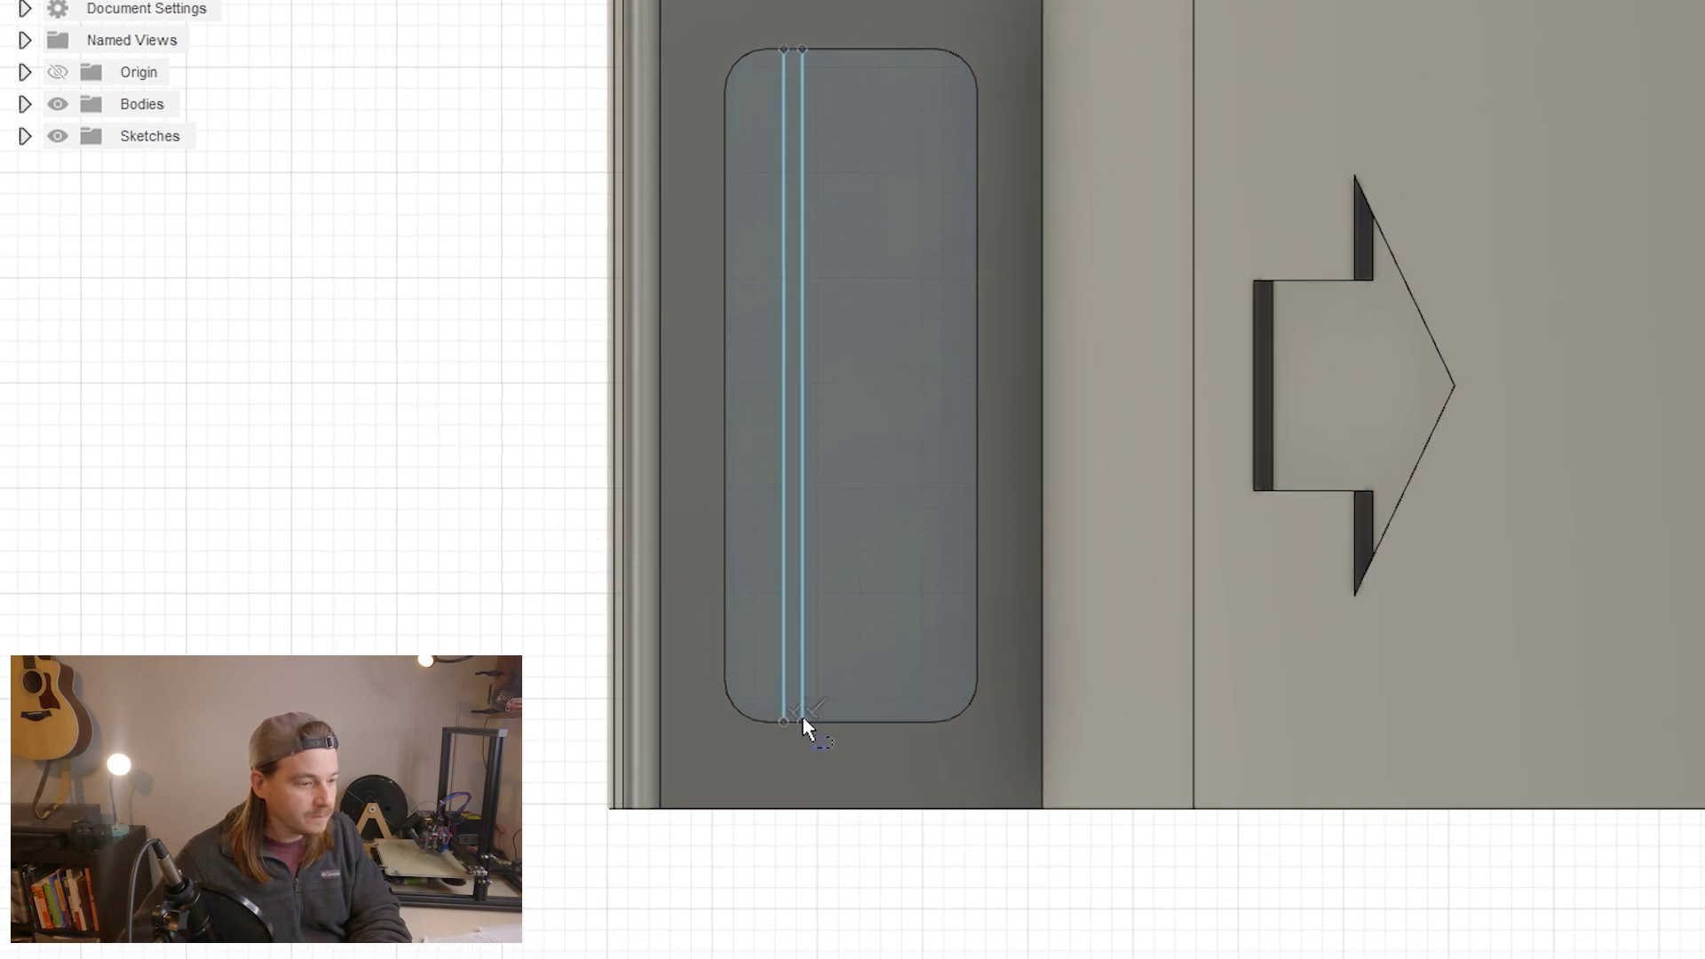
Dimension the two lines 0.5 mm apart and the outer one 0.5 mm from the pocket's nearest long edge.
key("d")
left_click(785, 424)
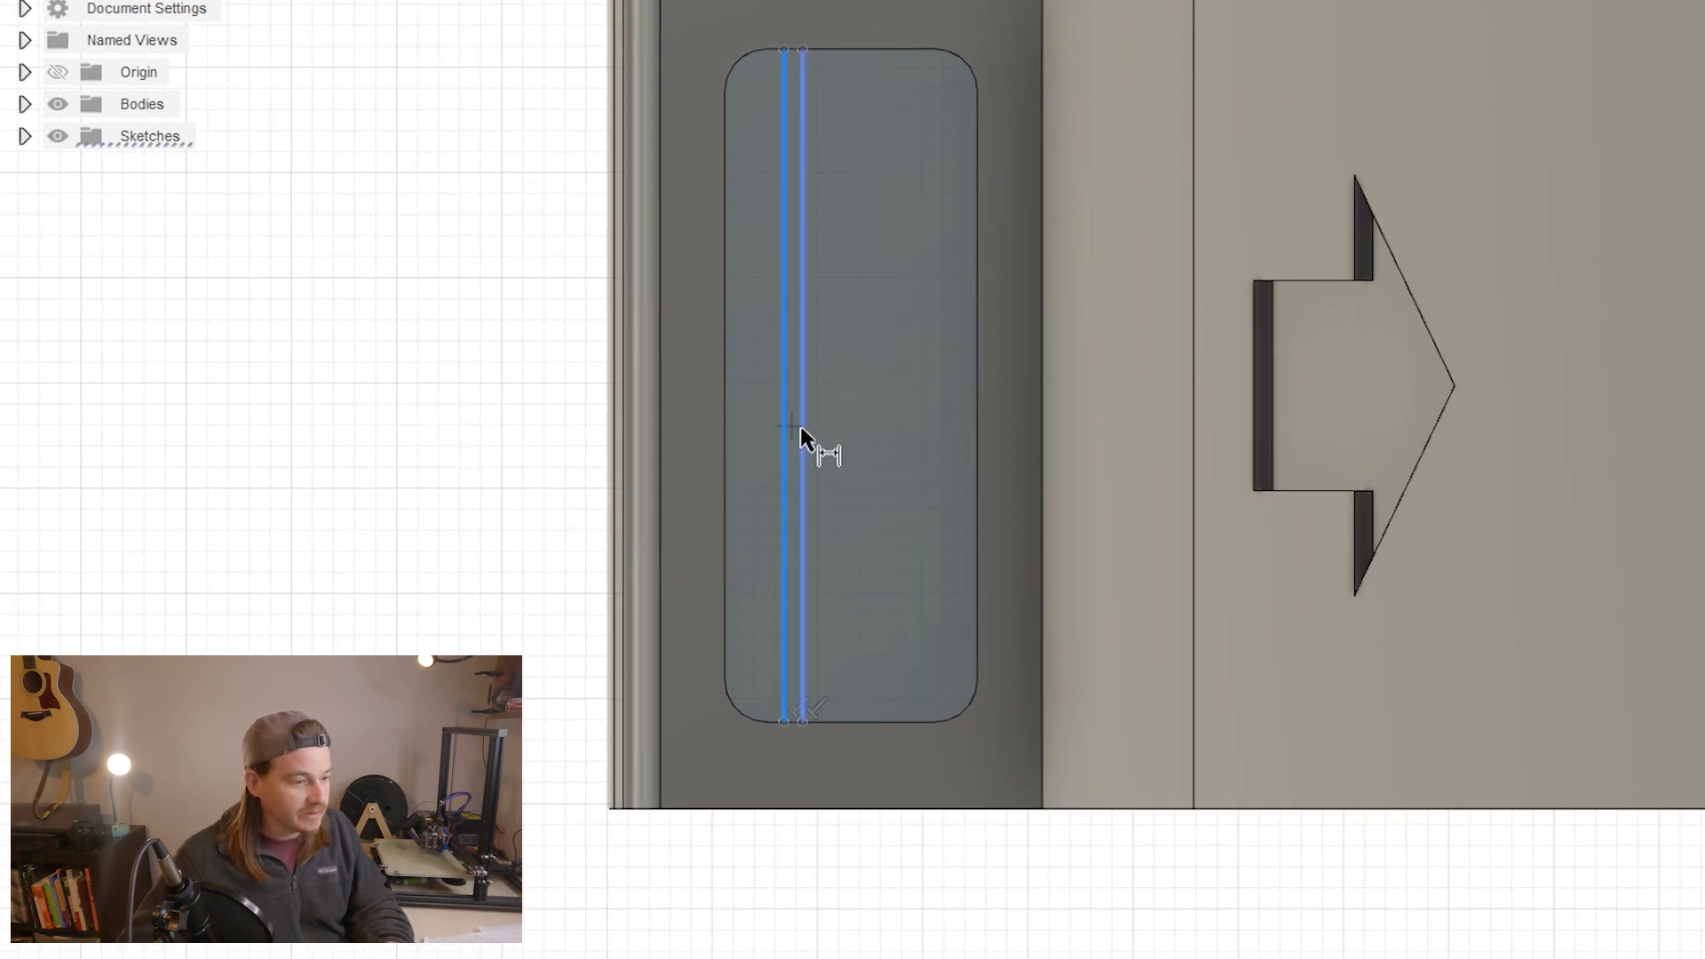
left_click(801, 426)
left_click(788, 906)
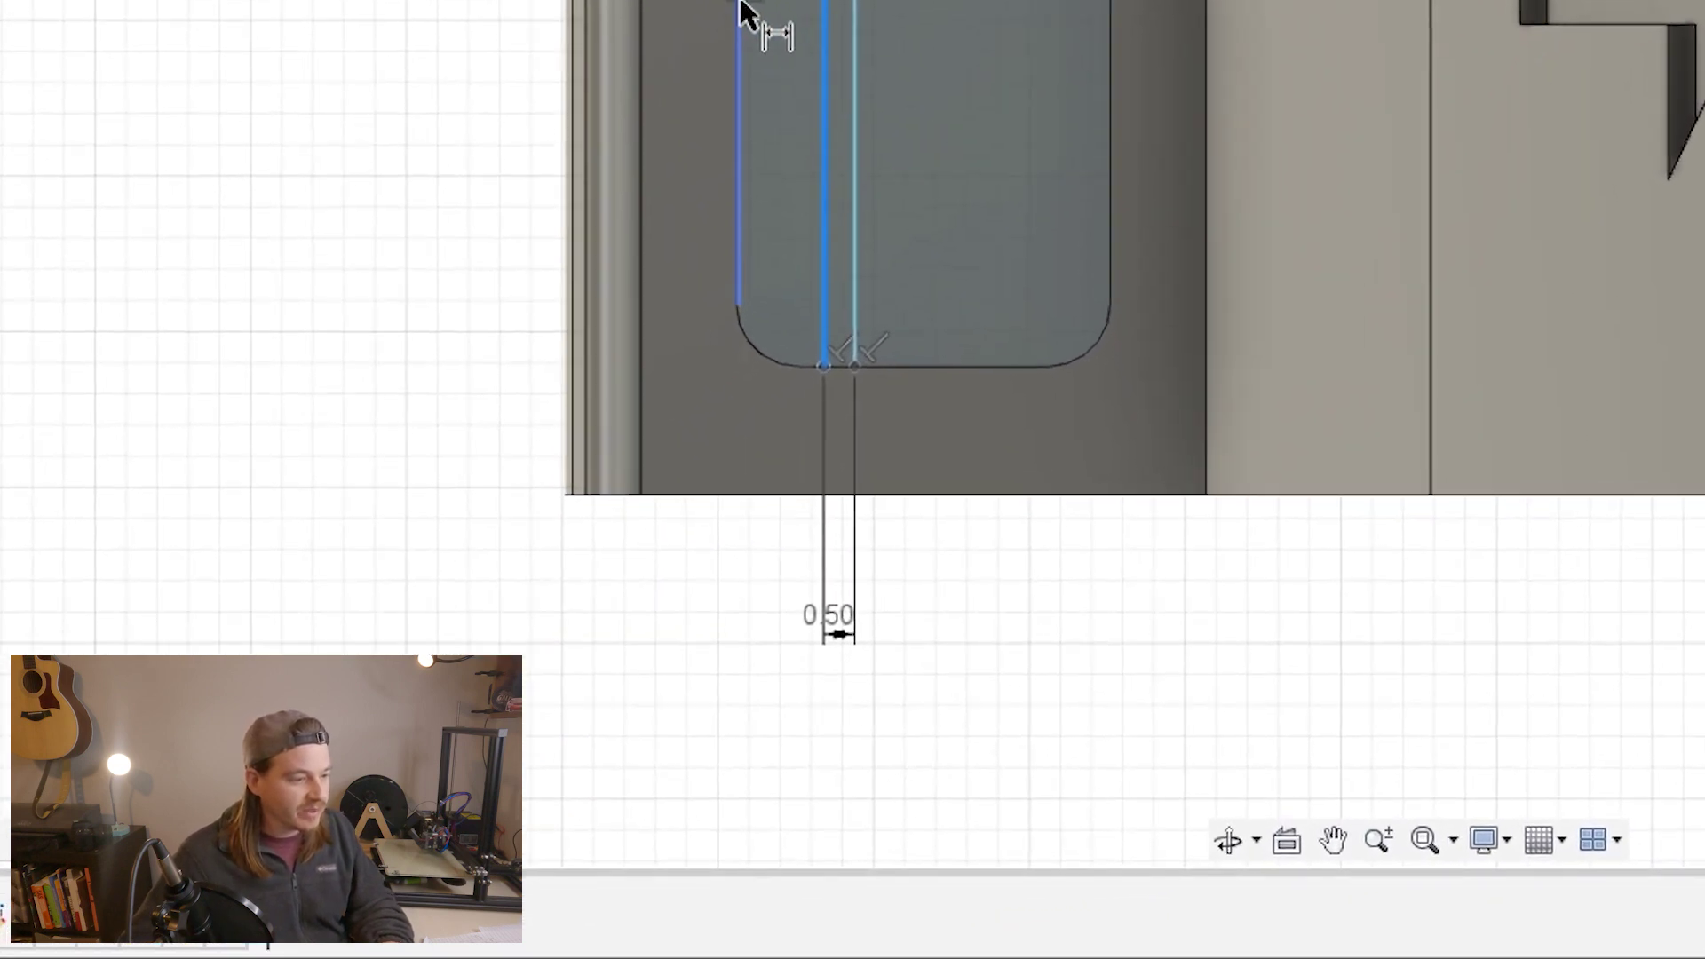
left_click(739, 16)
left_click(653, 688)
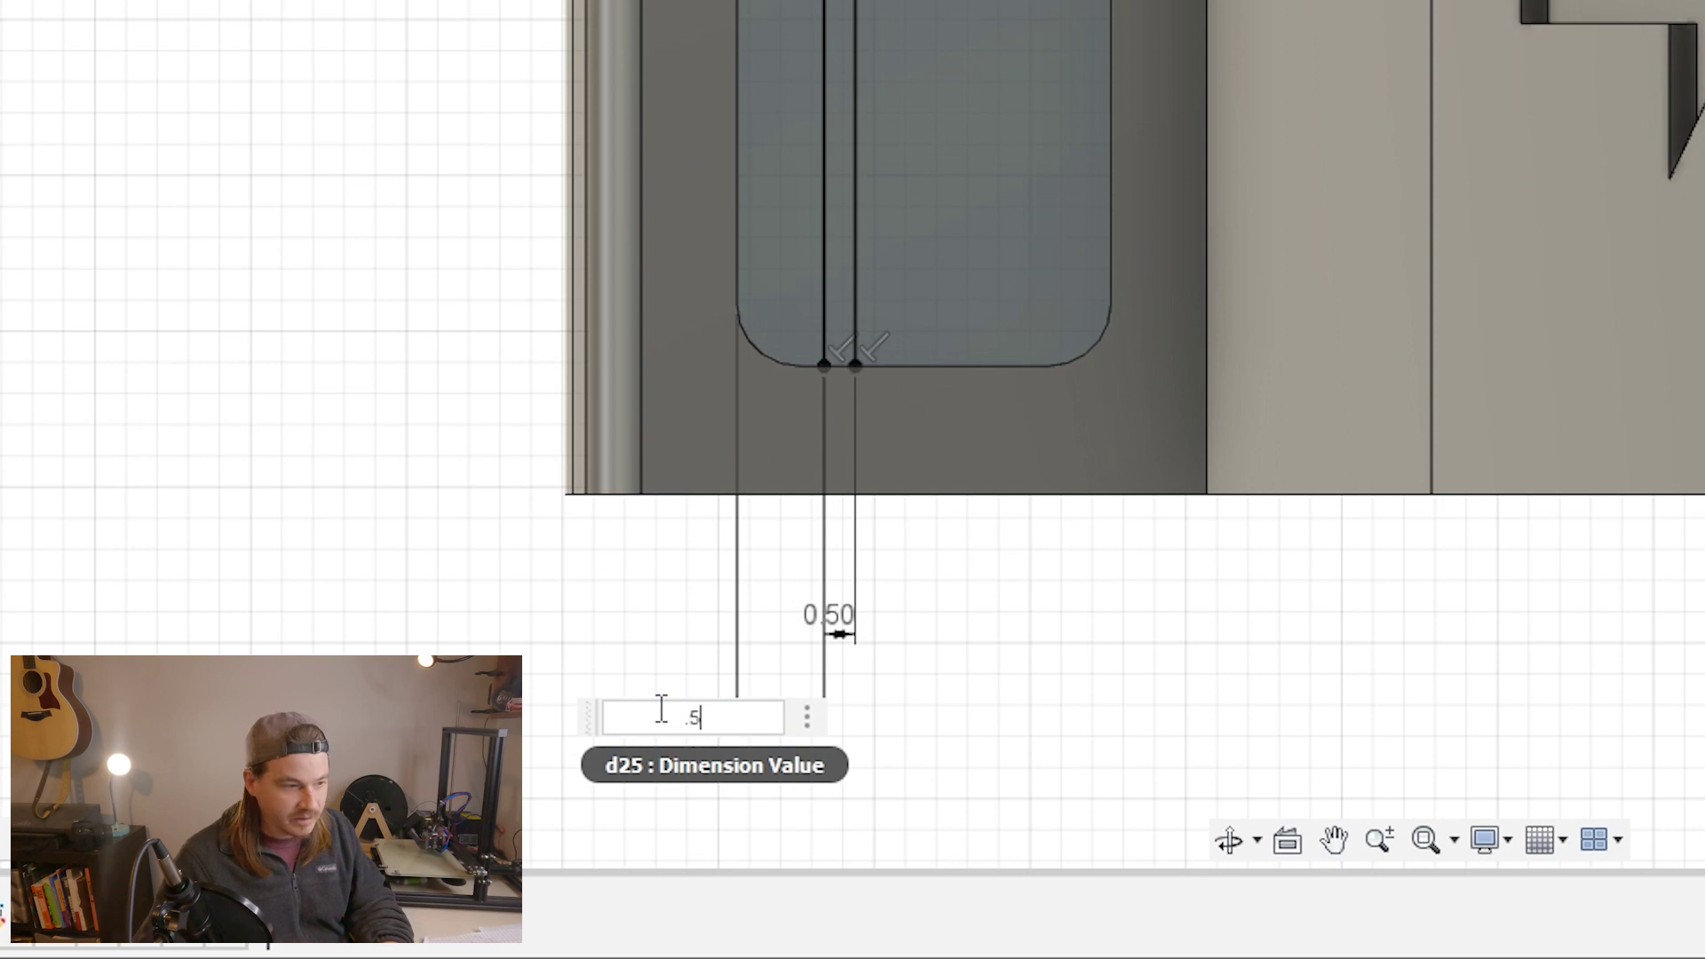
type(".5")
key("Return")
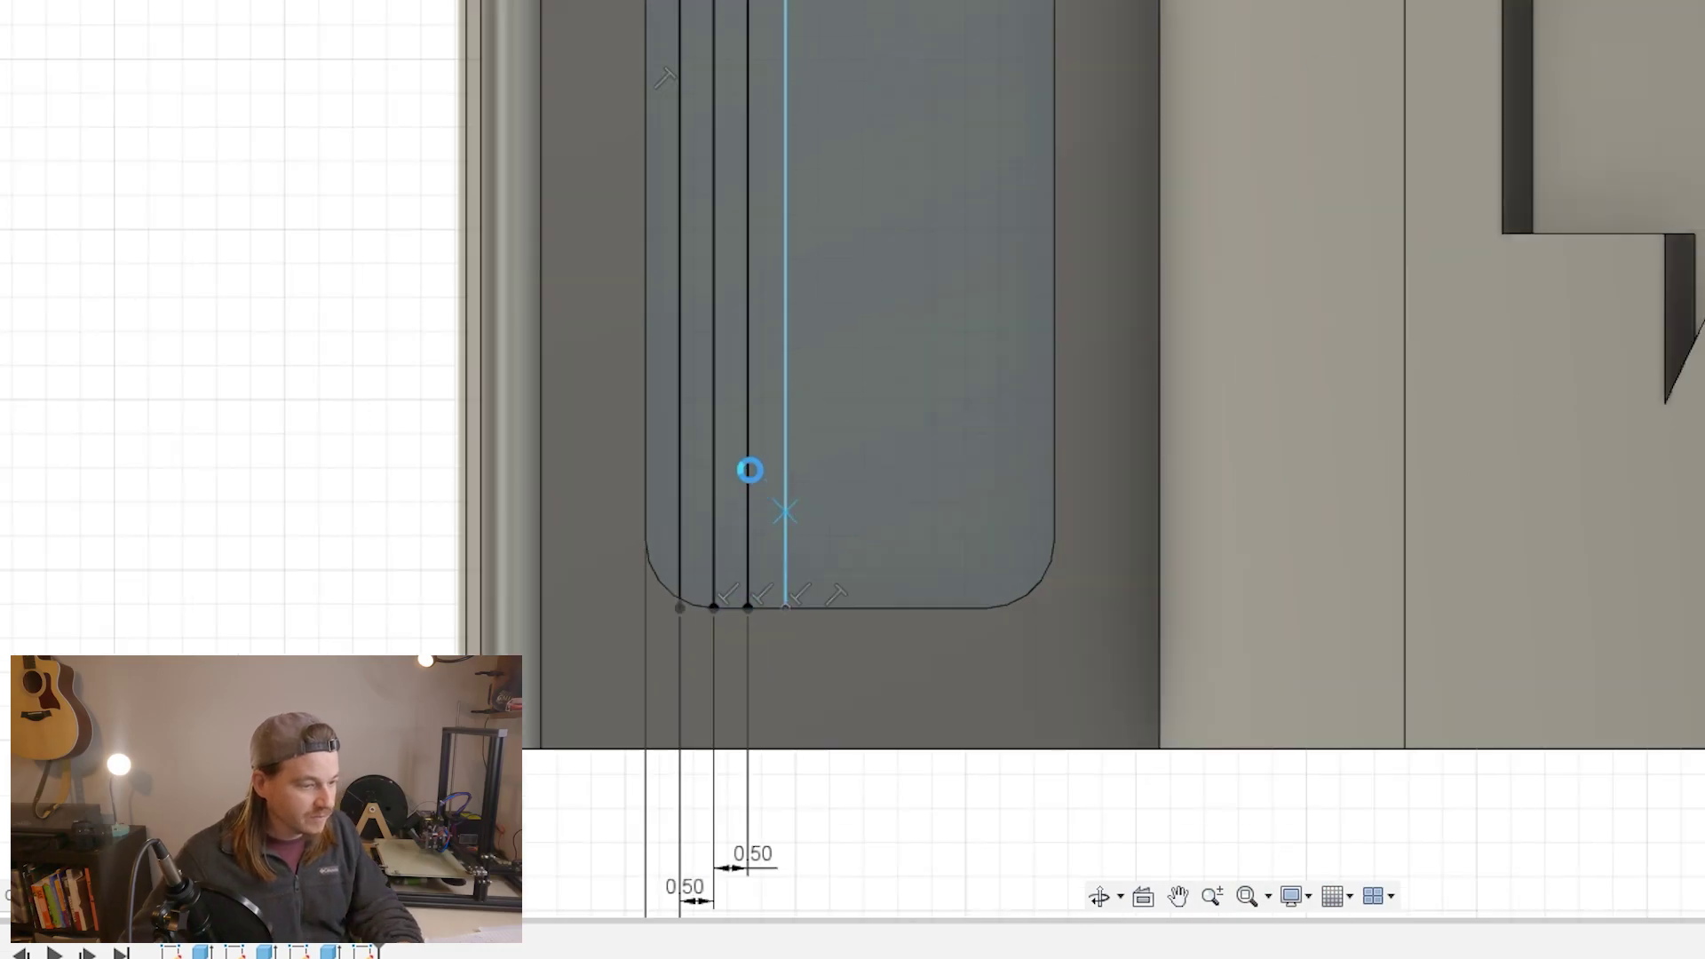
Dimension the fourth lengthwise line 0.5 mm from the third.
left_click(772, 460)
left_click(817, 776)
key("Return")
scroll(888, 693, "down", 2)
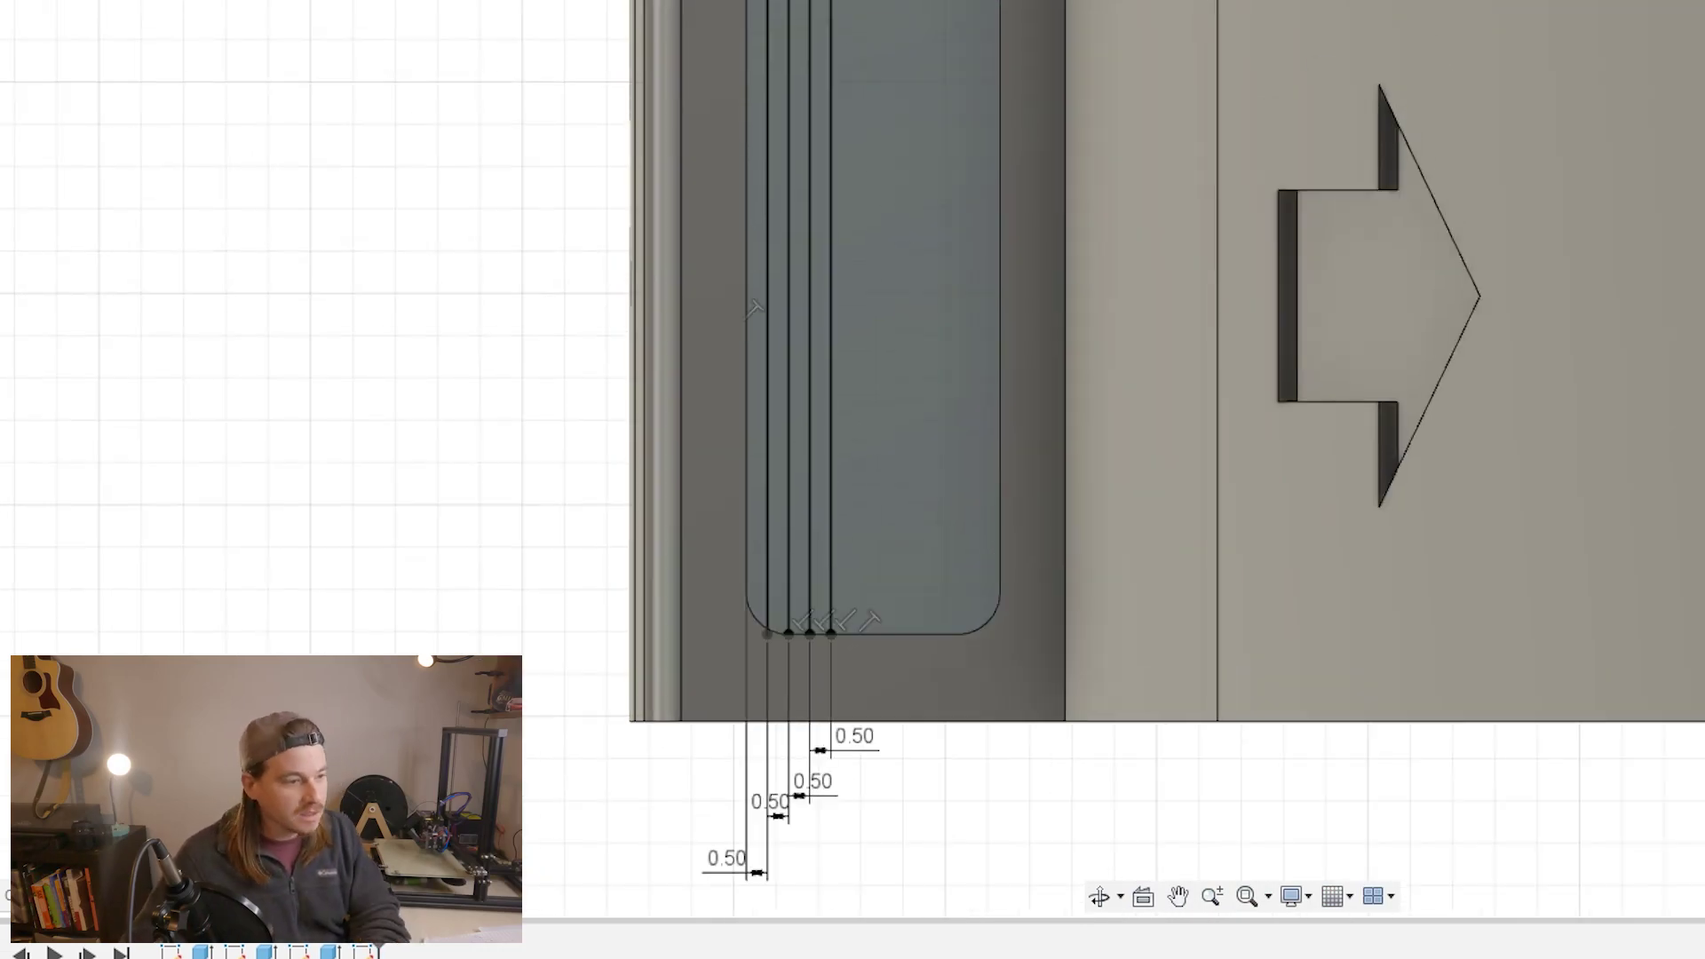
Draw a fifth lengthwise line across the pocket floor and dimension it 0.5 mm from the fourth.
left_click(853, 2)
left_click(851, 632)
scroll(849, 630, "up", 2)
key("d")
left_click(817, 524)
left_click(854, 569)
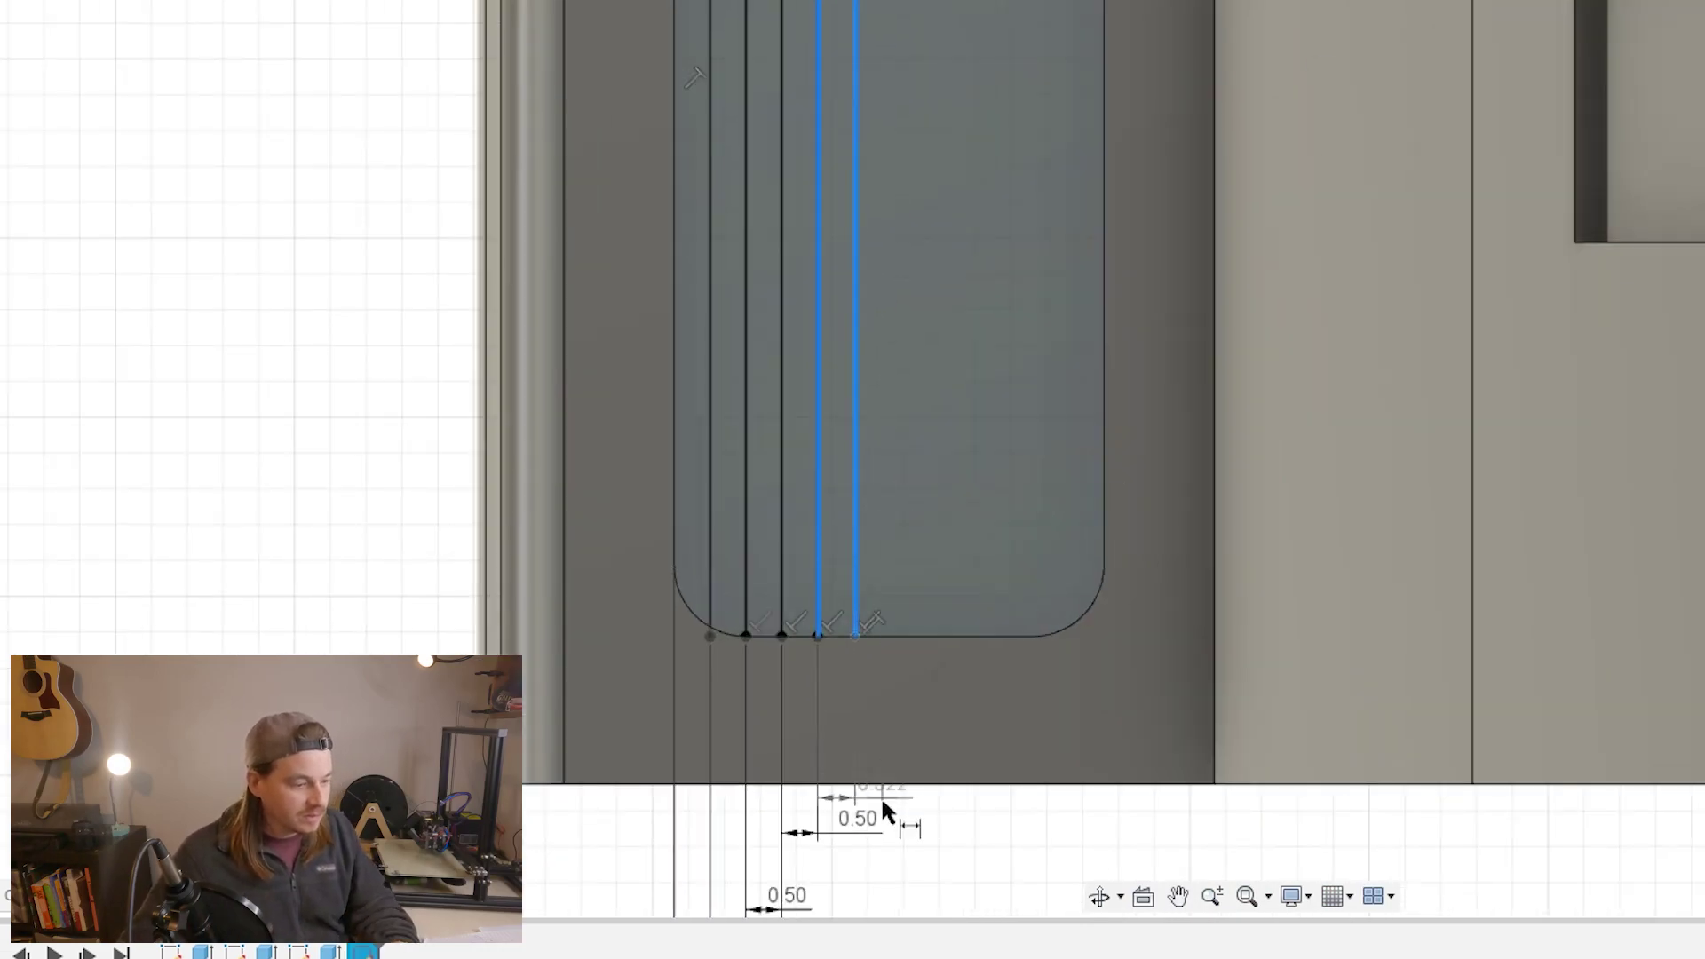
left_click(884, 847)
type(".5")
key("Return")
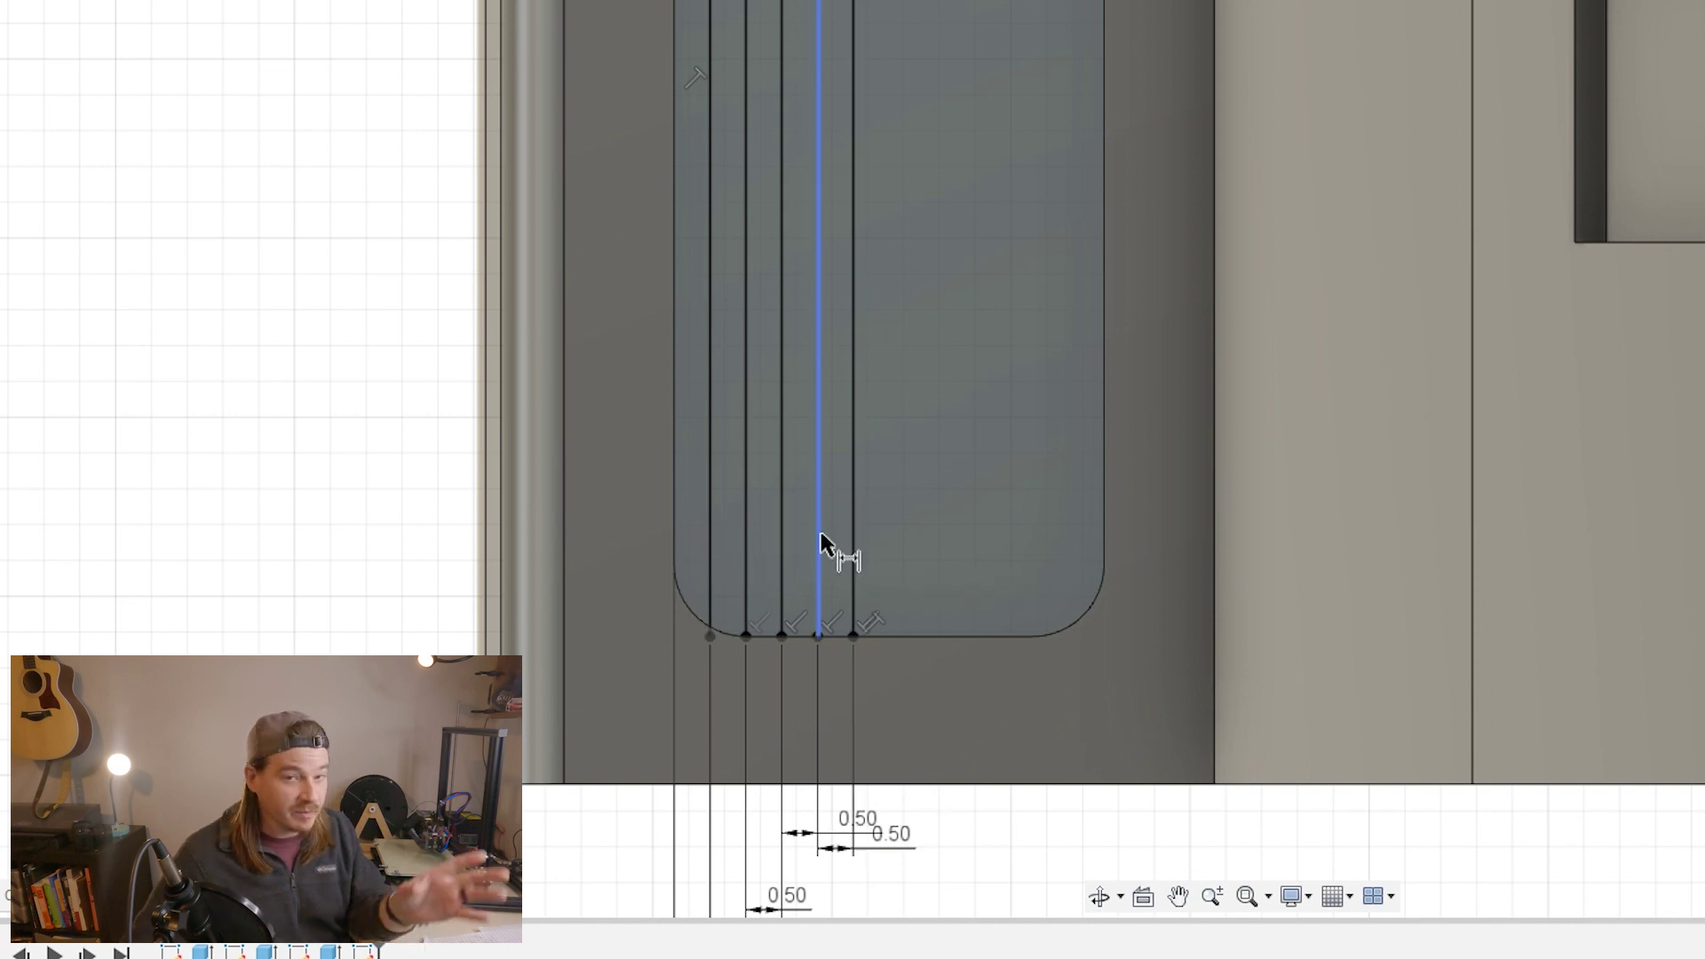
Draw a sixth lengthwise line across the full length of the pocket floor, beside the fifth line.
scroll(869, 270, "down", 1)
middle_click_drag(869, 270, 882, 468)
key("l")
left_click(638, 189)
left_click(895, 773)
key("Escape")
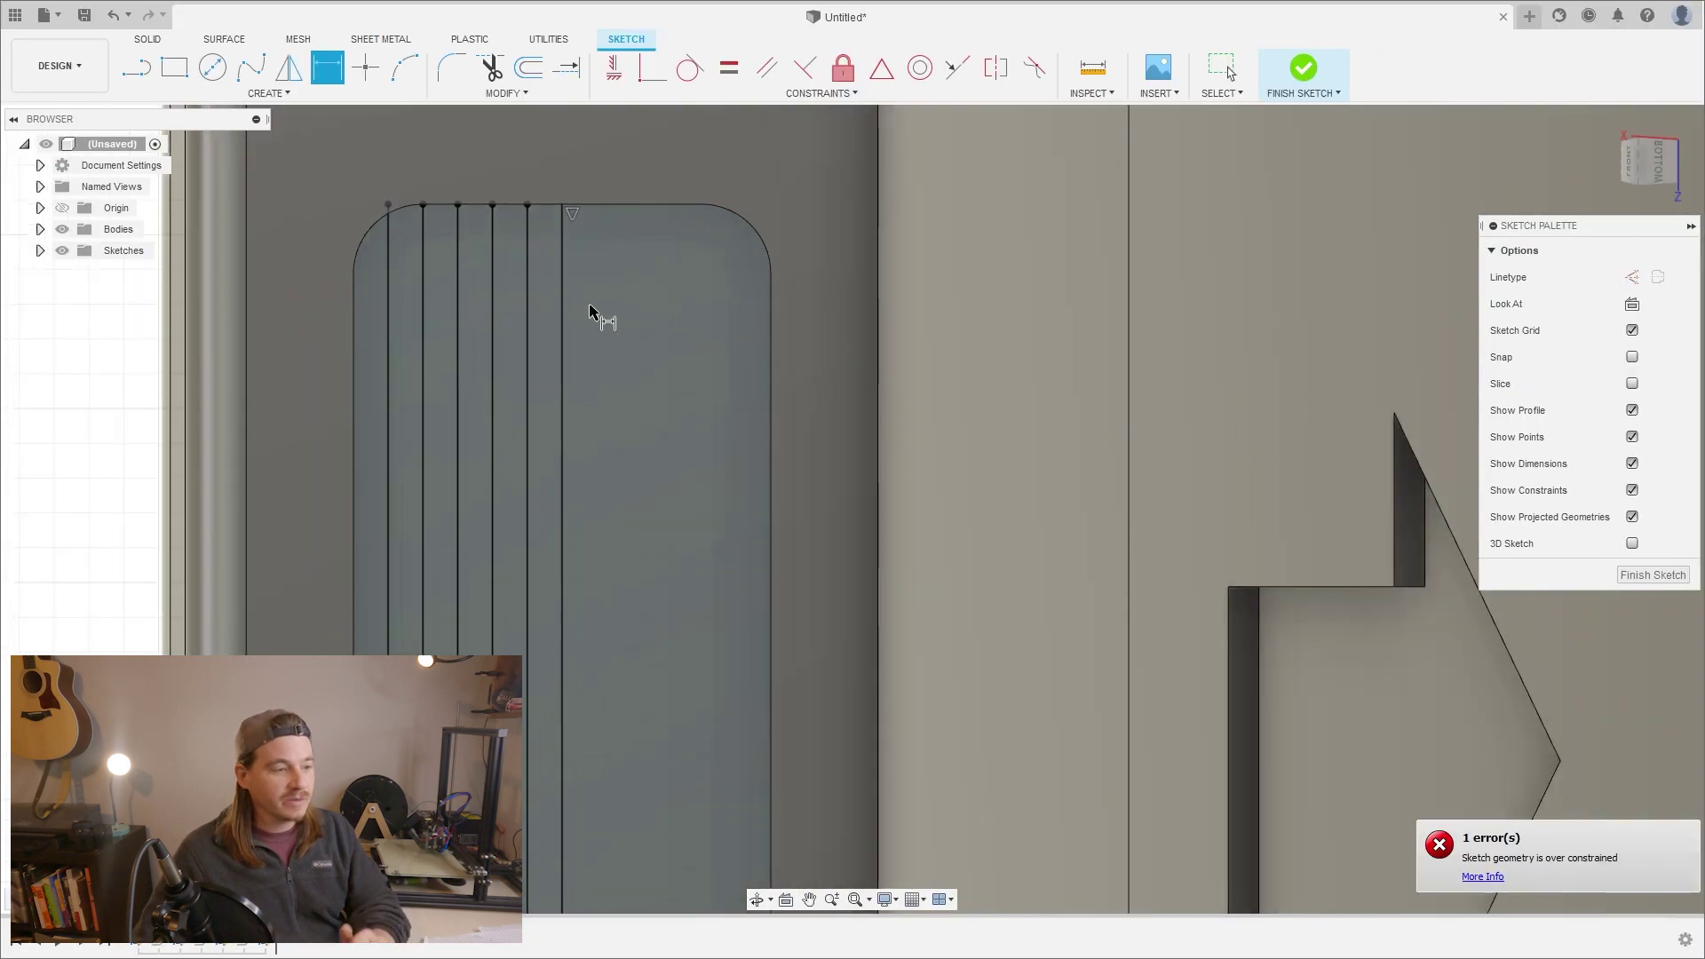
Try to dimension the distance between the fifth and sixth lengthwise lines.
left_click(563, 238)
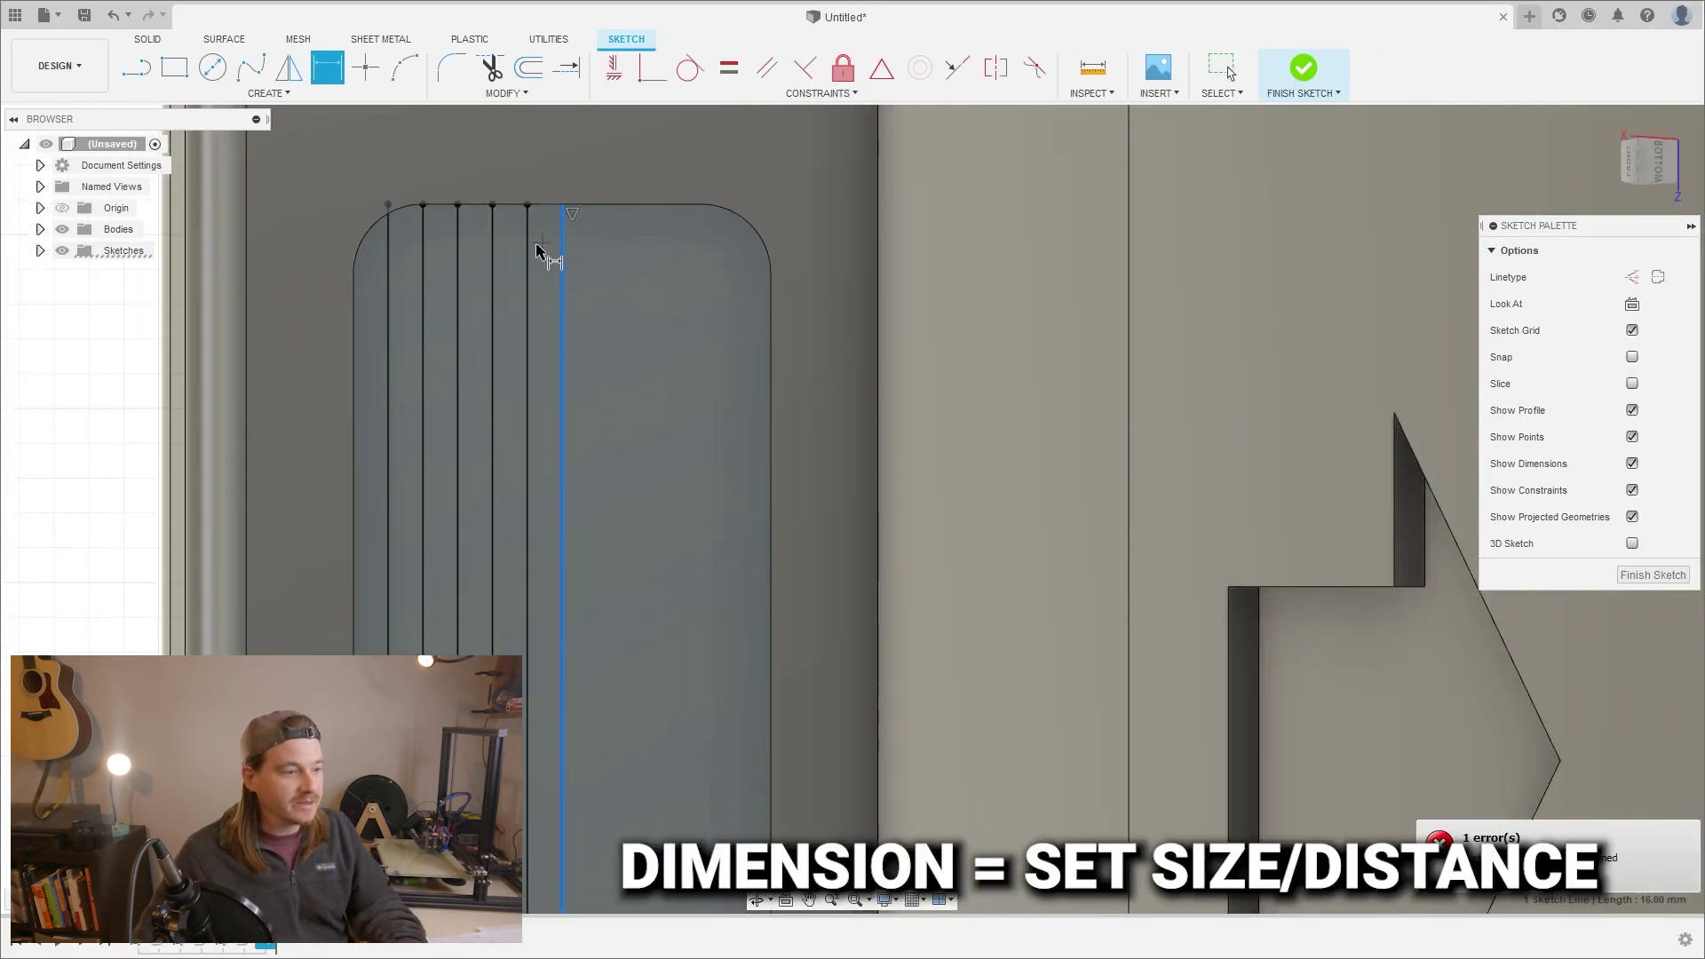
left_click(531, 177)
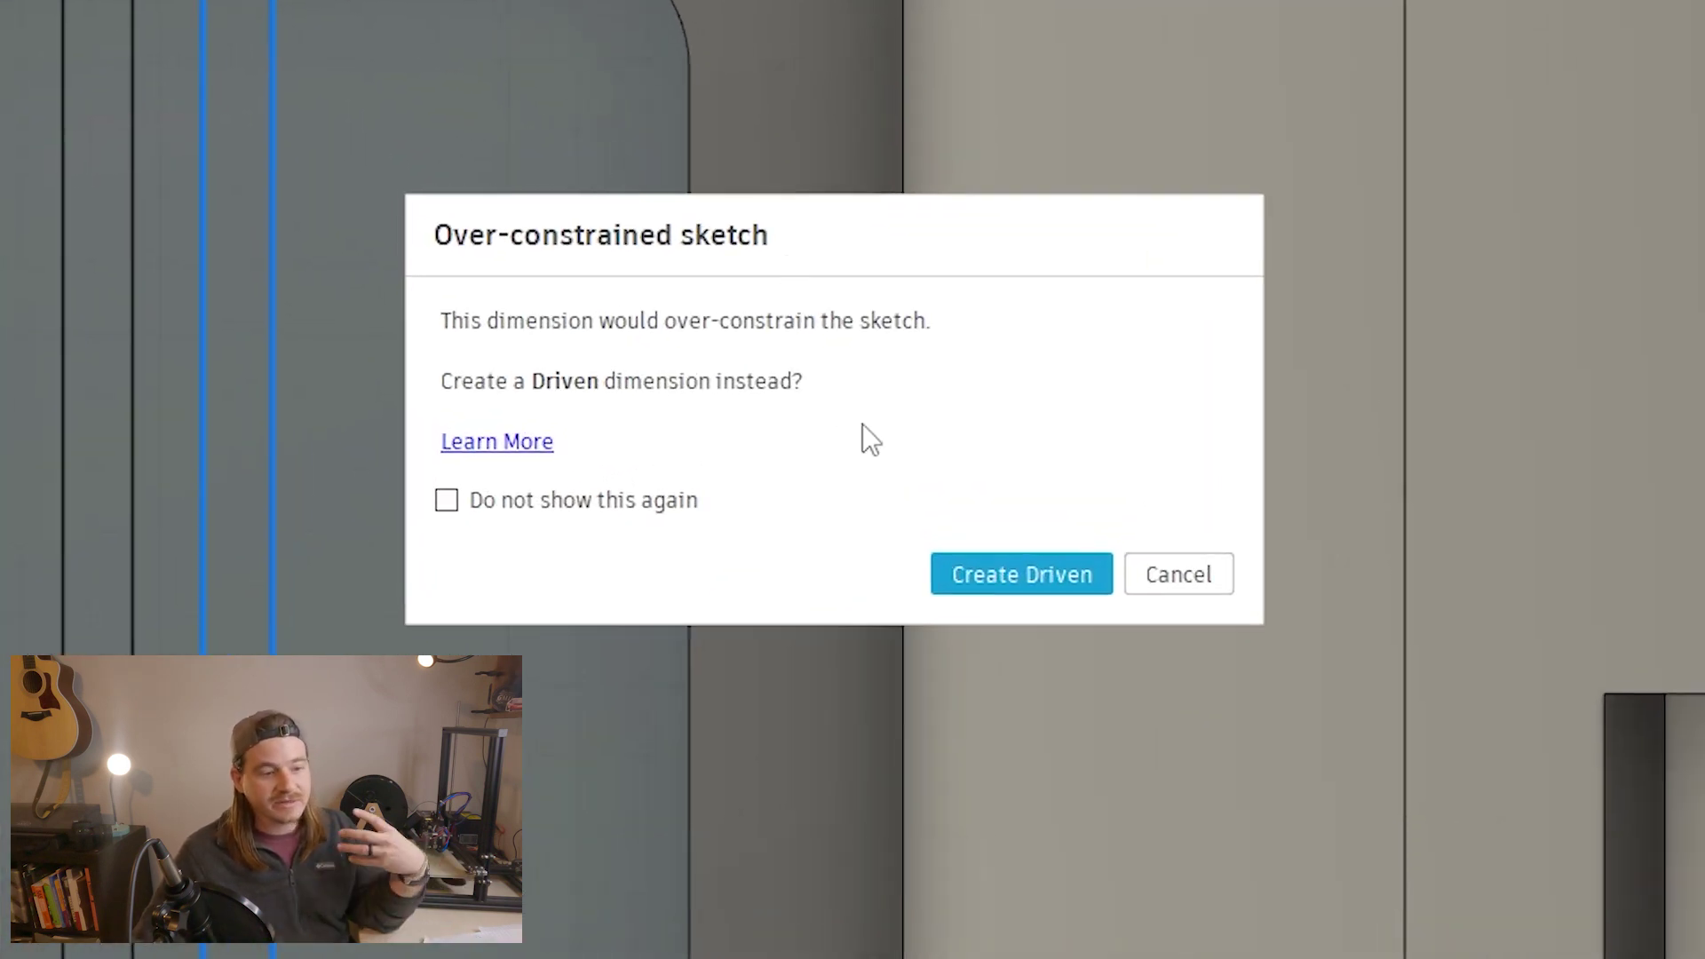
left_click(1156, 576)
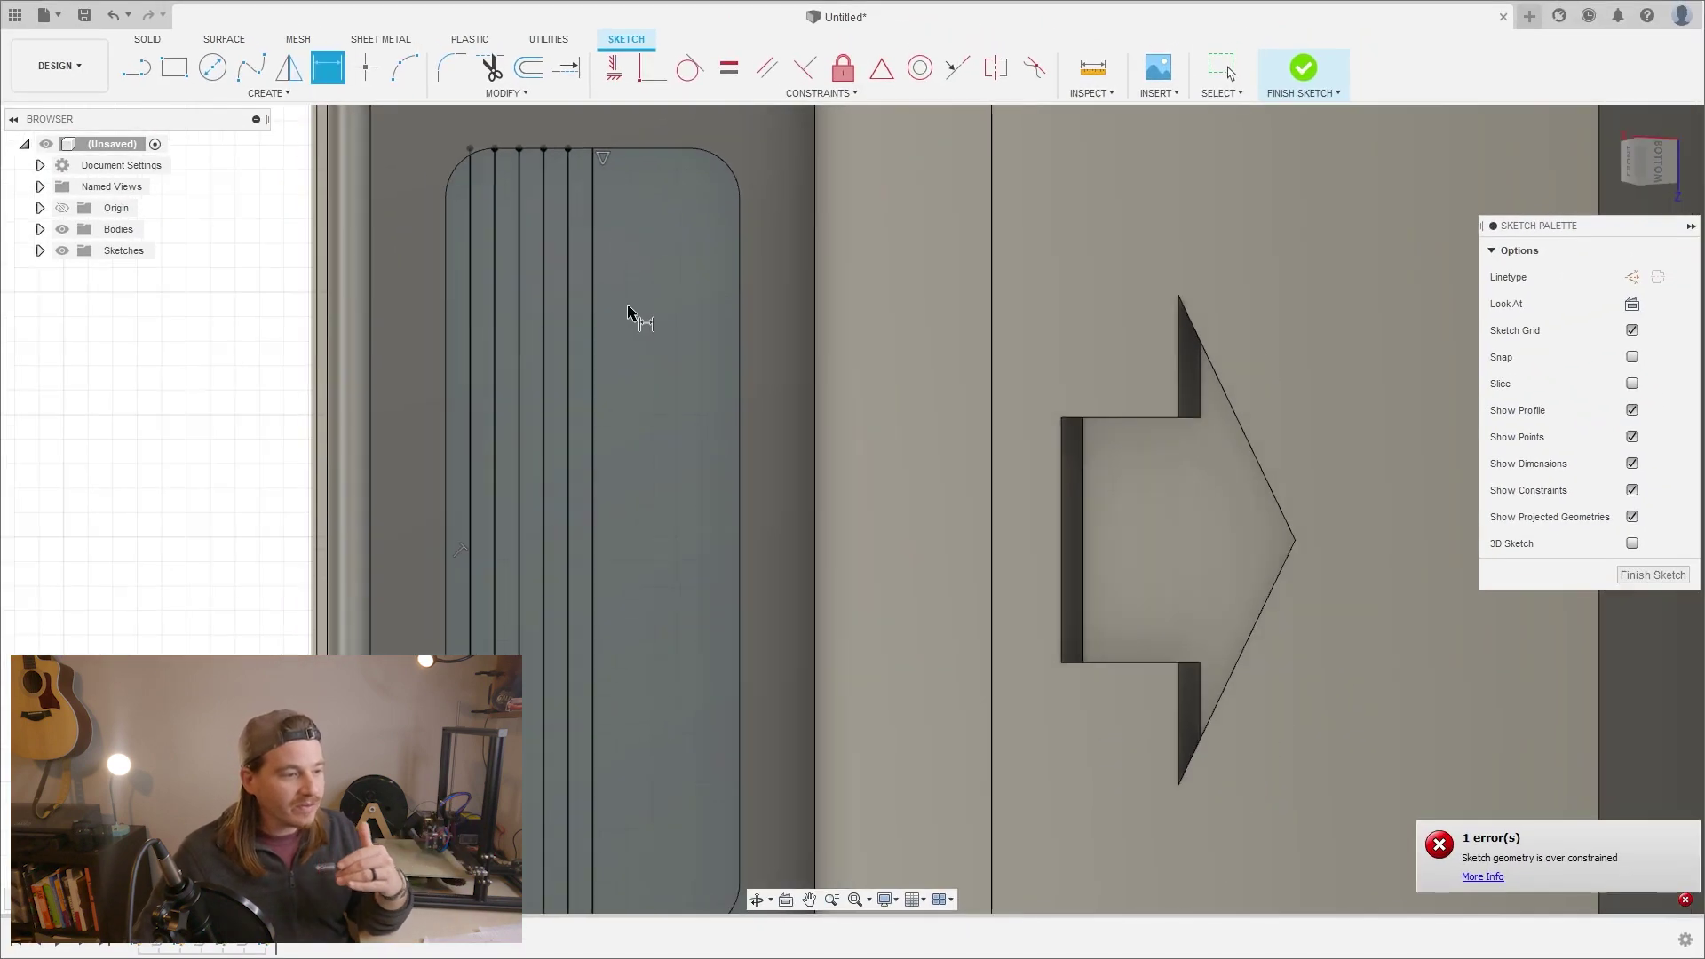
Delete the midpoint constraints on the sixth line and dimension it 0.5 mm from the fifth.
scroll(631, 326, "down", 2)
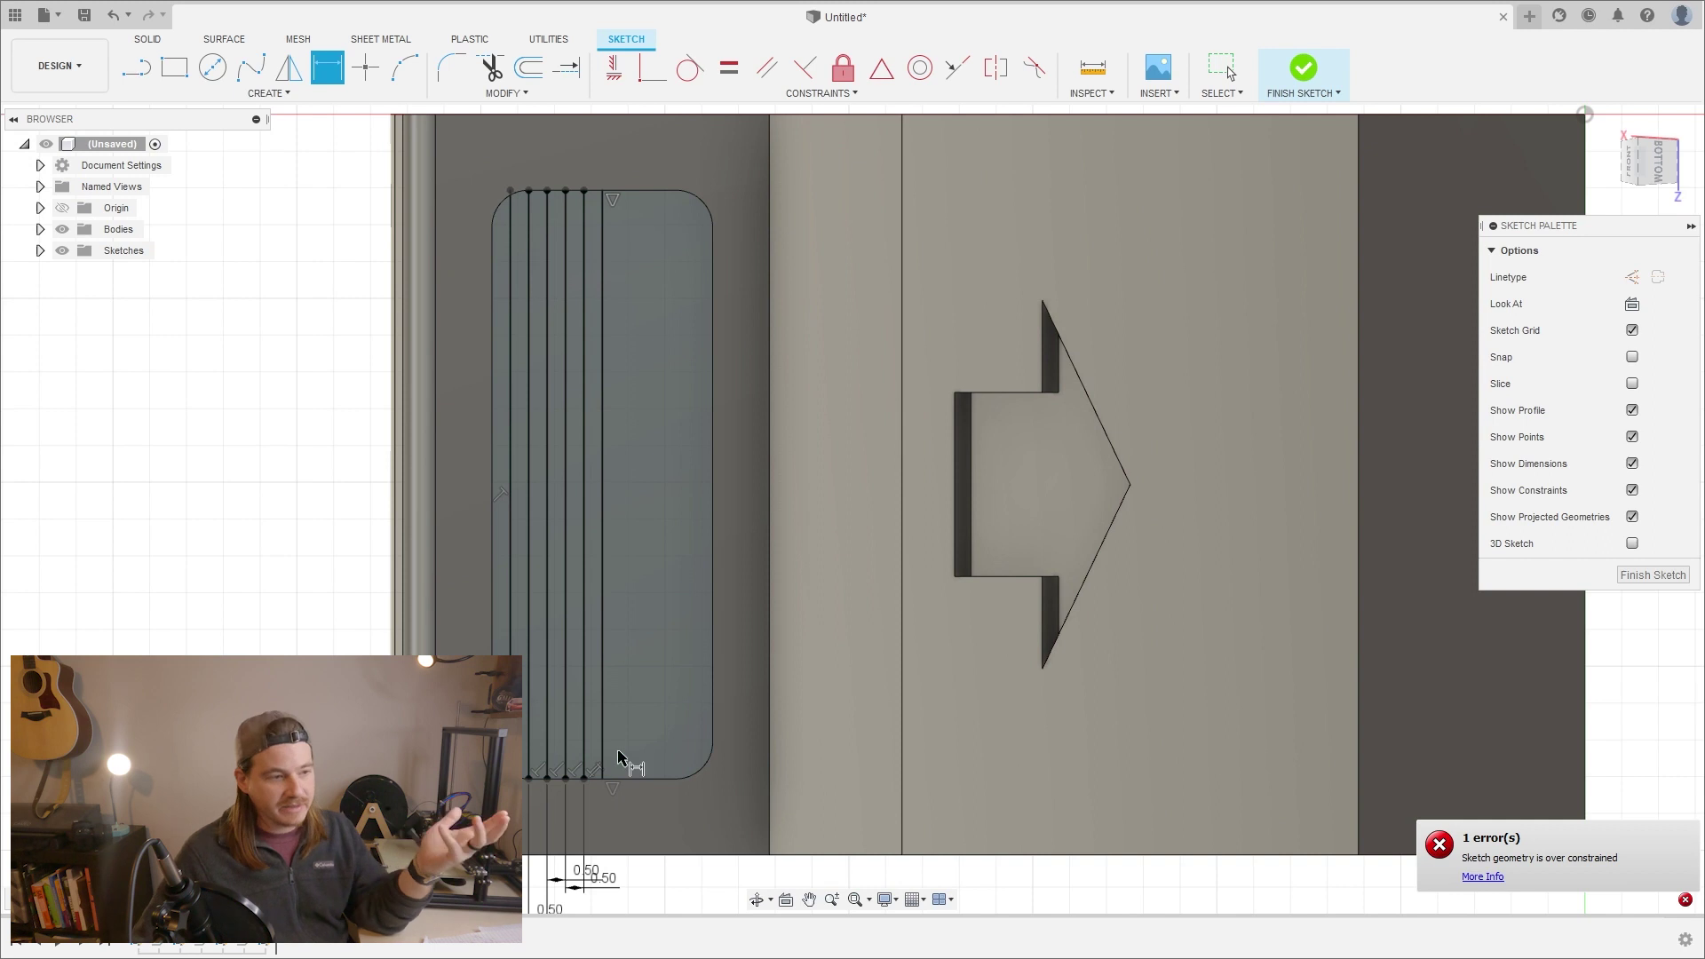
scroll(524, 315, "down", 2)
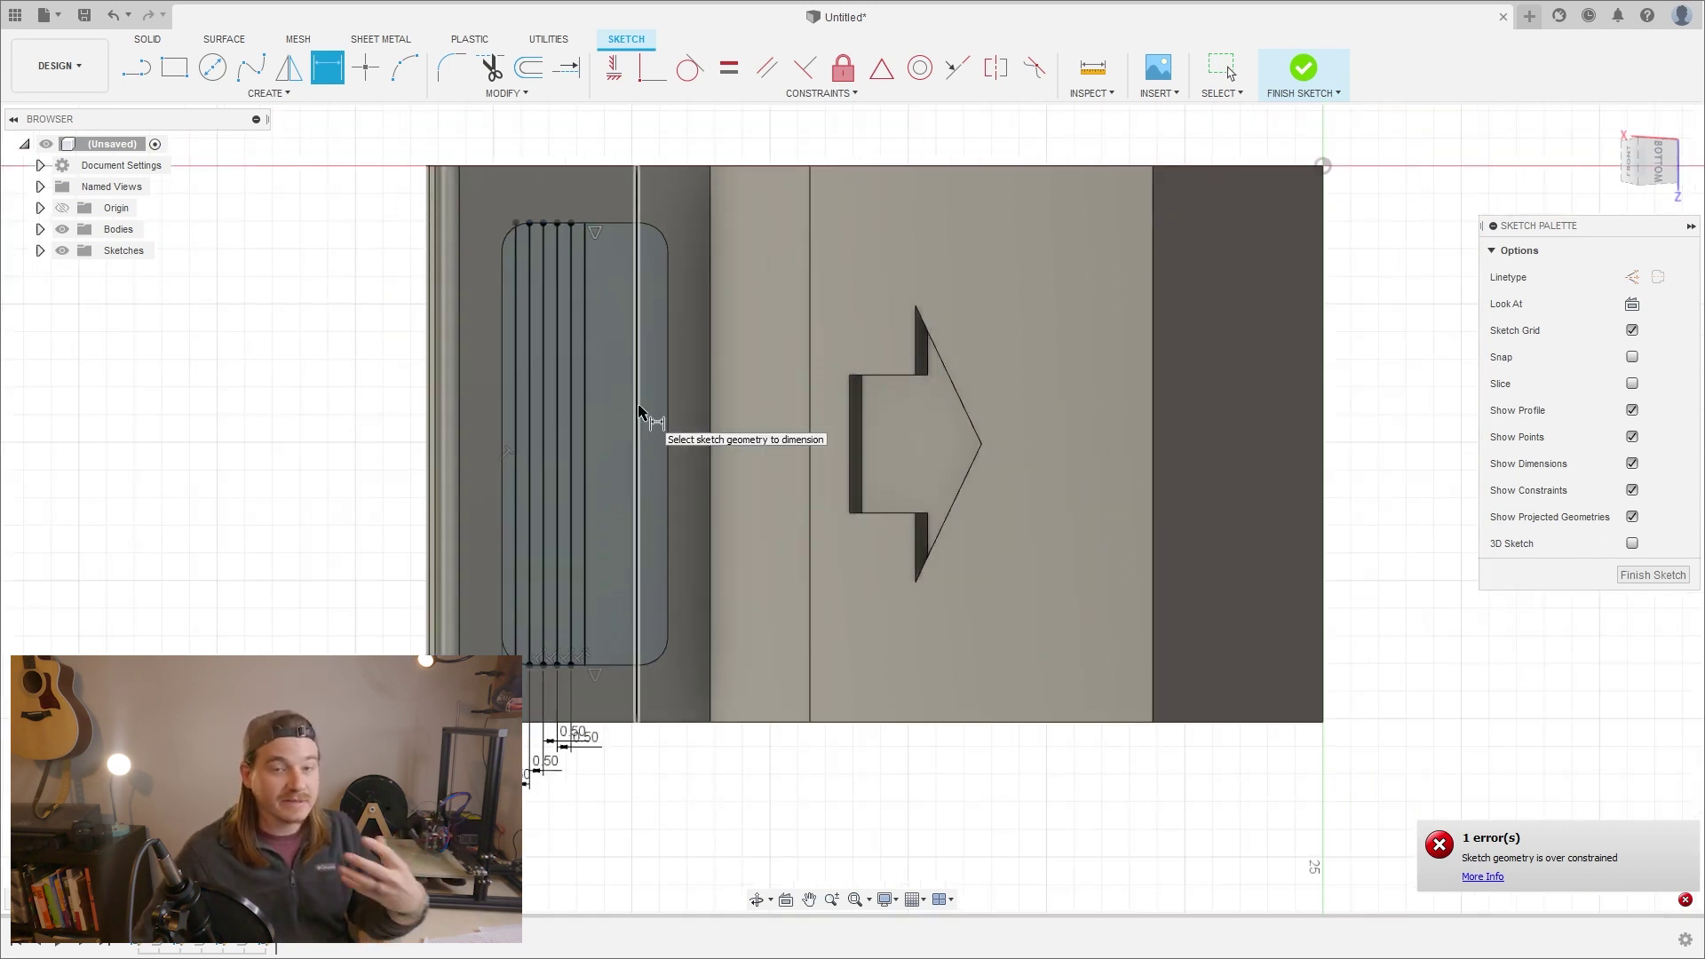
scroll(626, 373, "up", 3)
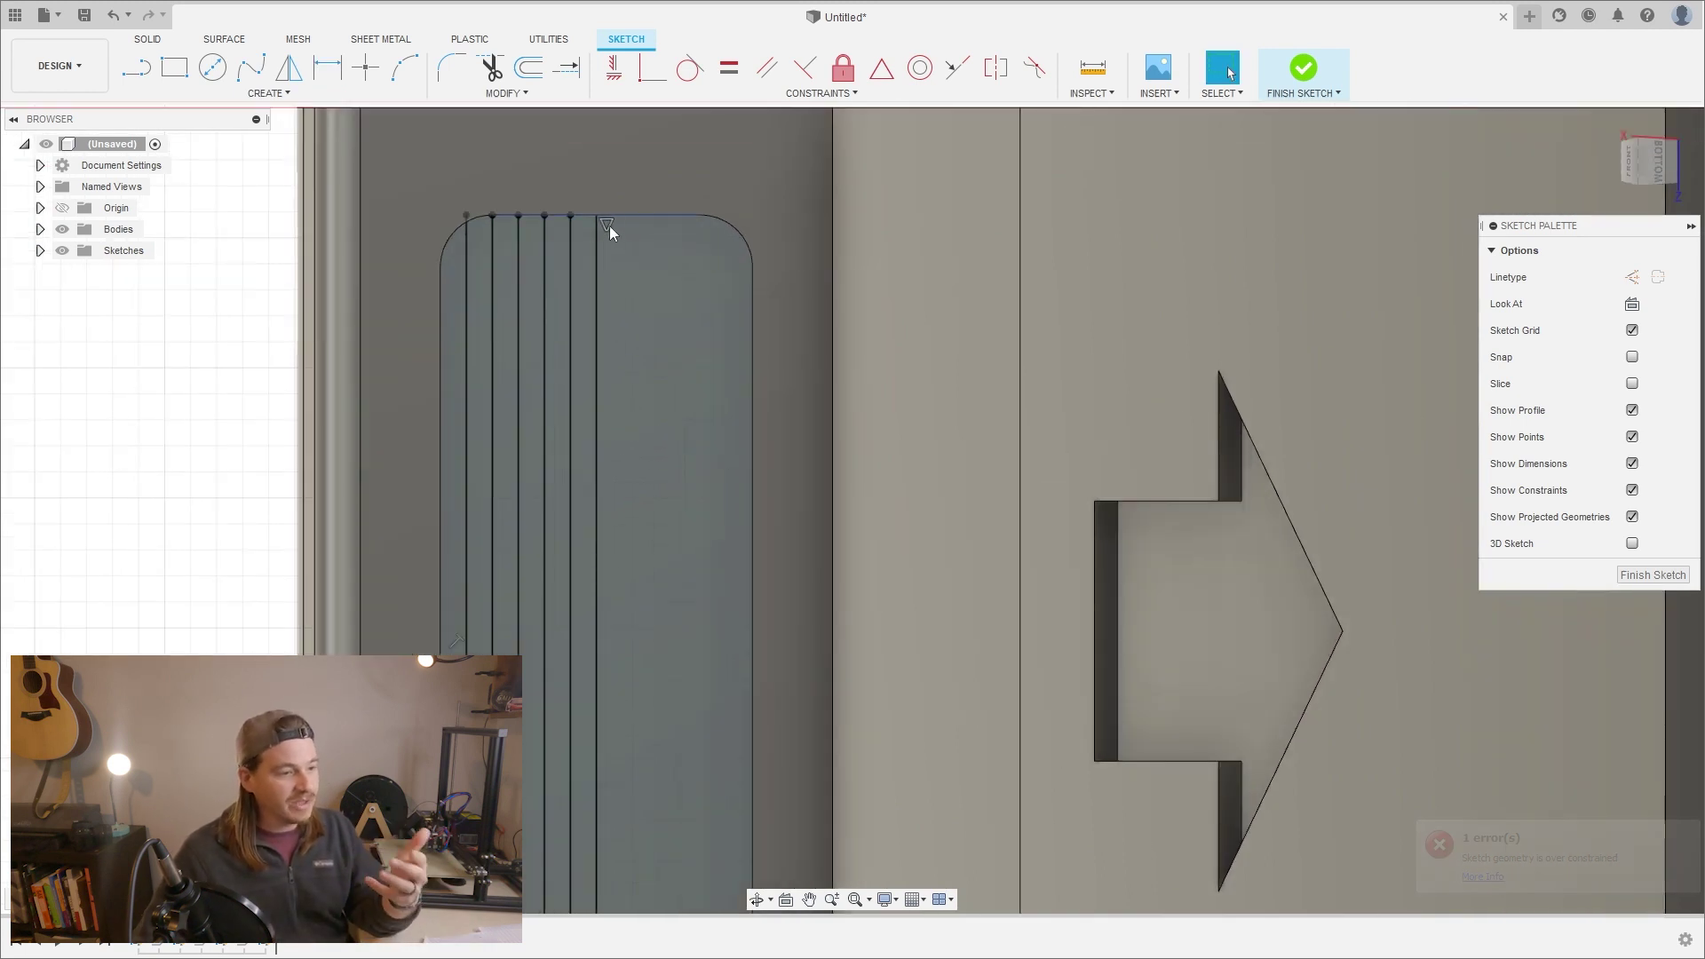
left_click(609, 225)
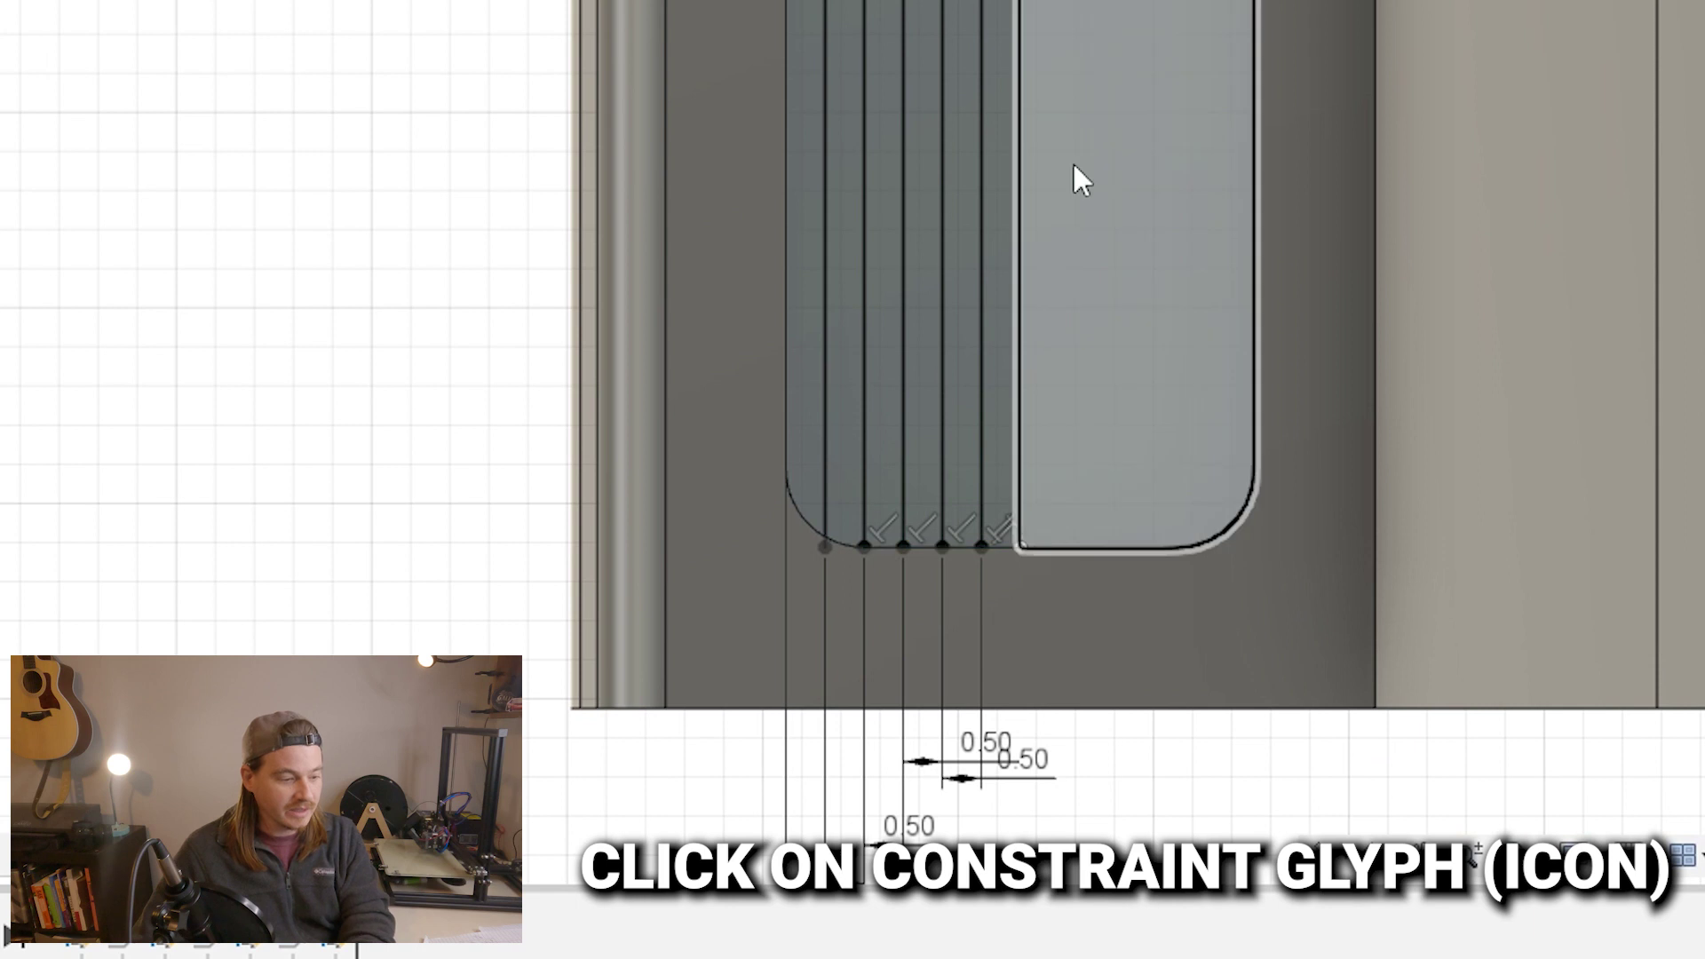
middle_click_drag(977, 238, 994, 622)
scroll(994, 622, "down", 1)
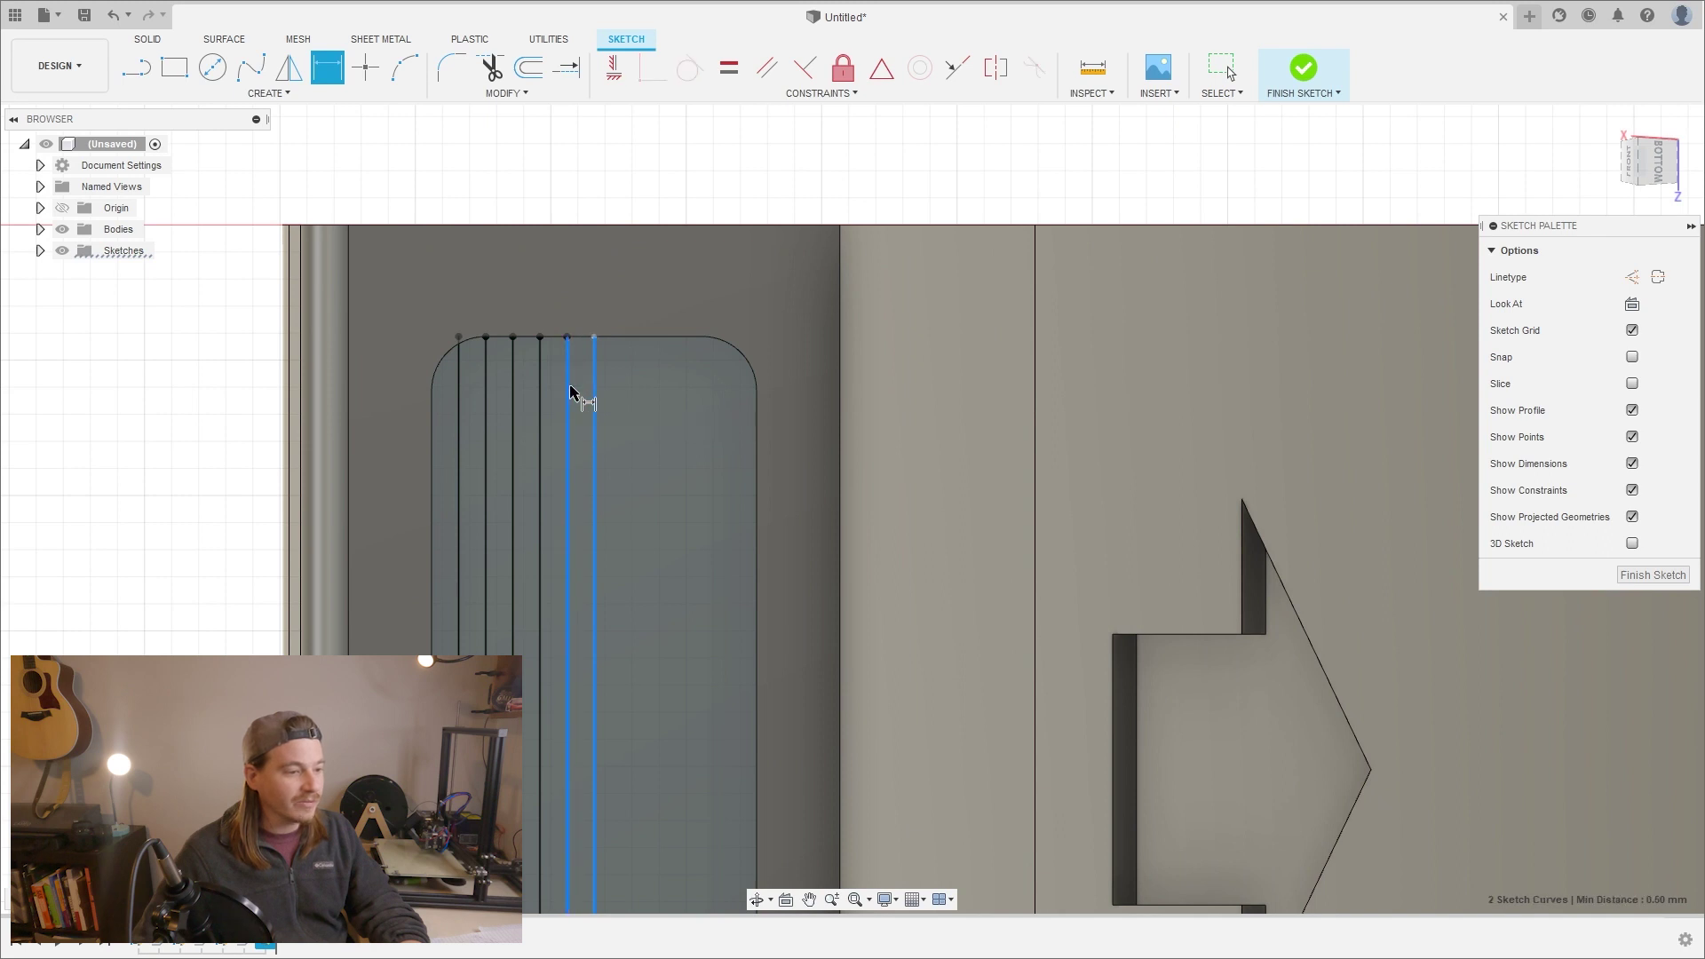
left_click(571, 285)
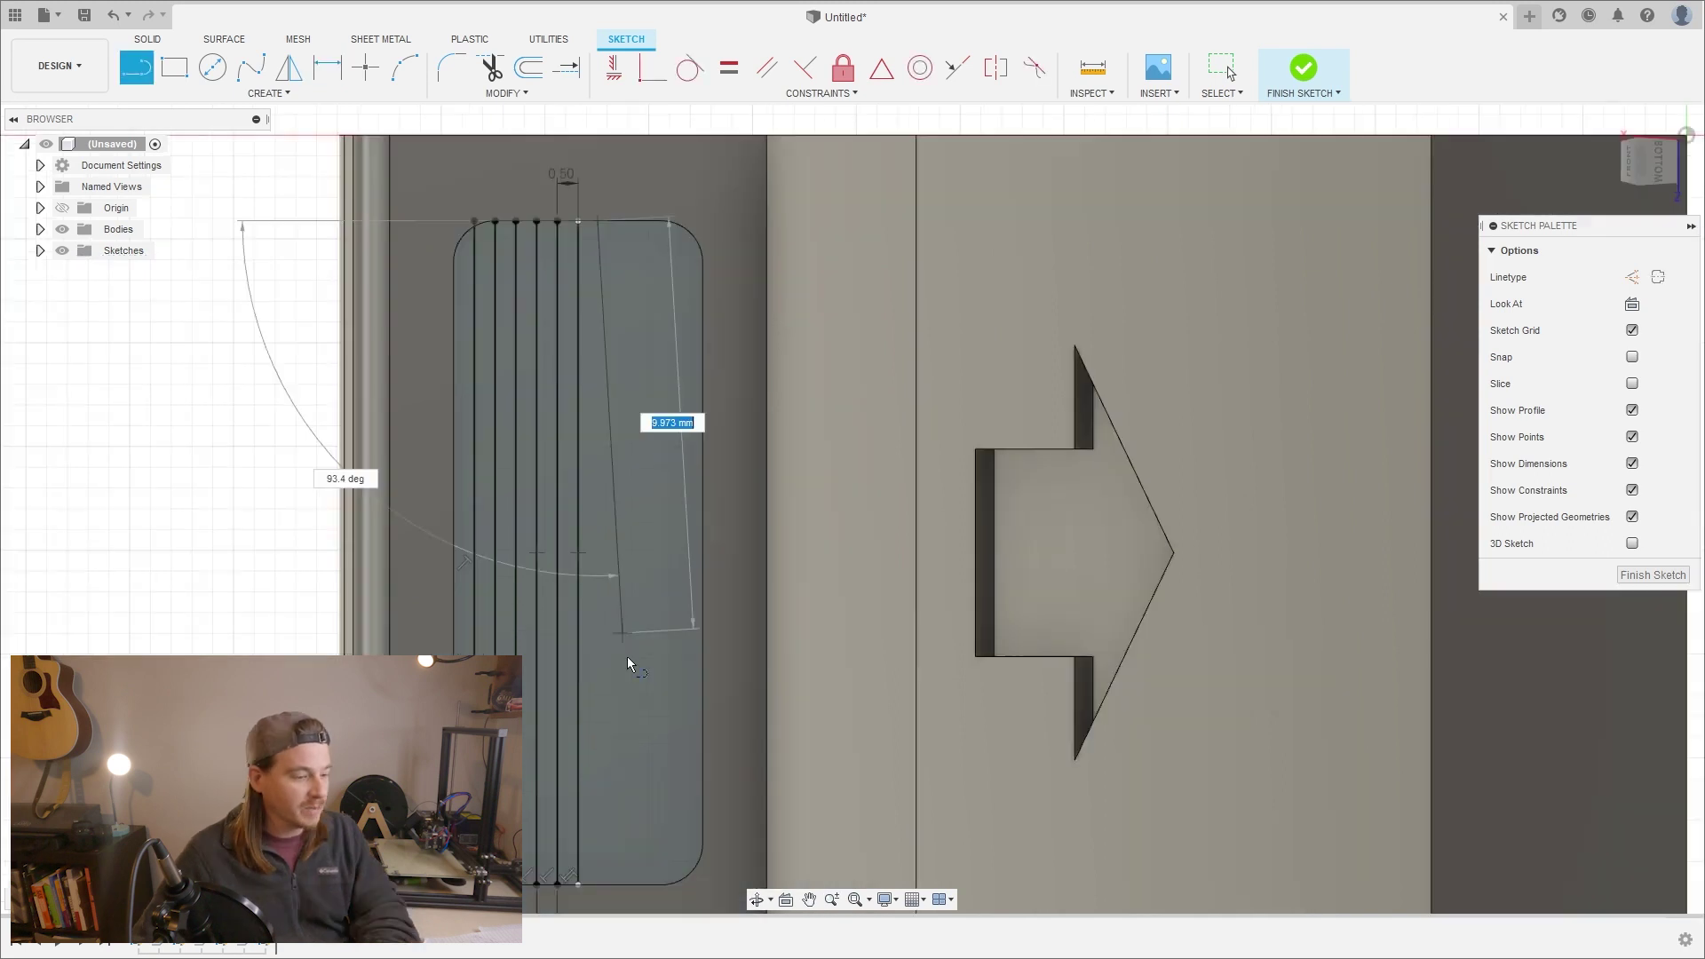
Draw a seventh lengthwise line across the full length of the pocket floor, beside the sixth line.
middle_click_drag(621, 655, 610, 604)
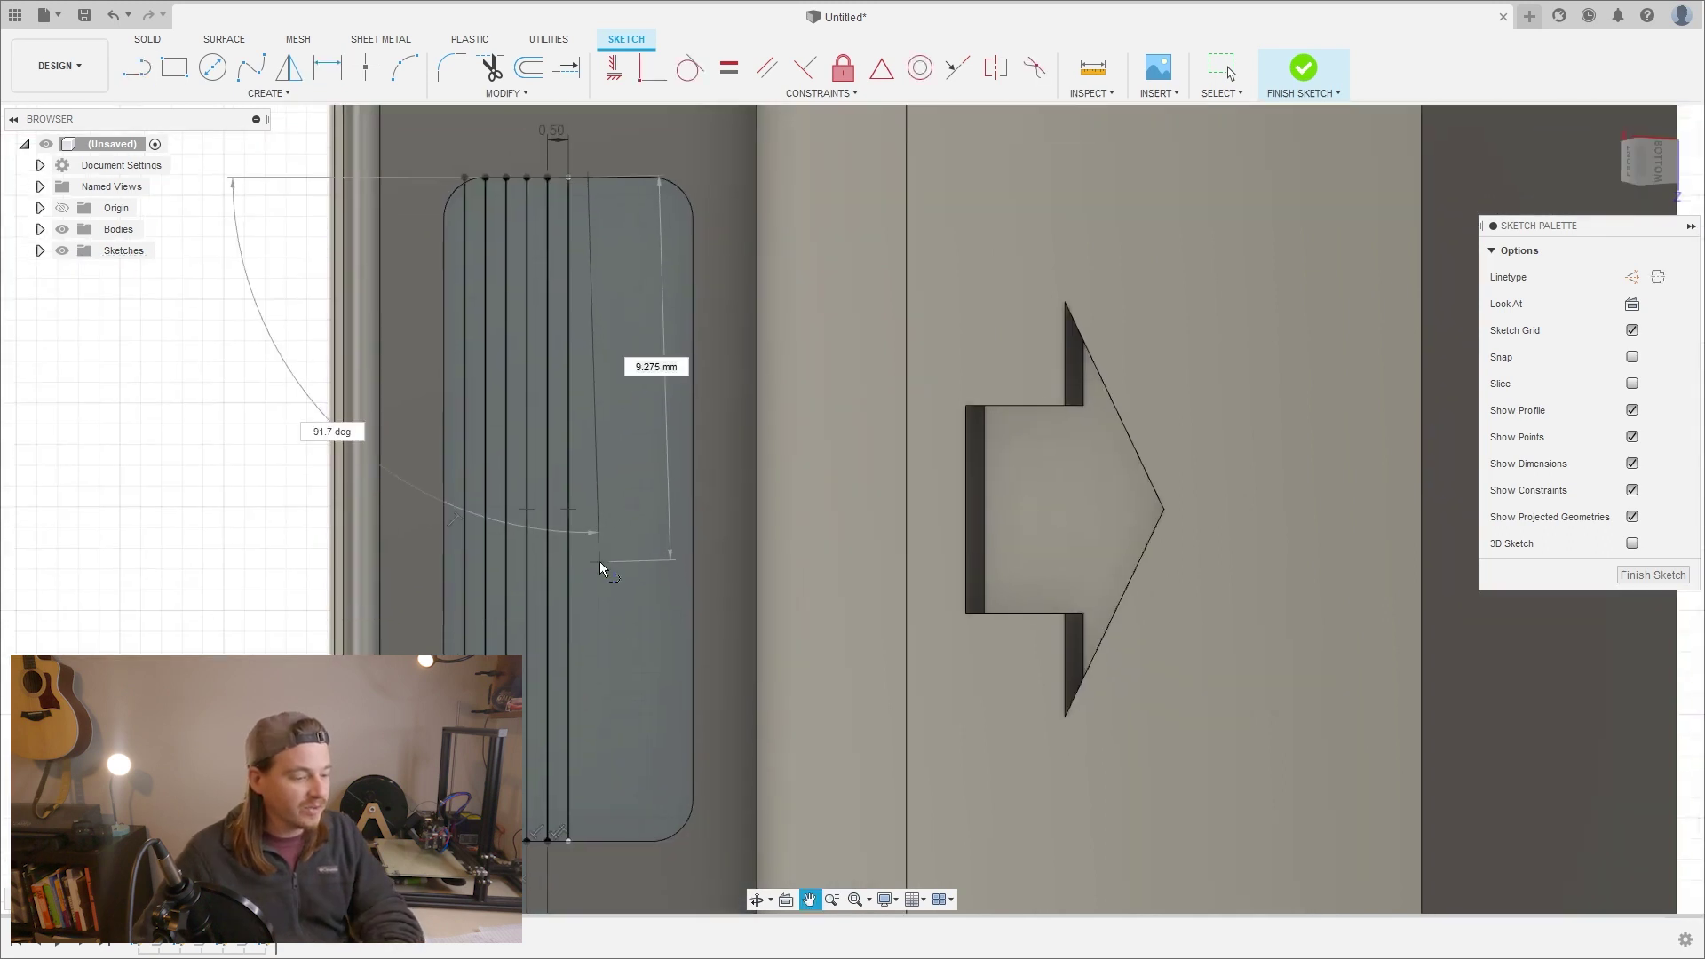
scroll(600, 604, "down", 1)
left_click(593, 814)
key("Escape")
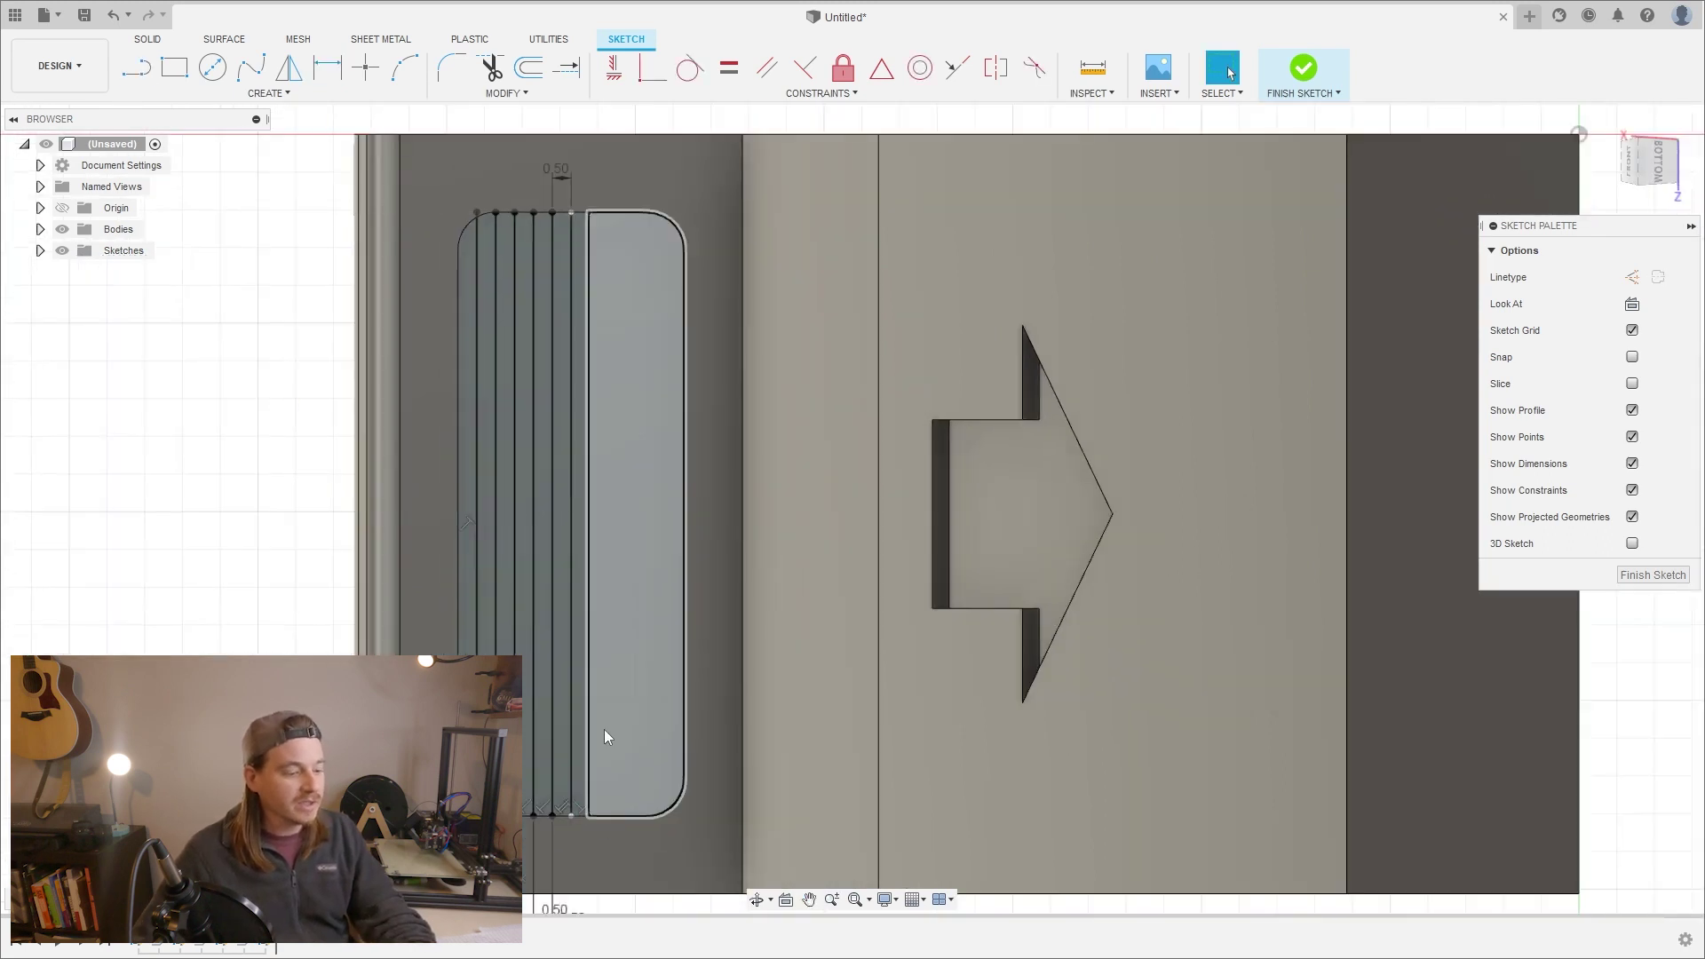
Fill the rest of the pocket floor with lengthwise lines up to the edge nearest the arrow, dimensioned 0.5 mm apart.
scroll(604, 728, "up", 2)
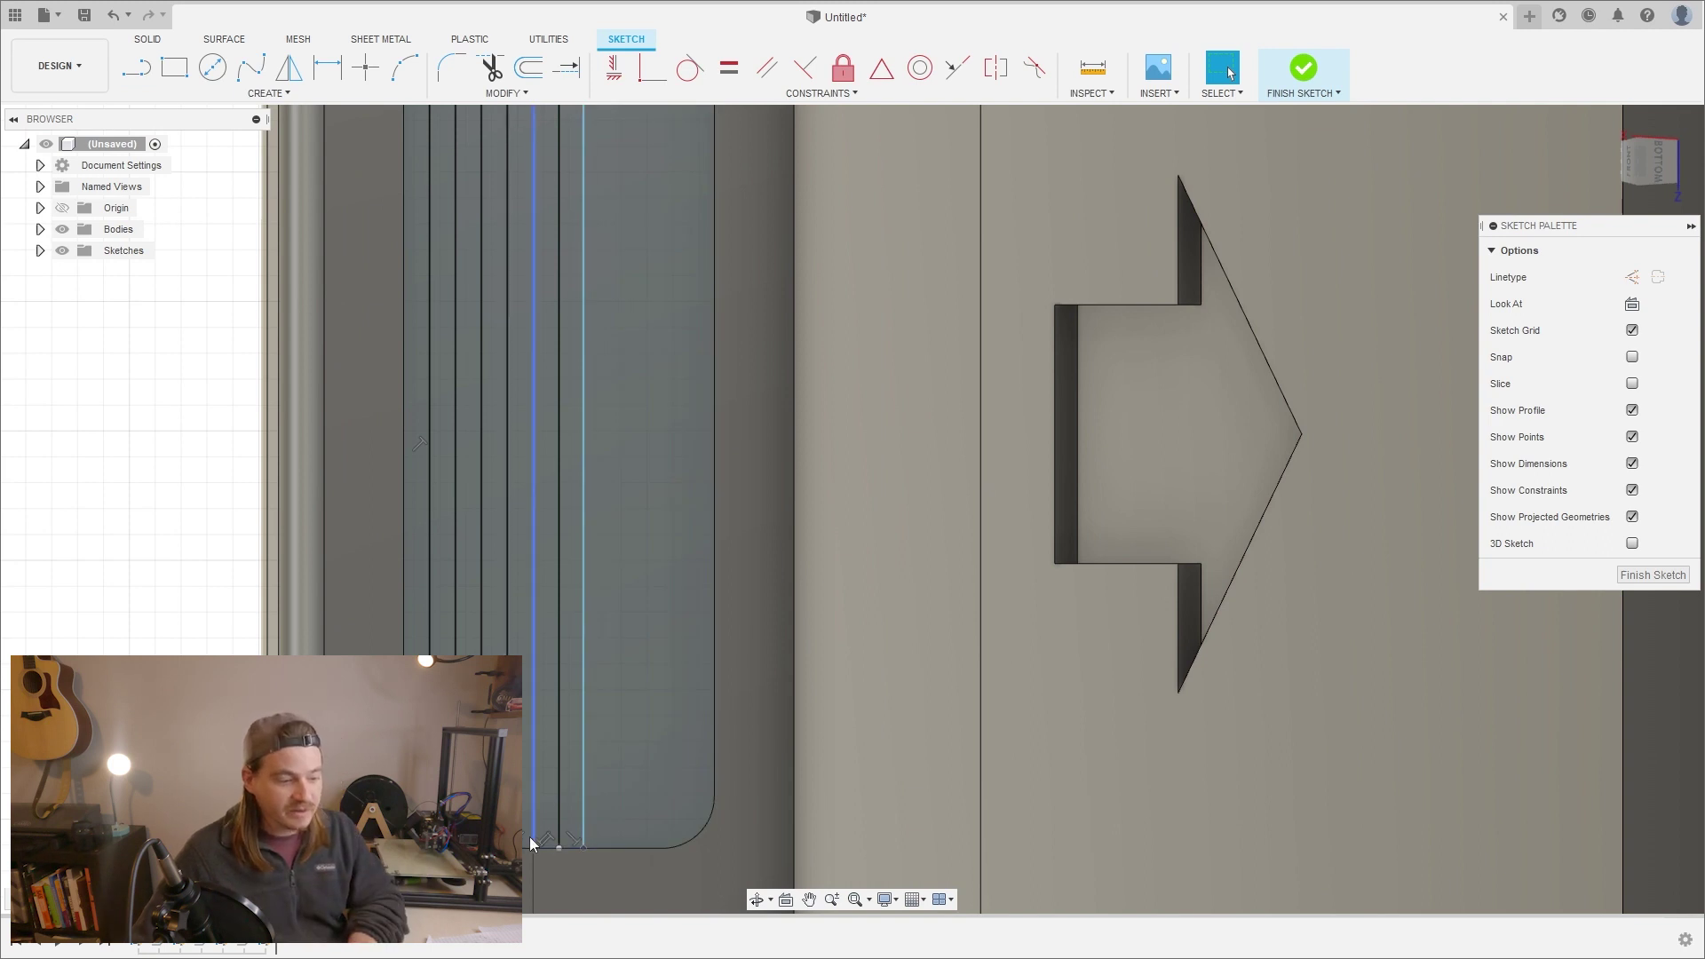
scroll(529, 836, "up", 1)
scroll(564, 825, "up", 2)
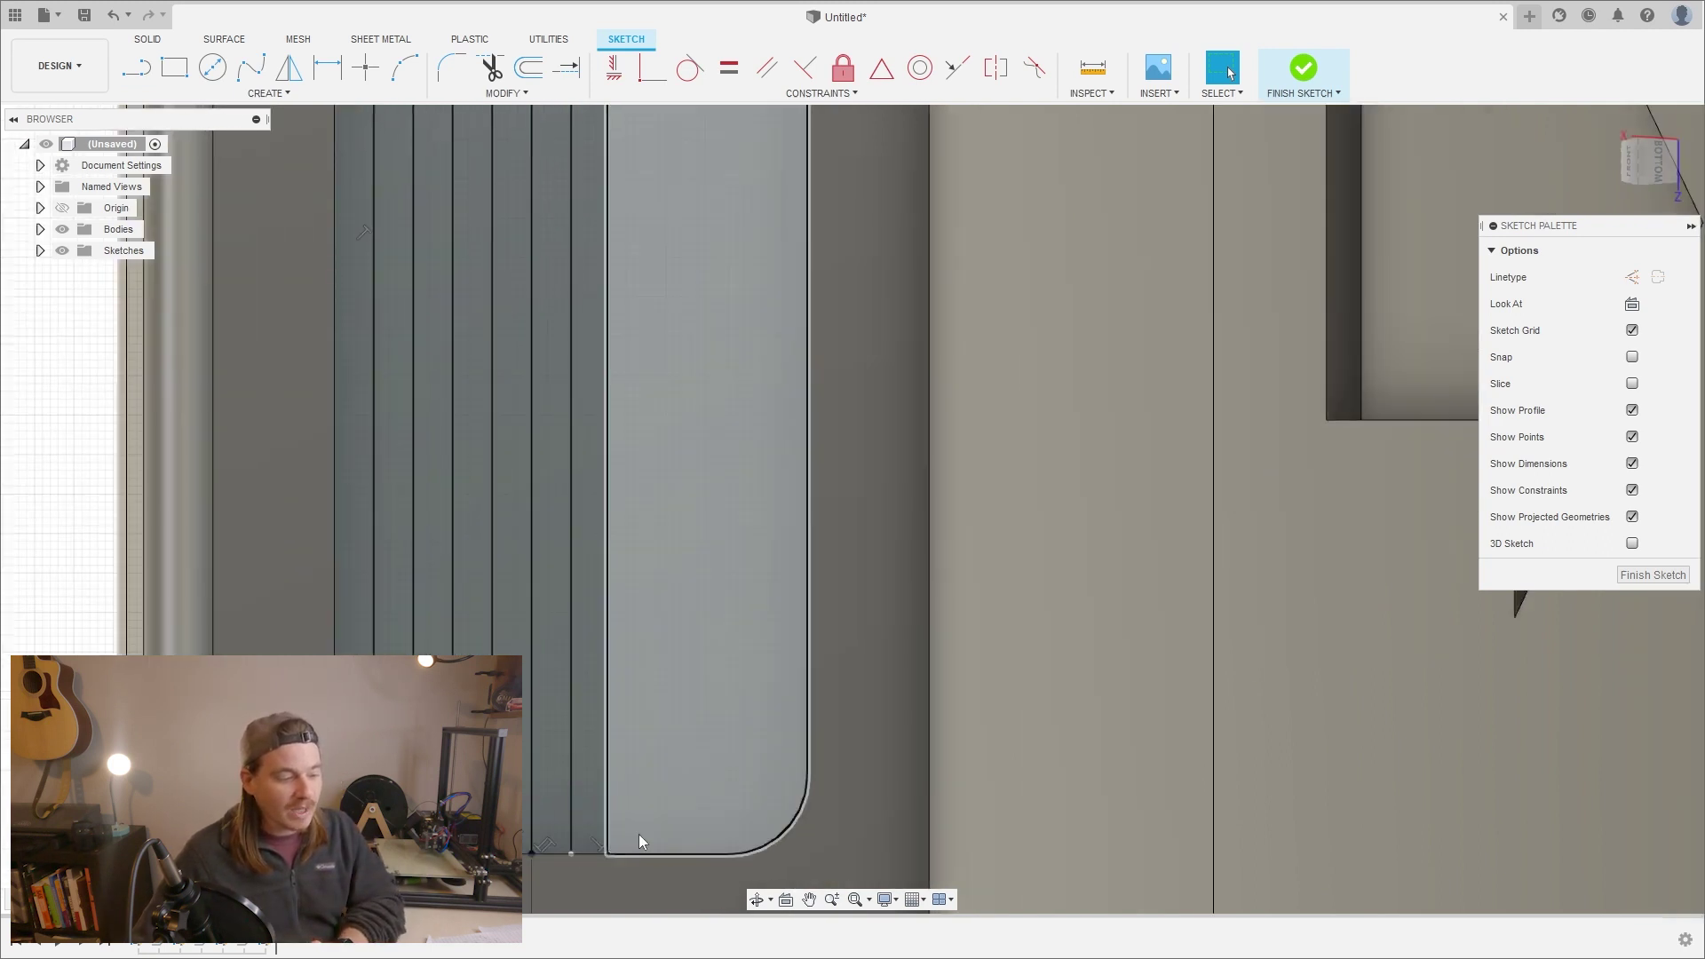
scroll(567, 762, "down", 3)
key("Escape")
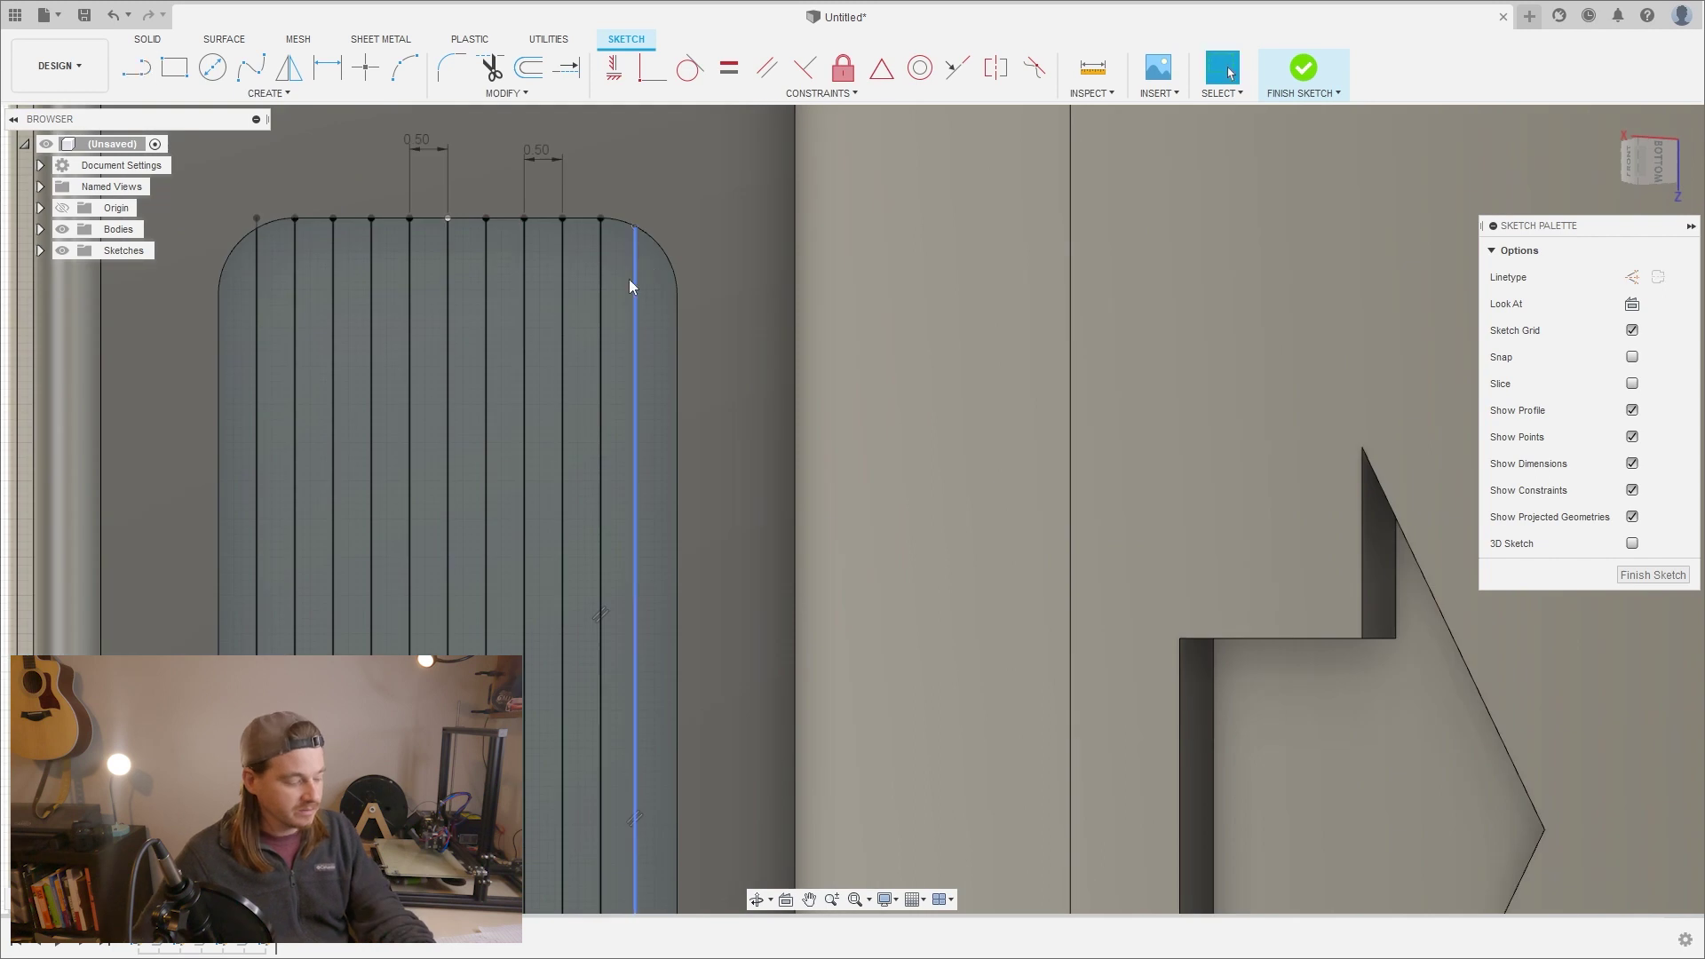
key("d")
left_click(638, 187)
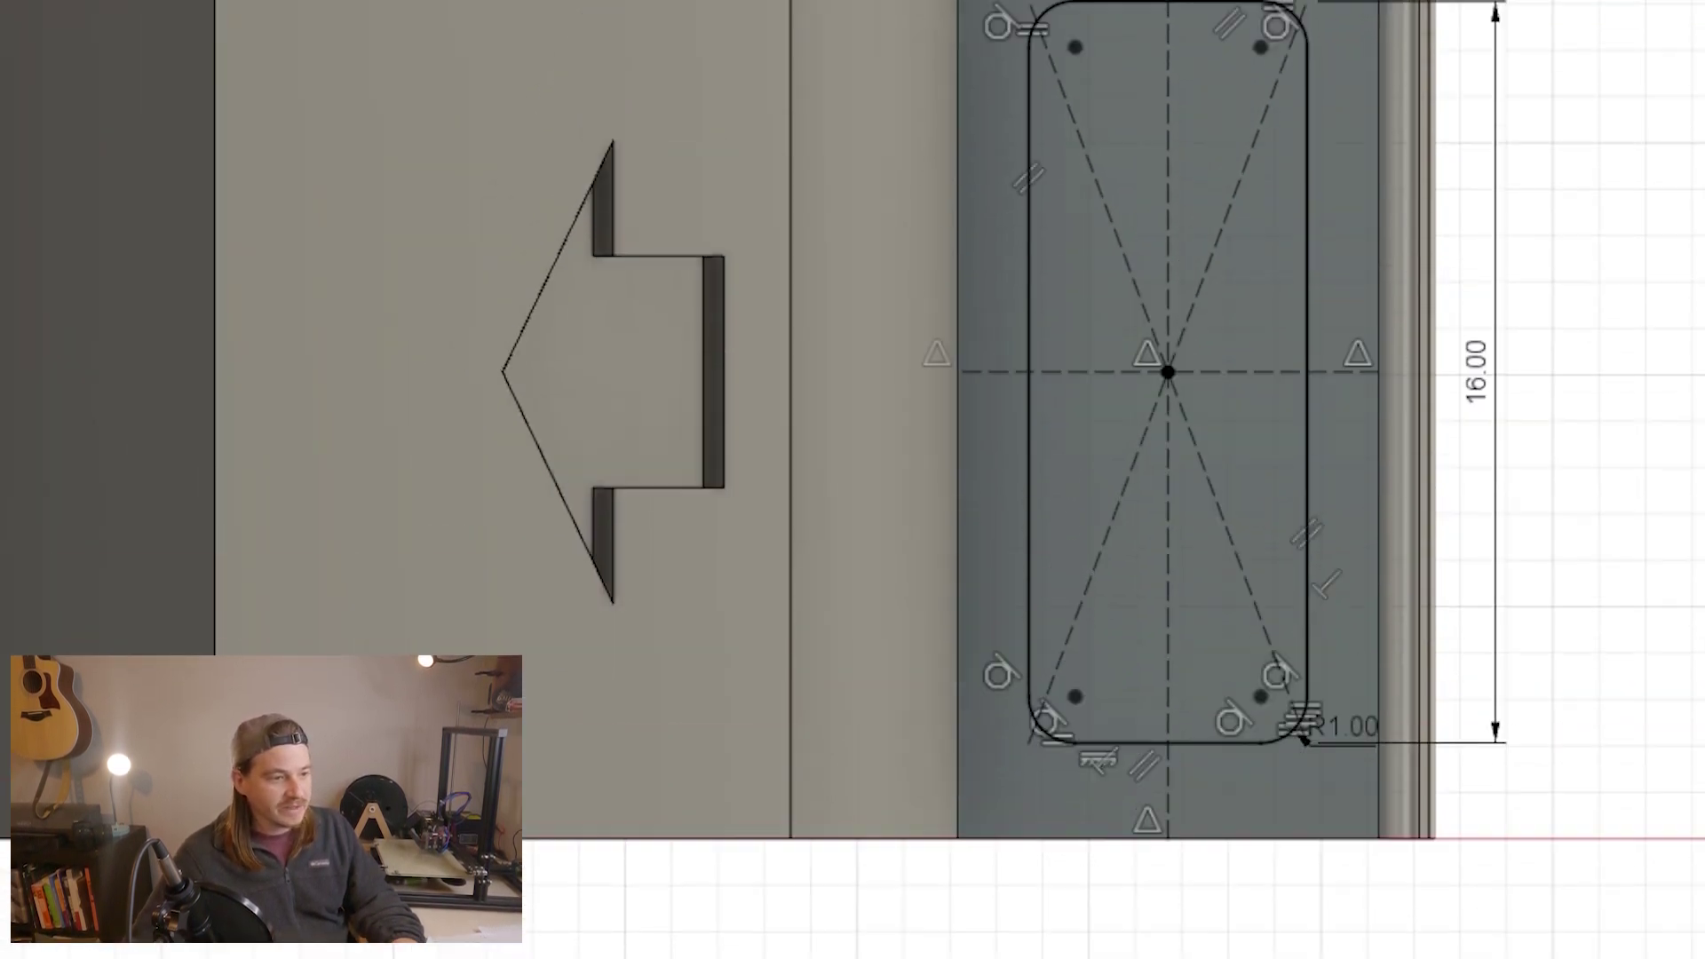
Edit the earlier grip pocket sketch and set the pocket's width to 6.5 mm.
double_click(1190, 178)
type("6.5")
key("Return")
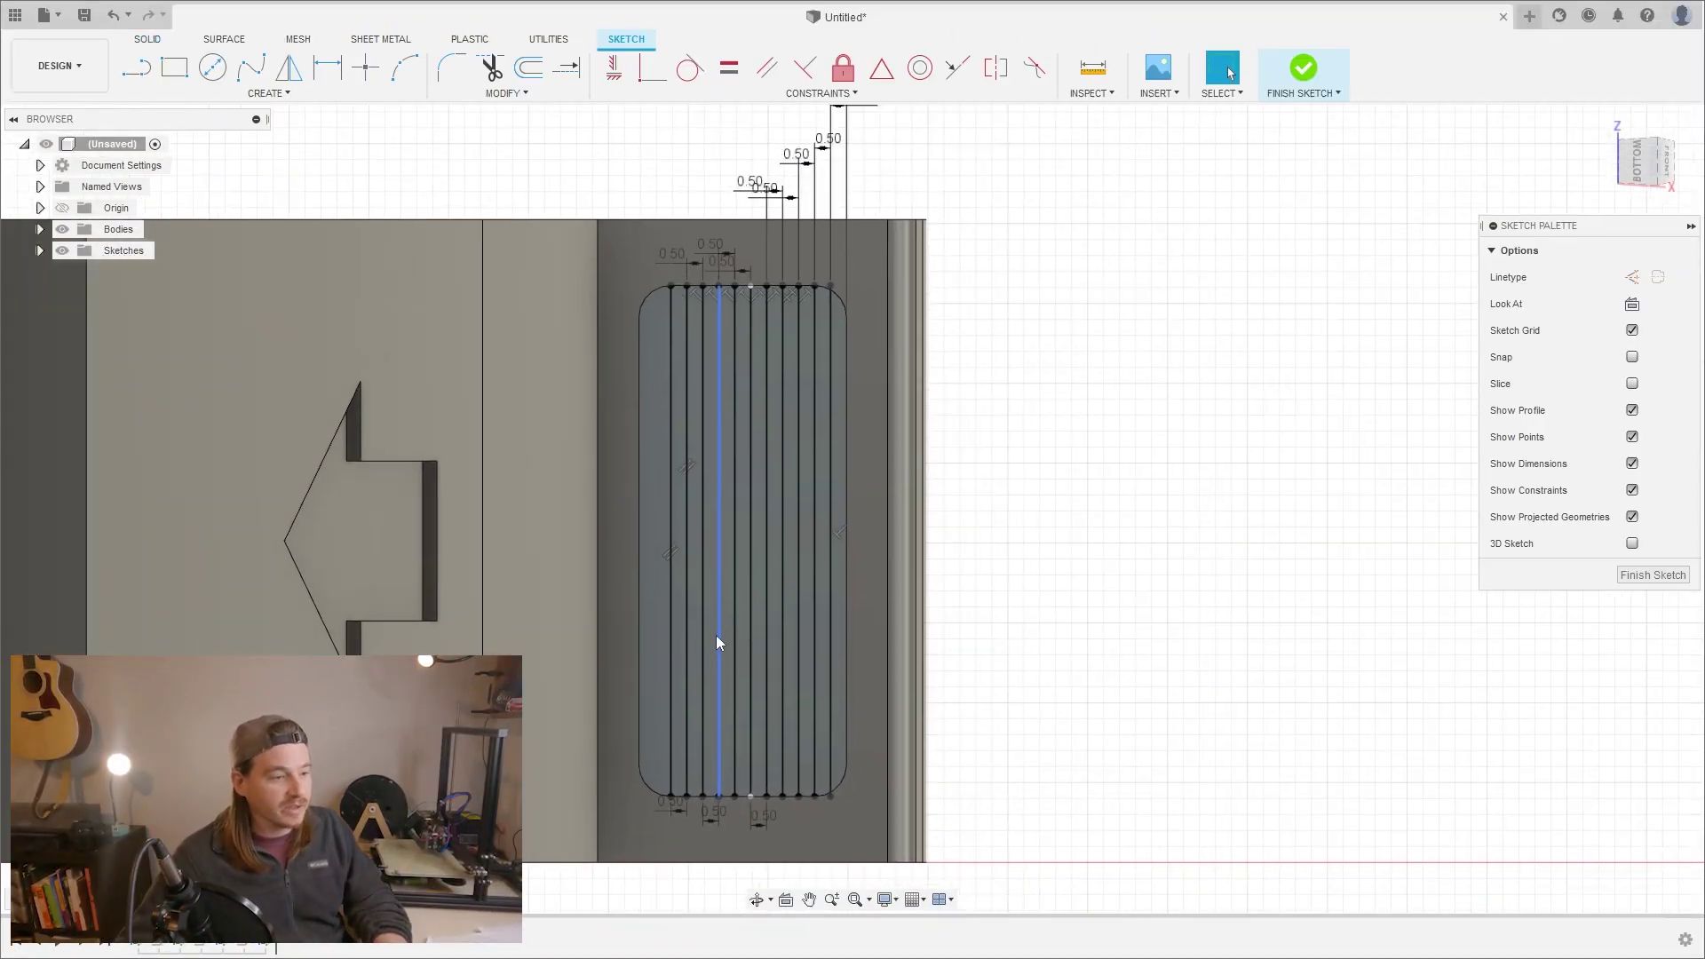
Add a twelfth lengthwise line in the wider gap beside the pocket edge nearest the arrow.
scroll(706, 631, "up", 3)
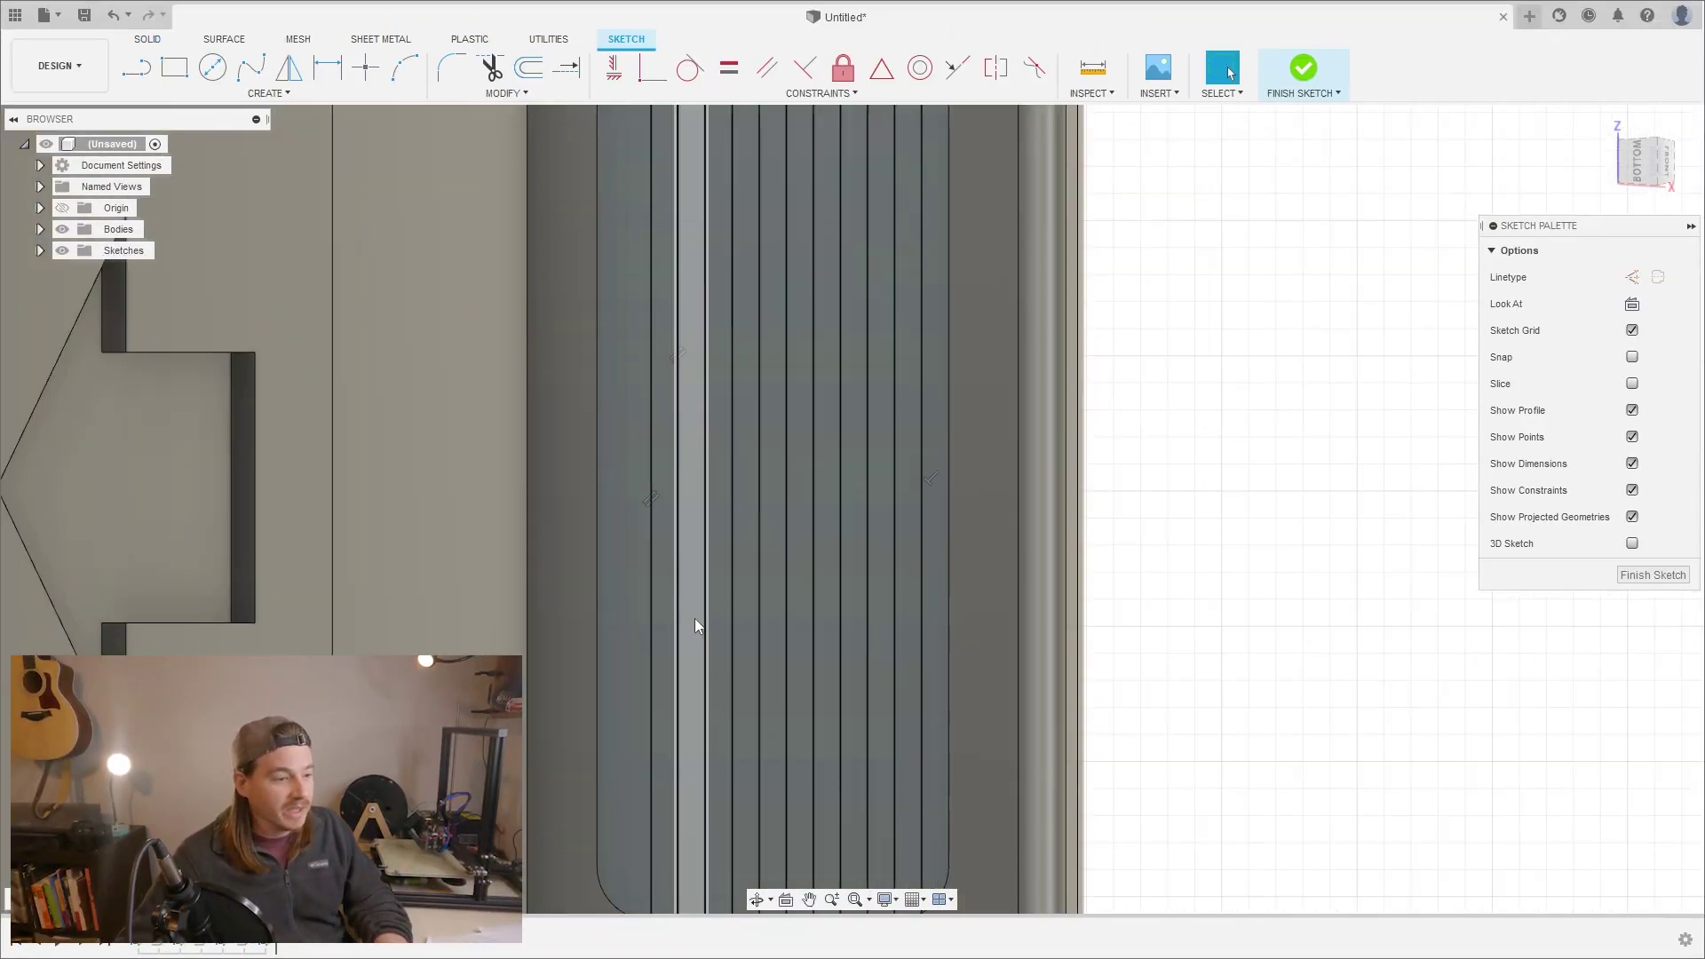
scroll(525, 478, "down", 3)
key("l")
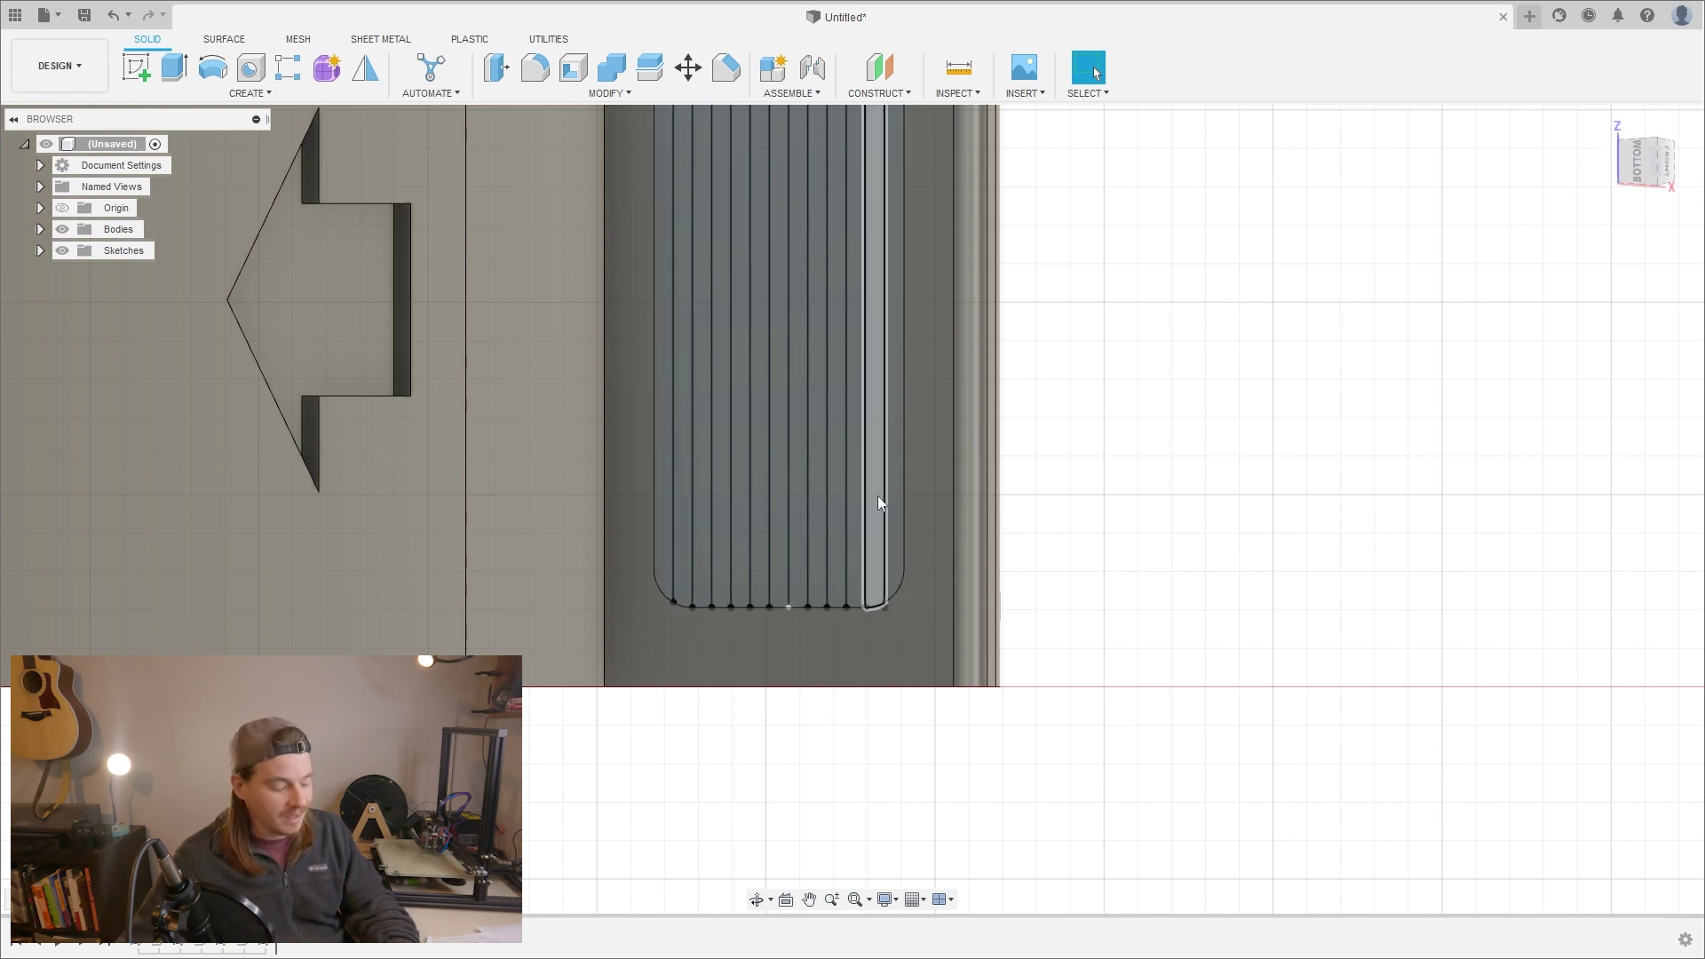
Extrude six alternate strips of the pocket floor into raised grip ribs.
left_click(175, 67)
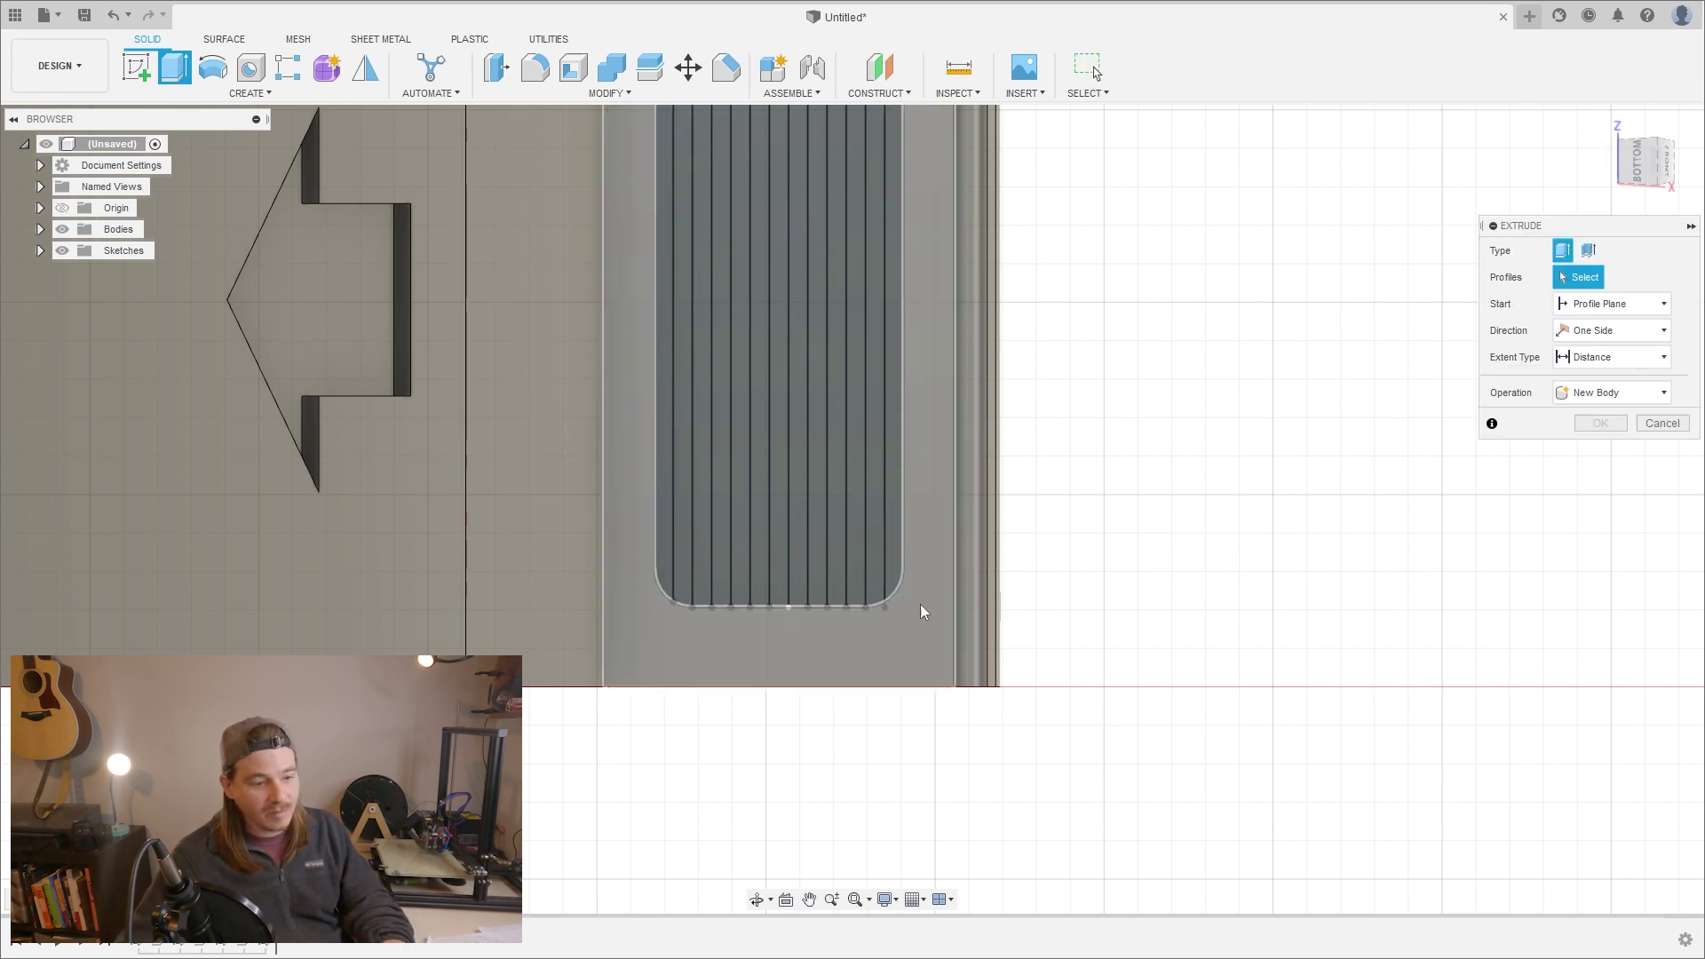
left_click(875, 563)
left_click(835, 568)
left_click(799, 576)
left_click(759, 575)
left_click(719, 577)
left_click(682, 577)
middle_click_drag(1096, 614, 1142, 606, "shift")
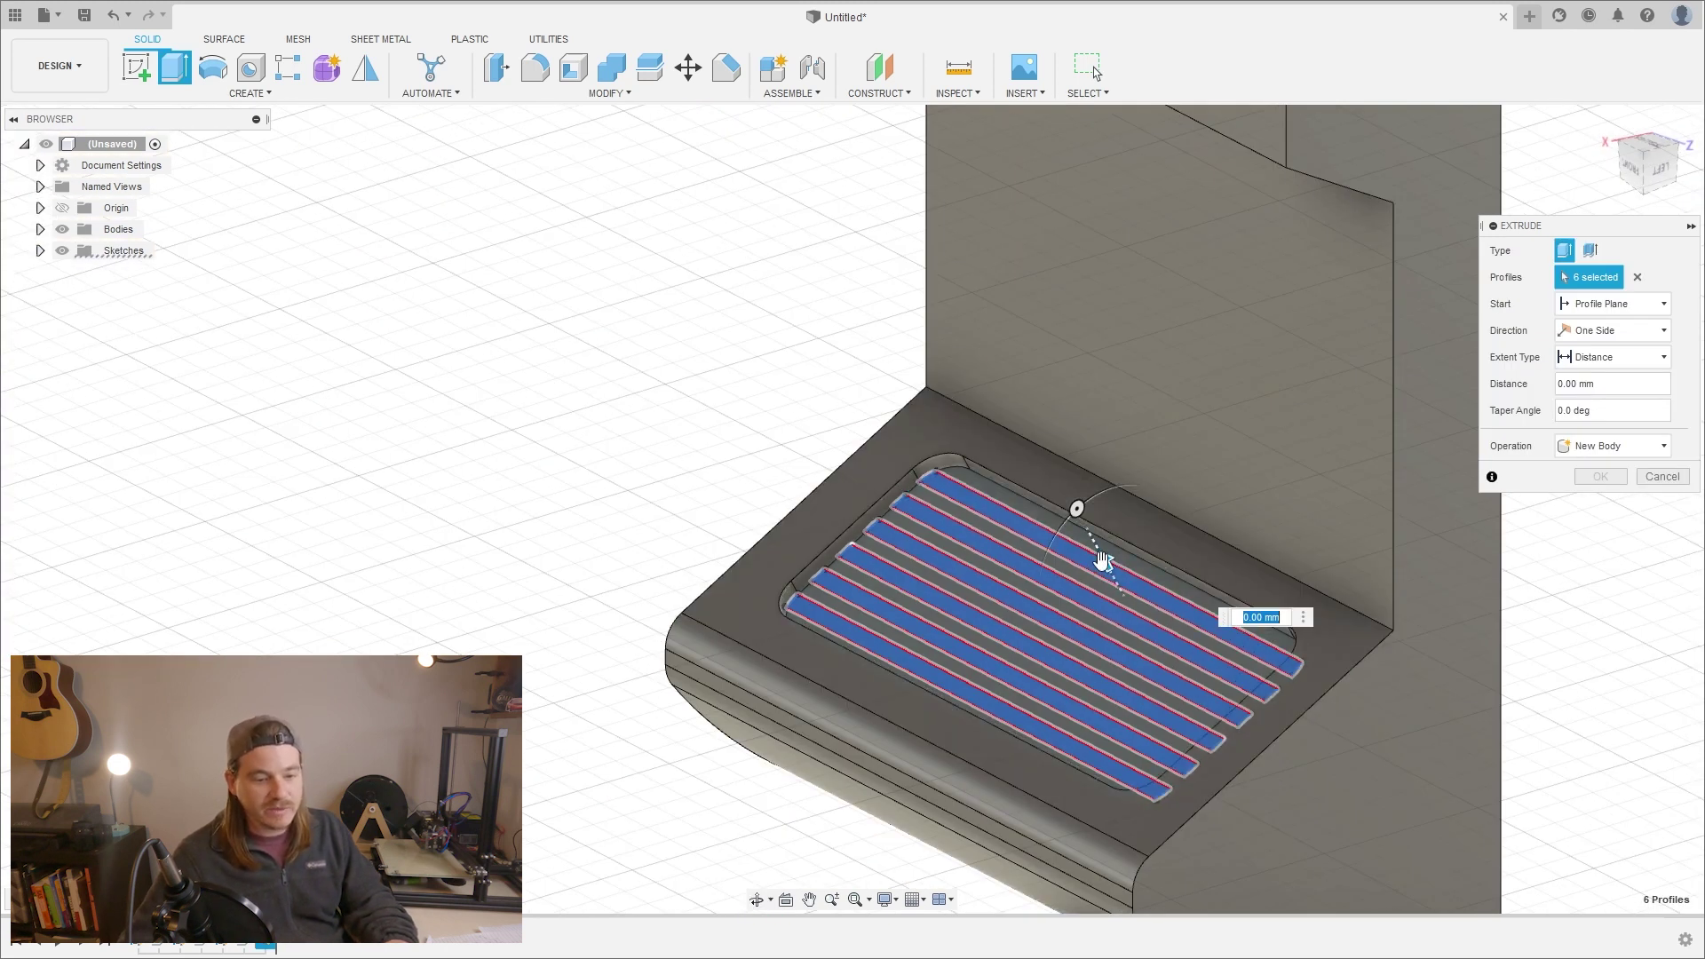
key("BackSpace")
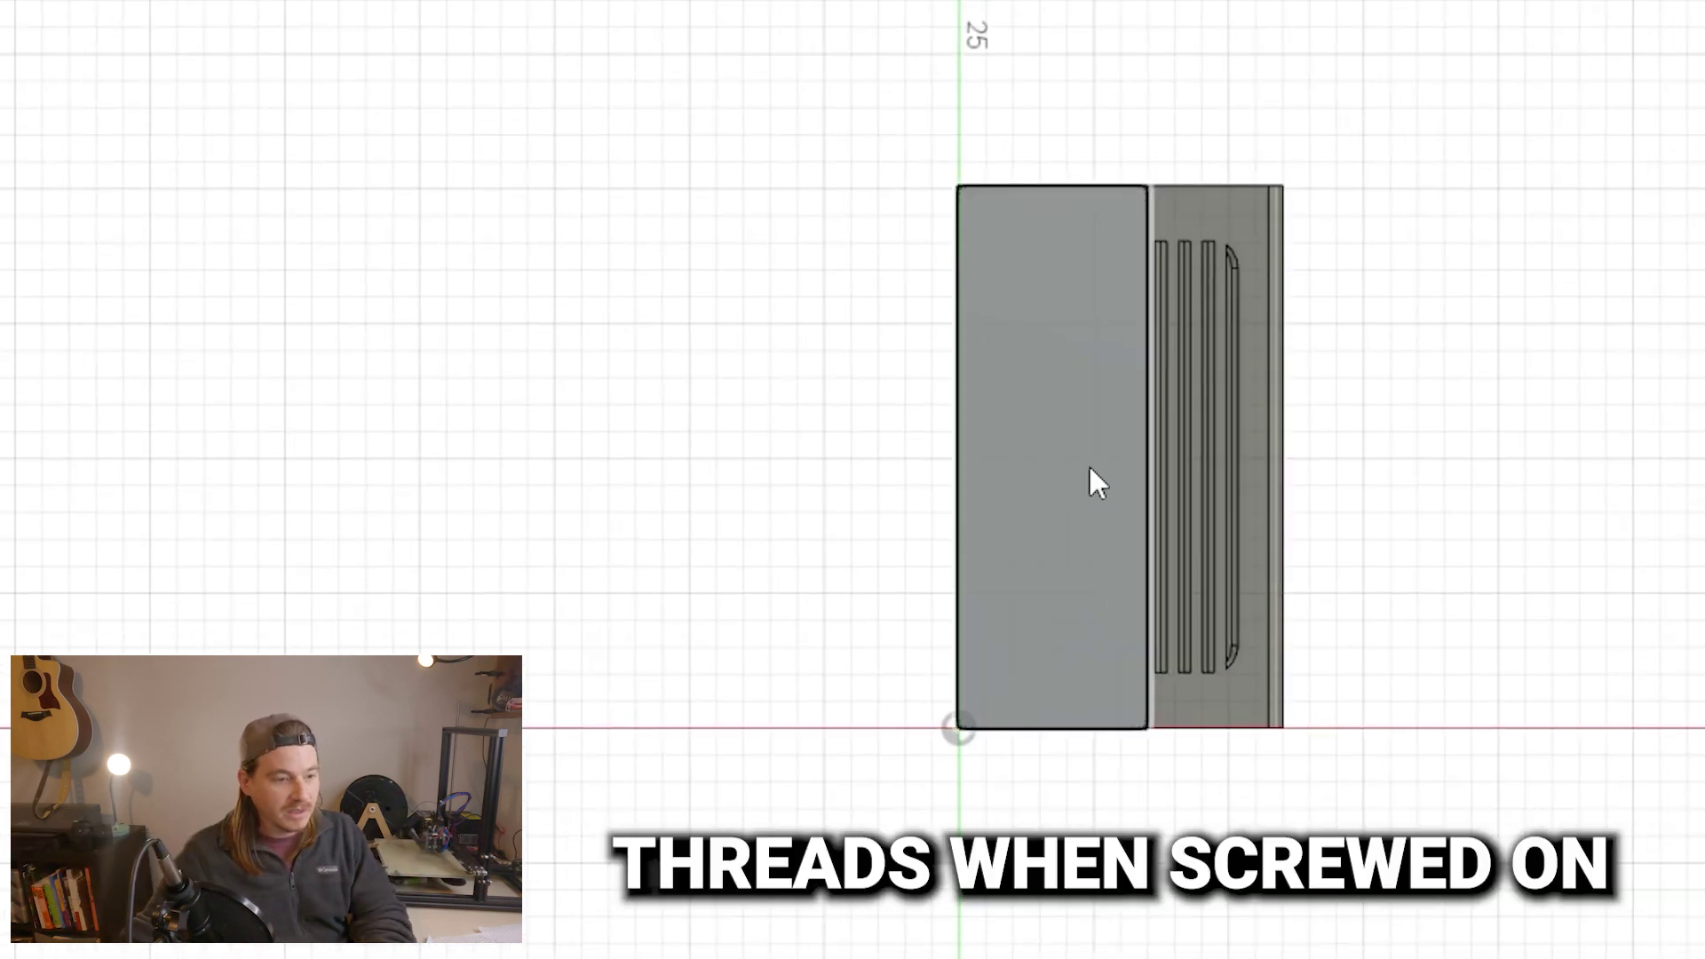
Draw a centre line across the latch's bottom end face between the midpoints of its two long edges.
left_click(959, 457)
left_click(1146, 457)
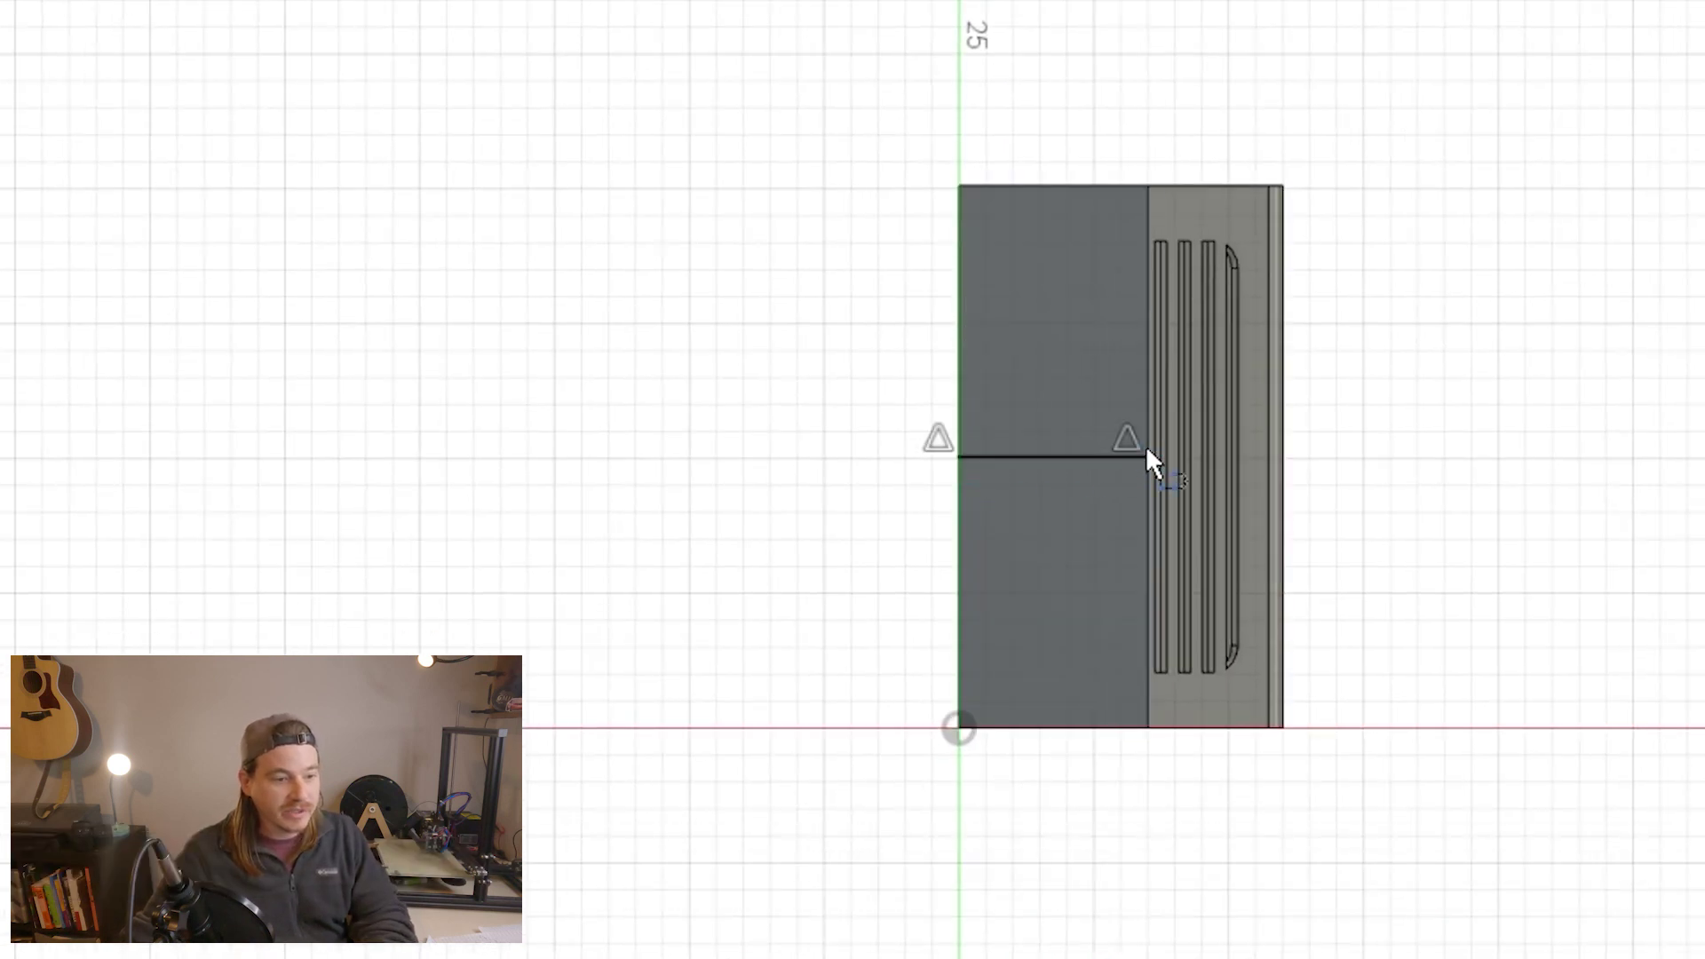
key("Escape")
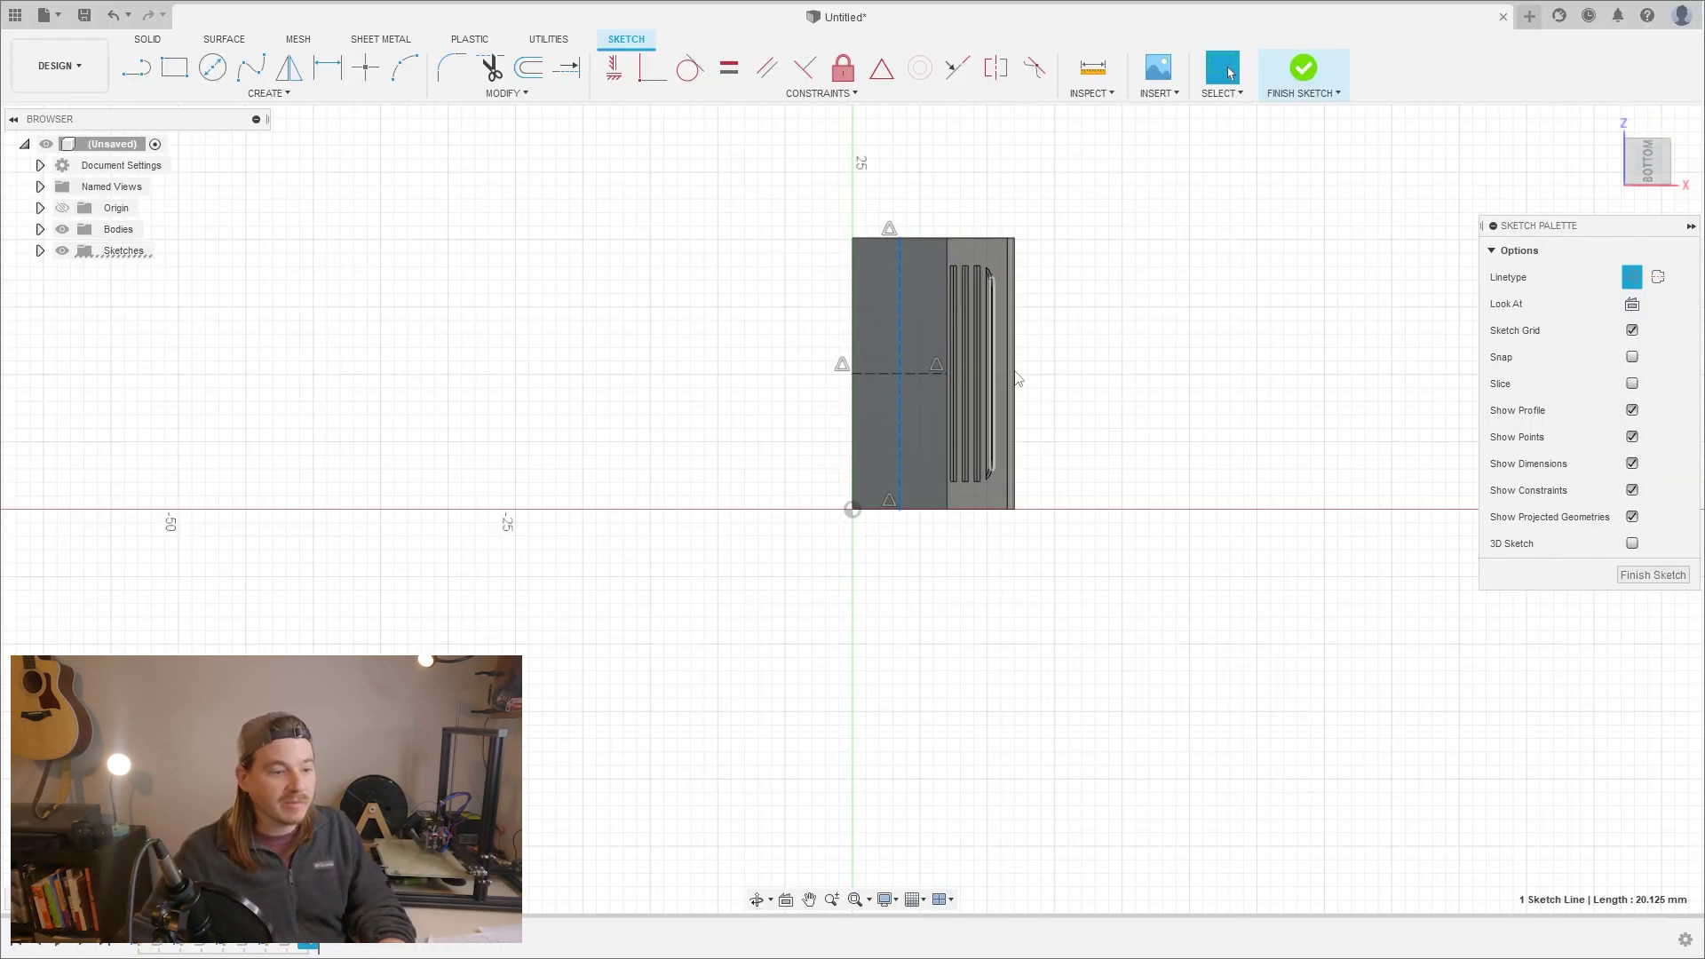
scroll(858, 332, "up", 4)
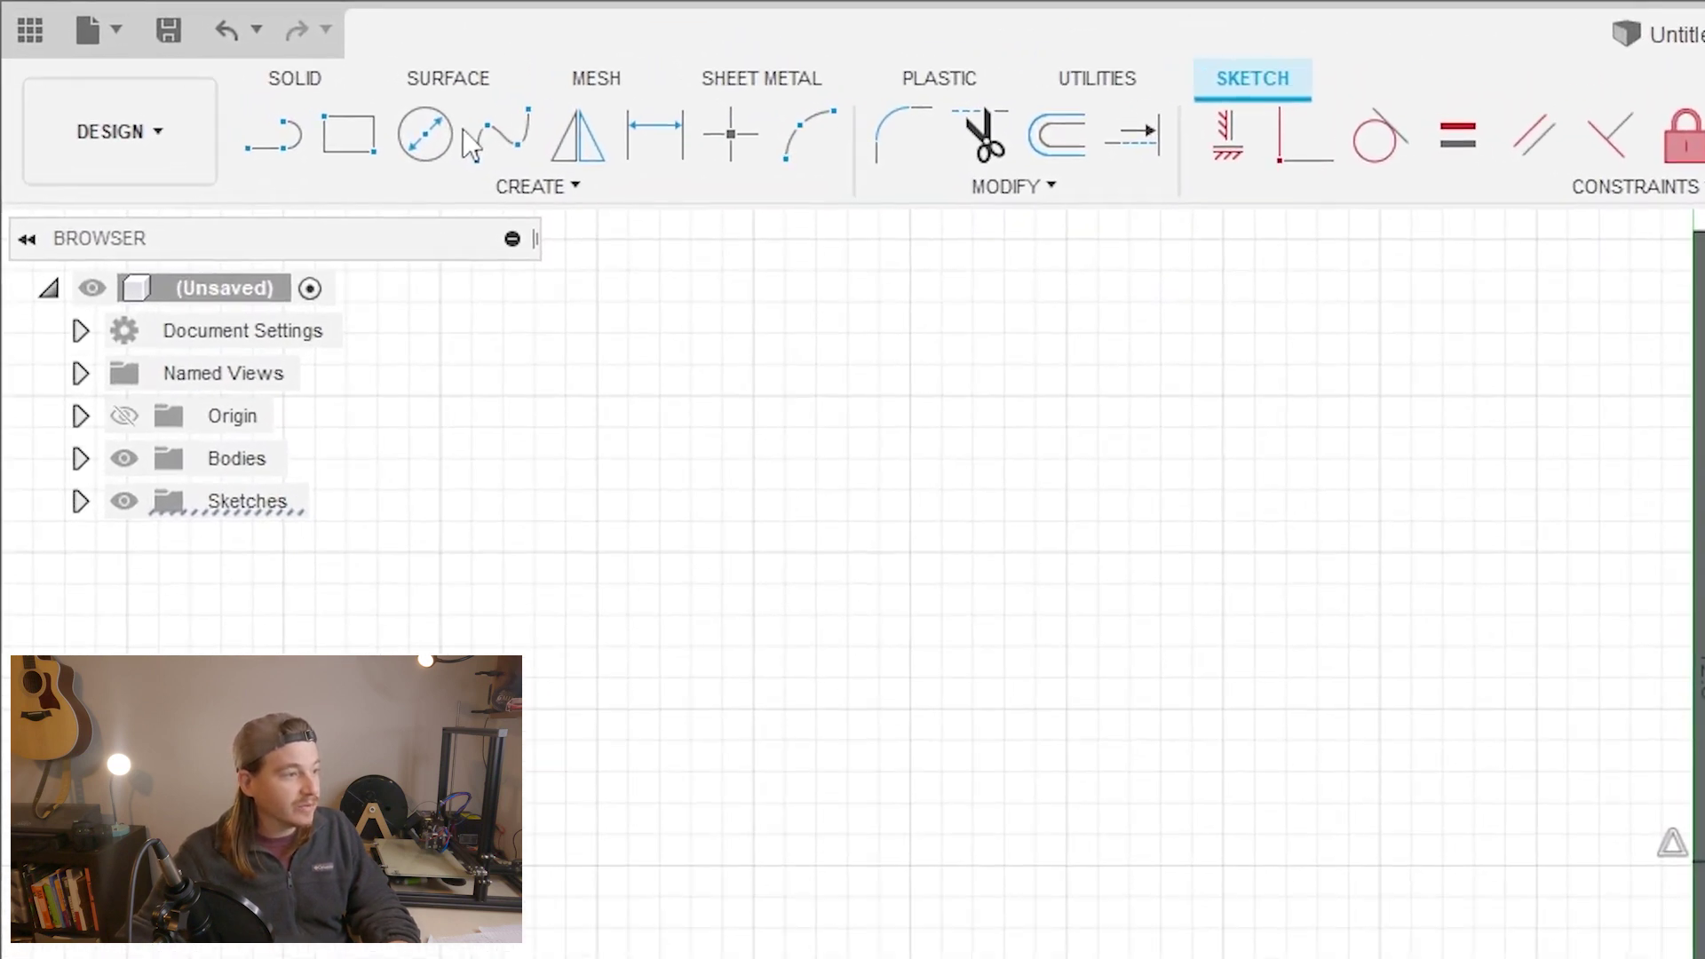
Draw a 4.3 mm diameter circle centred where the bottom face's two construction lines cross.
left_click(454, 135)
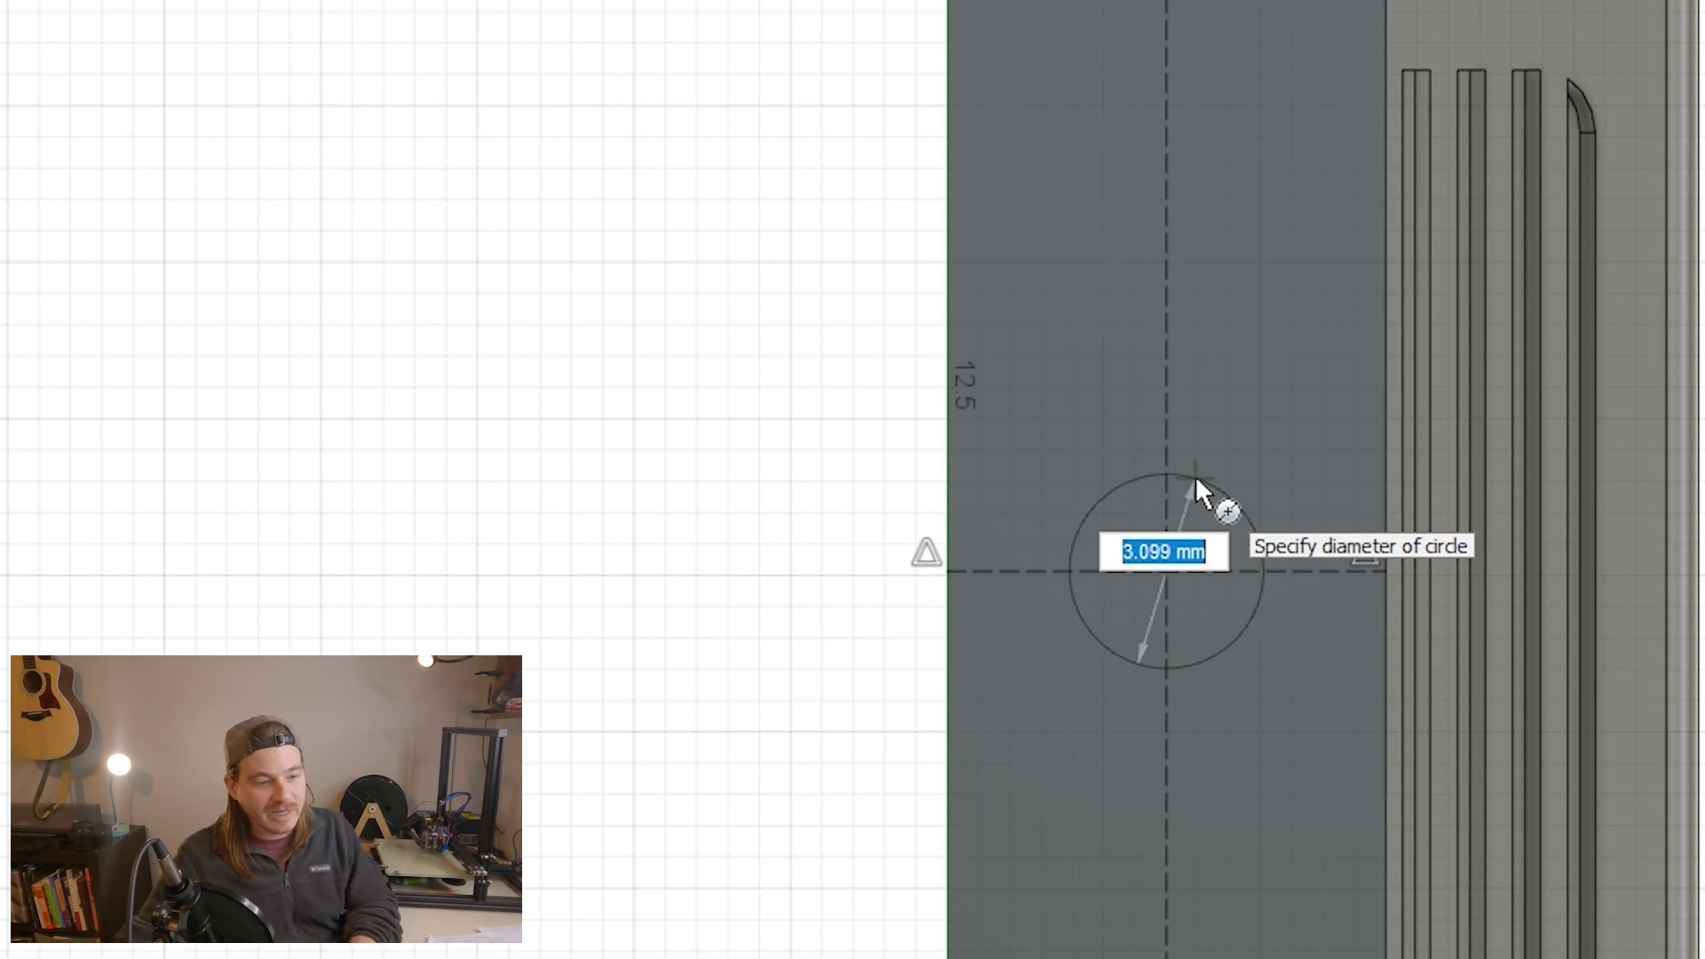
type("4.3")
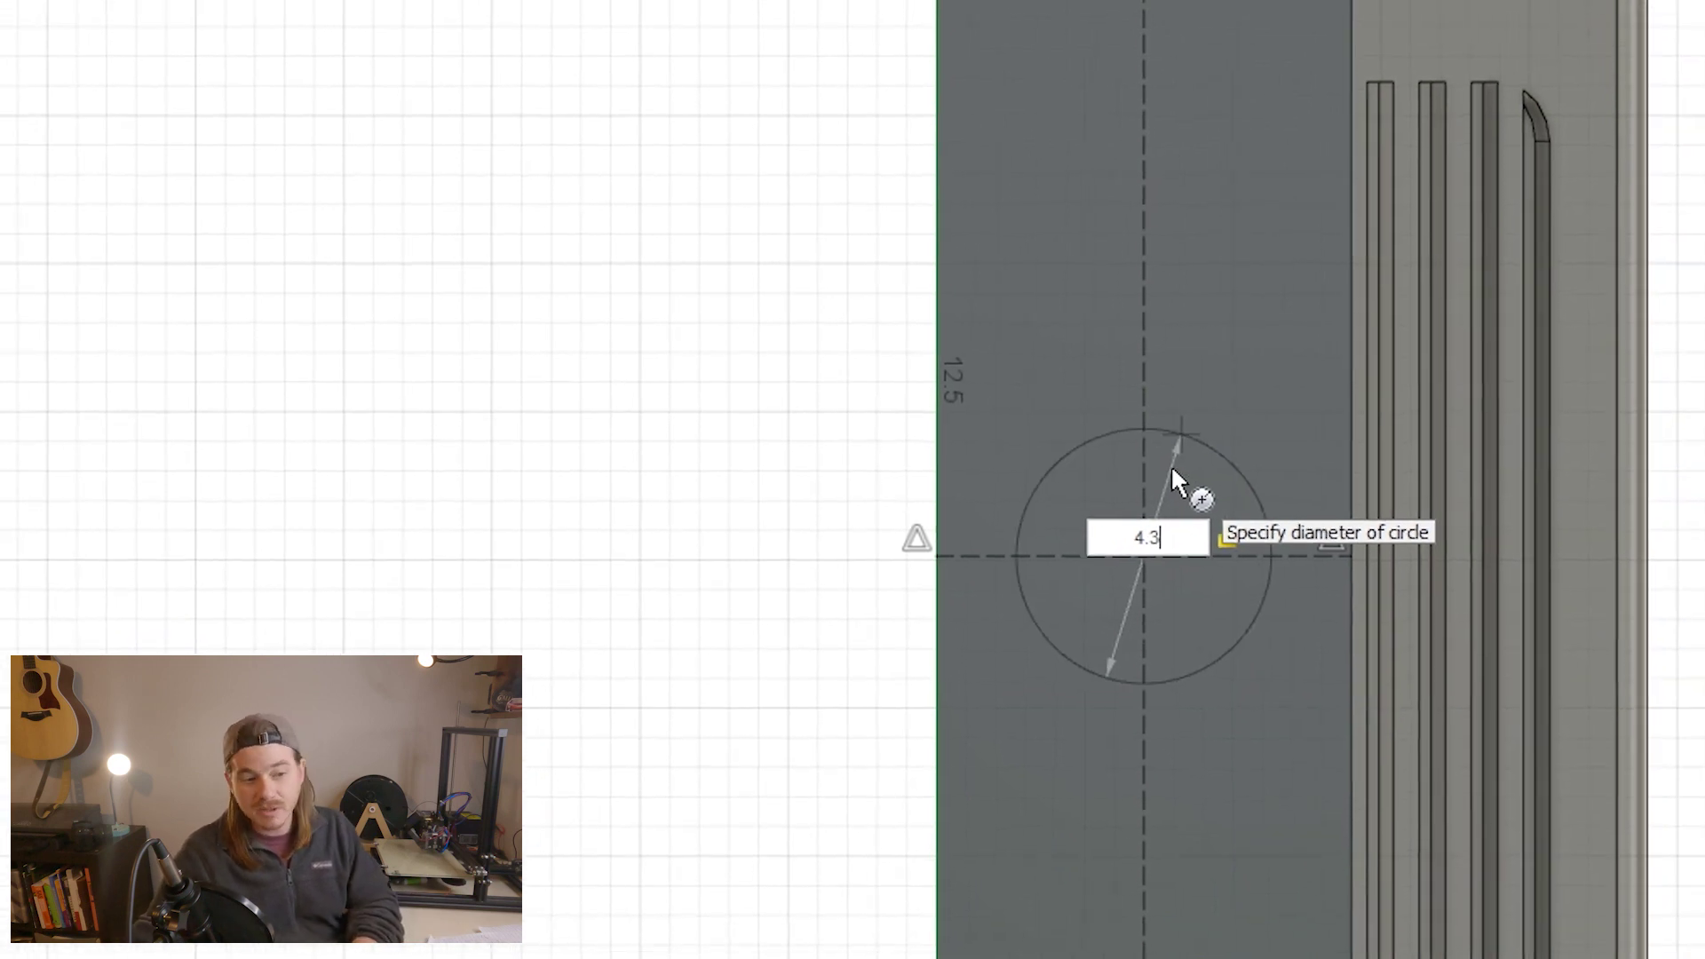
key("Return")
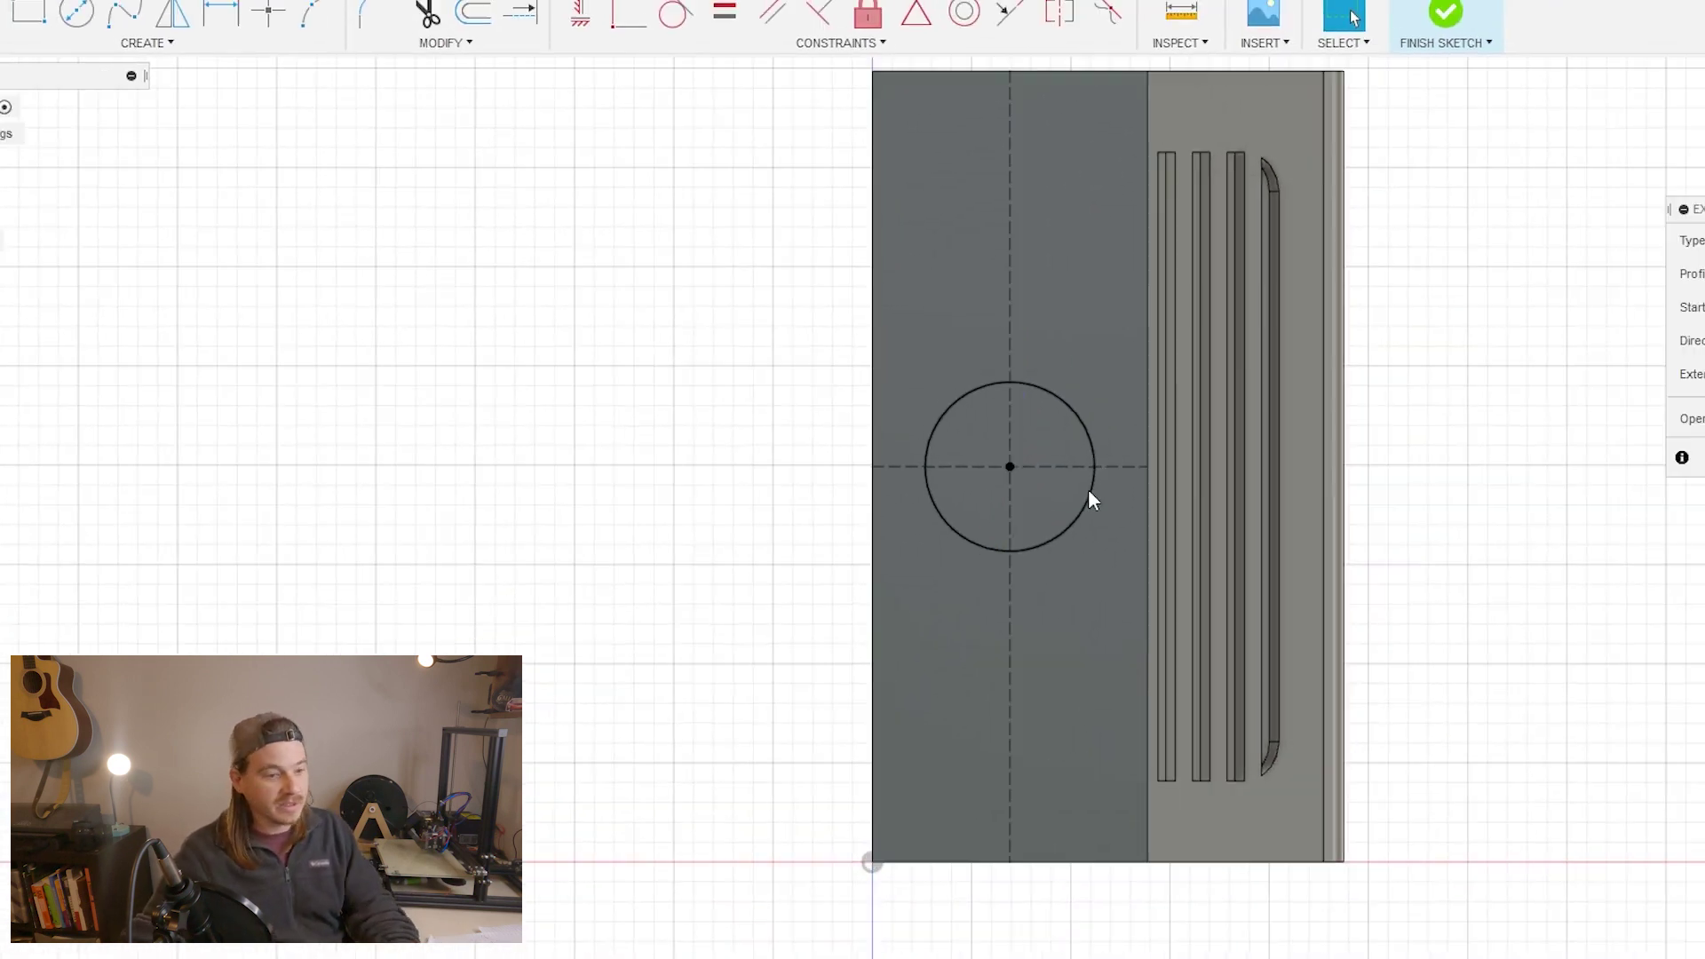
Extrude the circle -15 mm as a cut to make the screw hole in the bottom end face.
key("e")
left_click(1042, 472)
type("-1")
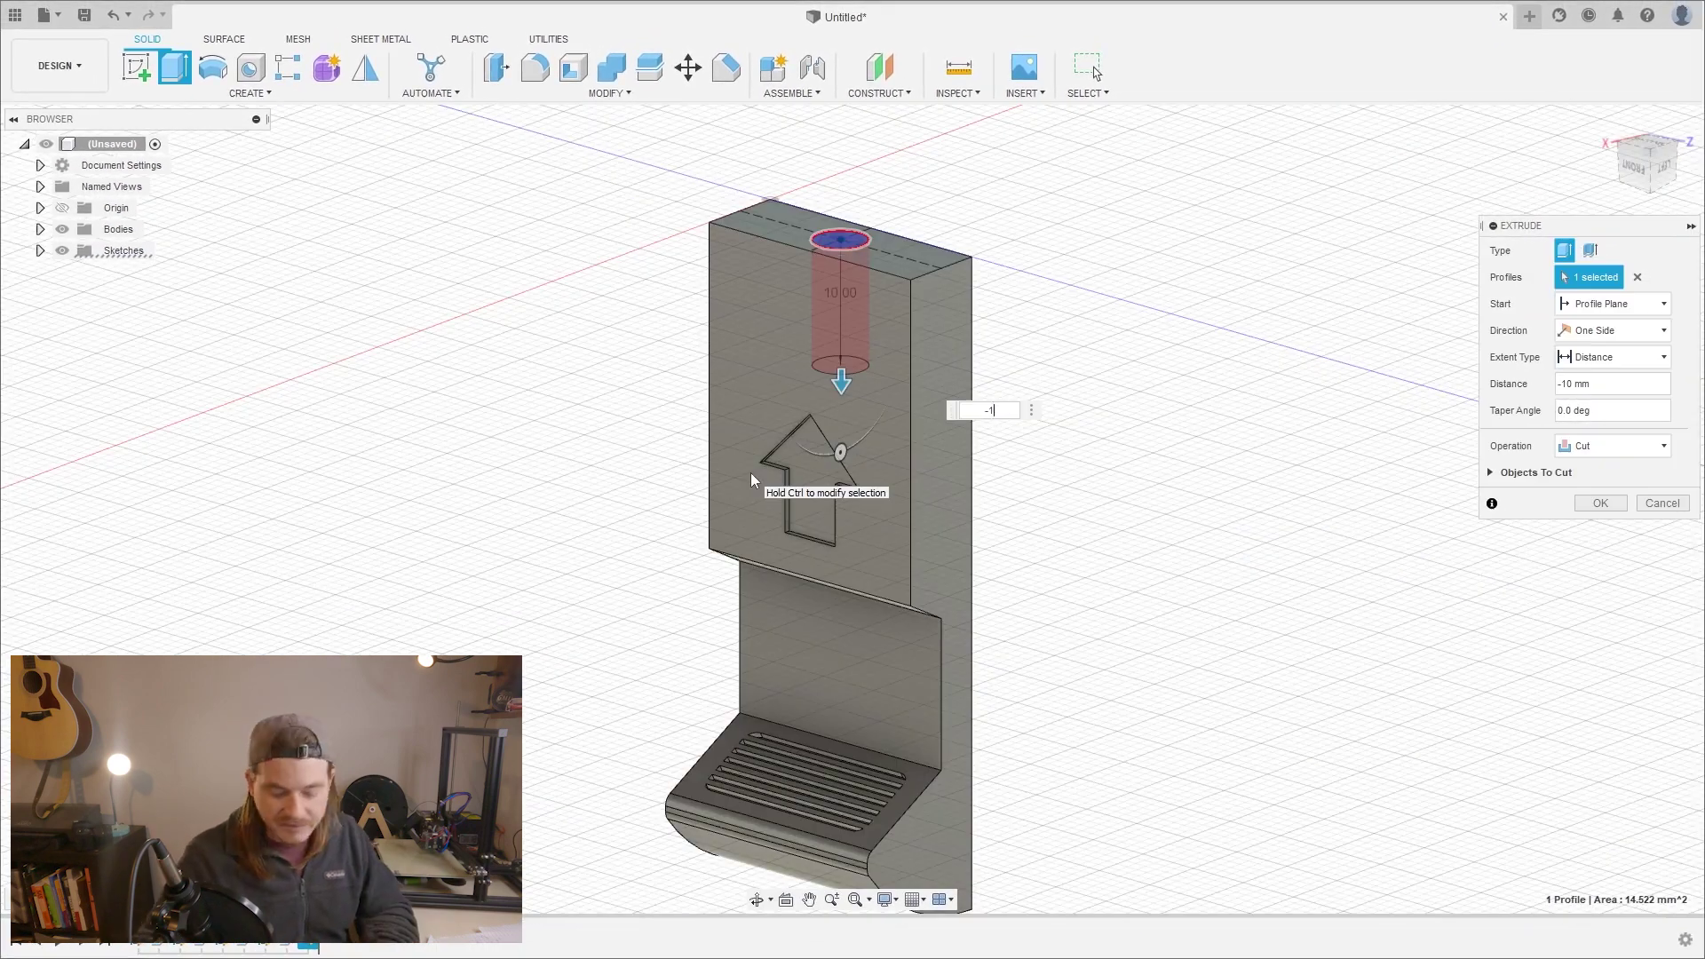
type("5")
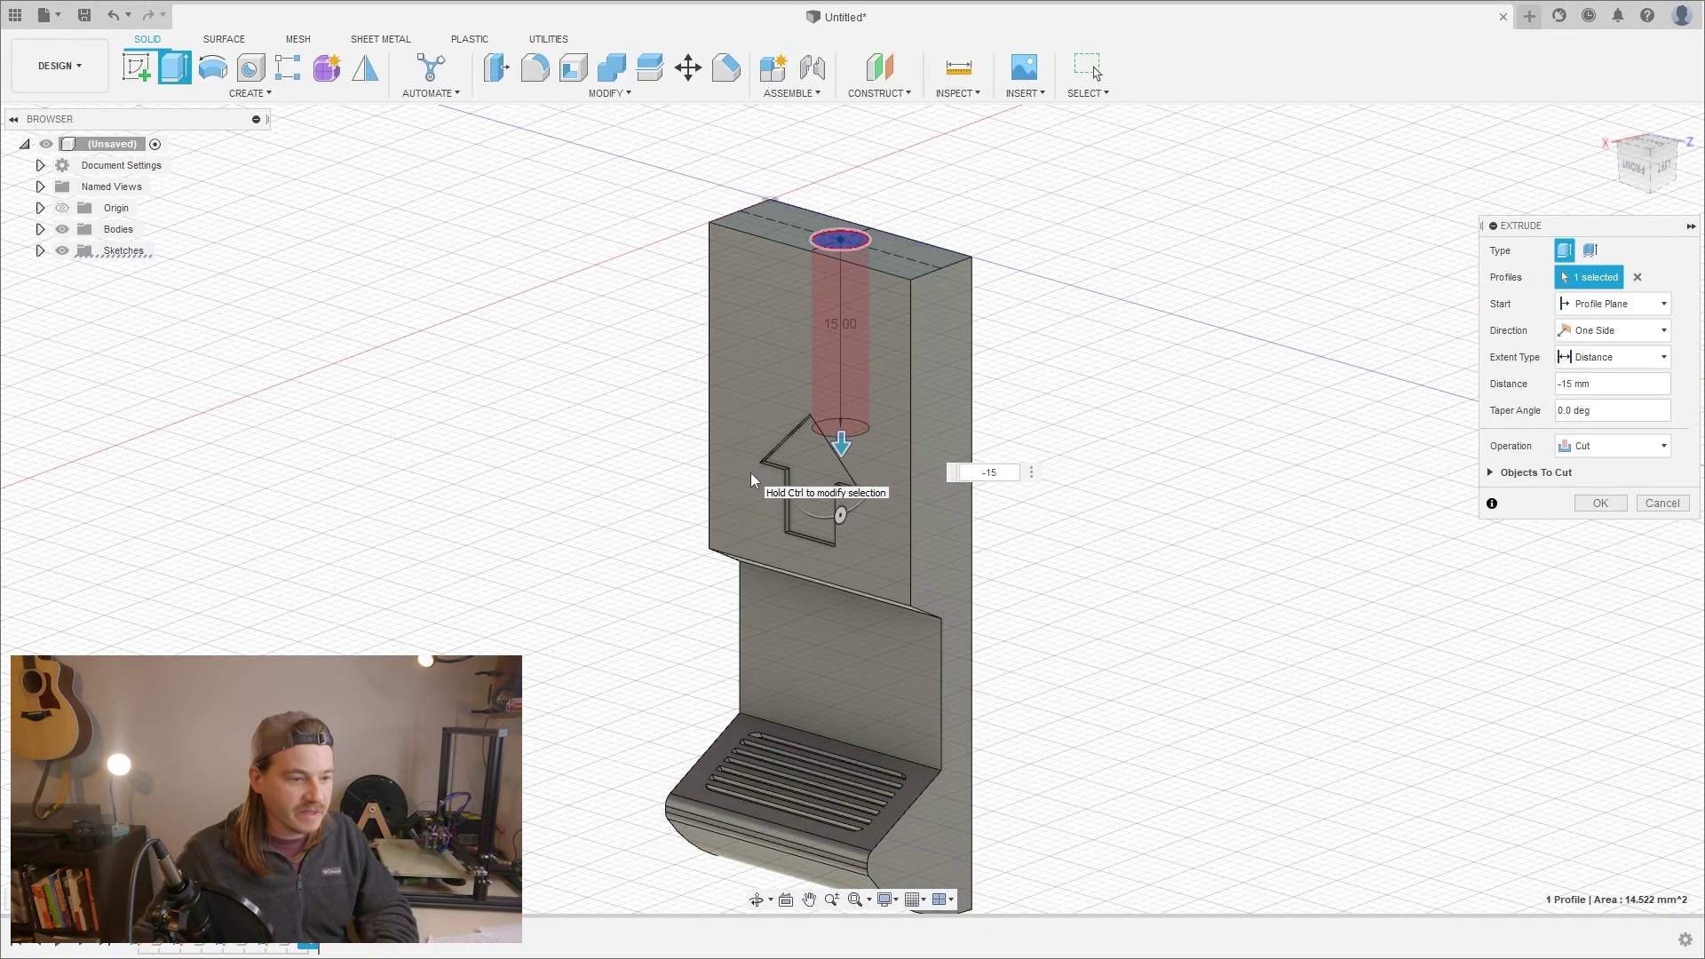
key("Return")
Fillet the three crosswise edges around the notch below the hook with a 0.5 mm radius.
middle_click_drag(751, 479, 1232, 691, "shift")
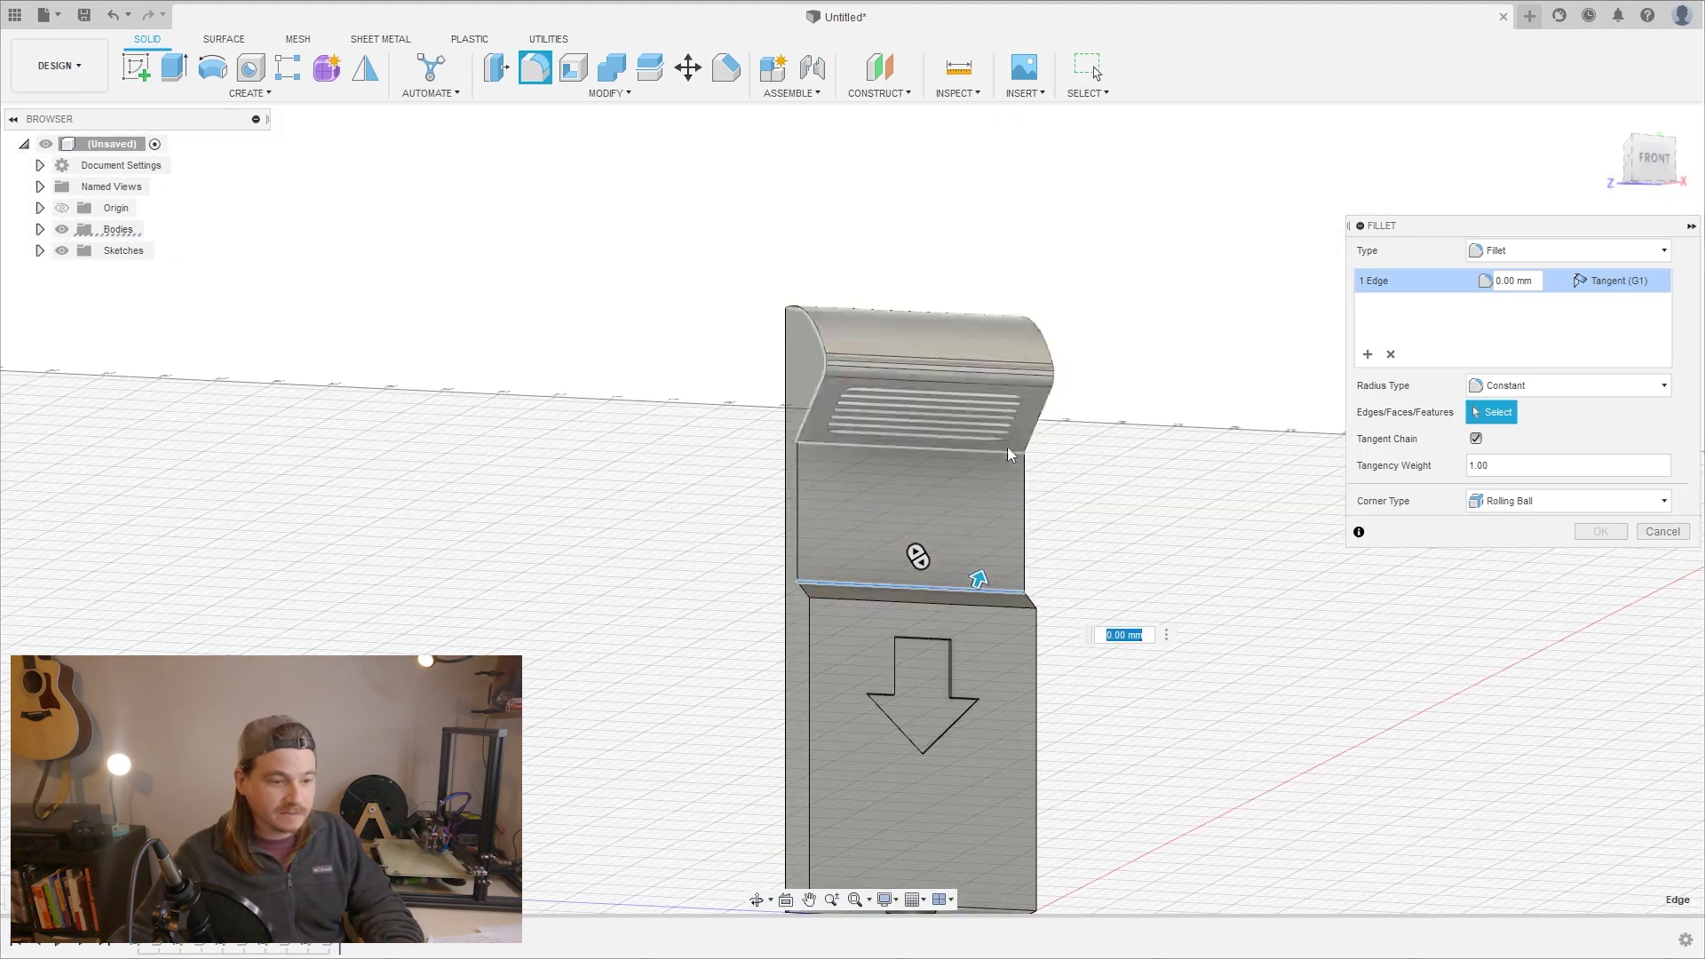
type(".5")
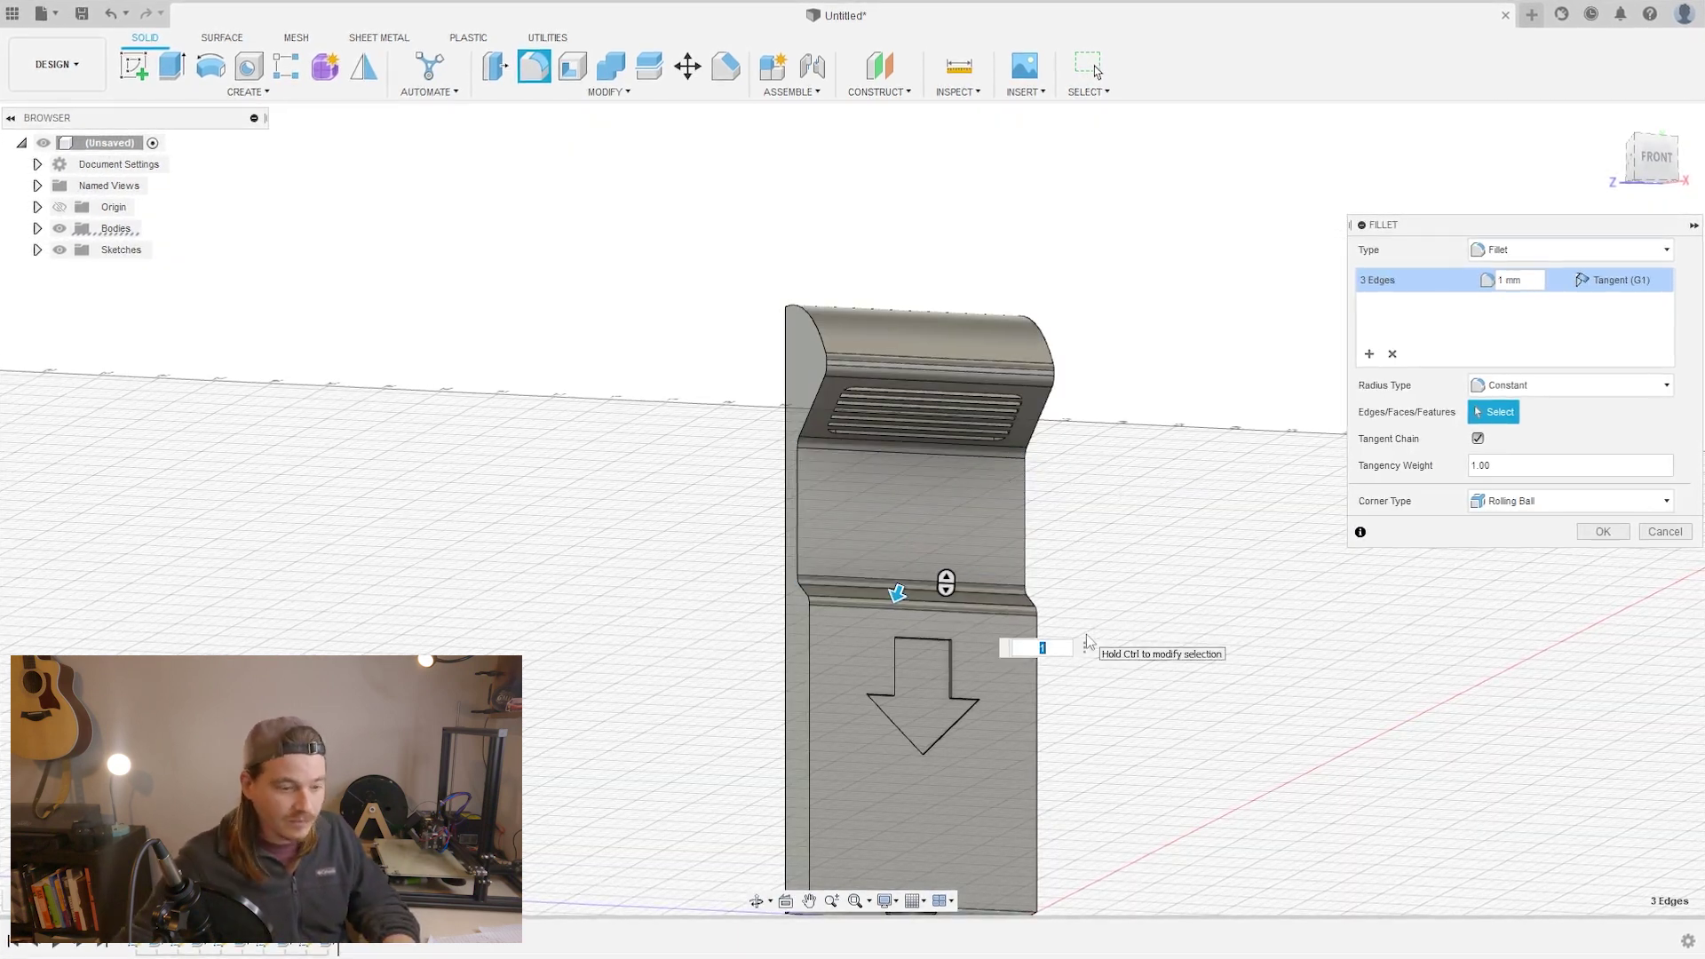
key("Return")
Start a 1 mm fillet on the outline edges along both sides of the latch.
key("f")
left_click(797, 472)
type("1")
middle_click_drag(1154, 484, 1042, 479, "shift")
left_click(1044, 488)
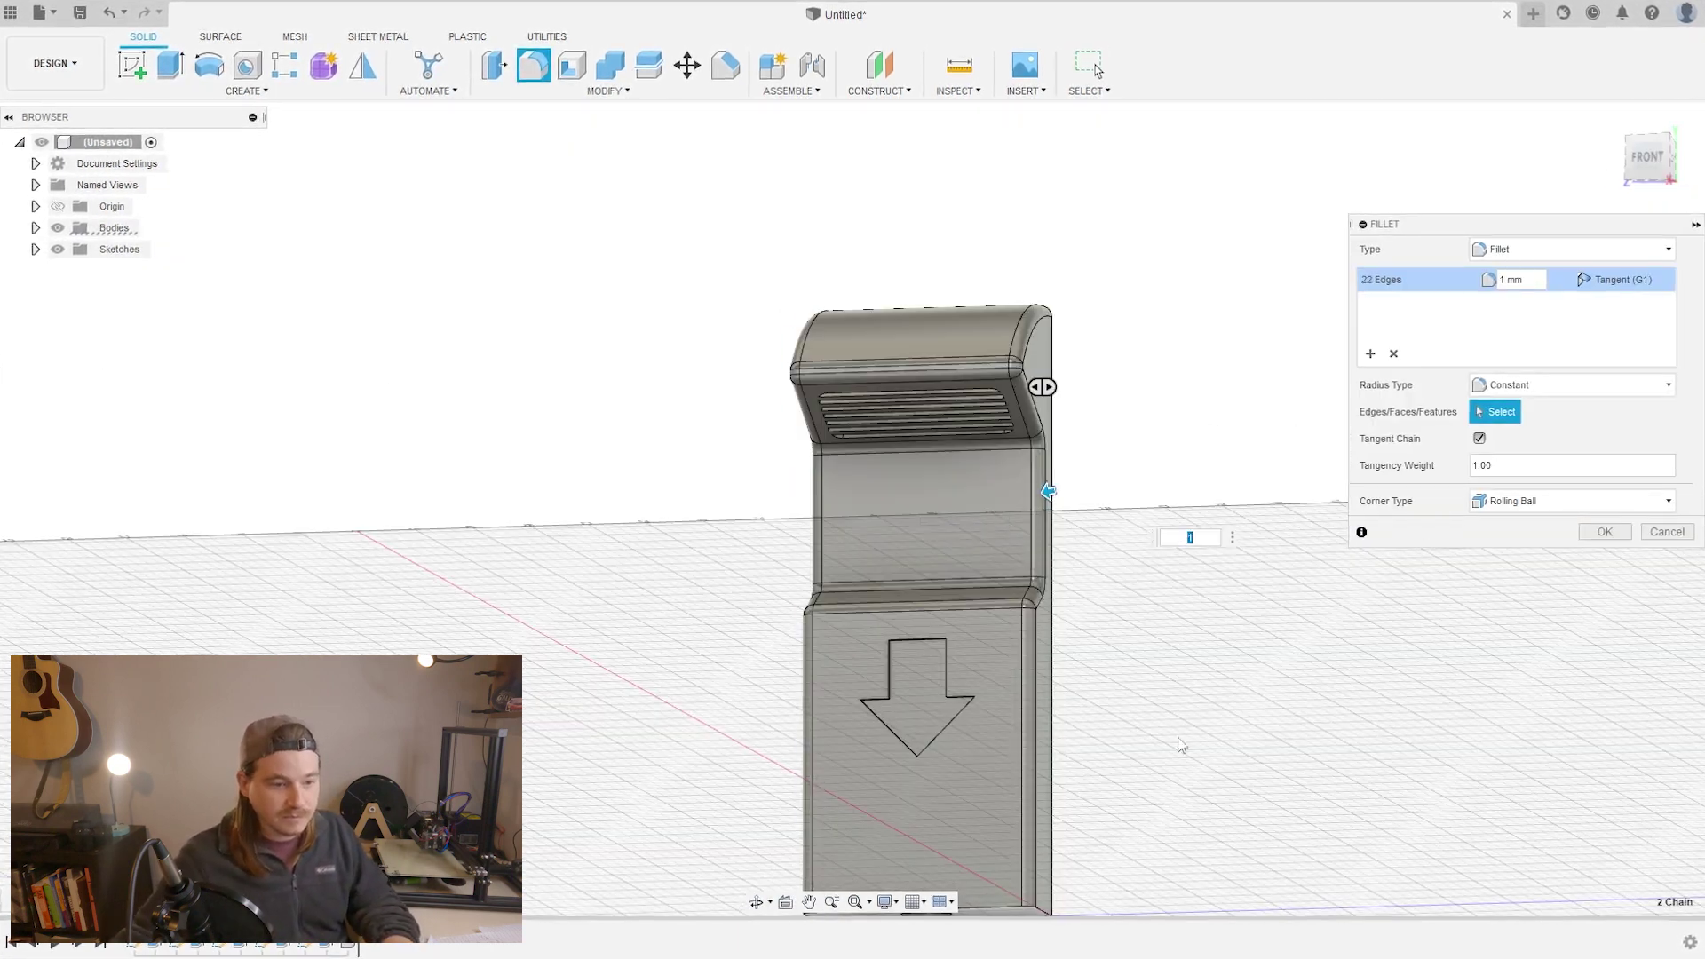
Add the hook's crosswise edges to the side outline fillet and set its radius to 1.25 mm.
middle_click_drag(1182, 745, 1385, 799, "shift")
left_click(861, 327)
middle_click_drag(1211, 621, 1155, 532, "shift")
left_click(895, 405)
left_click(817, 426)
middle_click_drag(533, 444, 589, 495, "shift")
type("2")
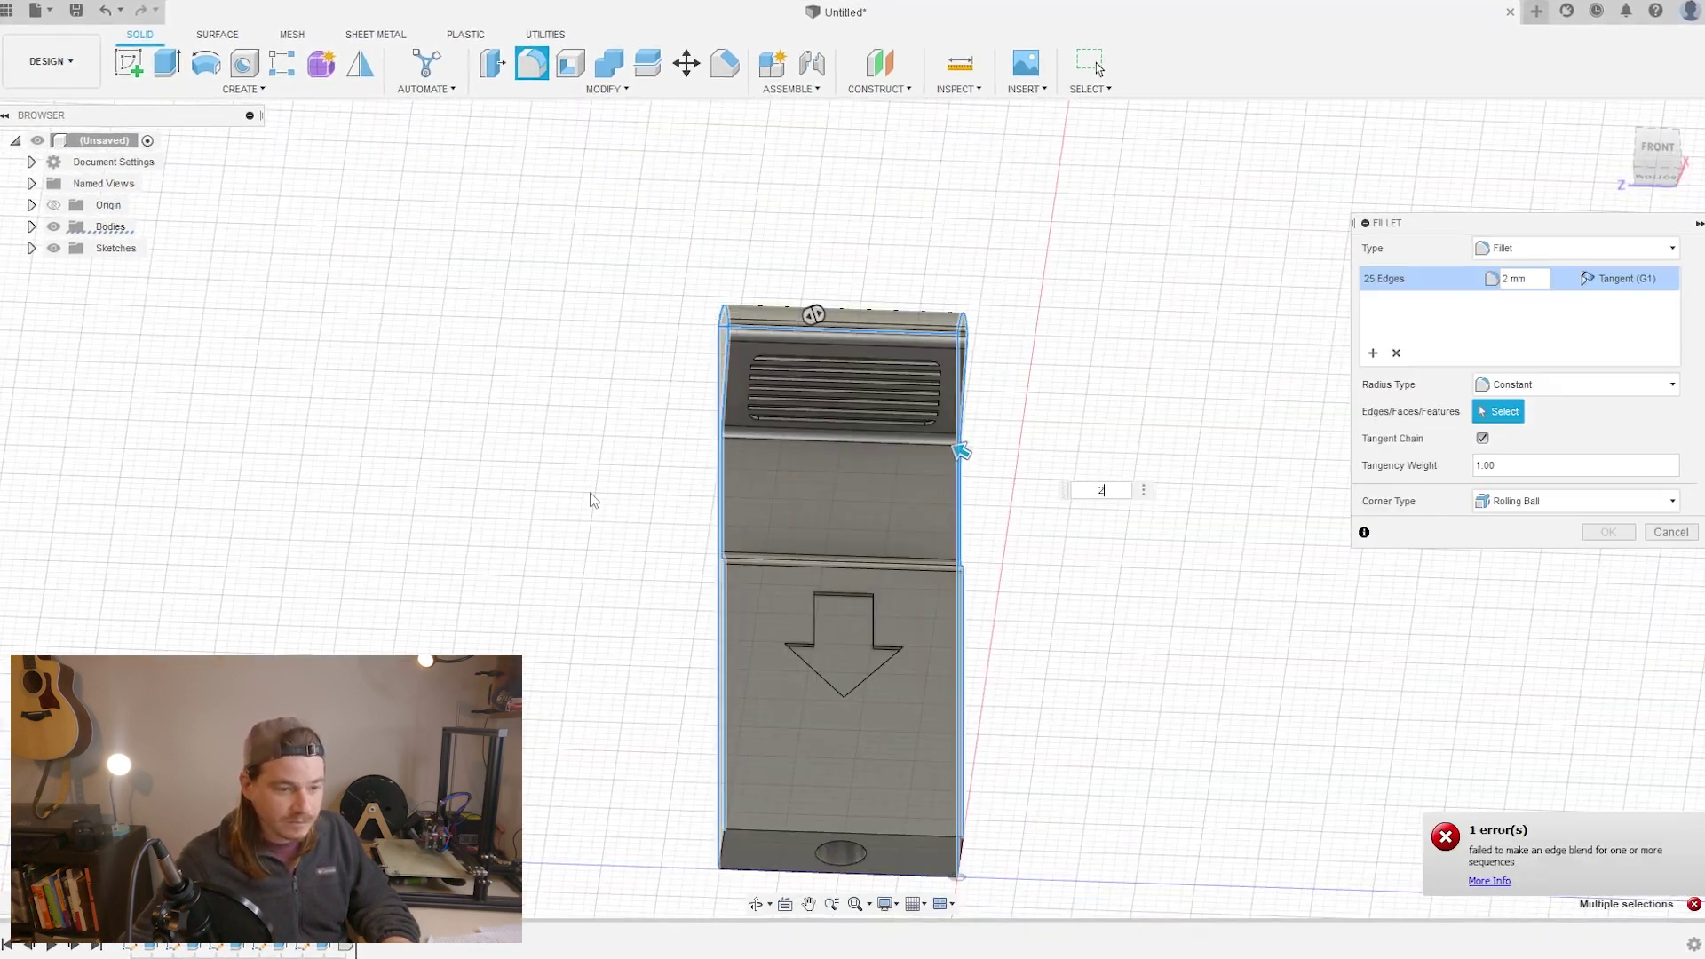
key("BackSpace")
type("1.25")
scroll(616, 435, "up", 1)
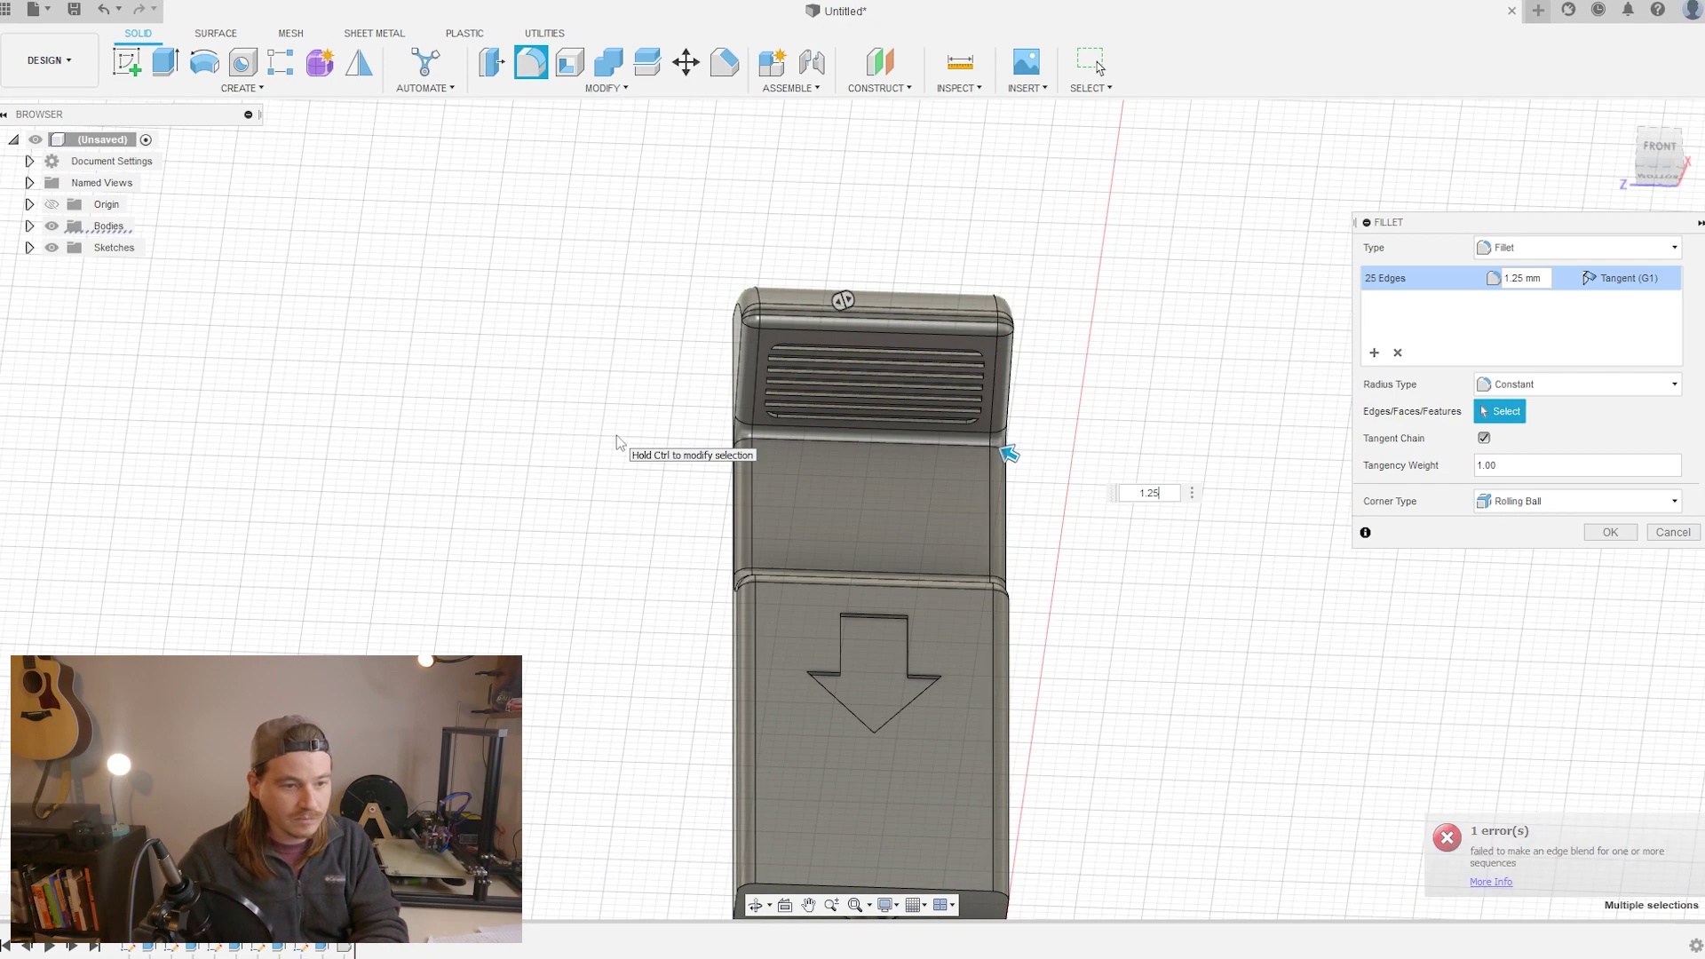
mouse_move(466, 342)
middle_mouse_down("shift")
mouse_move(518, 392)
mouse_move(571, 373)
mouse_move(460, 335)
middle_mouse_up("shift")
key("Return")
Chamfer the screw hole's rim and the outline edges of the bottom end face by 0.5 mm.
scroll(1066, 382, "up", 3)
middle_click_drag(981, 382, 946, 298, "shift")
scroll(901, 391, "down", 3)
left_click(723, 61)
left_click(779, 586)
type("1")
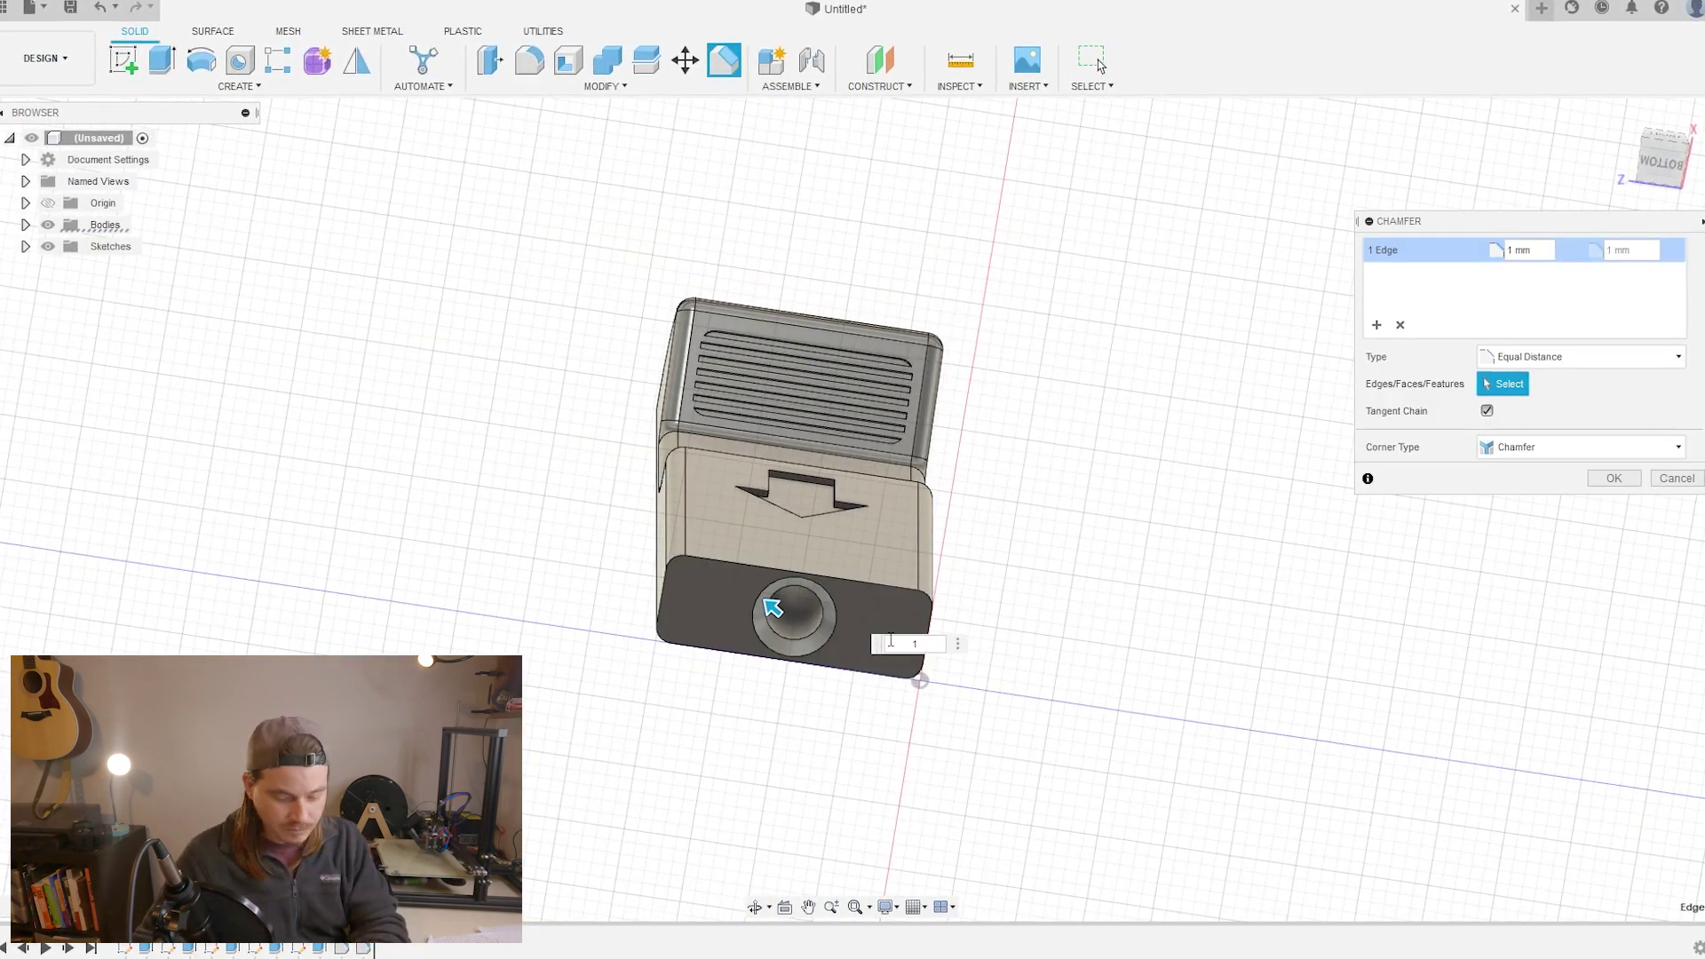
left_click(700, 558)
middle_click_drag(700, 558, 597, 550, "shift")
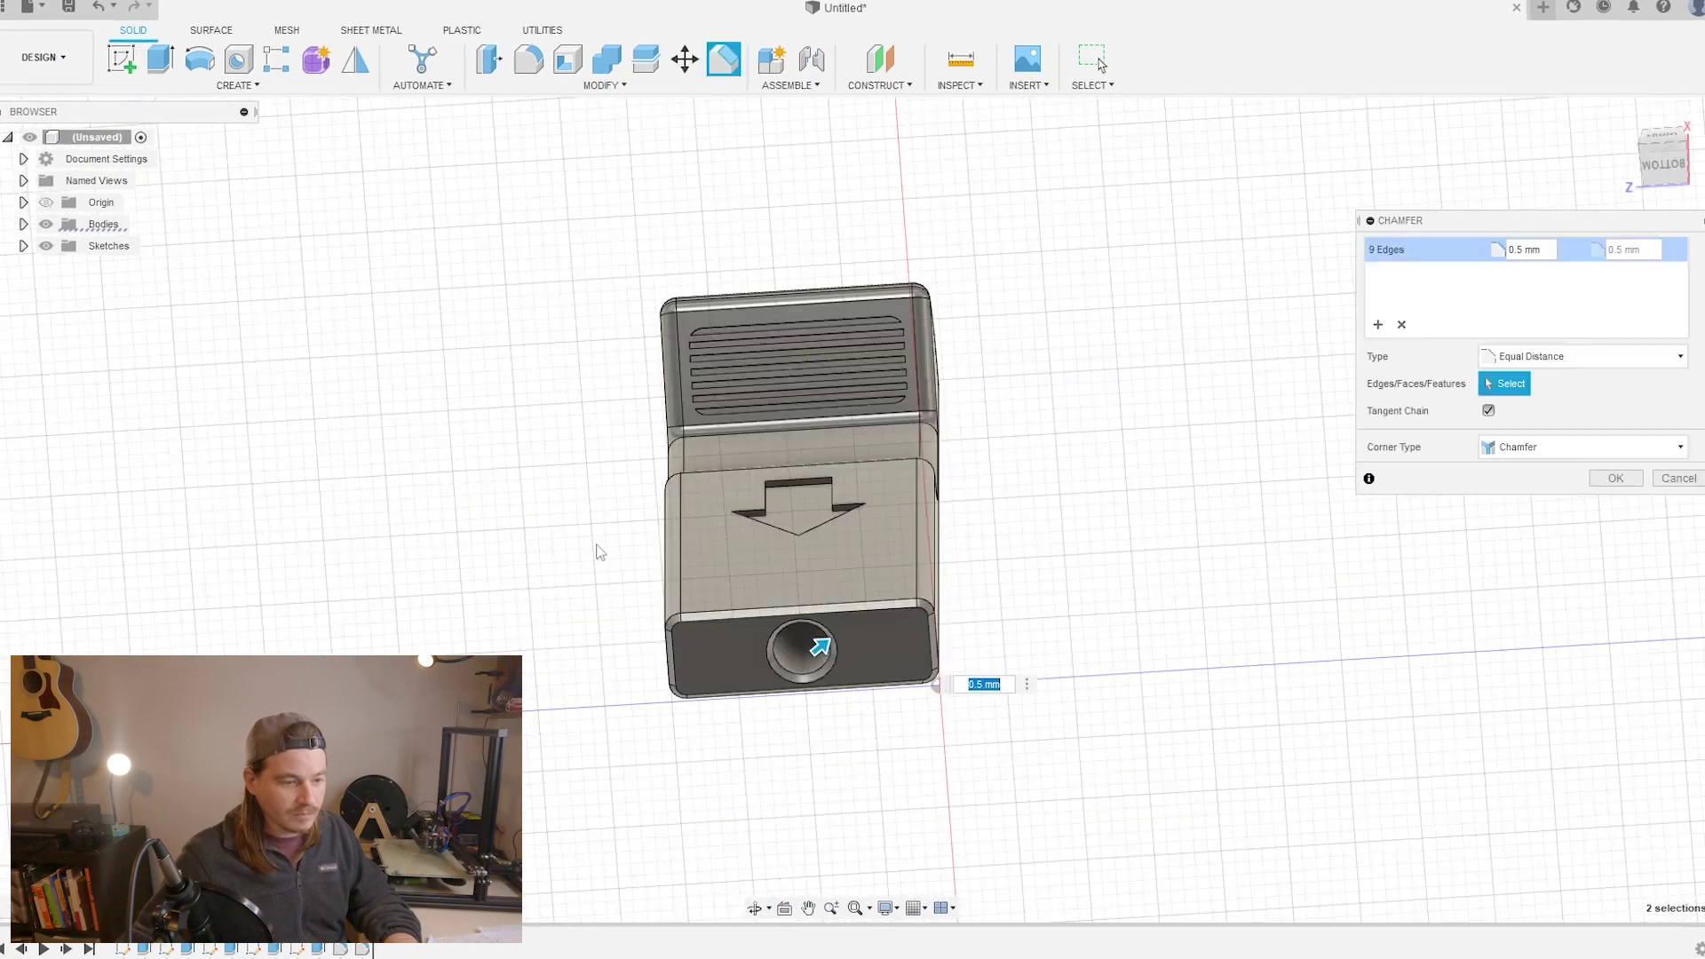
scroll(597, 552, "up", 2)
key("Return")
Chamfer the edges of the recessed arrow on the front face.
key("c")
left_click(1002, 478)
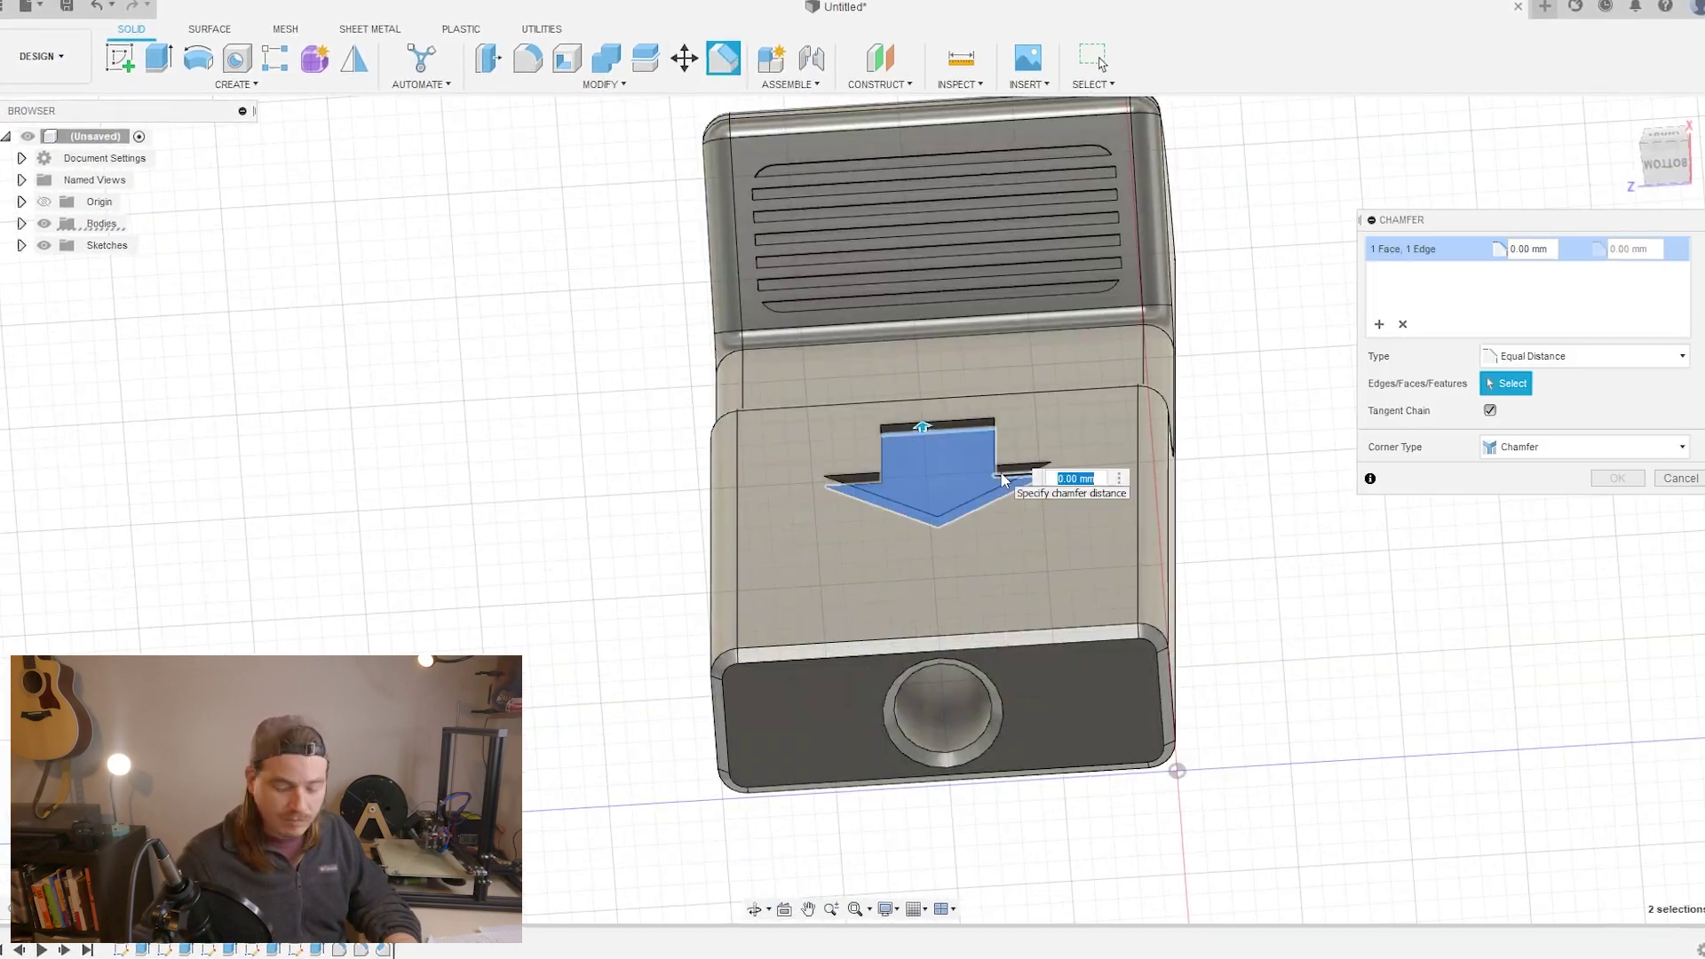
middle_click_drag(1002, 474, 985, 555, "shift")
key("Return")
scroll(568, 536, "down", 2)
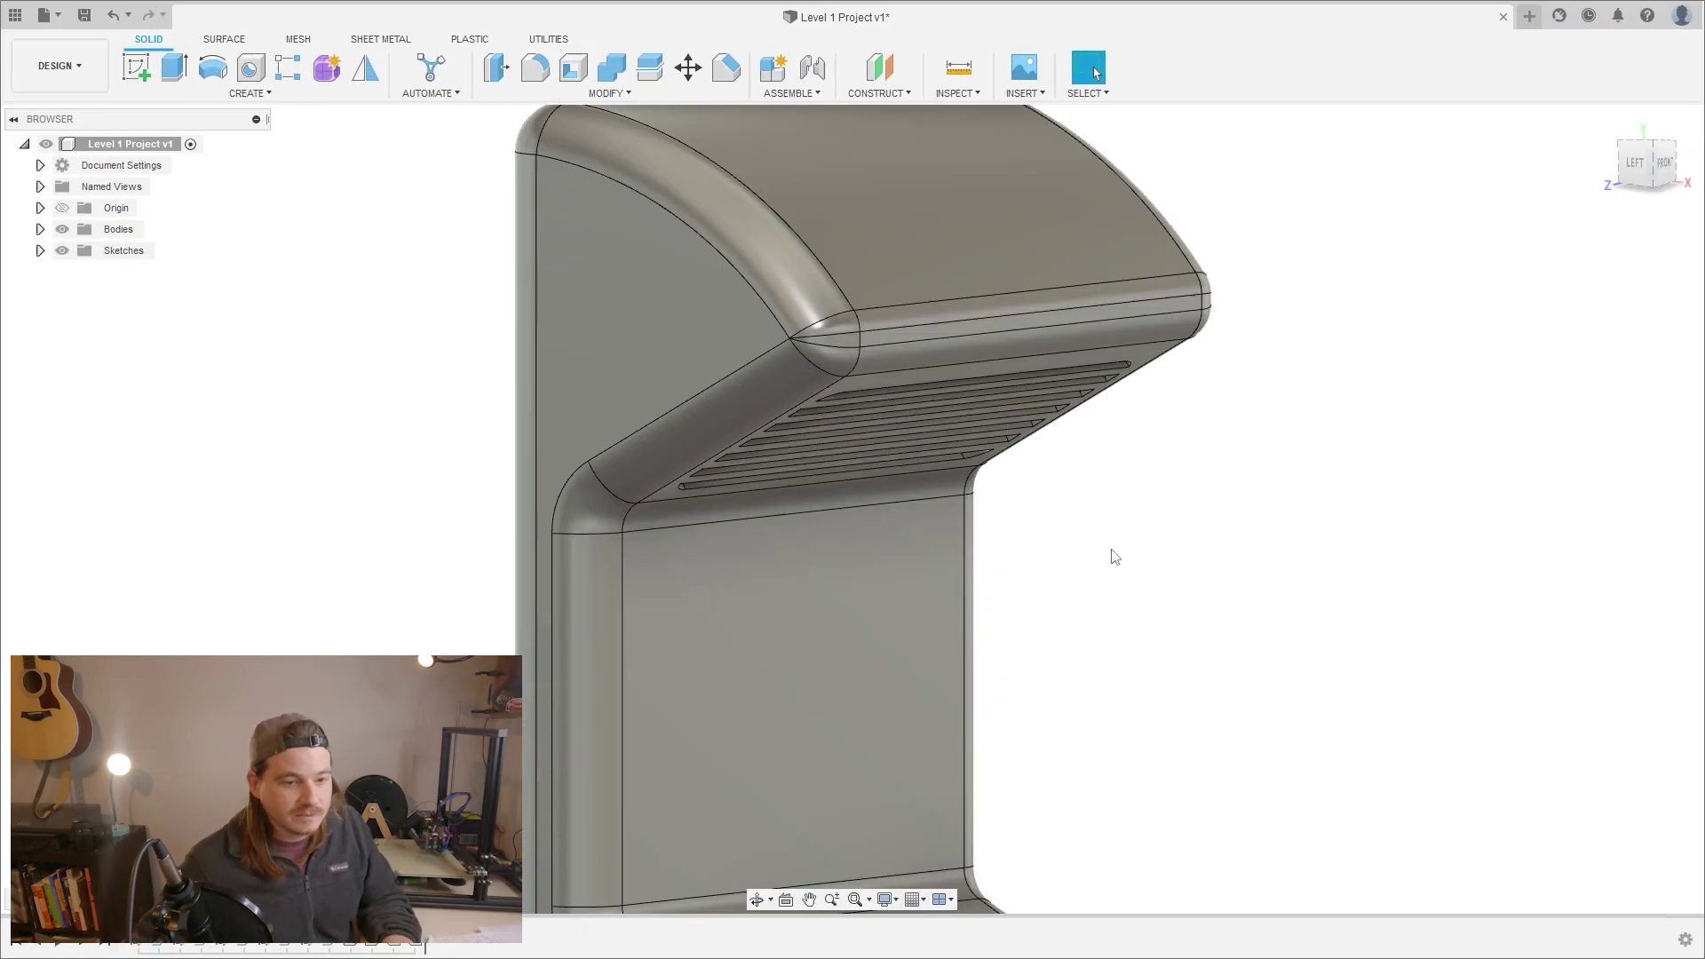
Edit the profile sketch to remove the rounding at the hook's tip and extend the arc and slanted line to a sharp corner.
scroll(1134, 567, "down", 1)
scroll(1134, 566, "down", 2)
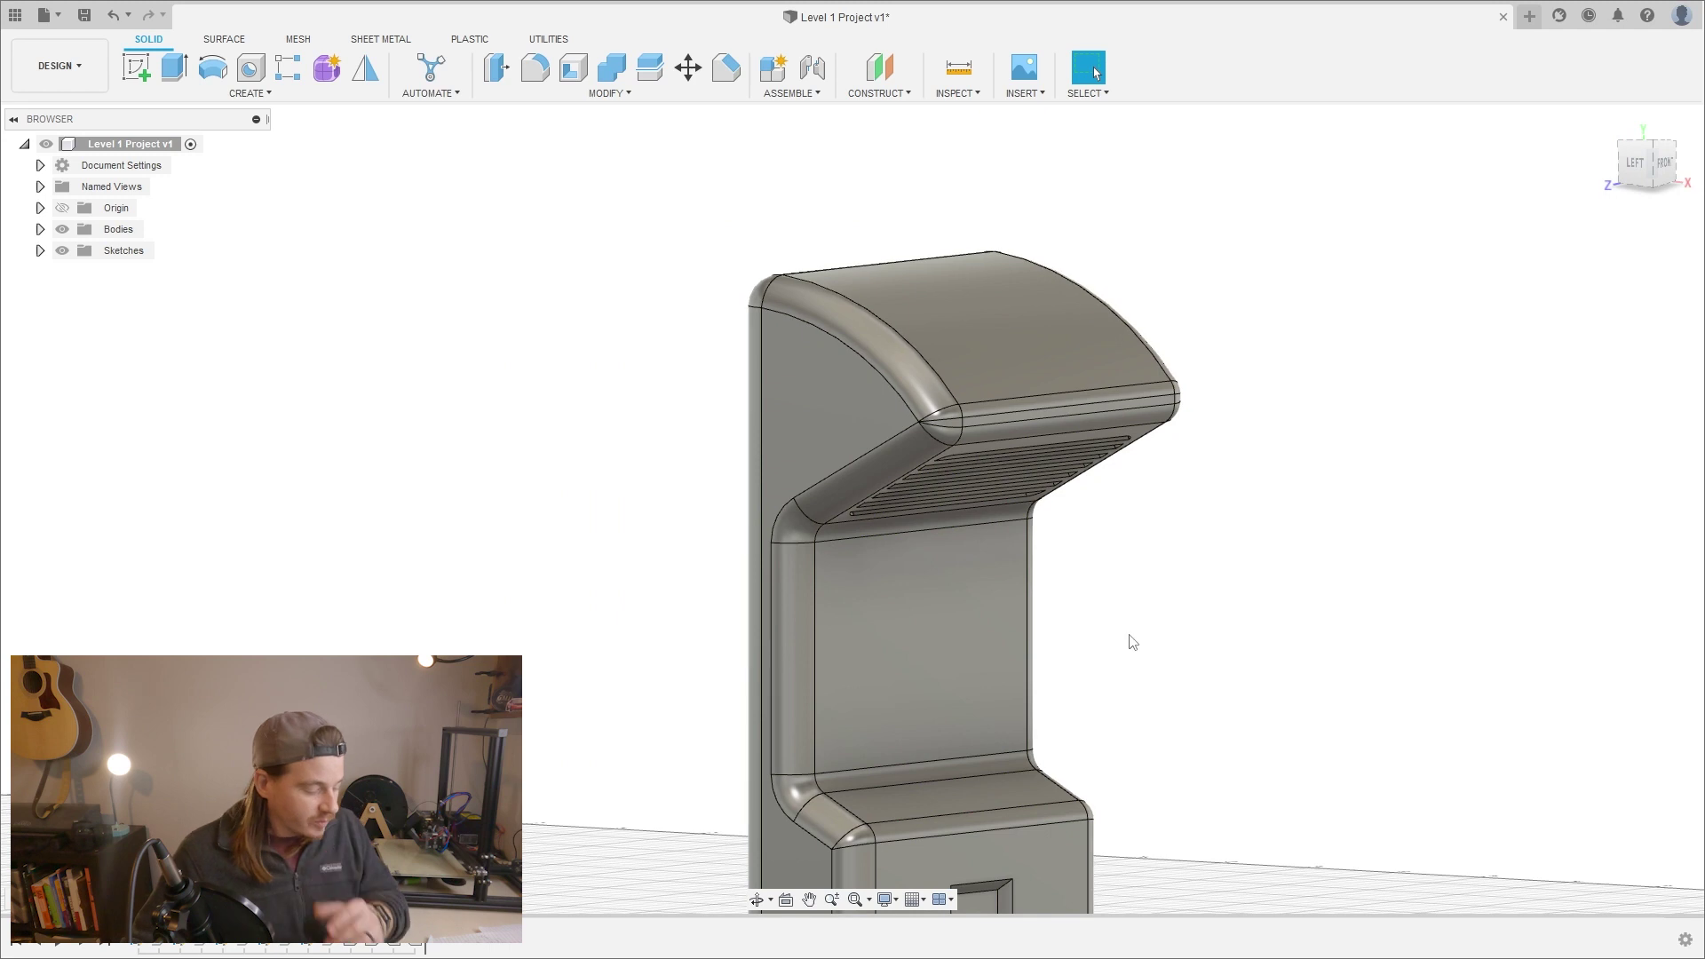
scroll(1133, 642, "down", 2)
middle_click_drag(1164, 647, 1233, 577, "shift")
middle_click_drag(1089, 602, 1189, 606, "shift")
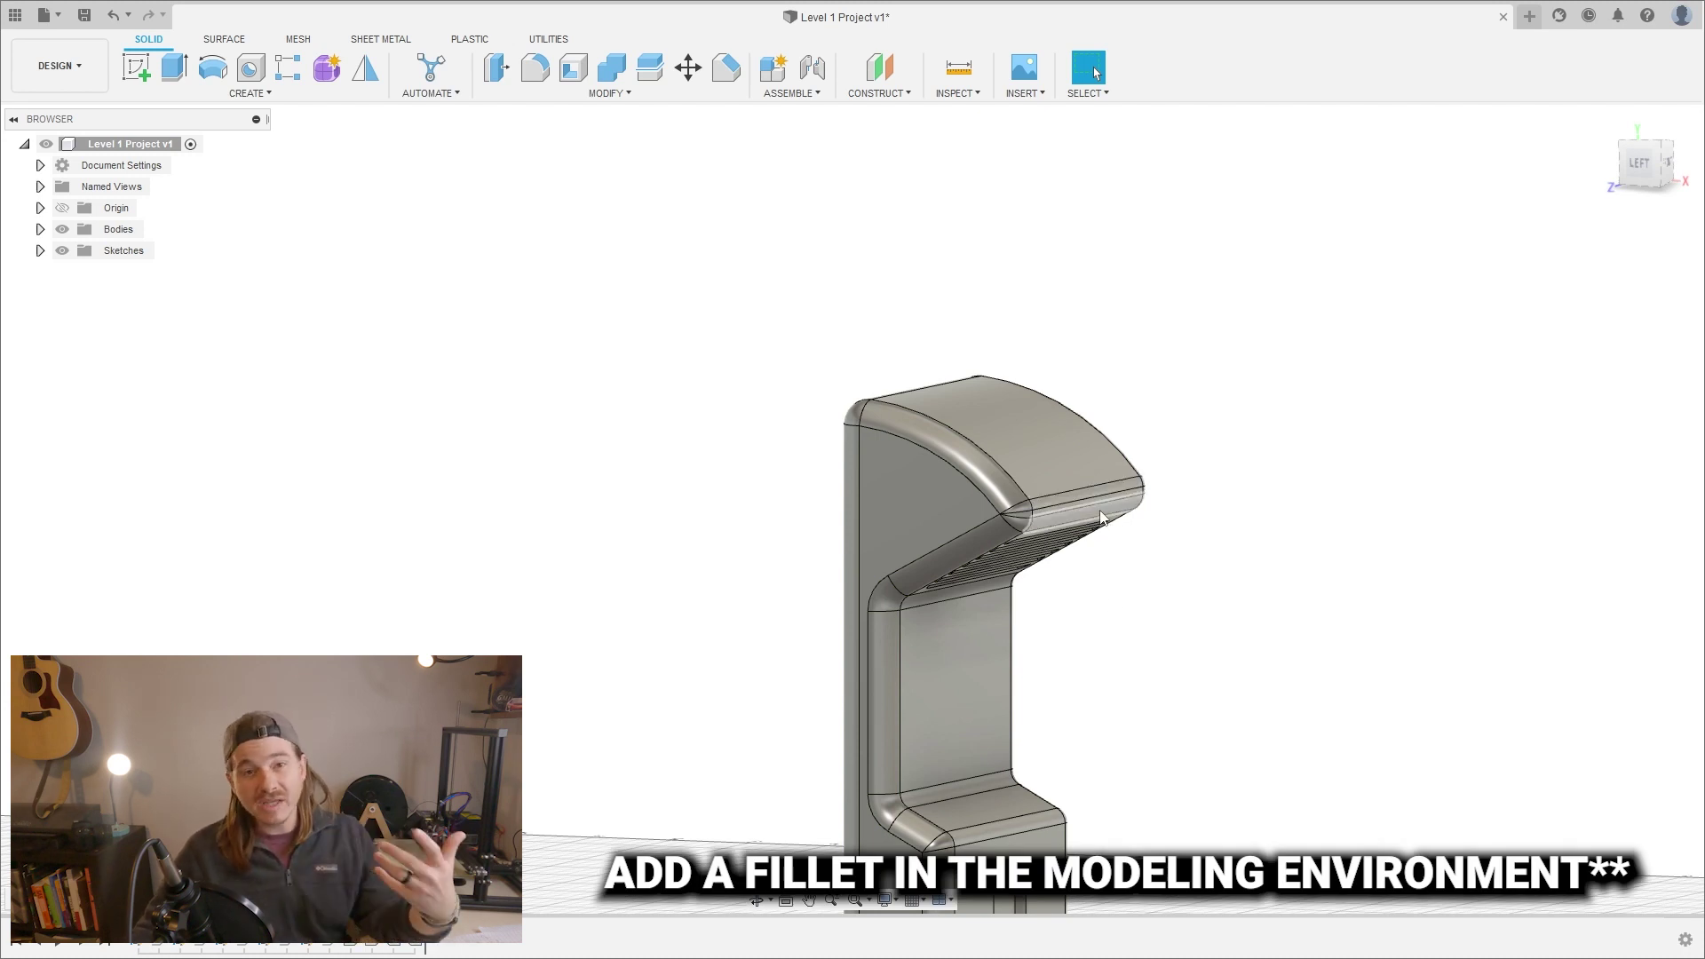
scroll(766, 624, "up", 1)
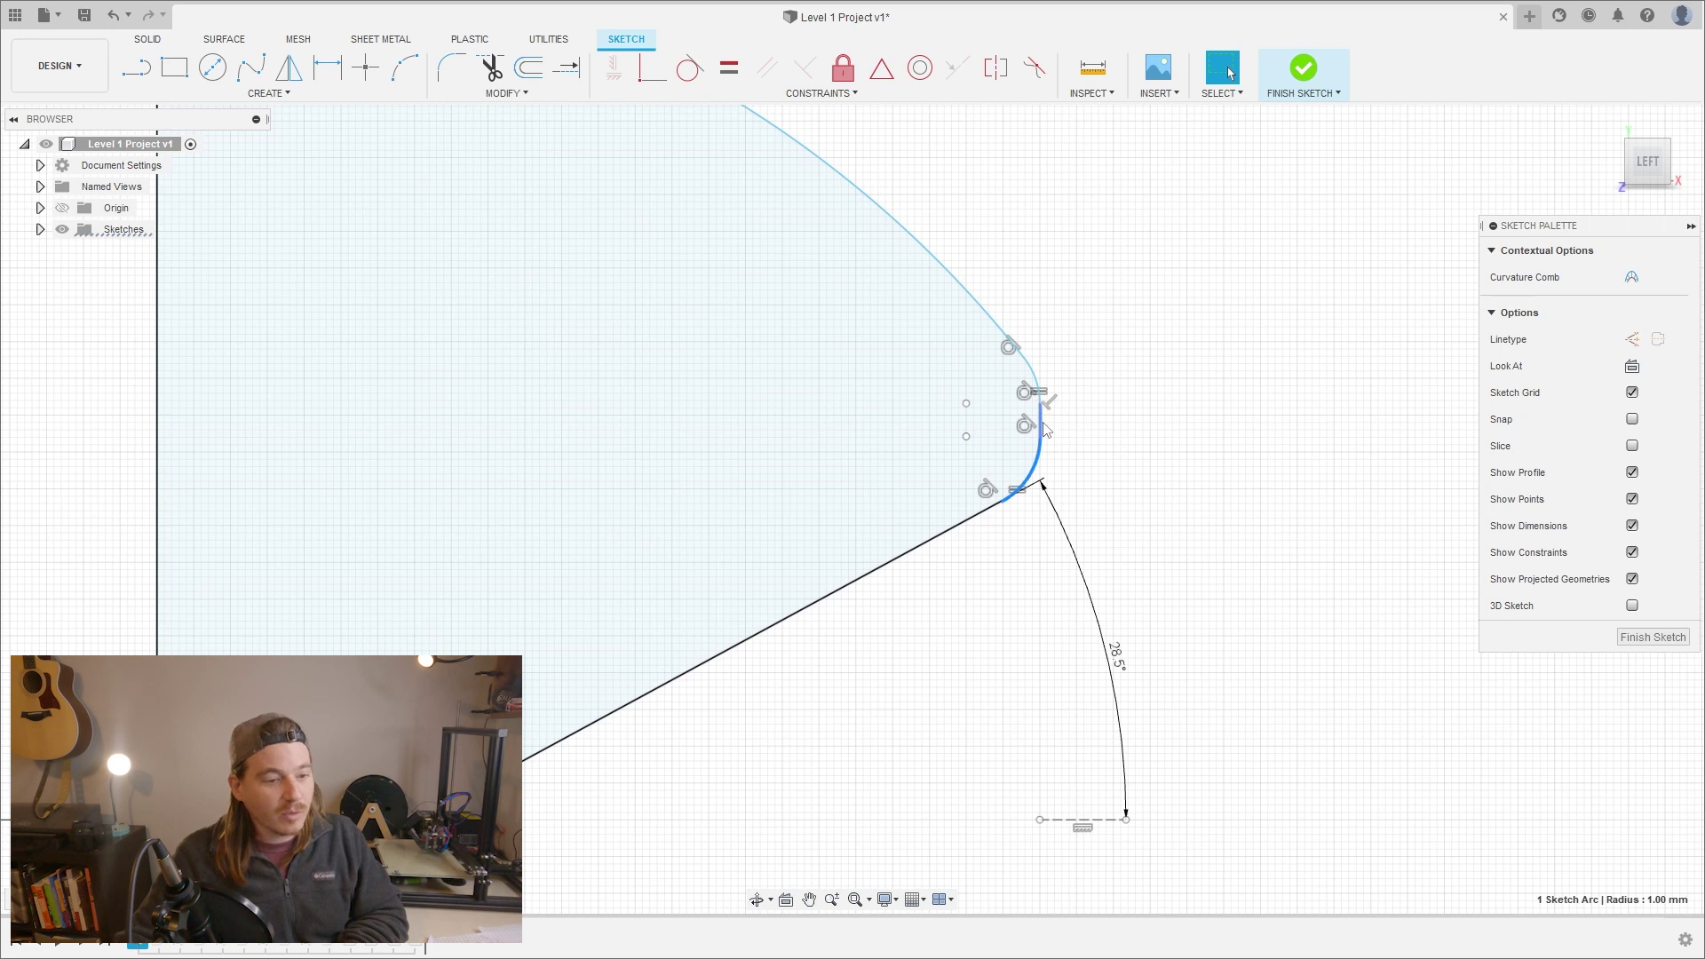
scroll(1070, 515, "down", 2)
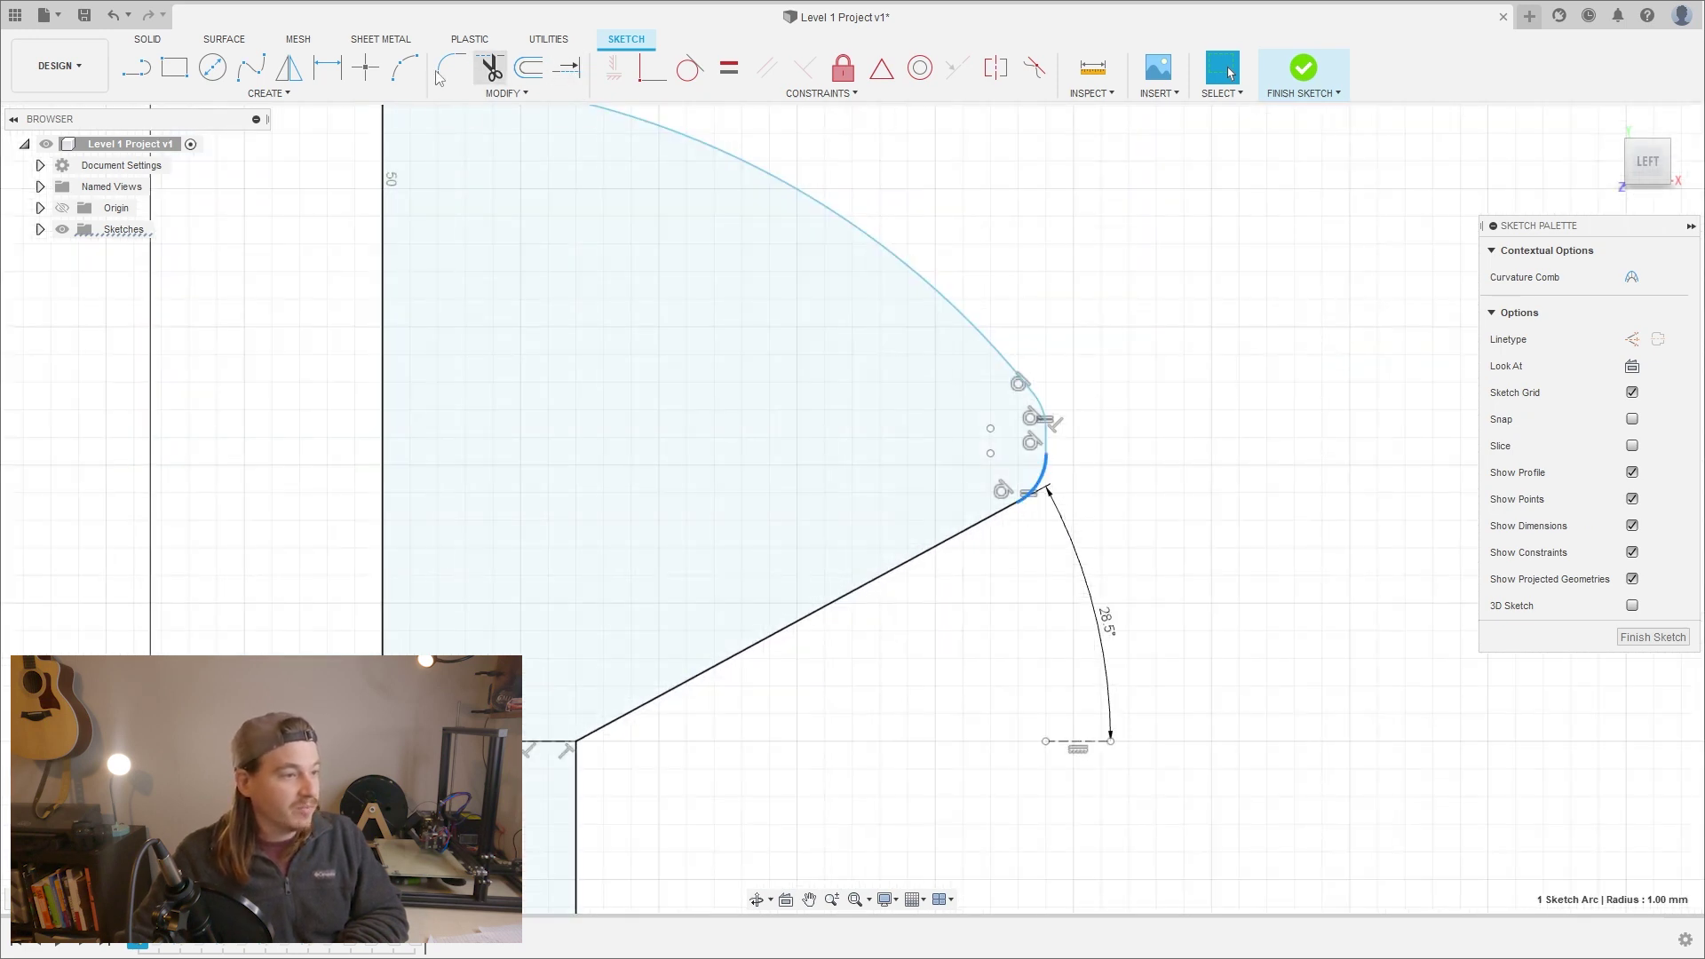
left_click(491, 71)
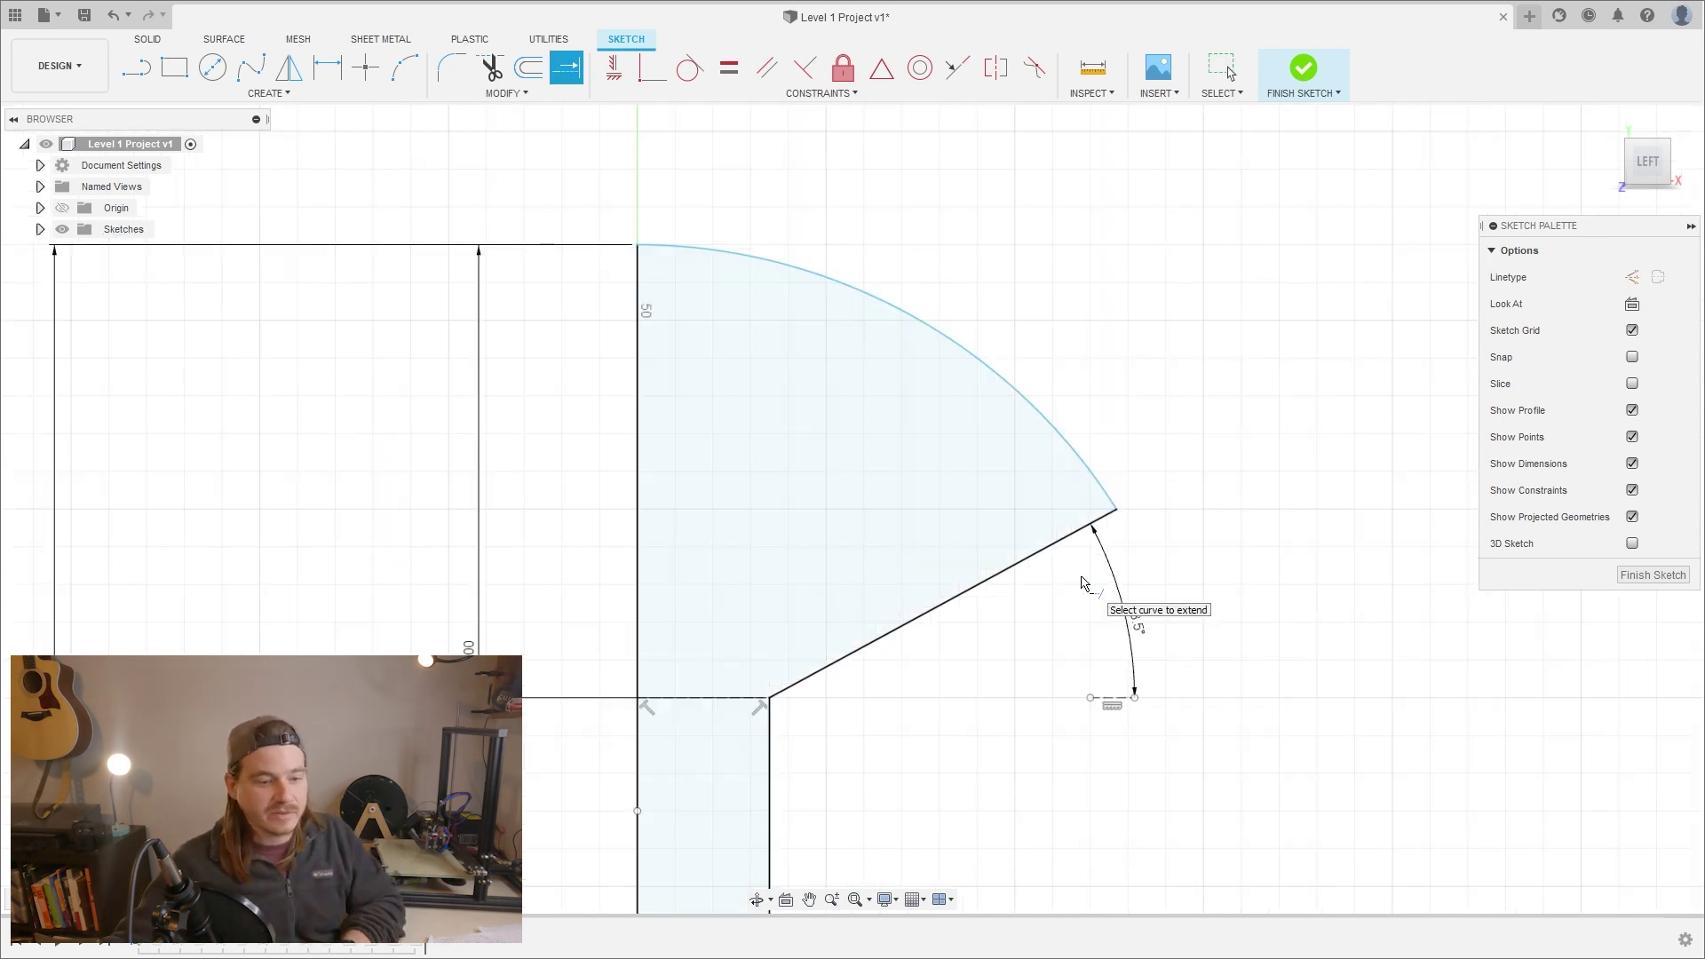
left_click(1653, 576)
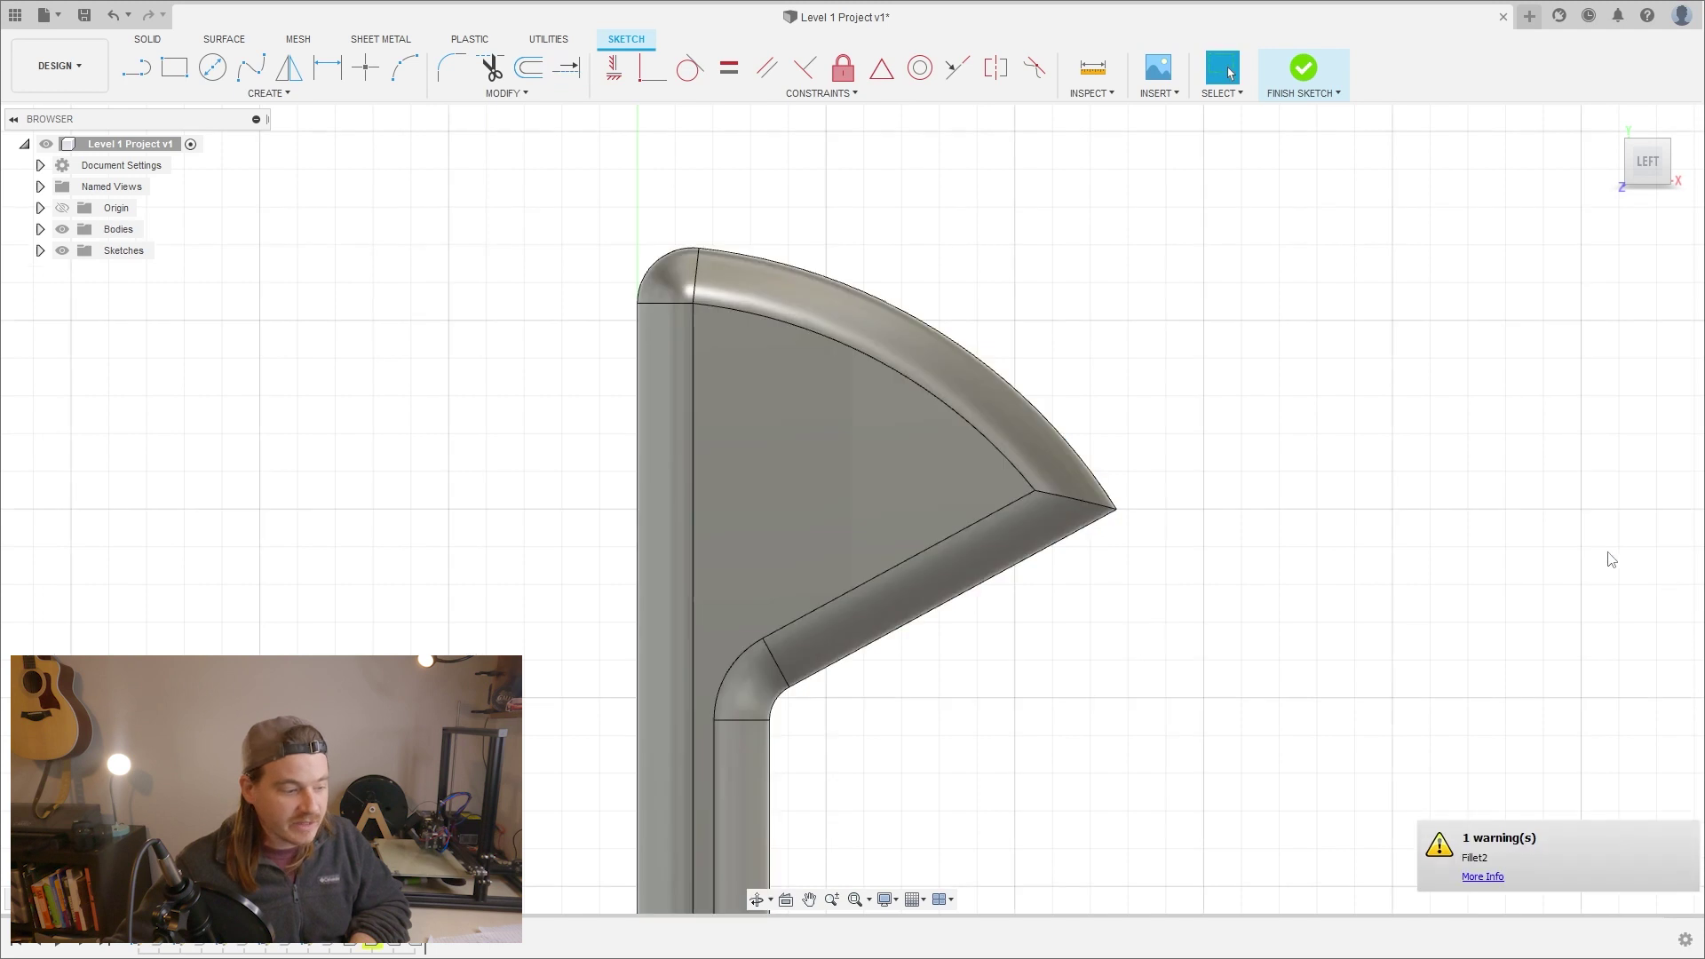
Roll the model history back to just after the first fillet.
middle_click_drag(648, 761, 688, 736, "shift")
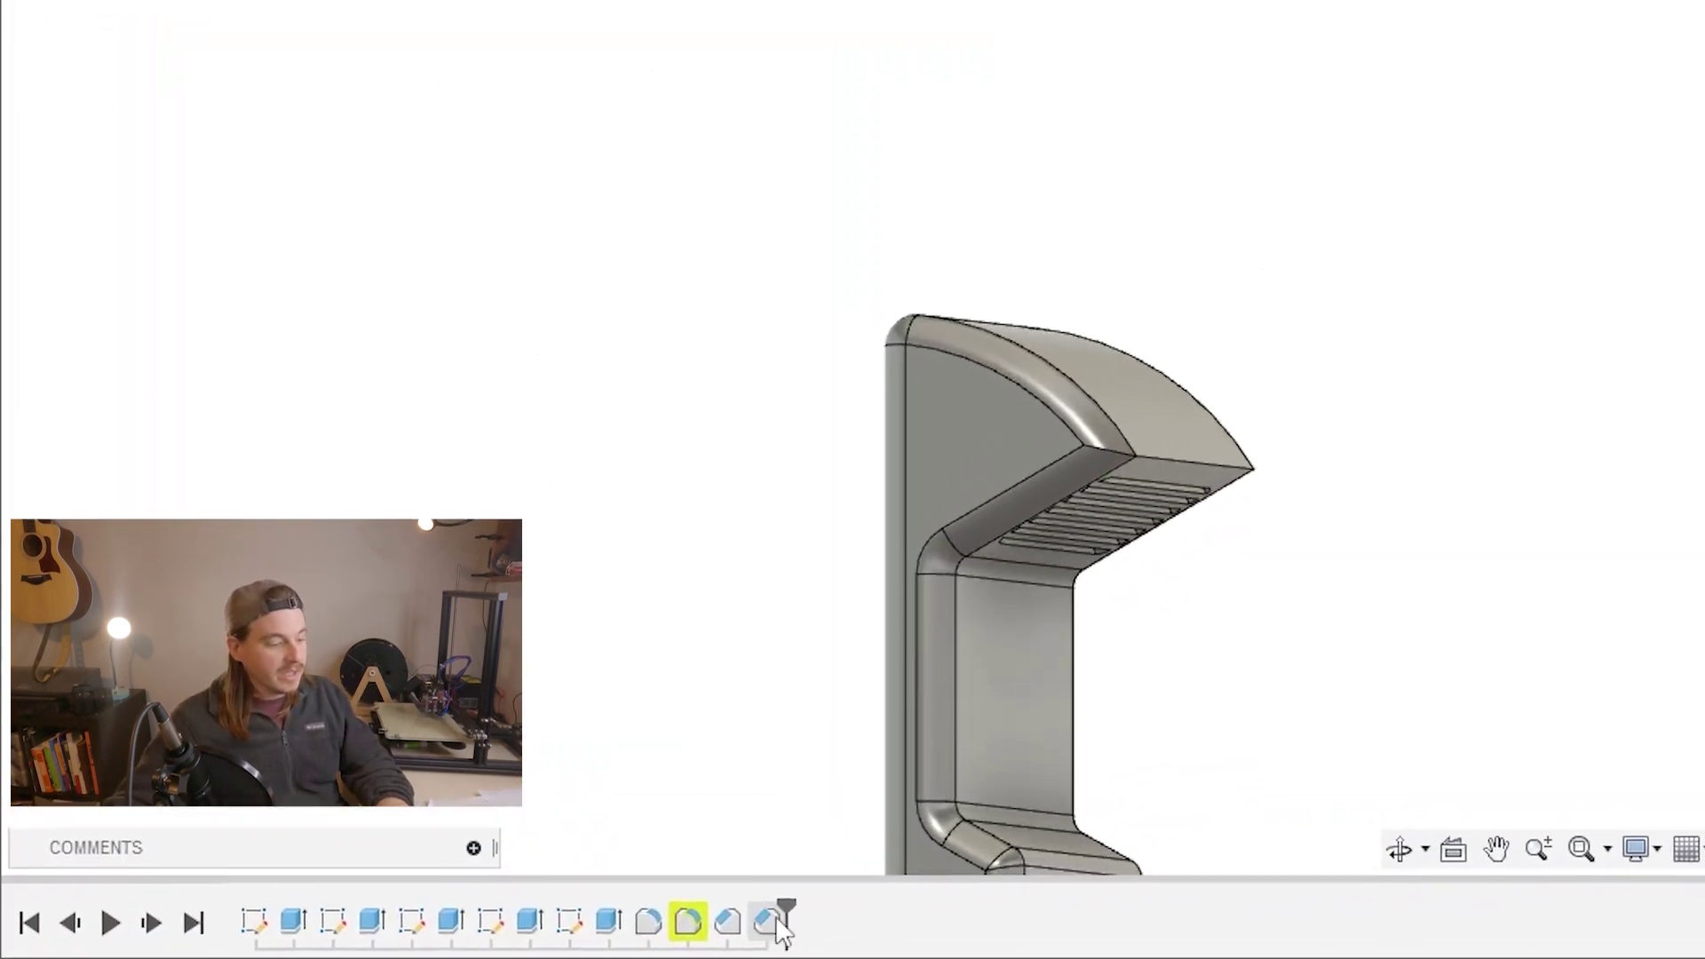
mouse_move(710, 923)
left_mouse_down()
mouse_move(608, 920)
mouse_move(676, 917)
left_mouse_up()
middle_click_drag(732, 594, 958, 145)
middle_click_drag(1386, 399, 1700, 334, "shift")
scroll(1691, 331, "up", 2)
scroll(1686, 328, "up", 1)
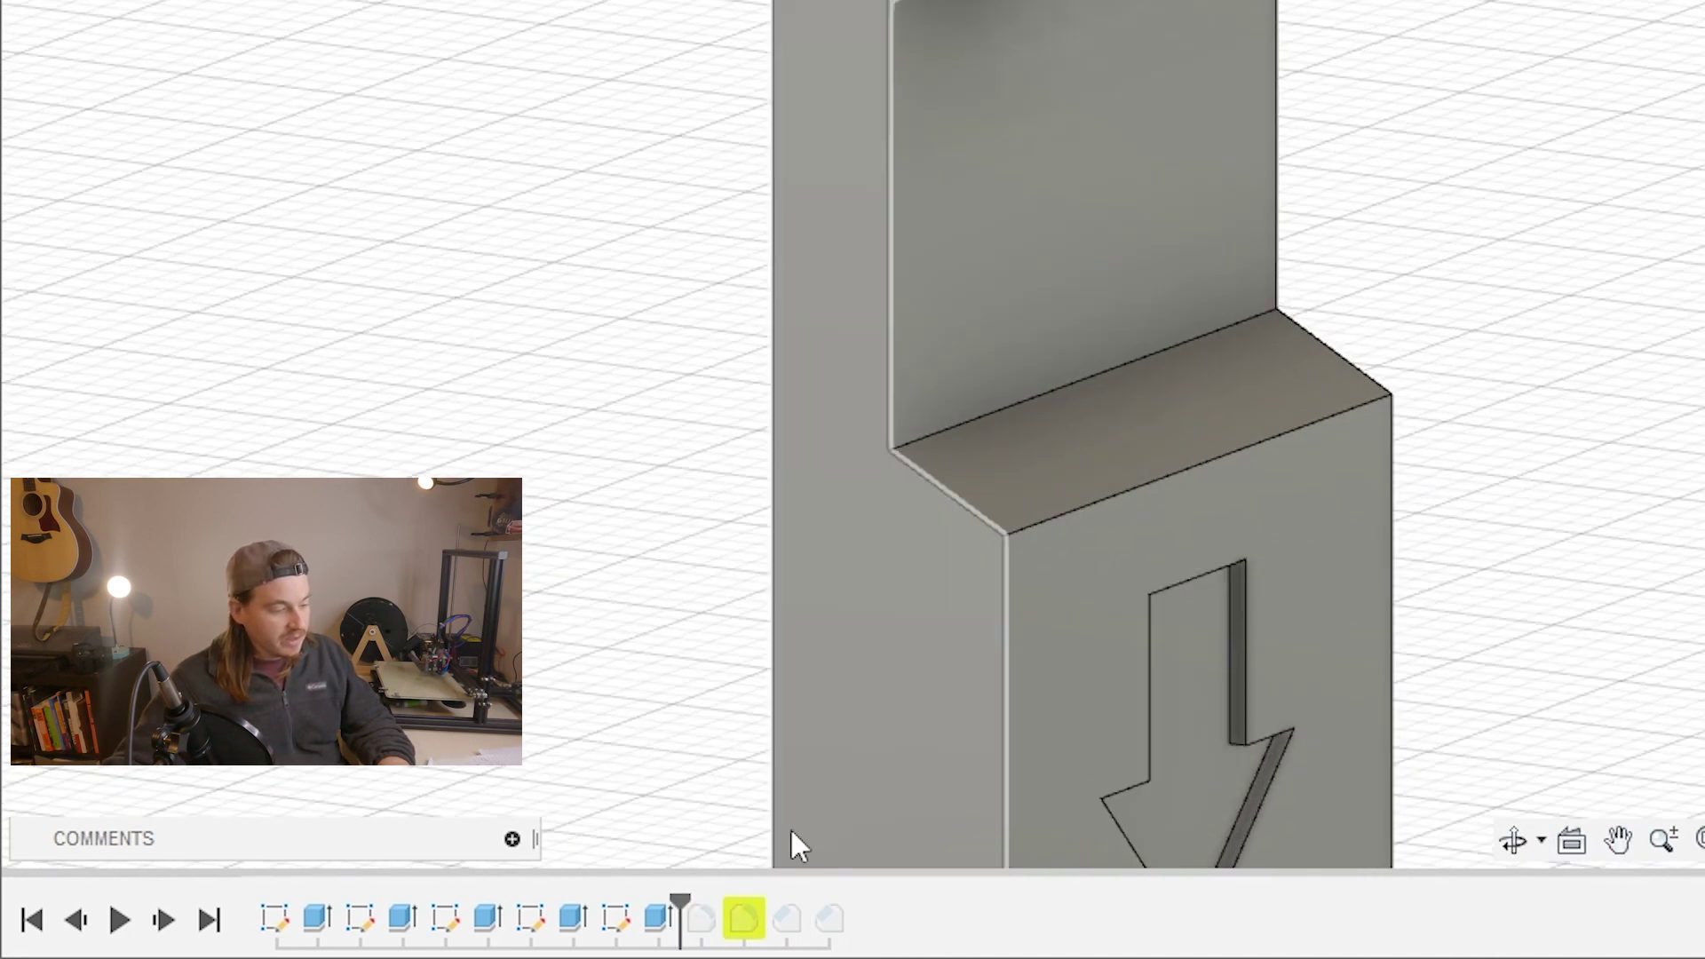
mouse_move(683, 904)
left_mouse_down()
mouse_move(715, 919)
mouse_move(761, 901)
mouse_move(724, 904)
left_mouse_up()
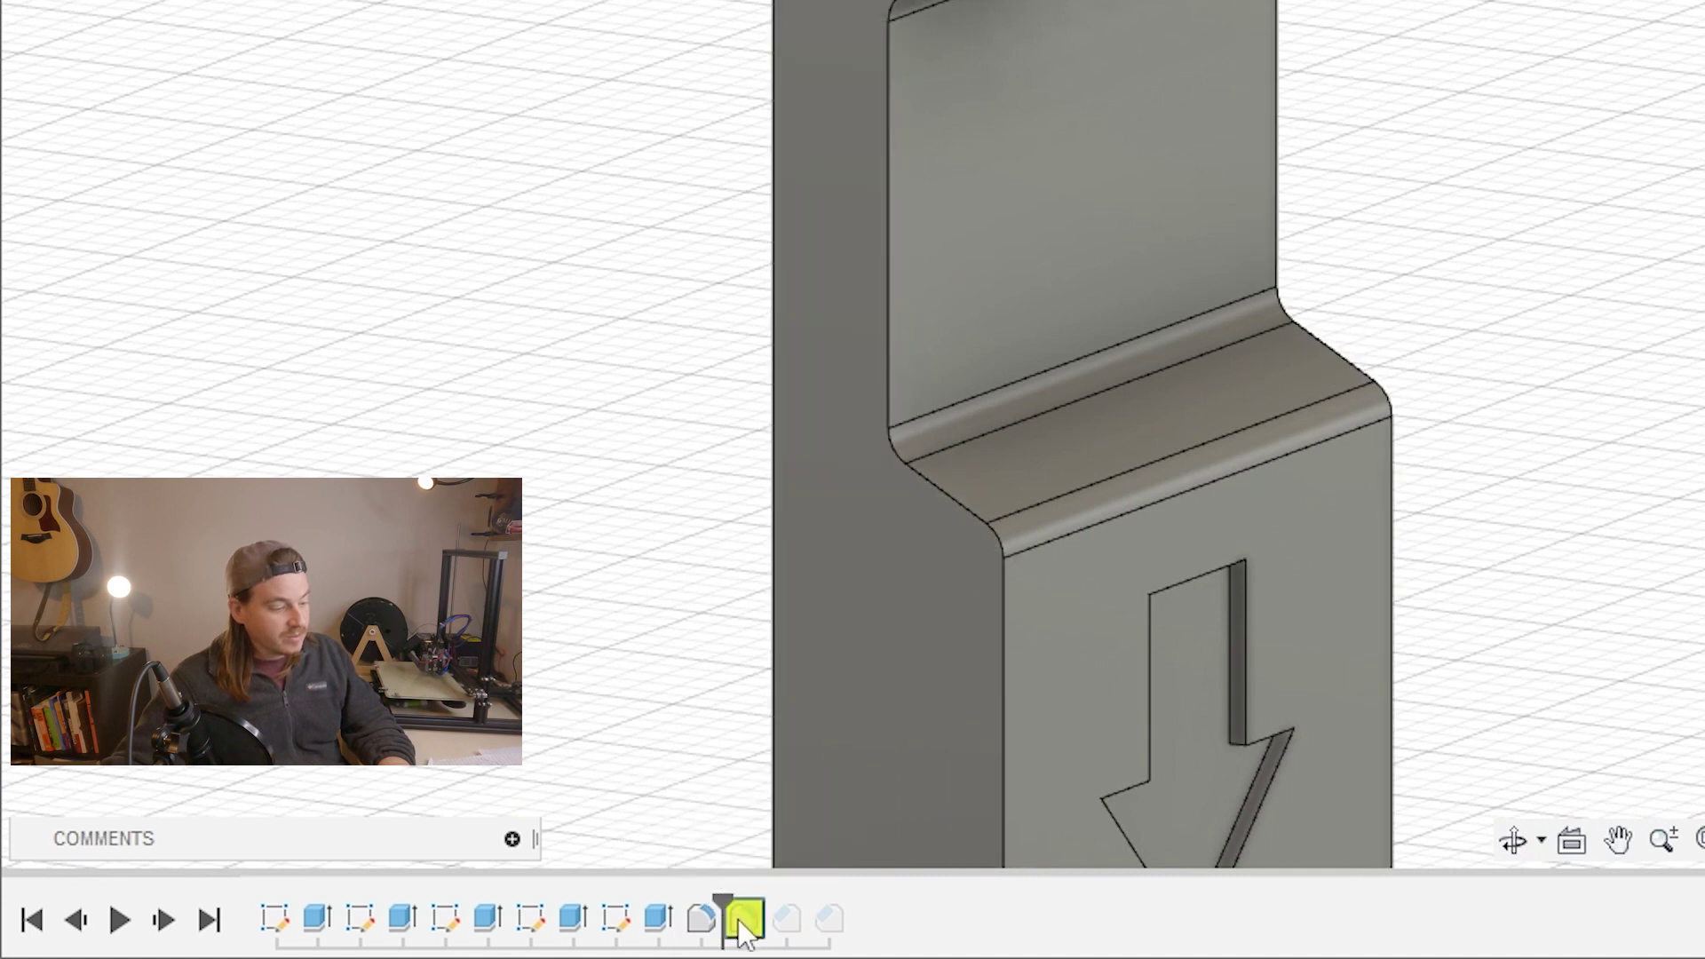
Delete the side outline fillet and the bottom-face chamfer that follows it from the model history.
right_click(744, 923)
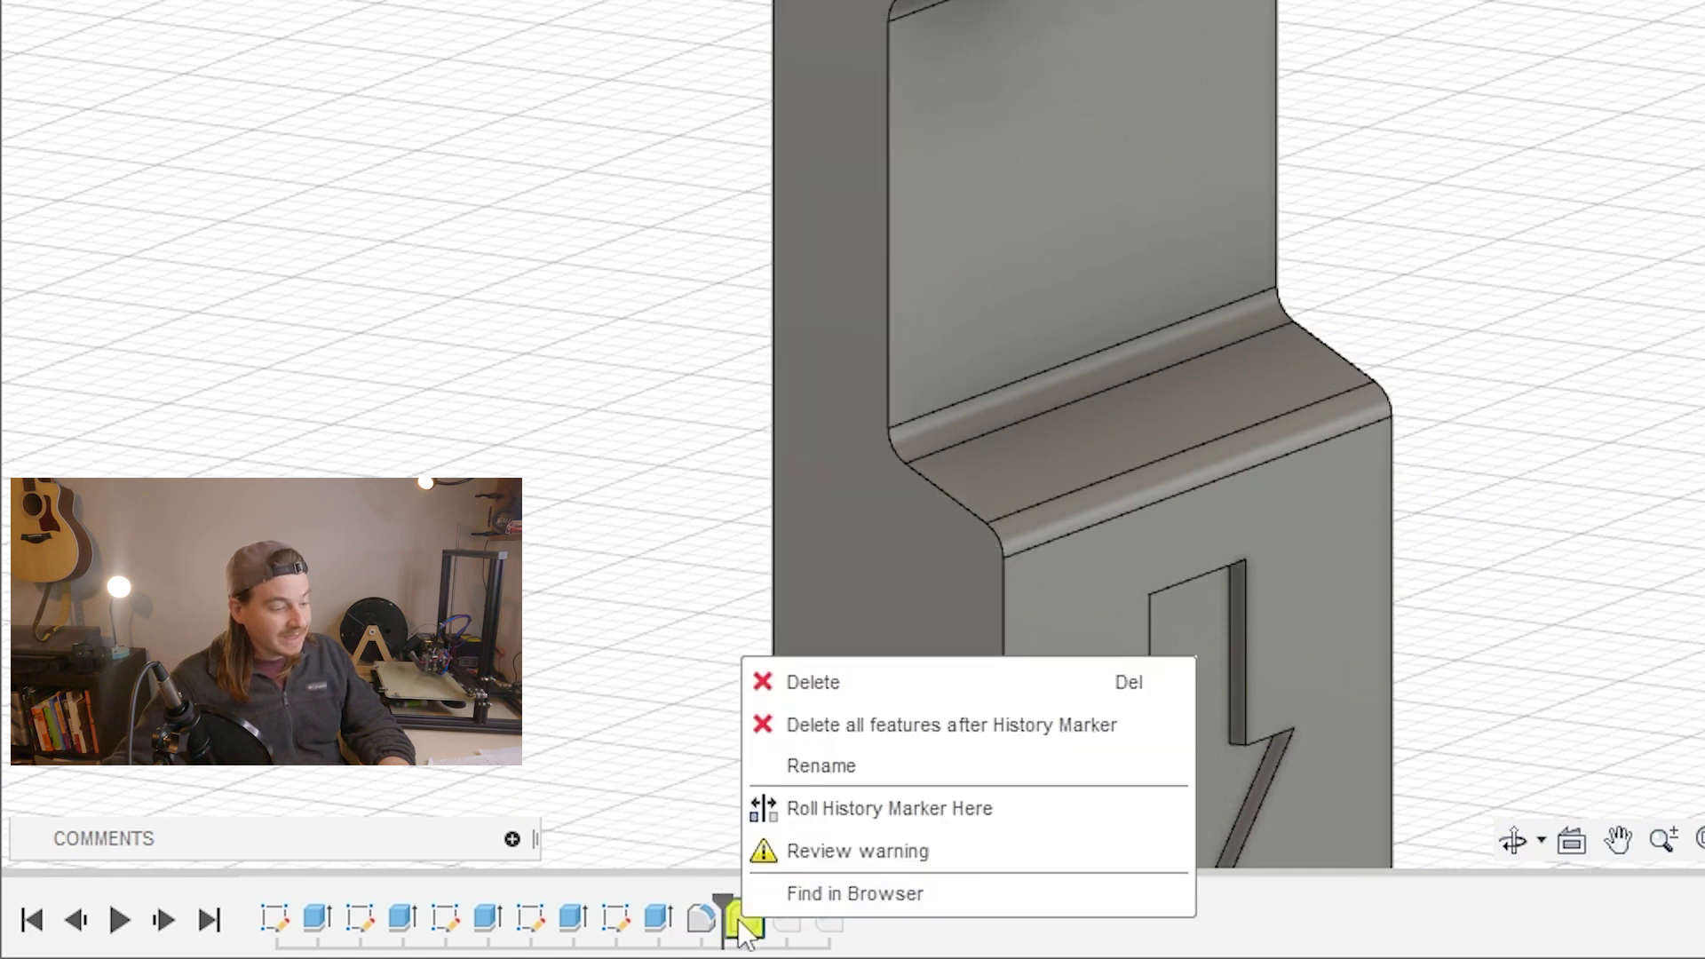
left_click(793, 686)
left_click(1582, 62)
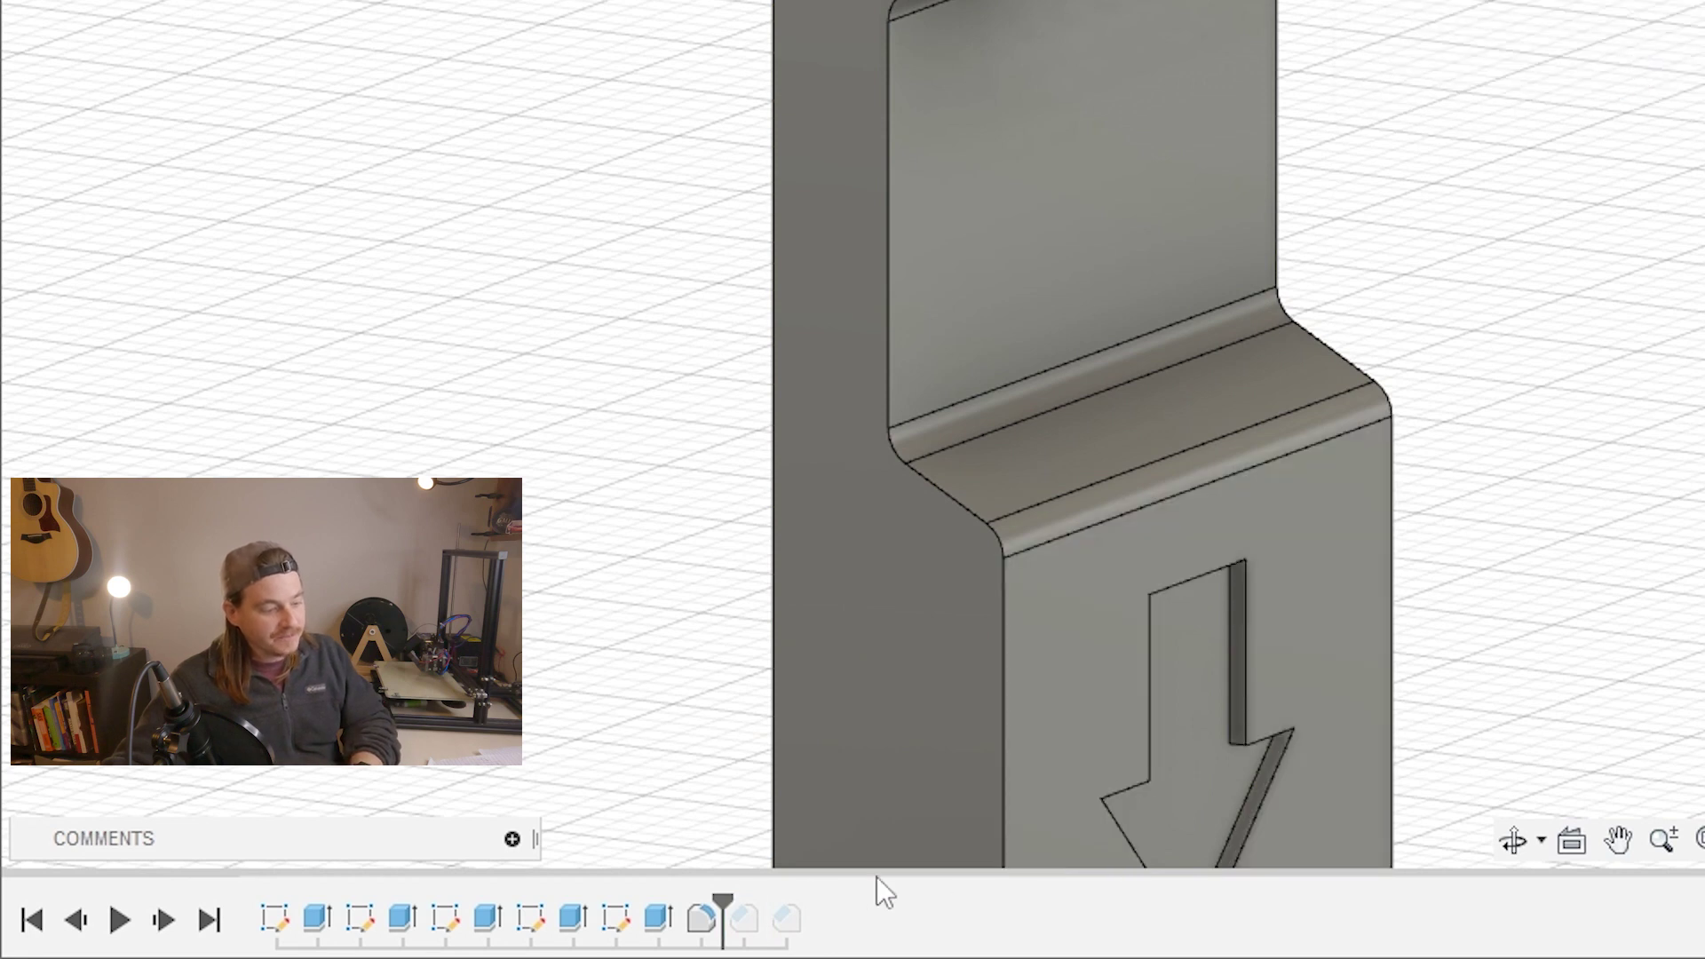
mouse_move(722, 899)
left_mouse_down()
mouse_move(803, 901)
mouse_move(724, 911)
left_mouse_up()
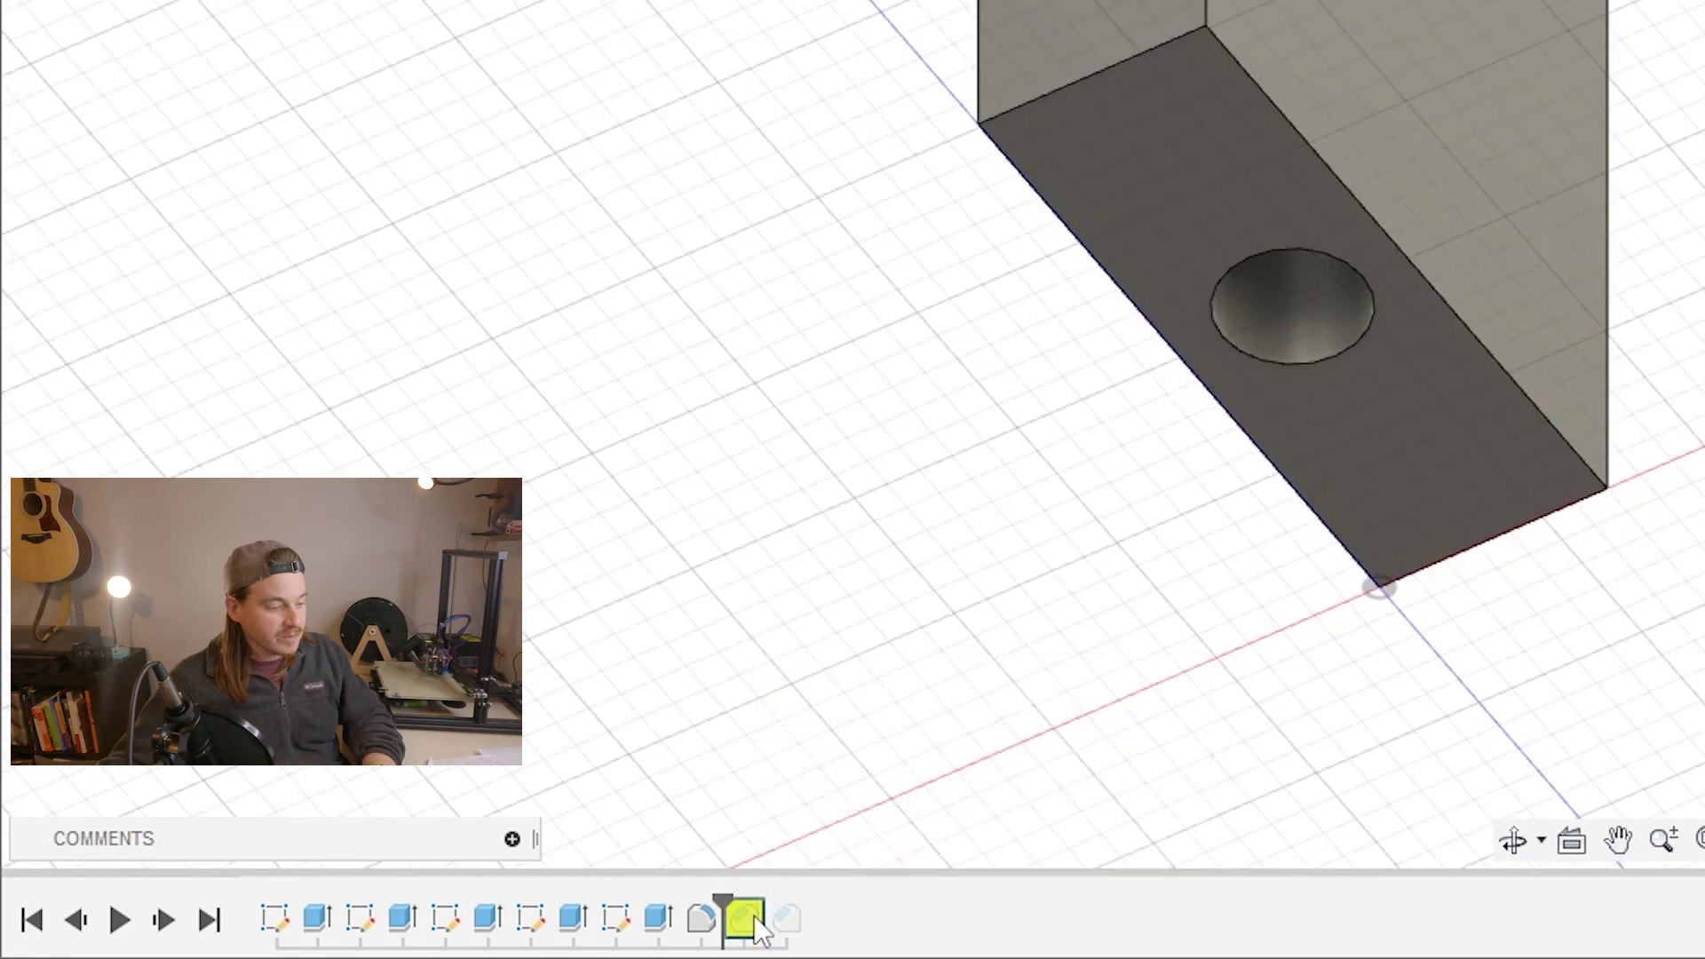
right_click(754, 914)
left_click(818, 680)
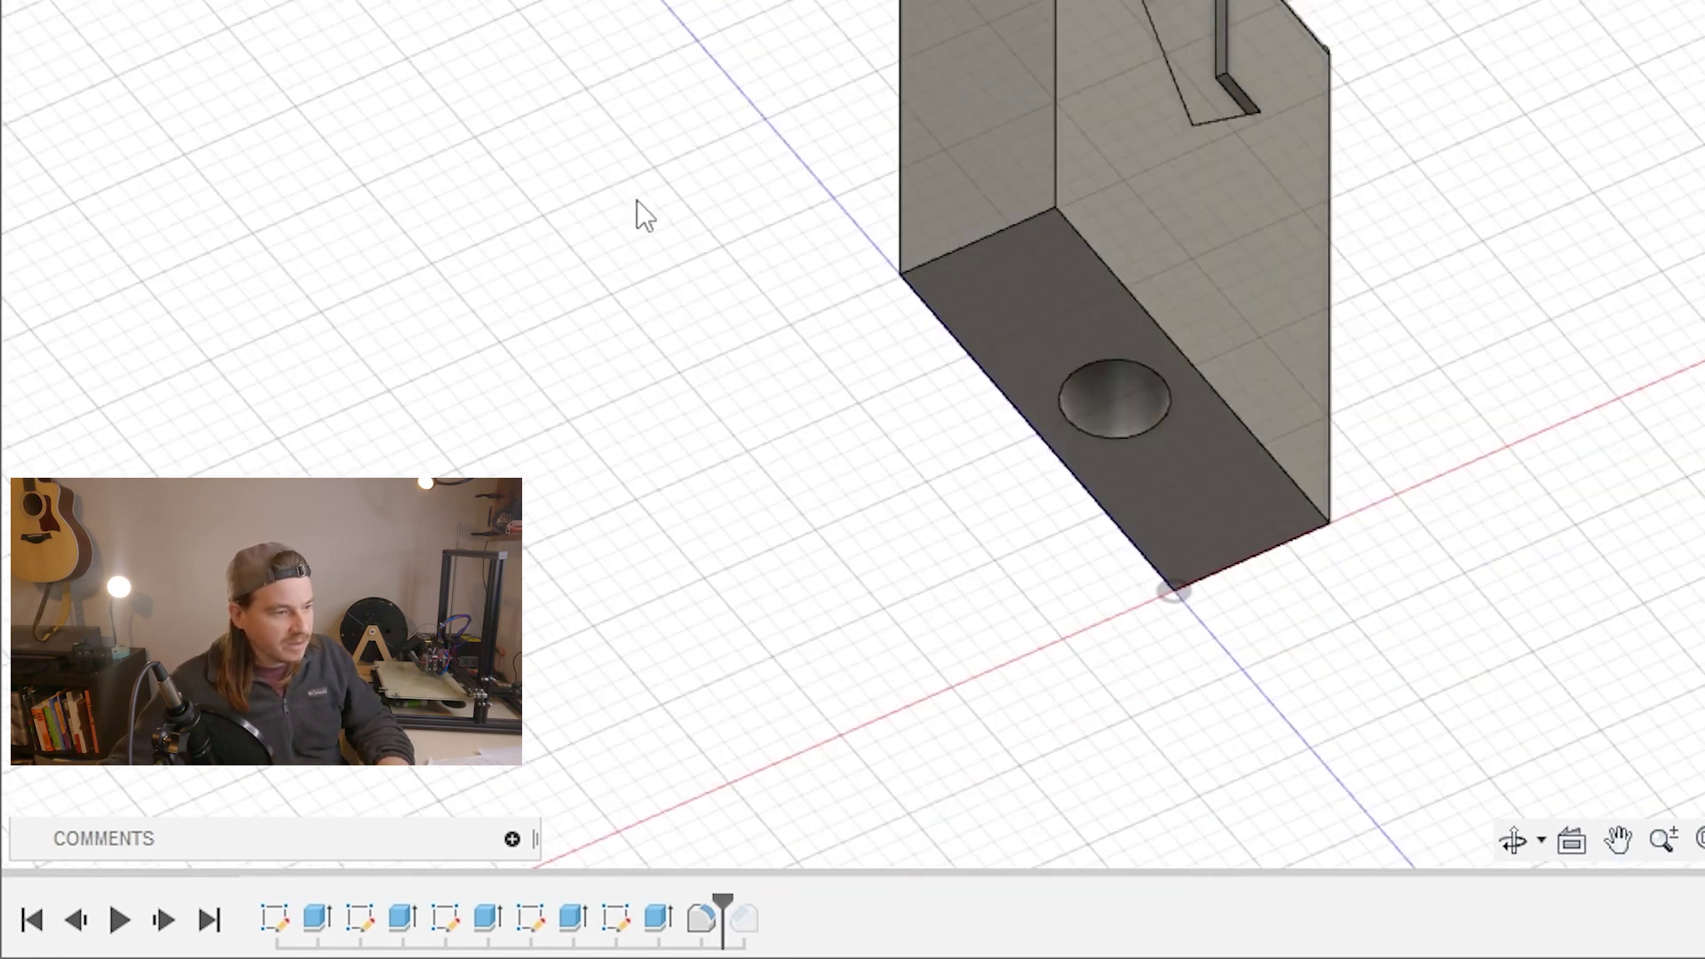
Fillet the hook's crosswise tip edge with a 2 mm radius and round the latch's upper back edge.
middle_click_drag(633, 200, 634, 333, "shift")
middle_click_drag(604, 9, 426, 604)
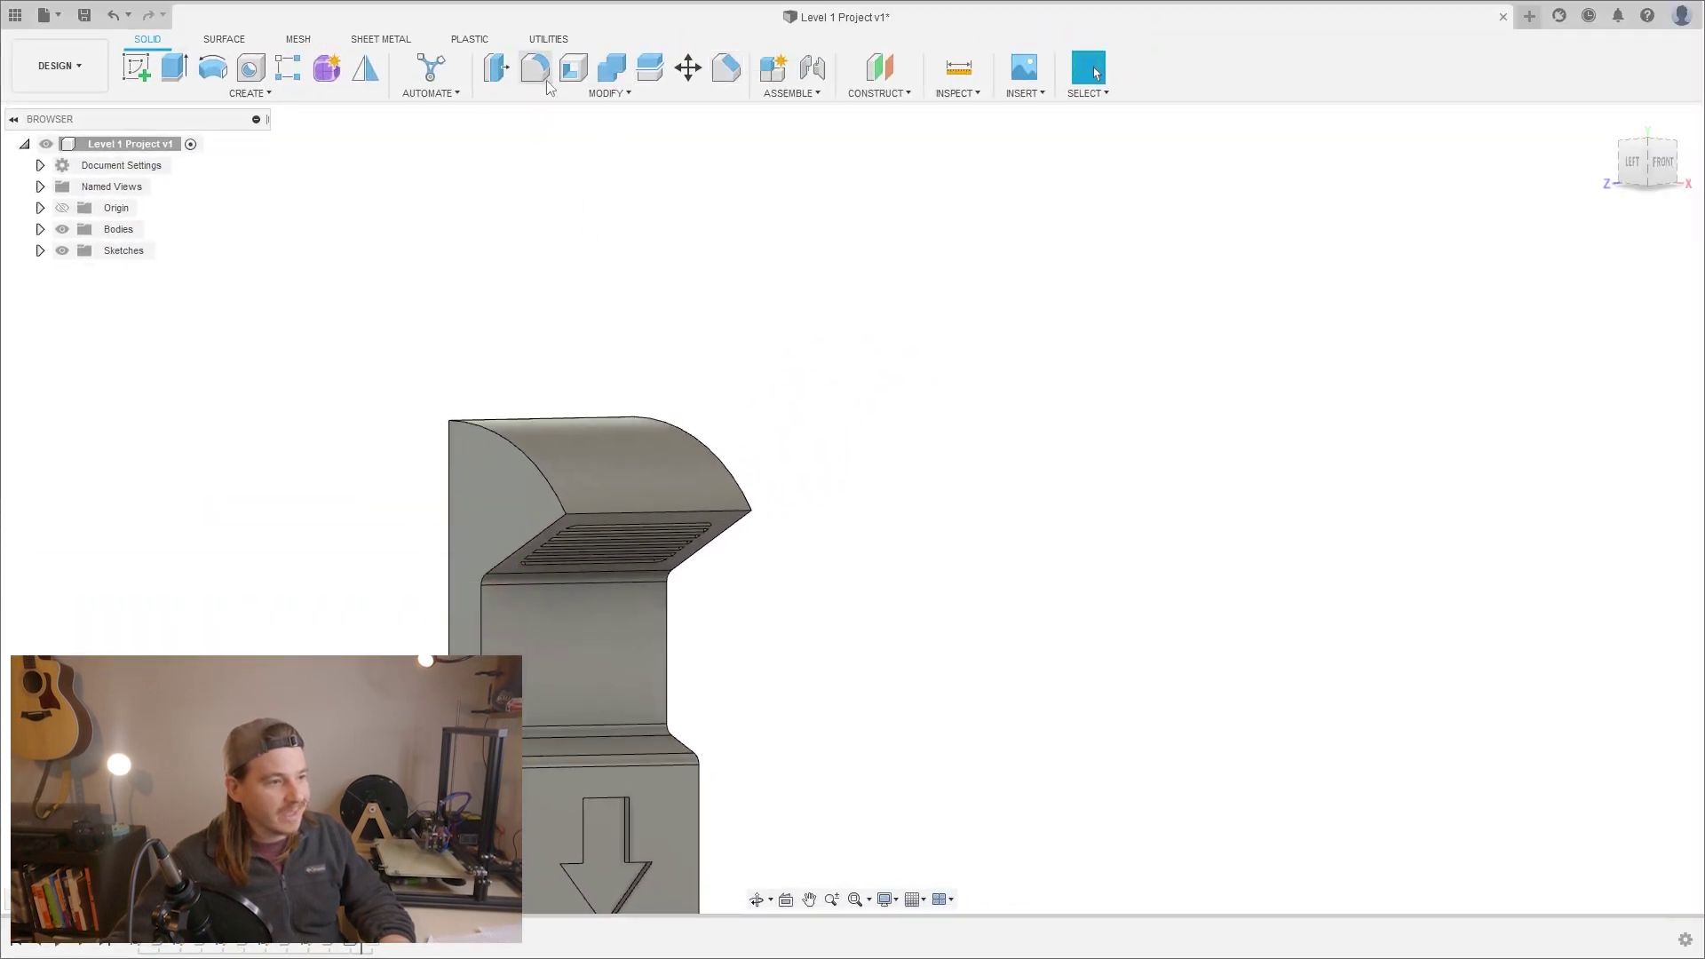
left_click(539, 71)
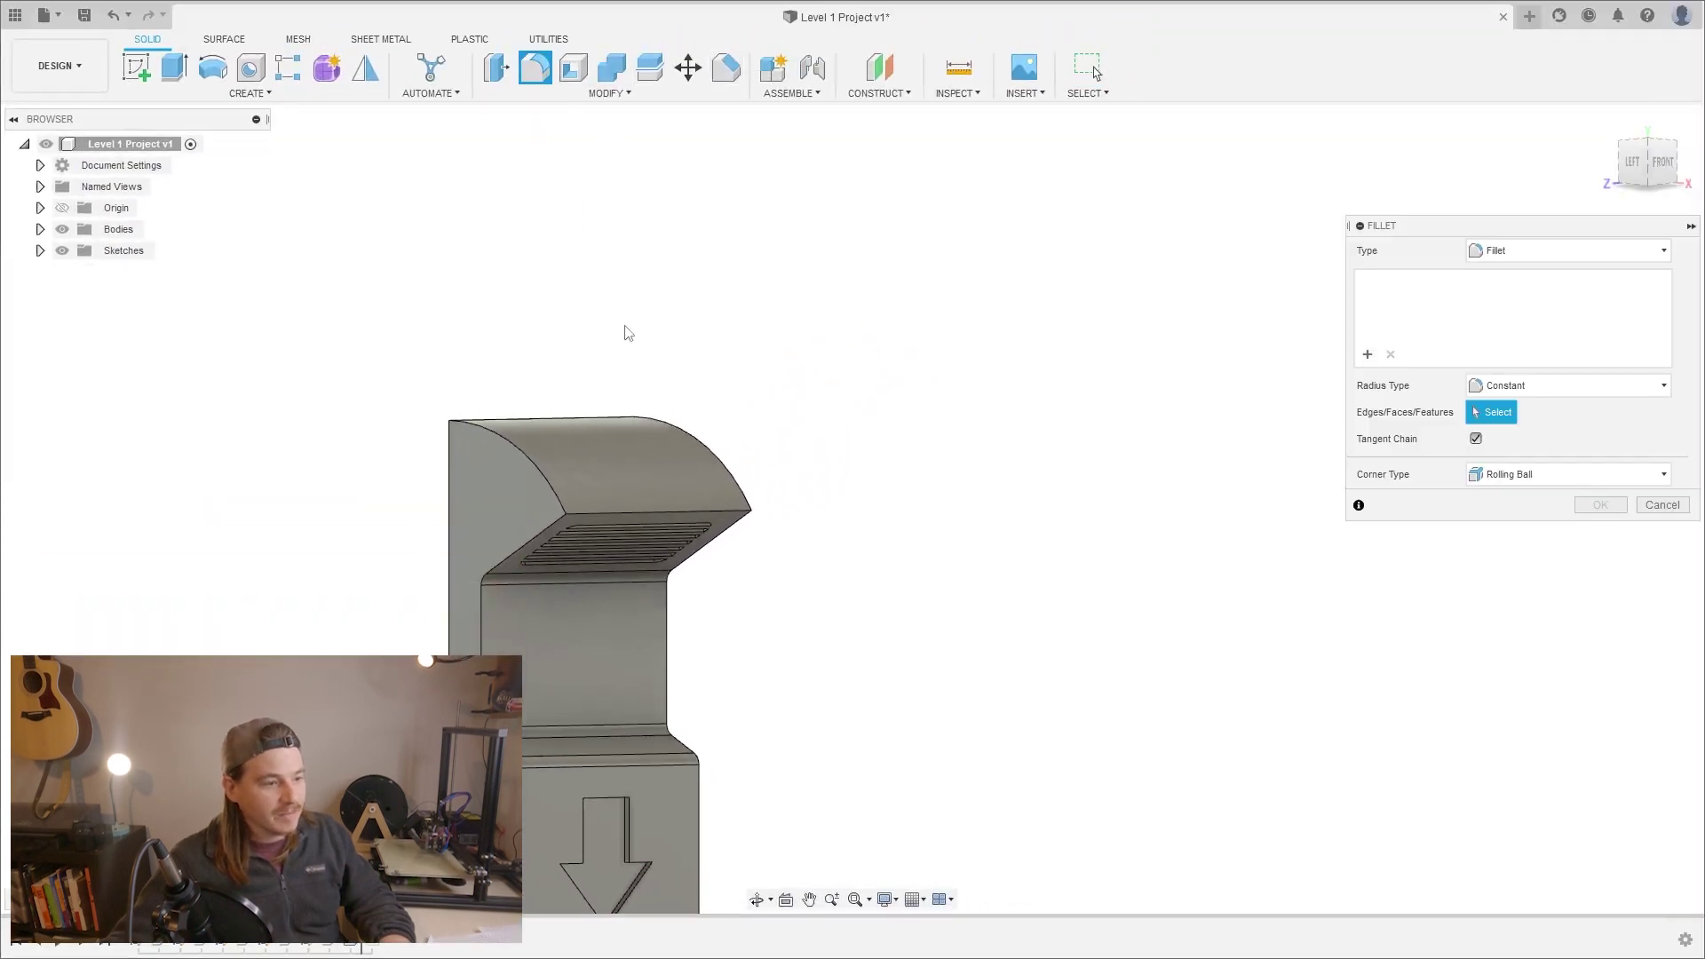
left_click(612, 515)
middle_click_drag(382, 467, 453, 457, "shift")
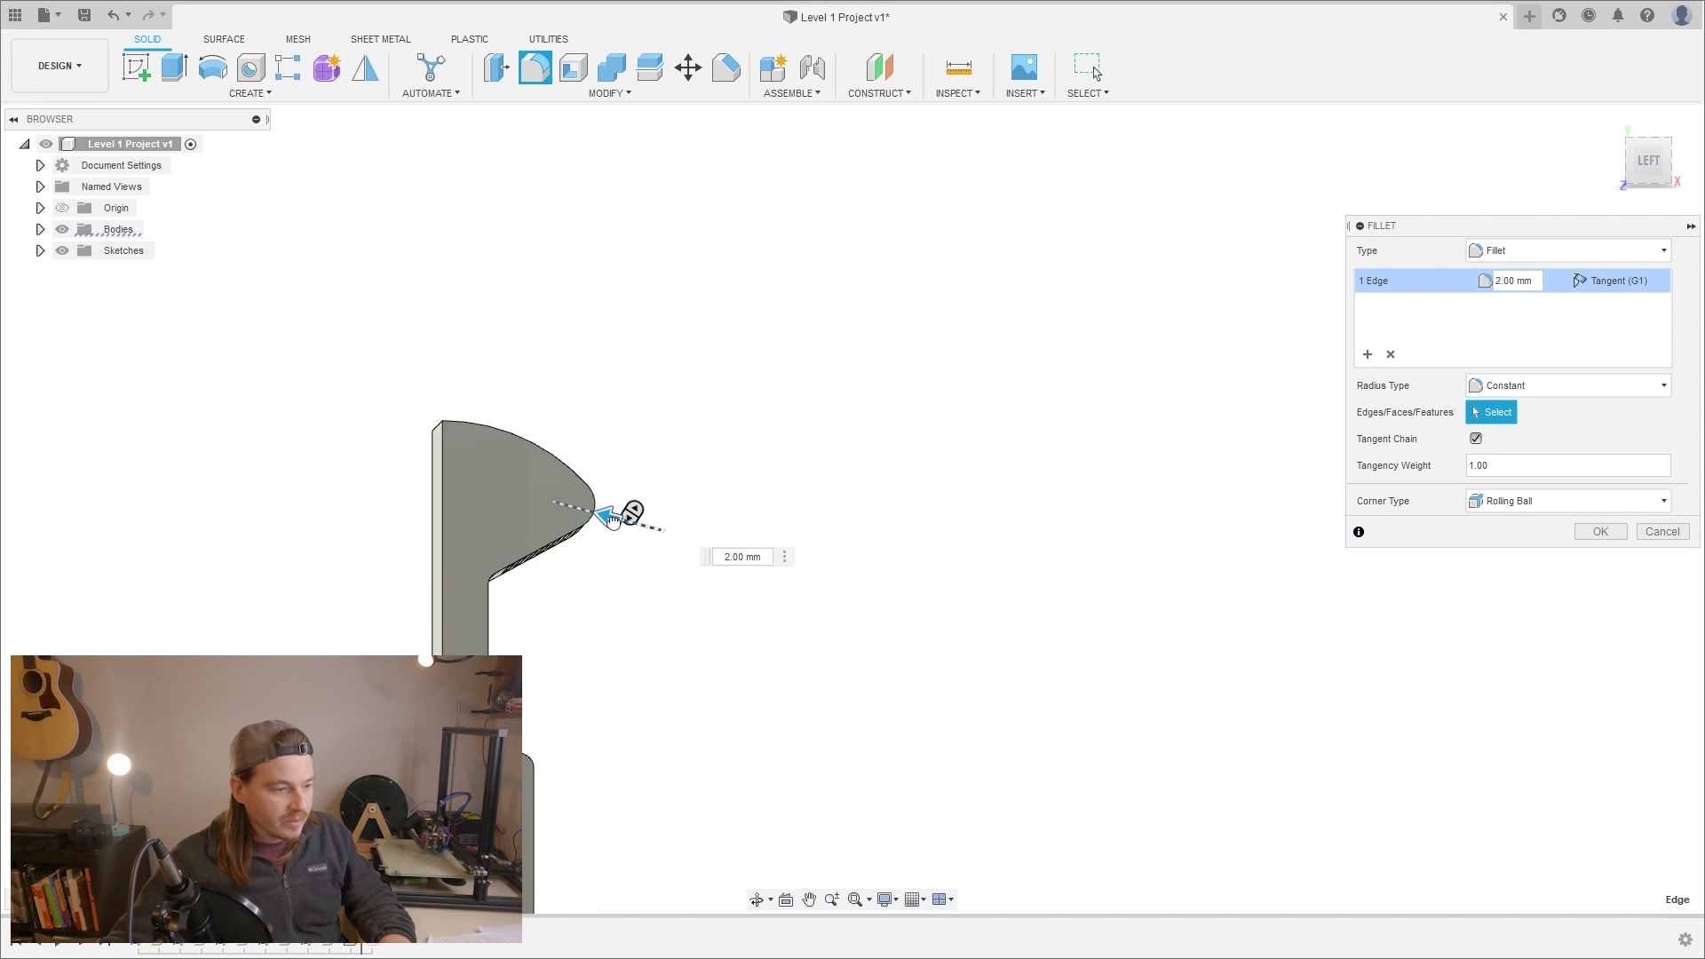
middle_click_drag(700, 430, 710, 422, "shift")
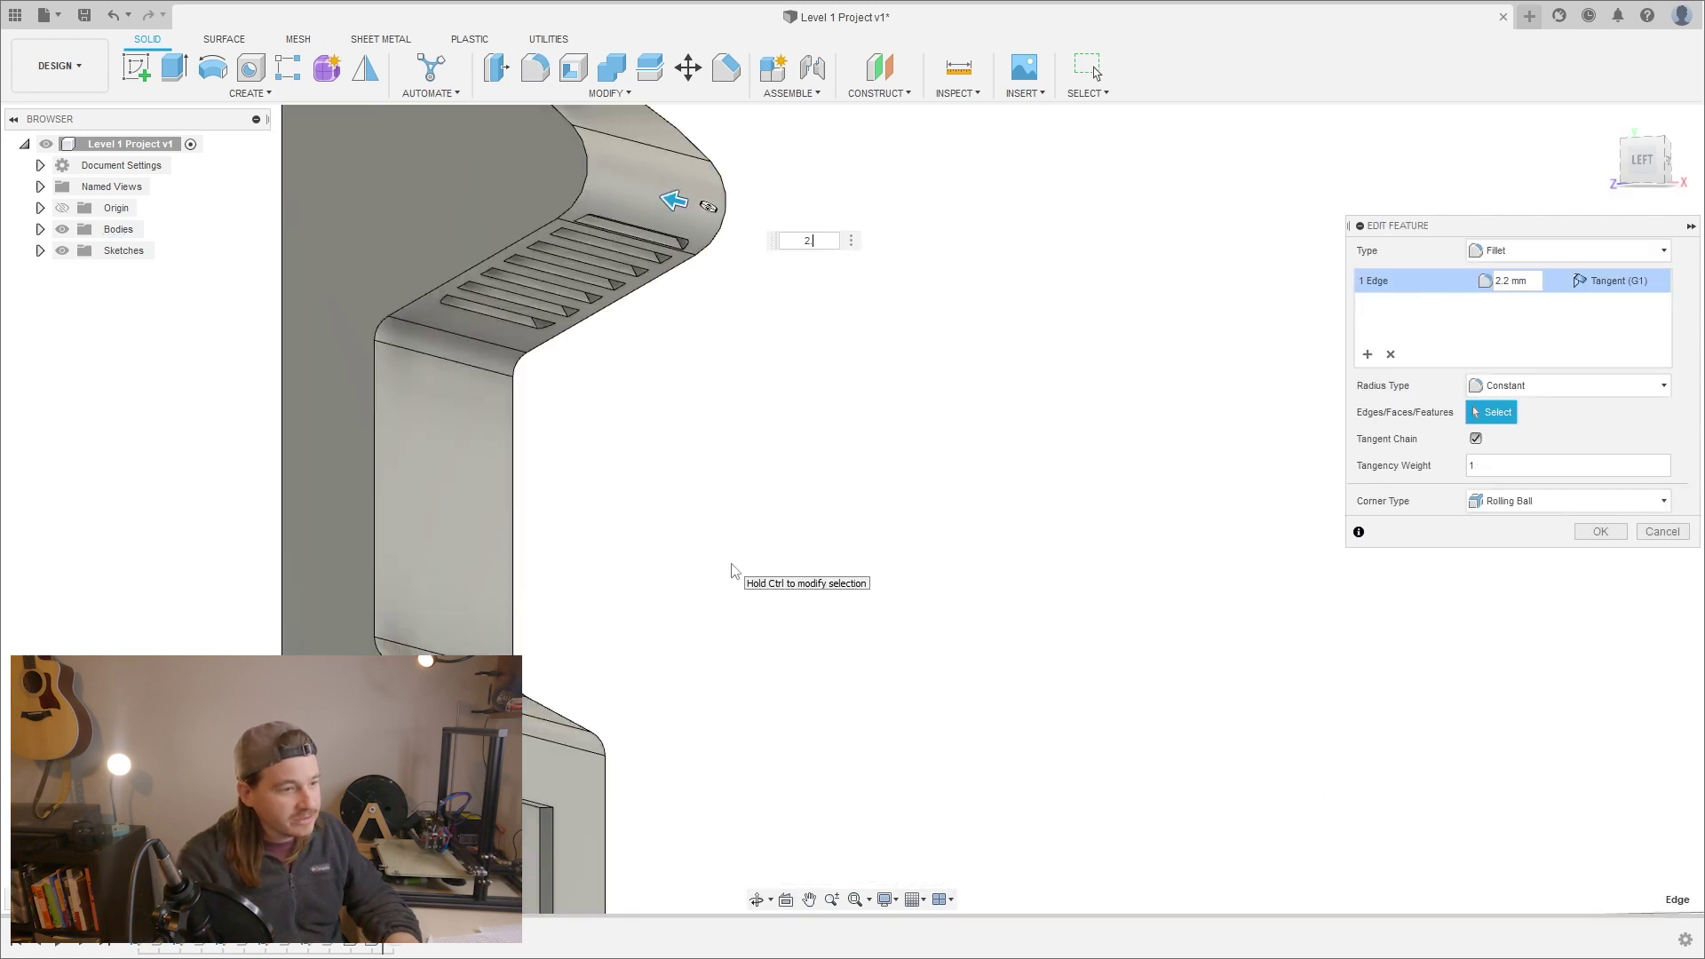
key("Return")
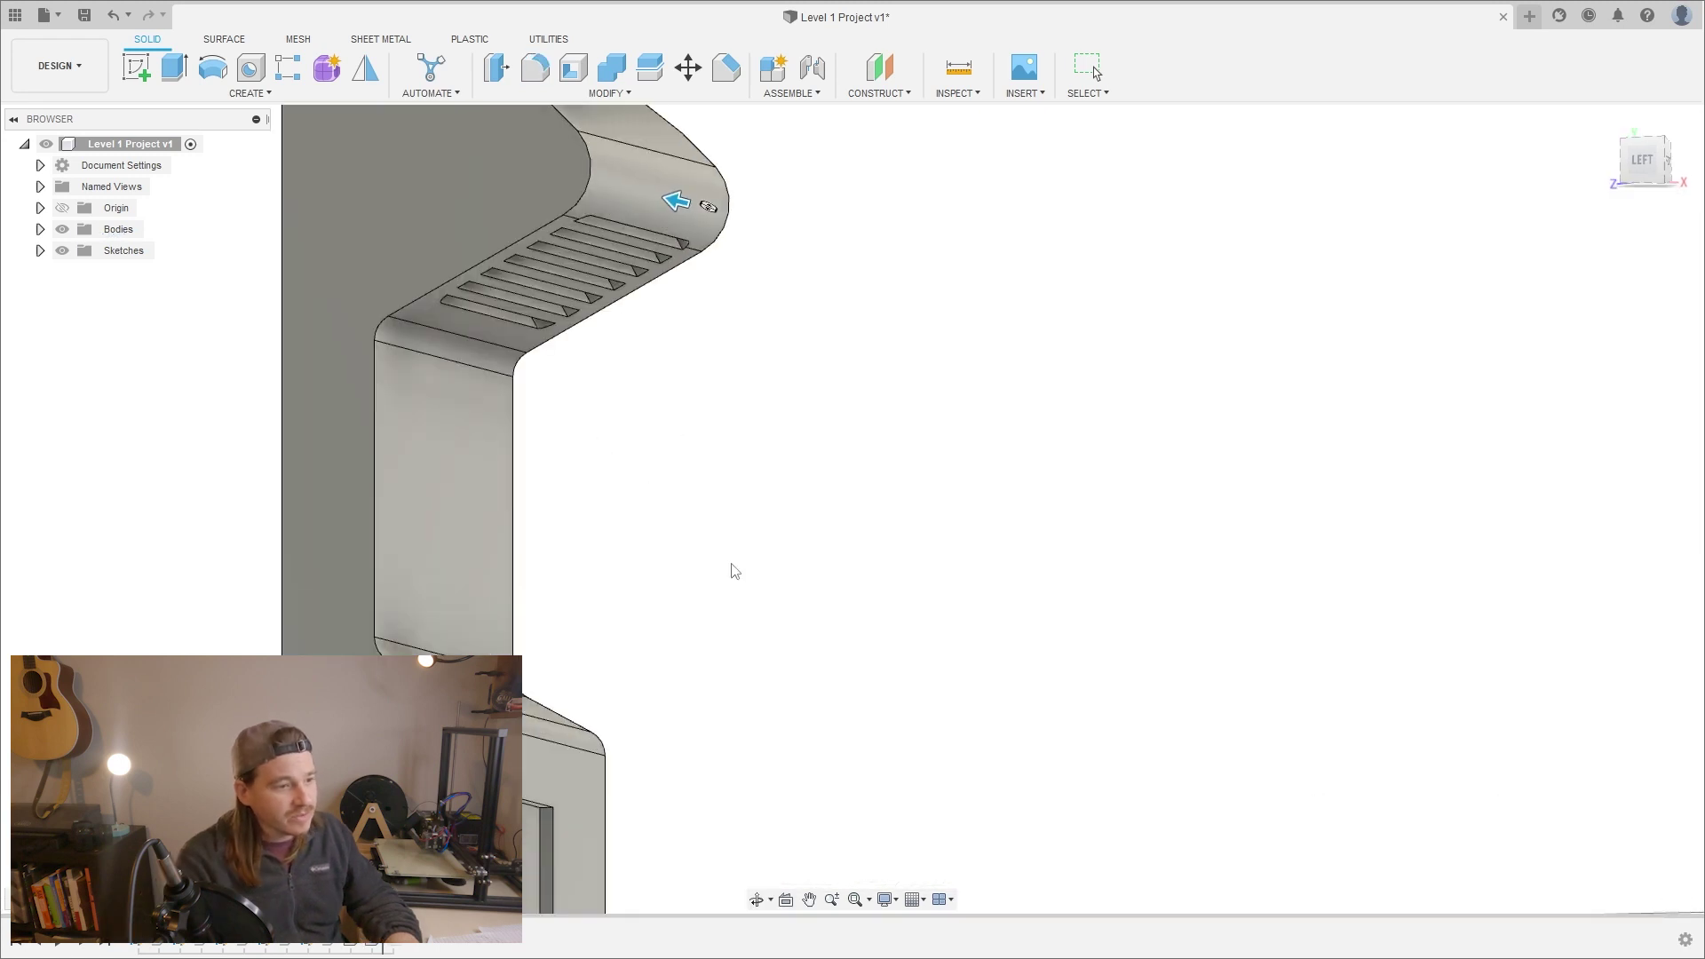
middle_click_drag(707, 500, 708, 510)
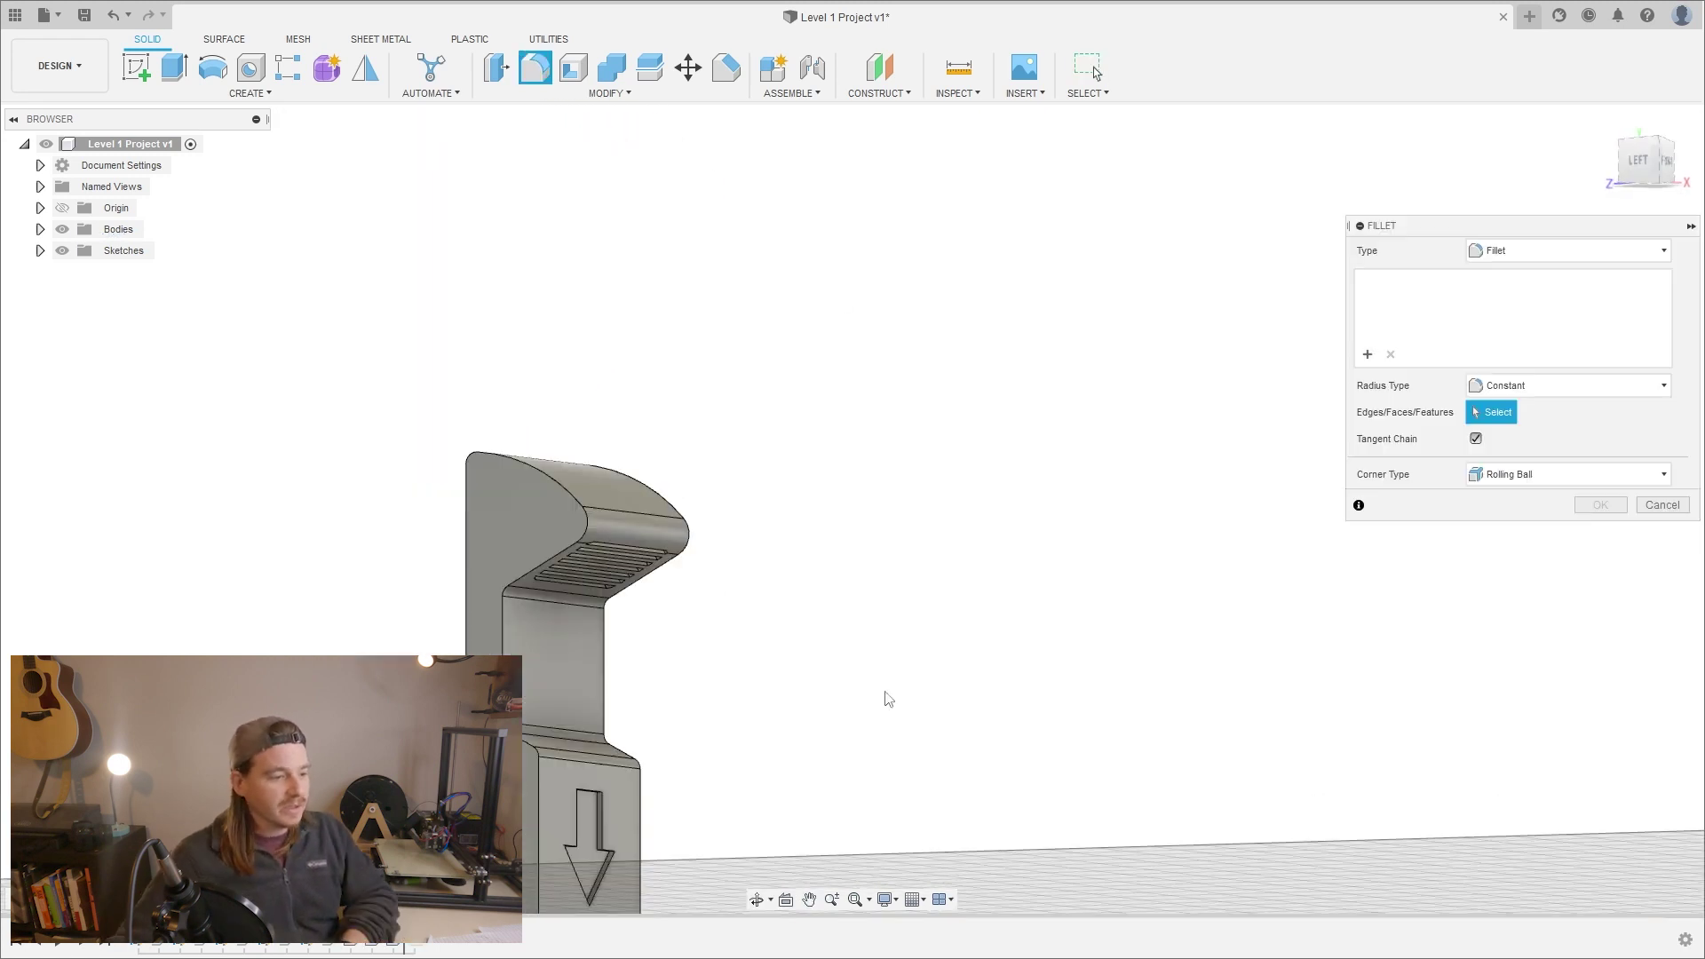
Fillet the outline edge chains along both sides of the latch with a 2.2 mm radius.
middle_click_drag(887, 695, 965, 368)
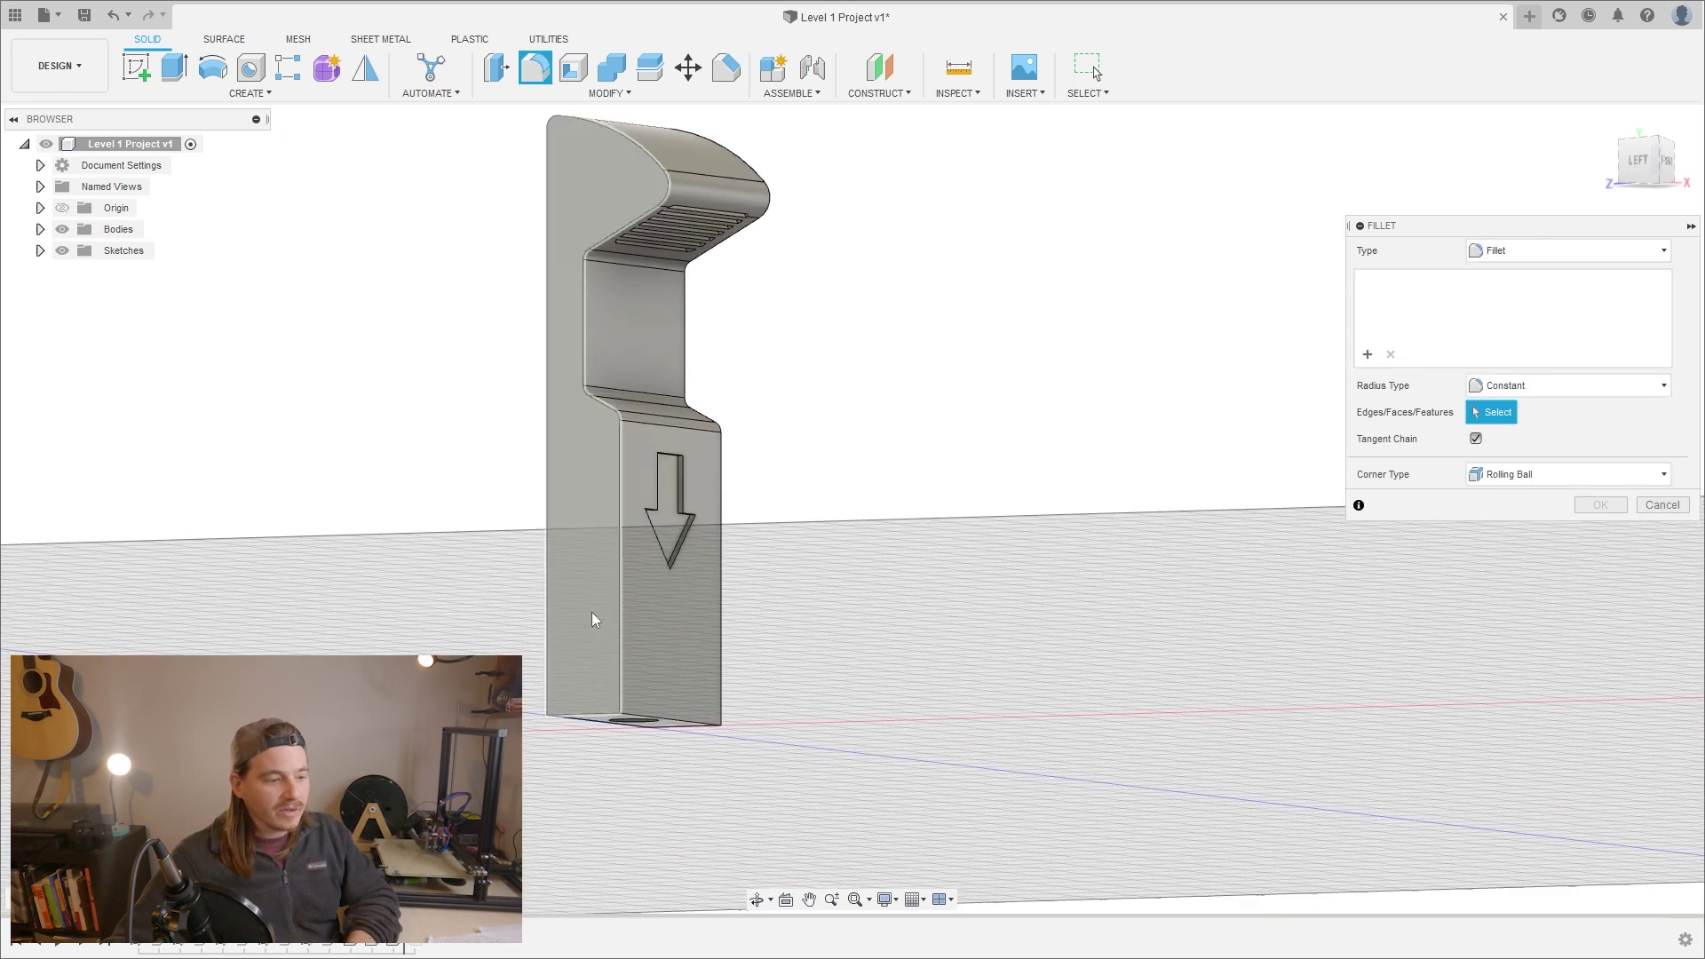
left_click(622, 441)
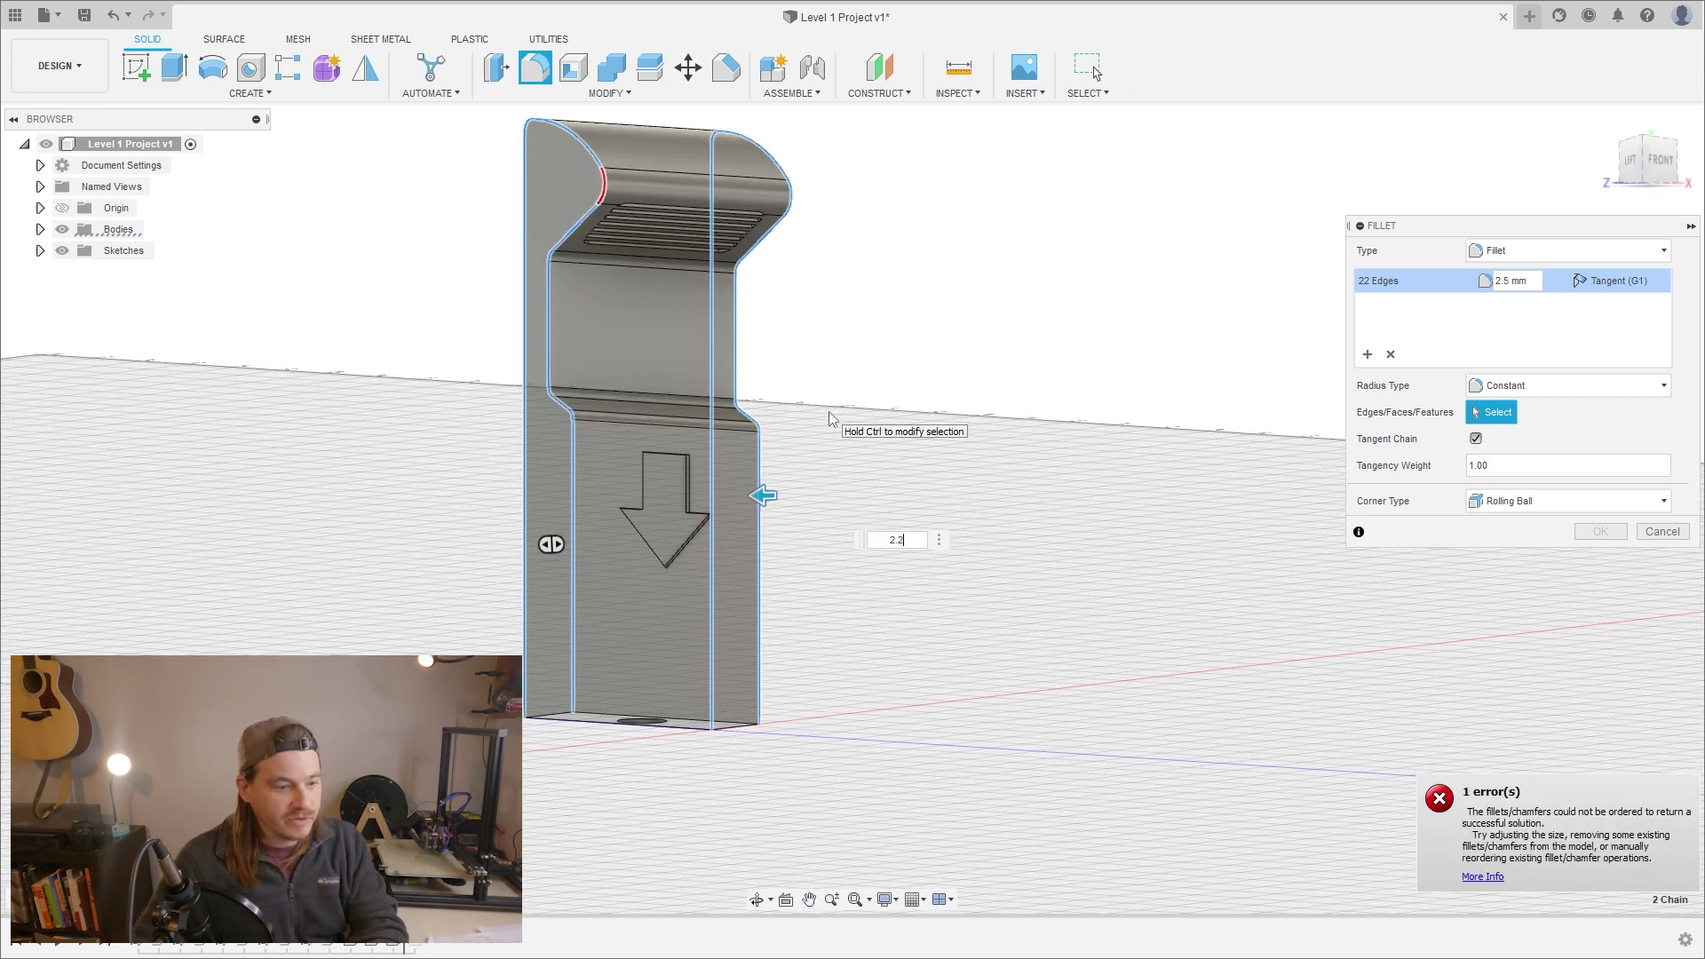
key("Return")
middle_click_drag(832, 419, 699, 375, "shift")
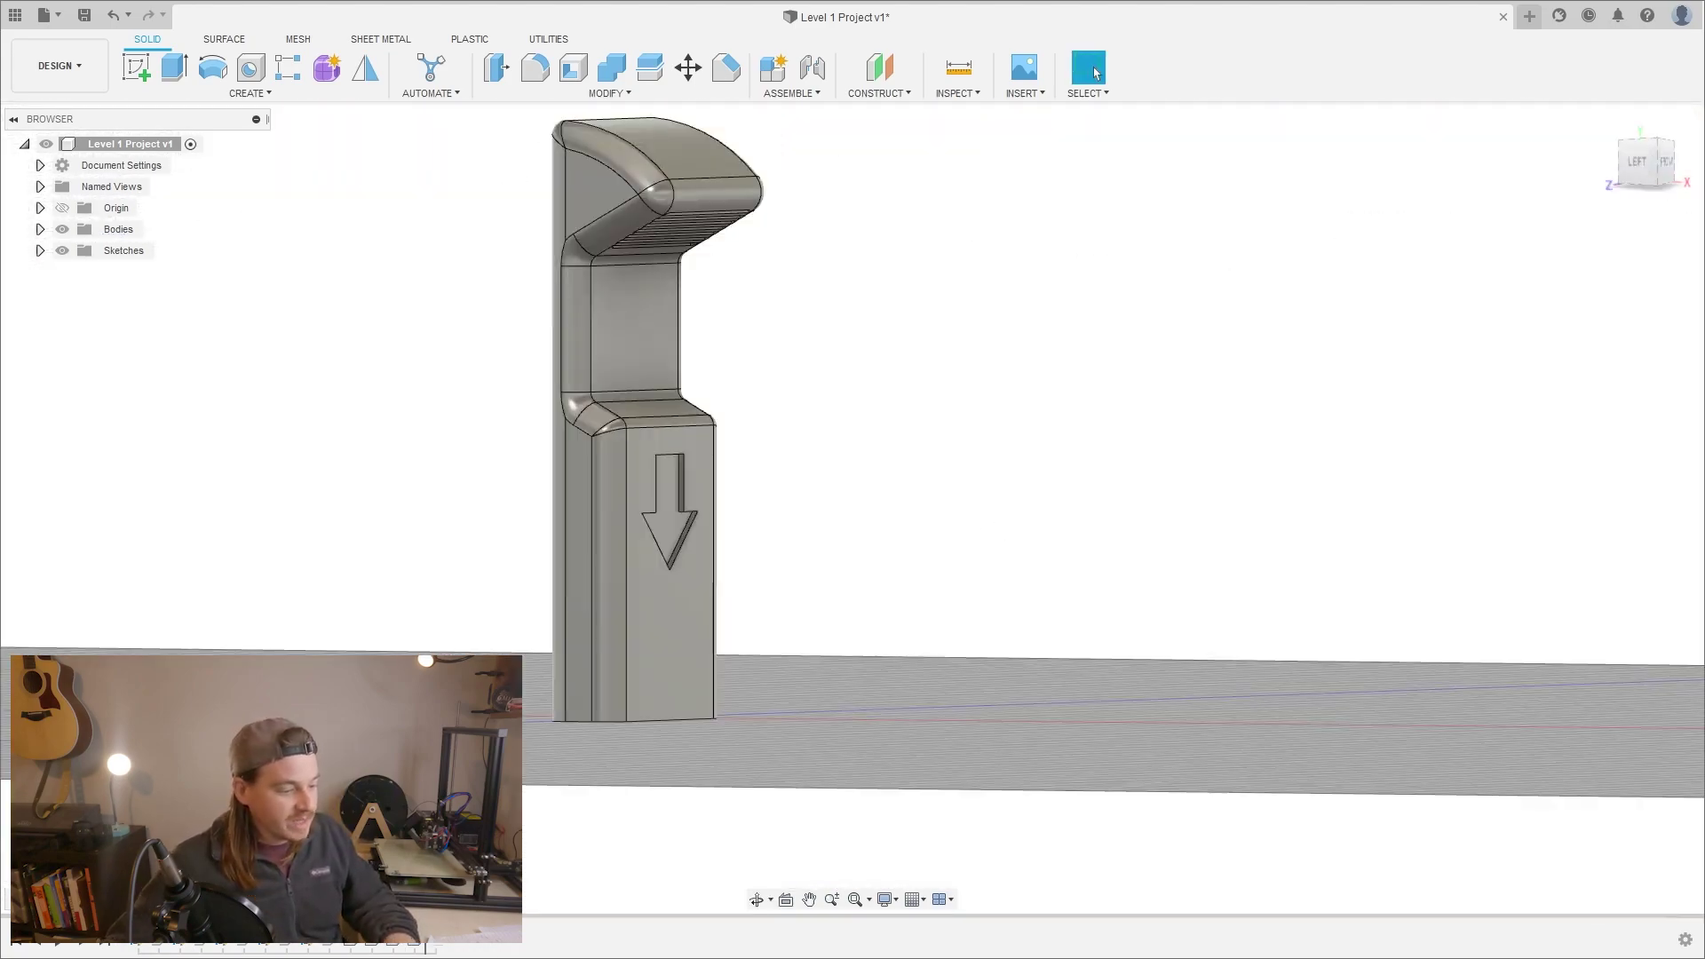
Roll the model history forward to its end and chamfer the screw hole's rim and the bottom face's outline.
scroll(696, 556, "up", 5)
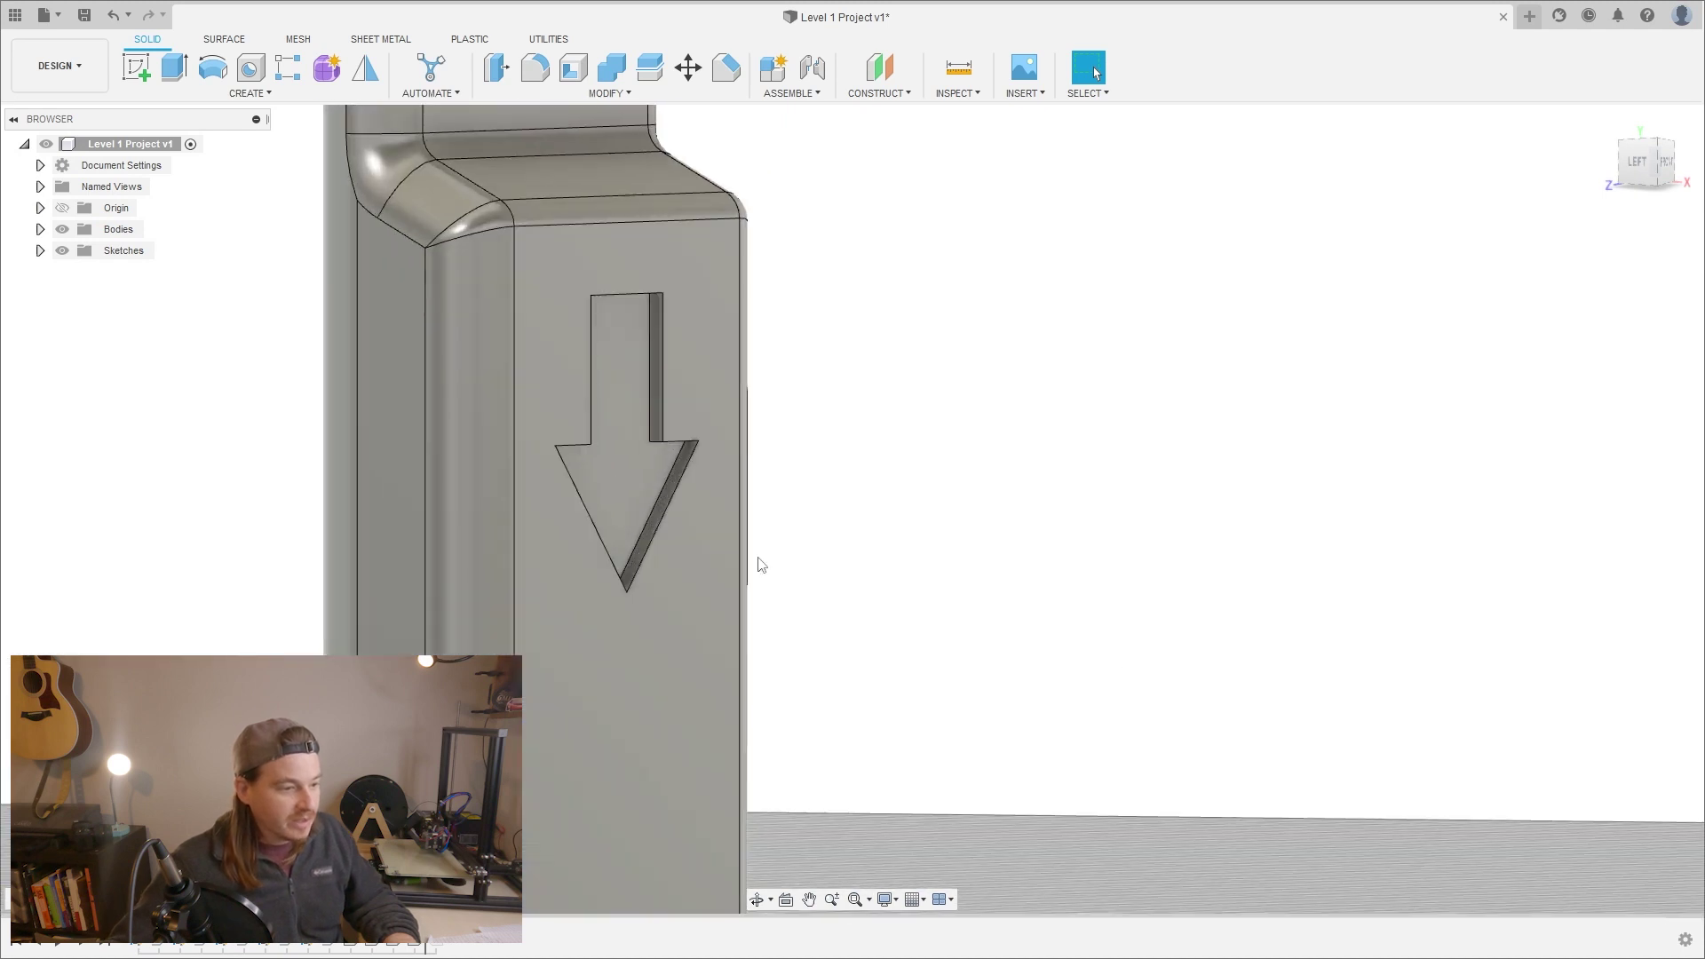
middle_click_drag(614, 478, 585, 339)
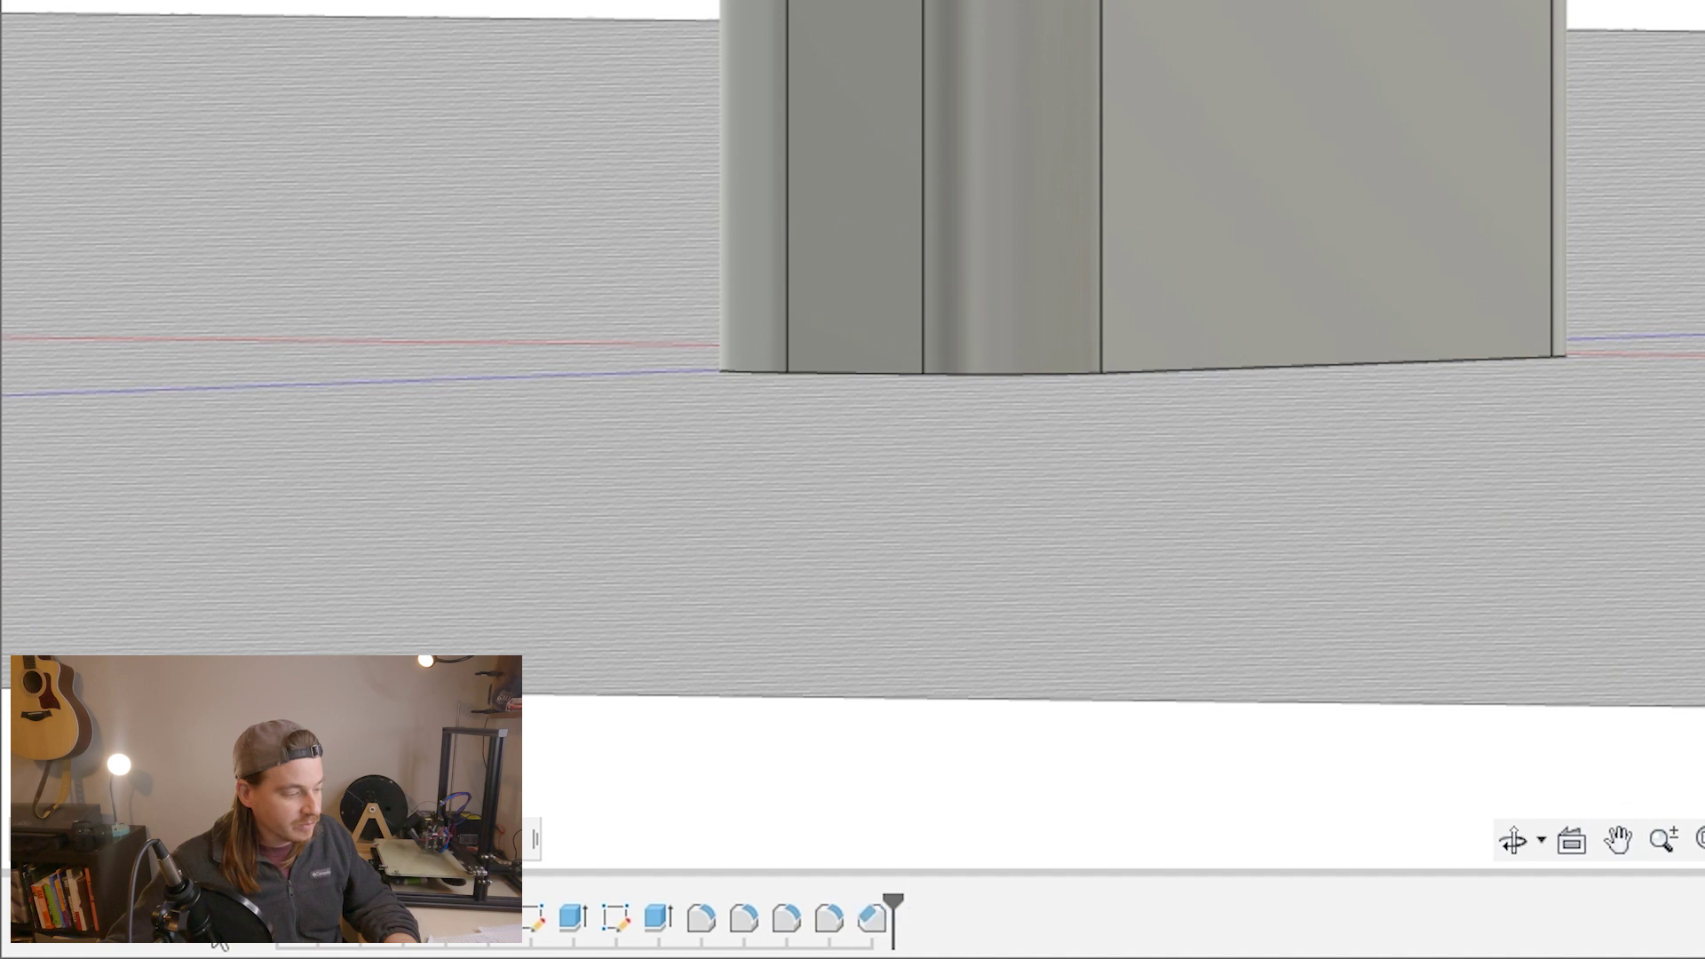
middle_click_drag(1634, 125, 1062, 465)
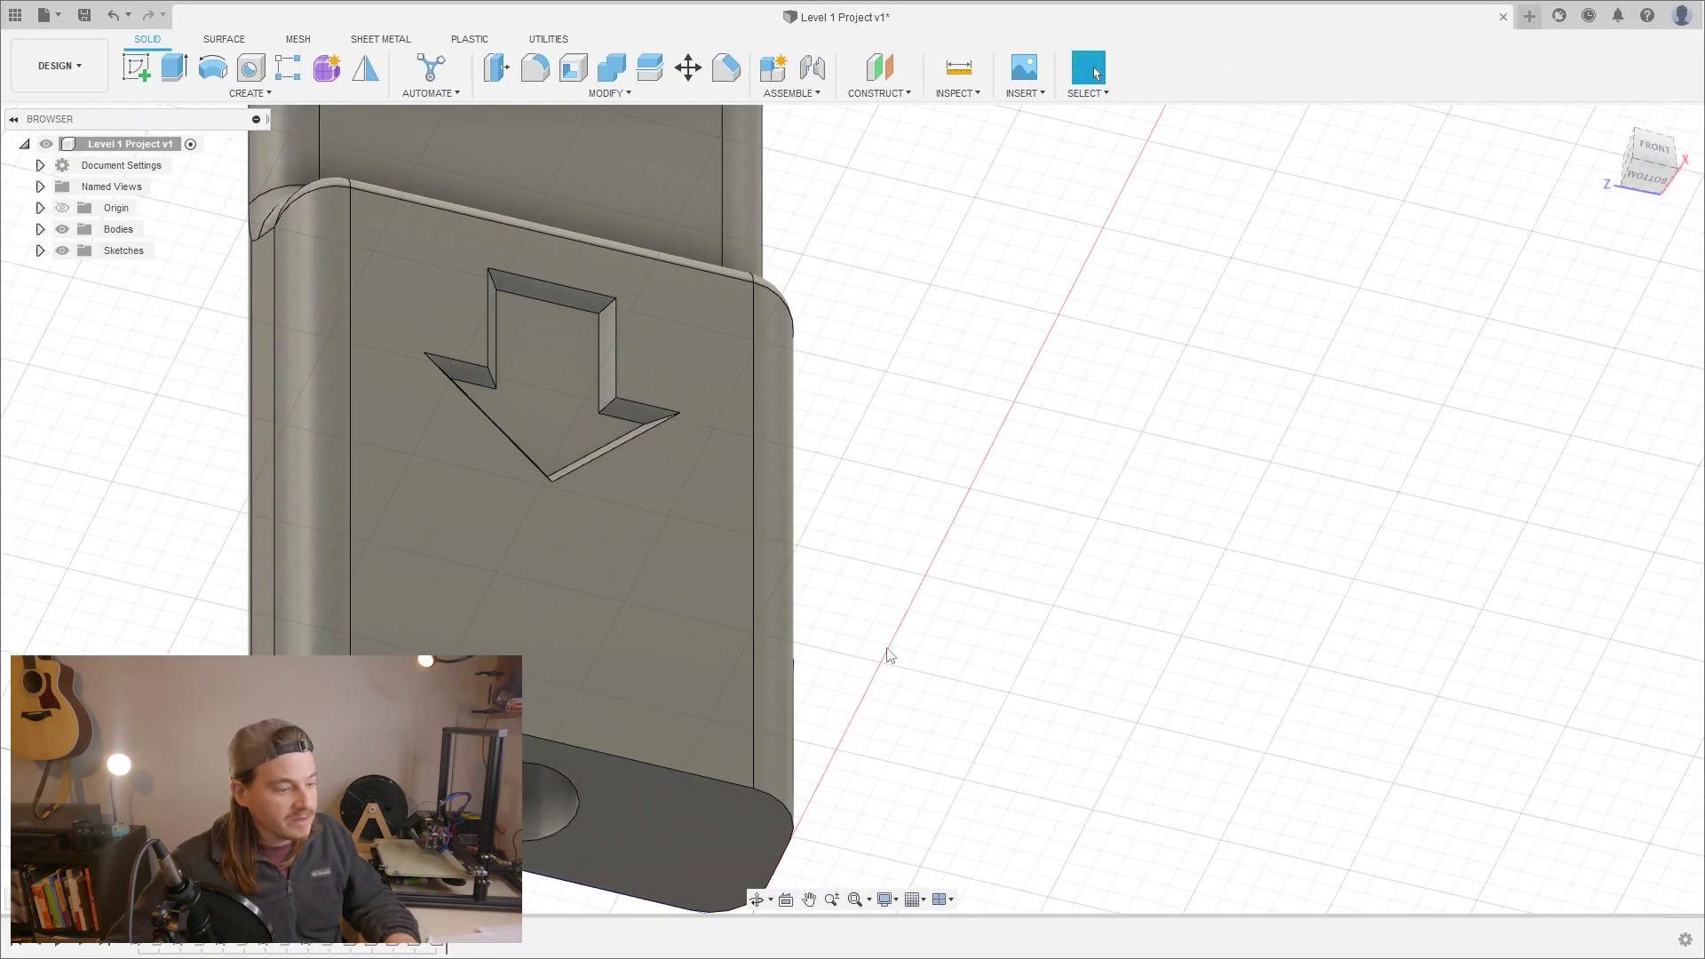
middle_click_drag(886, 655, 952, 504)
scroll(952, 504, "down", 1)
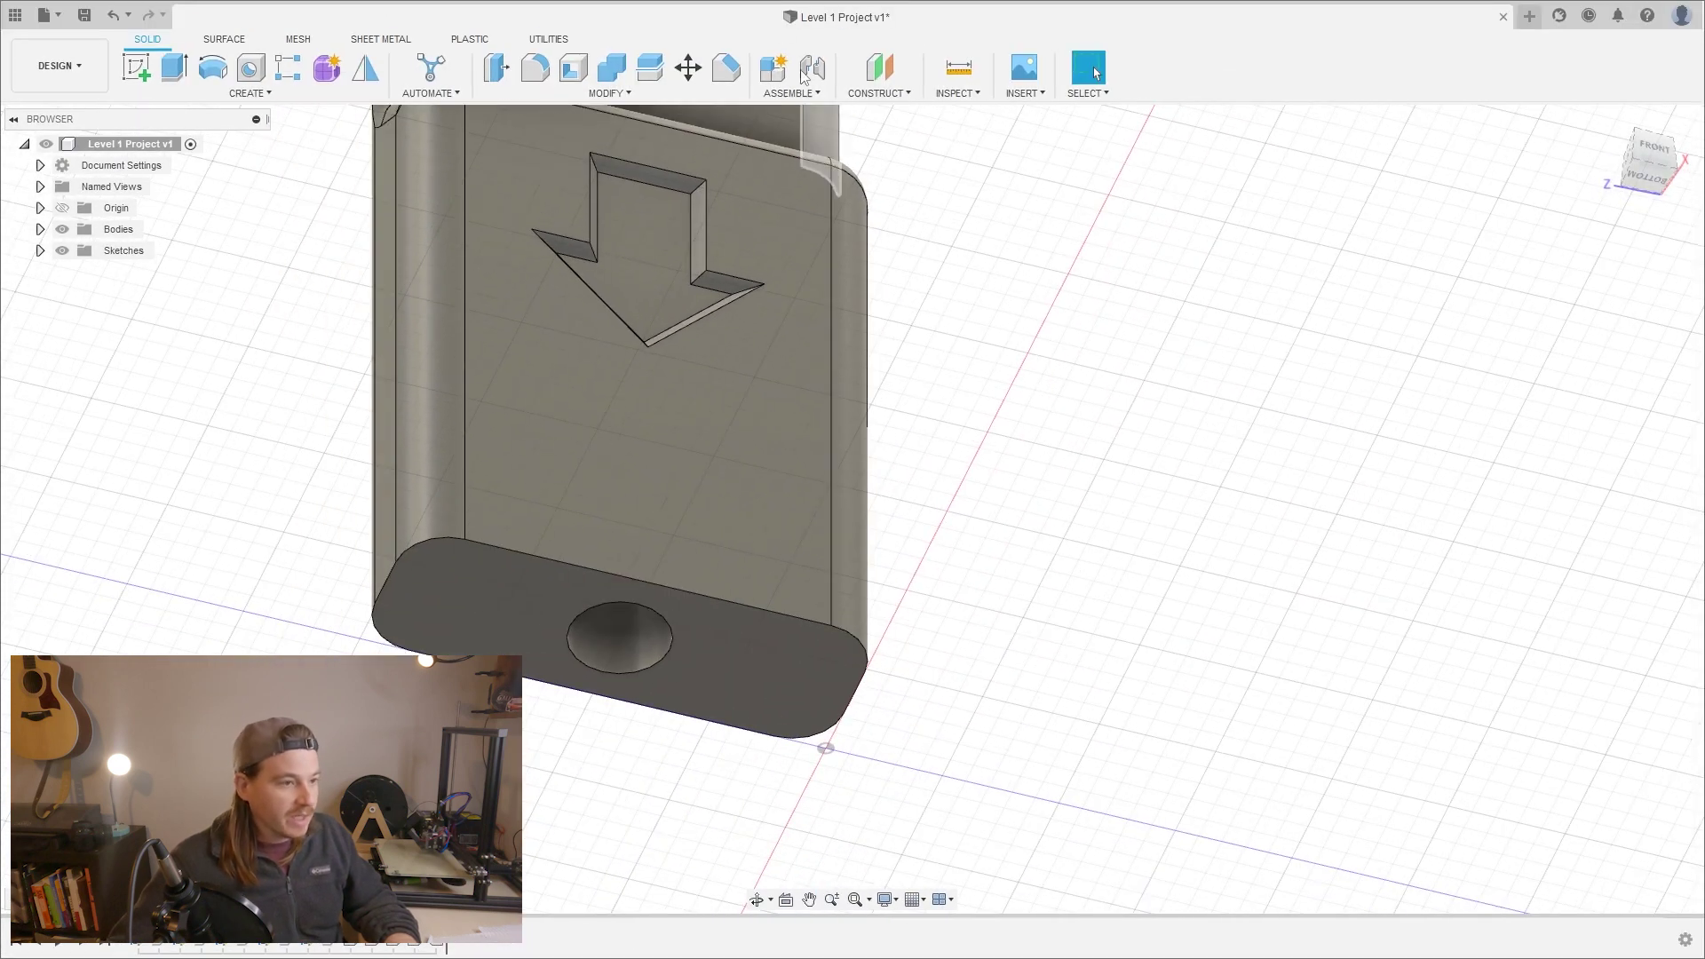
left_click(742, 71)
left_click(675, 652)
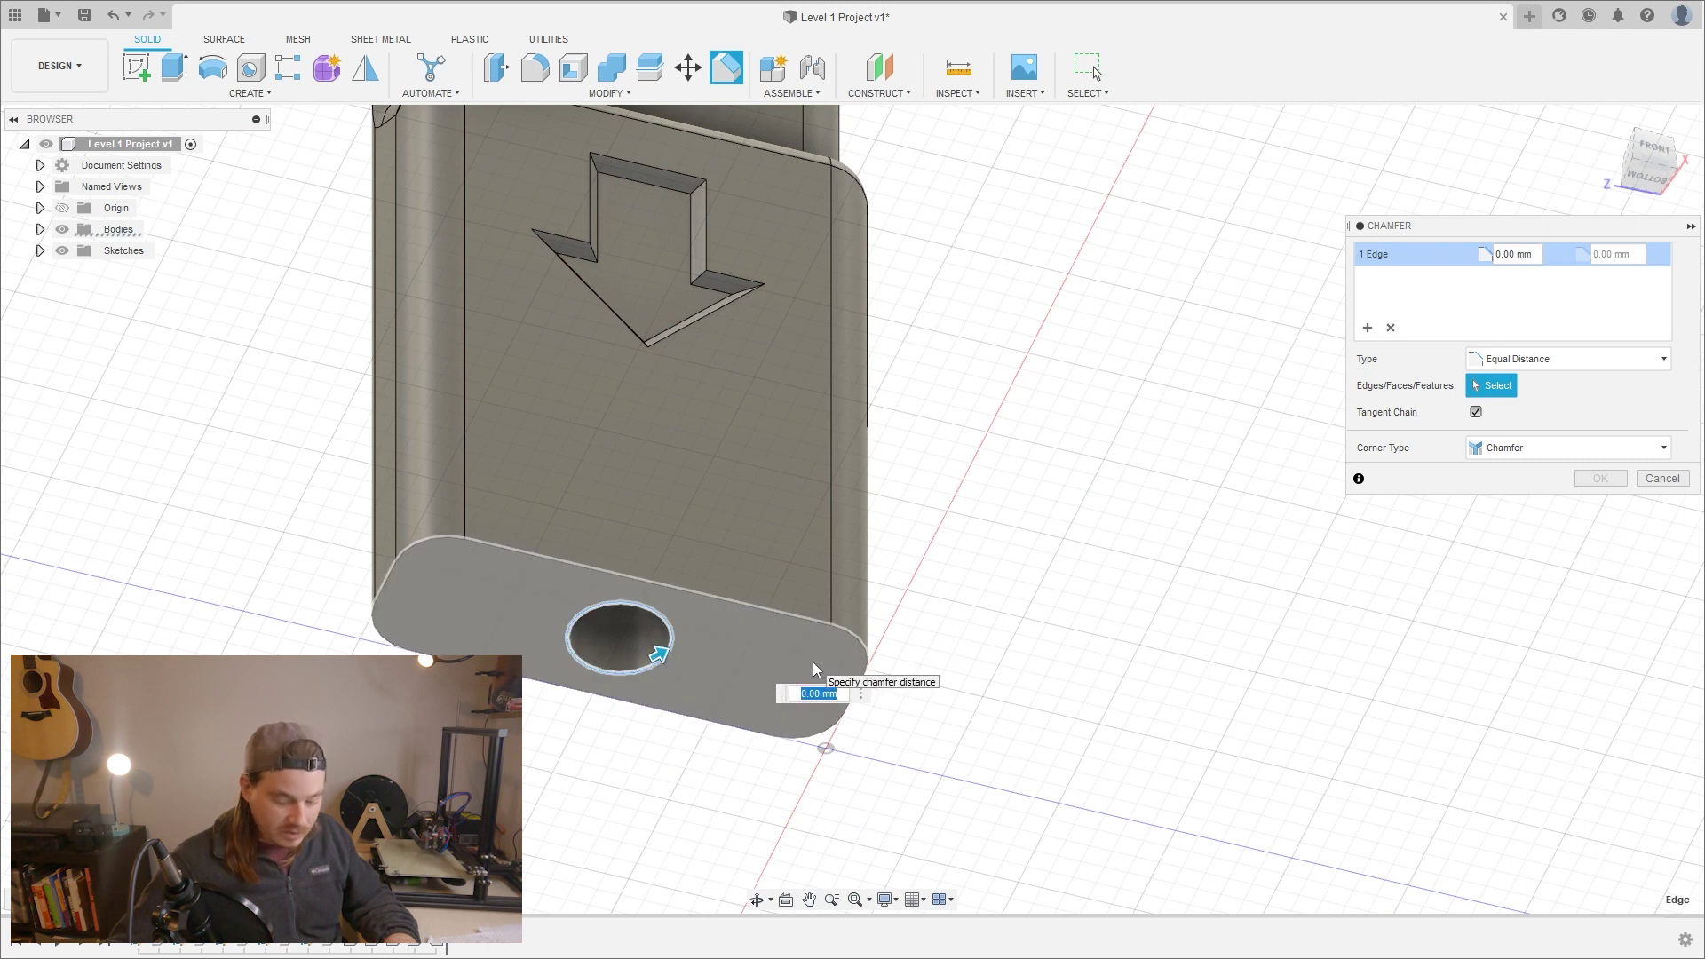
key("Return")
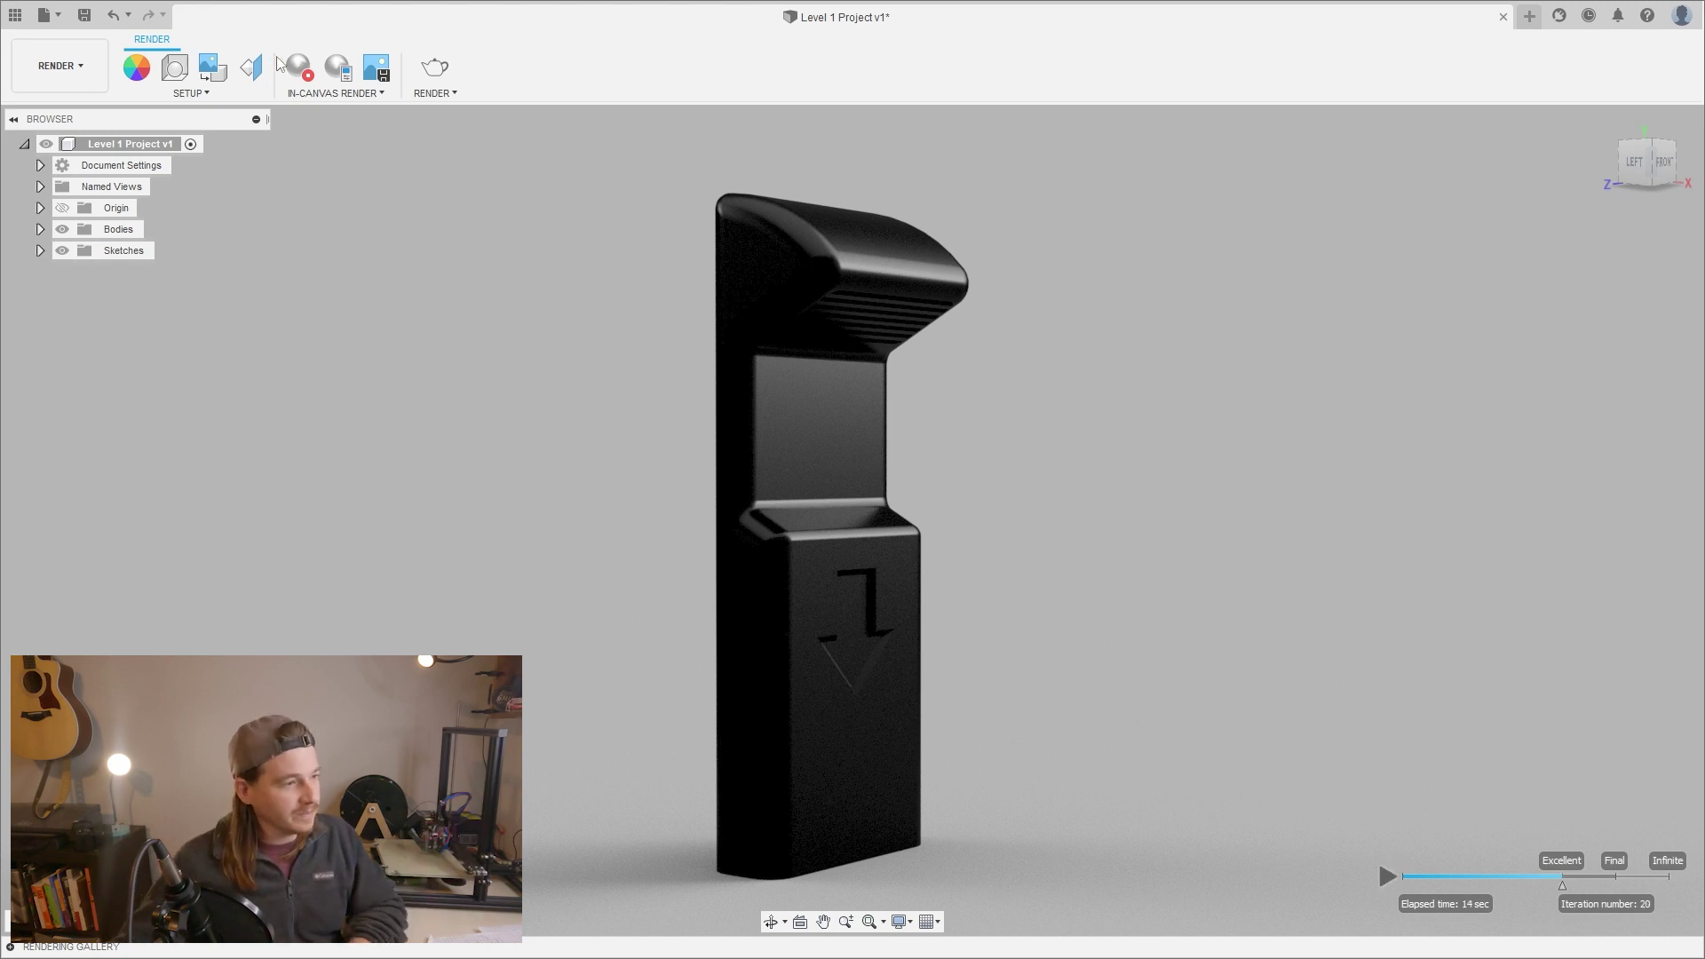
Return to the Design workspace and save the latch body as a mesh in STL (ASCII) format.
left_click(60, 66)
left_click(55, 112)
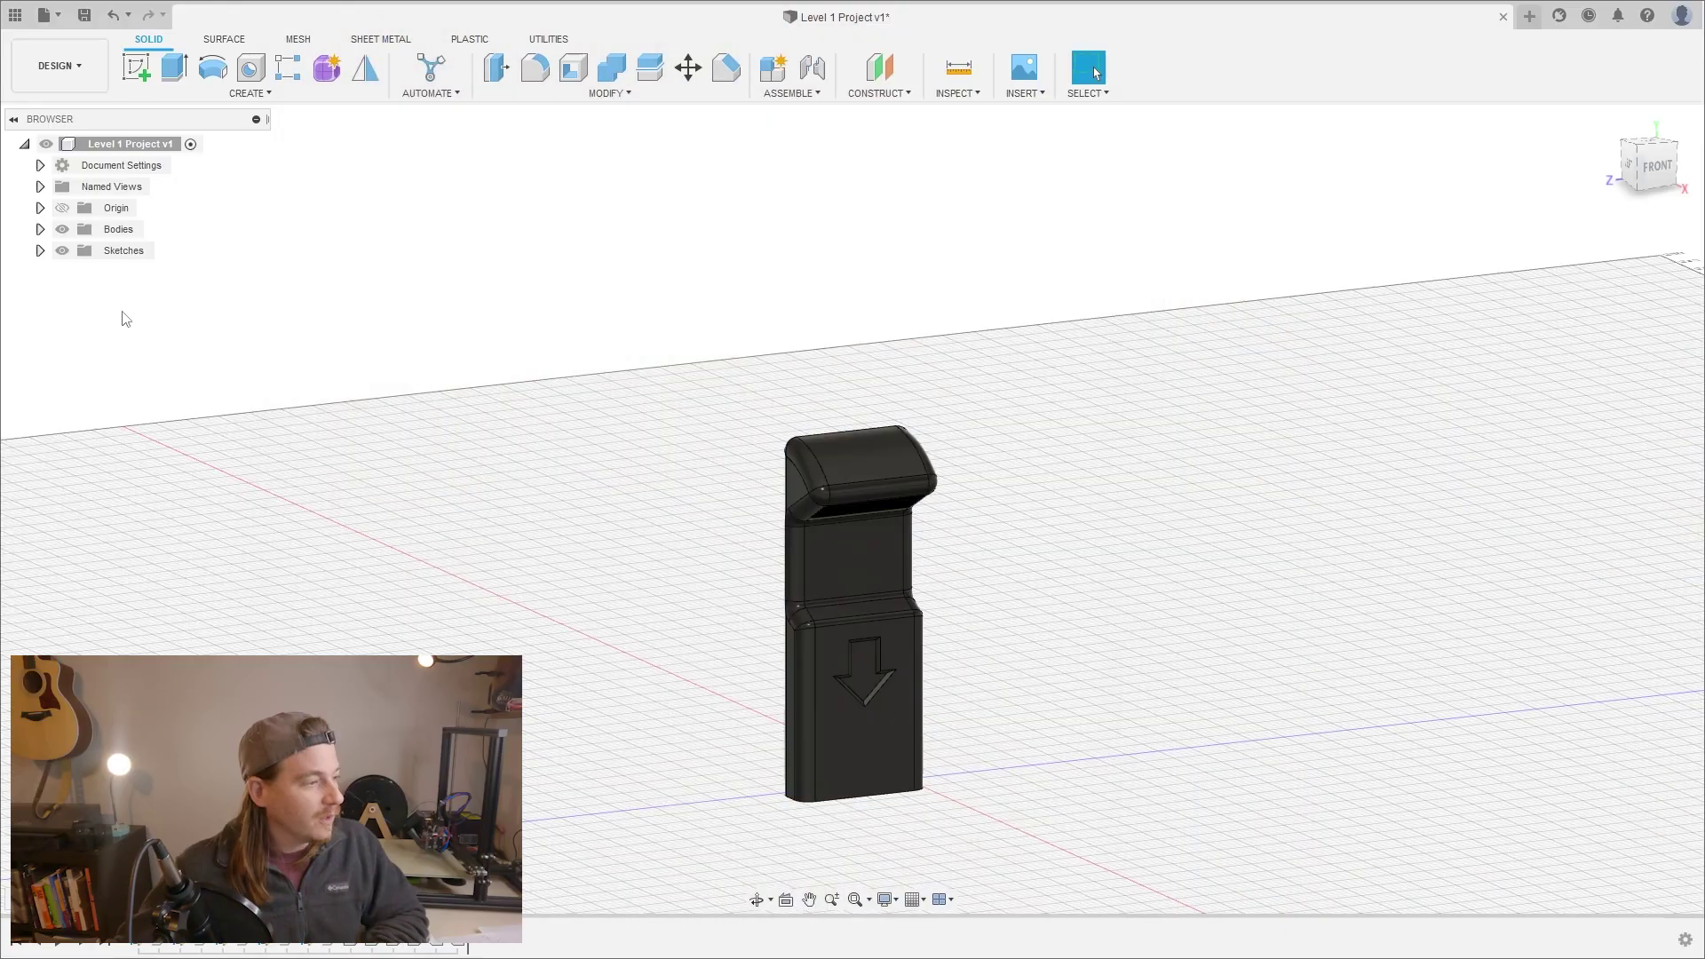
left_click(40, 229)
left_click(132, 251)
right_click(128, 251)
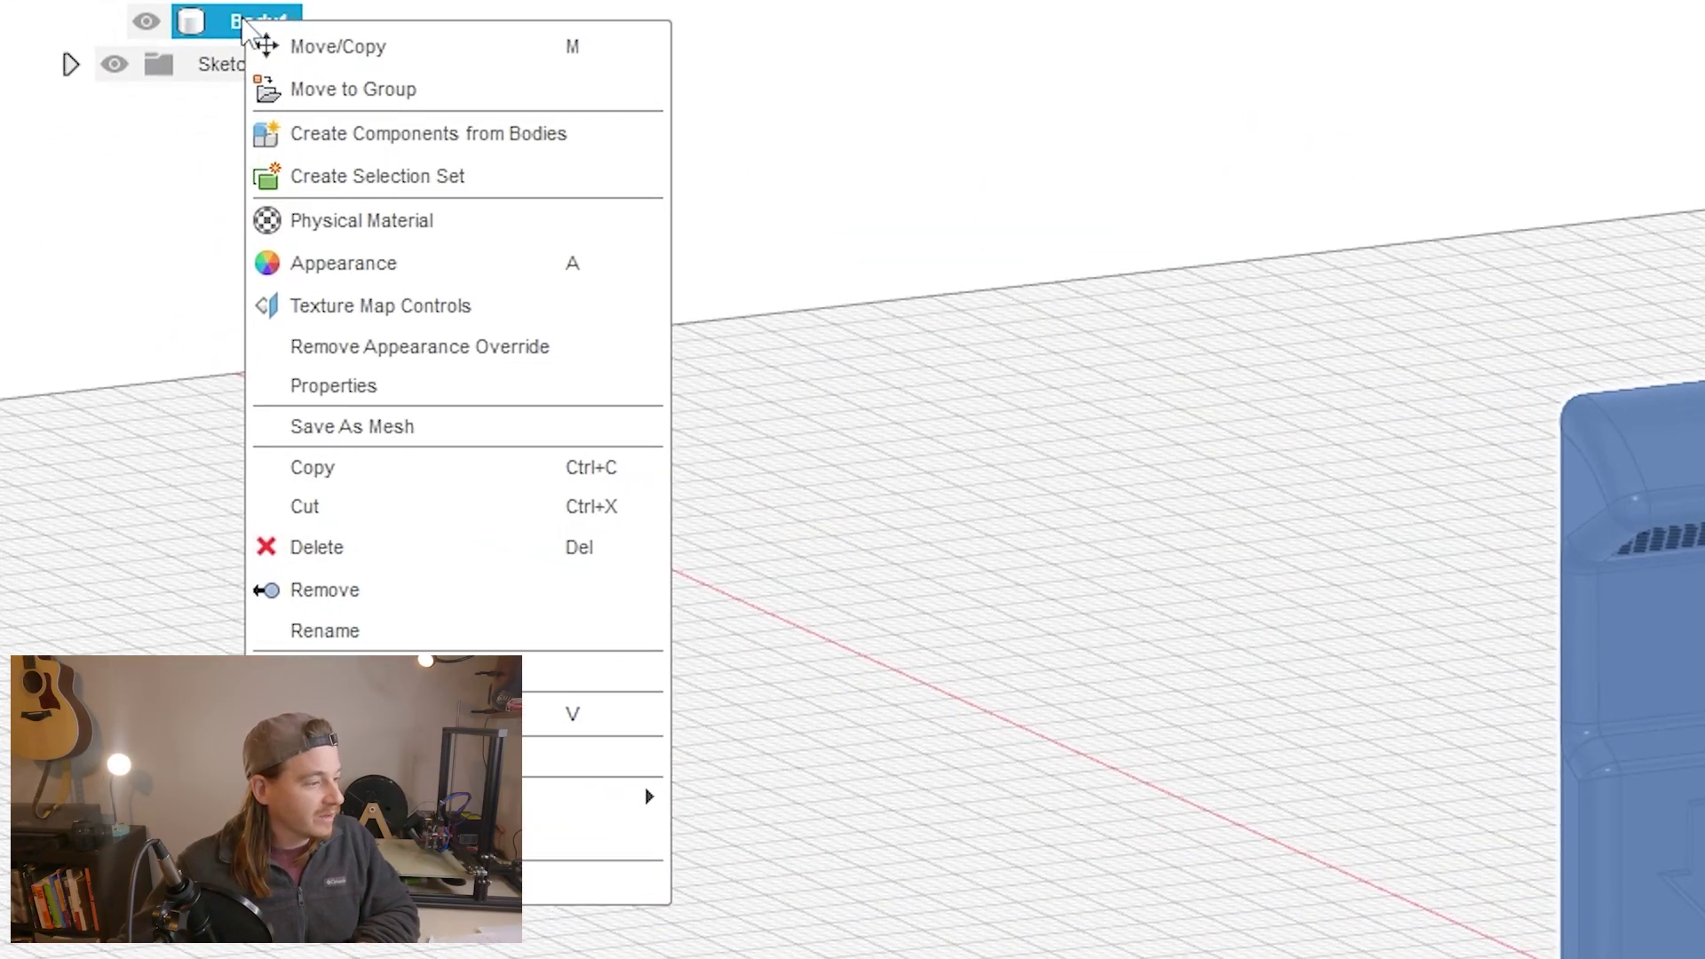
left_click(412, 421)
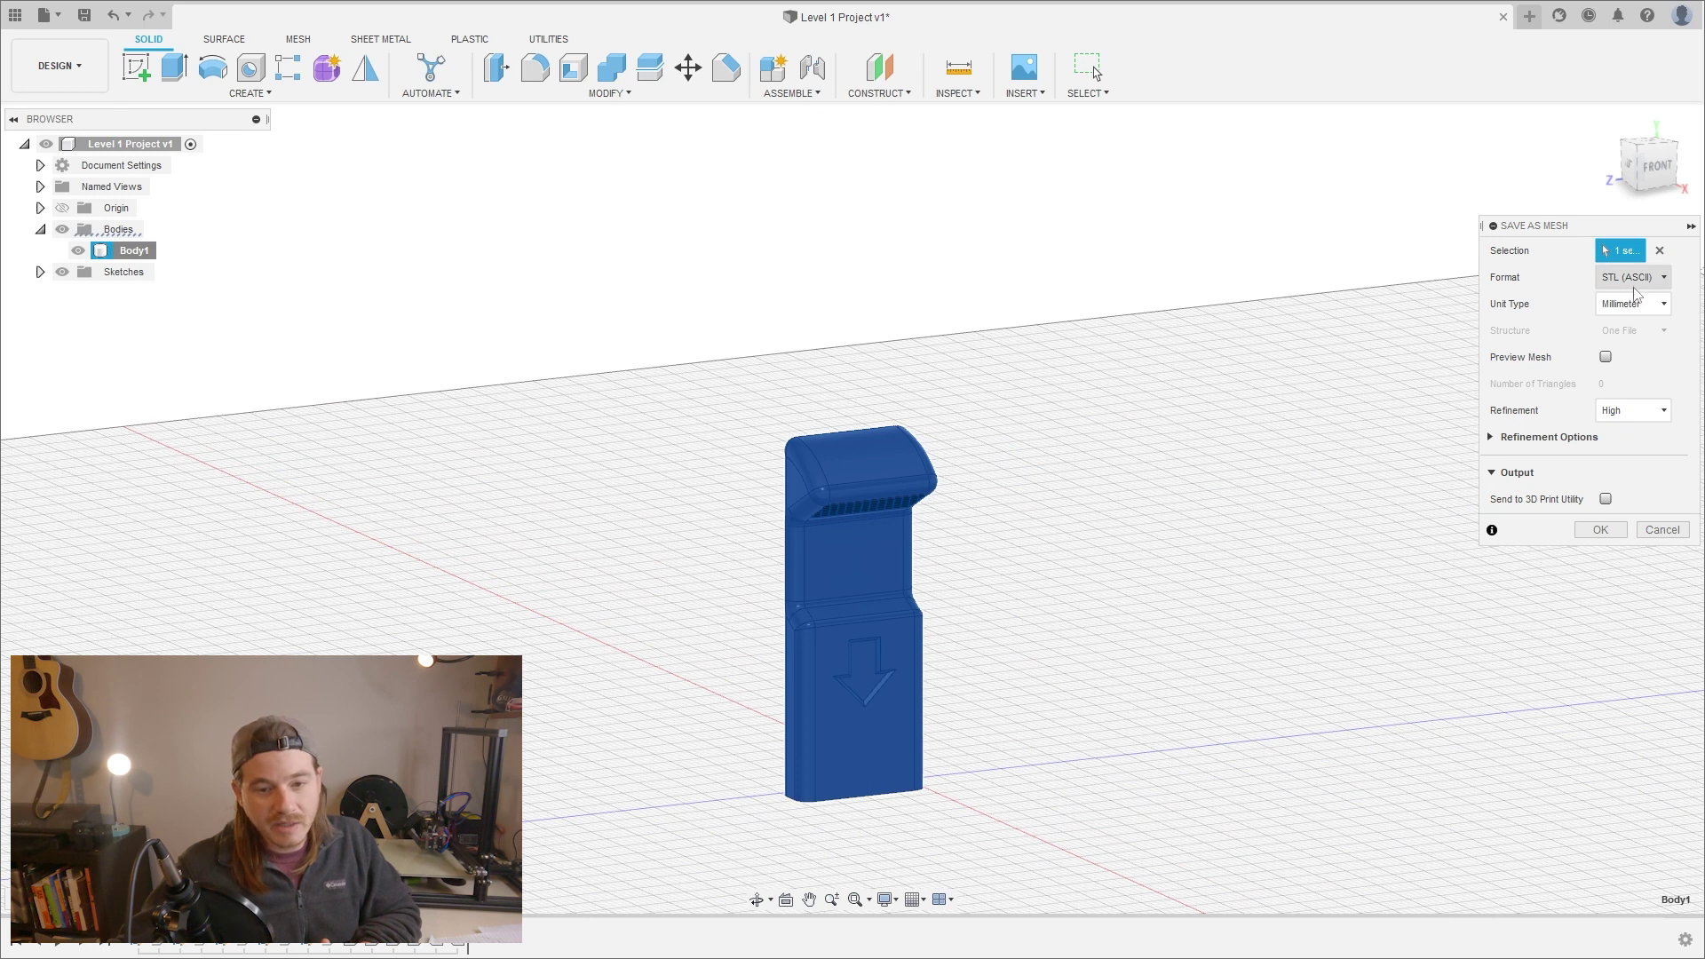
left_click(1633, 282)
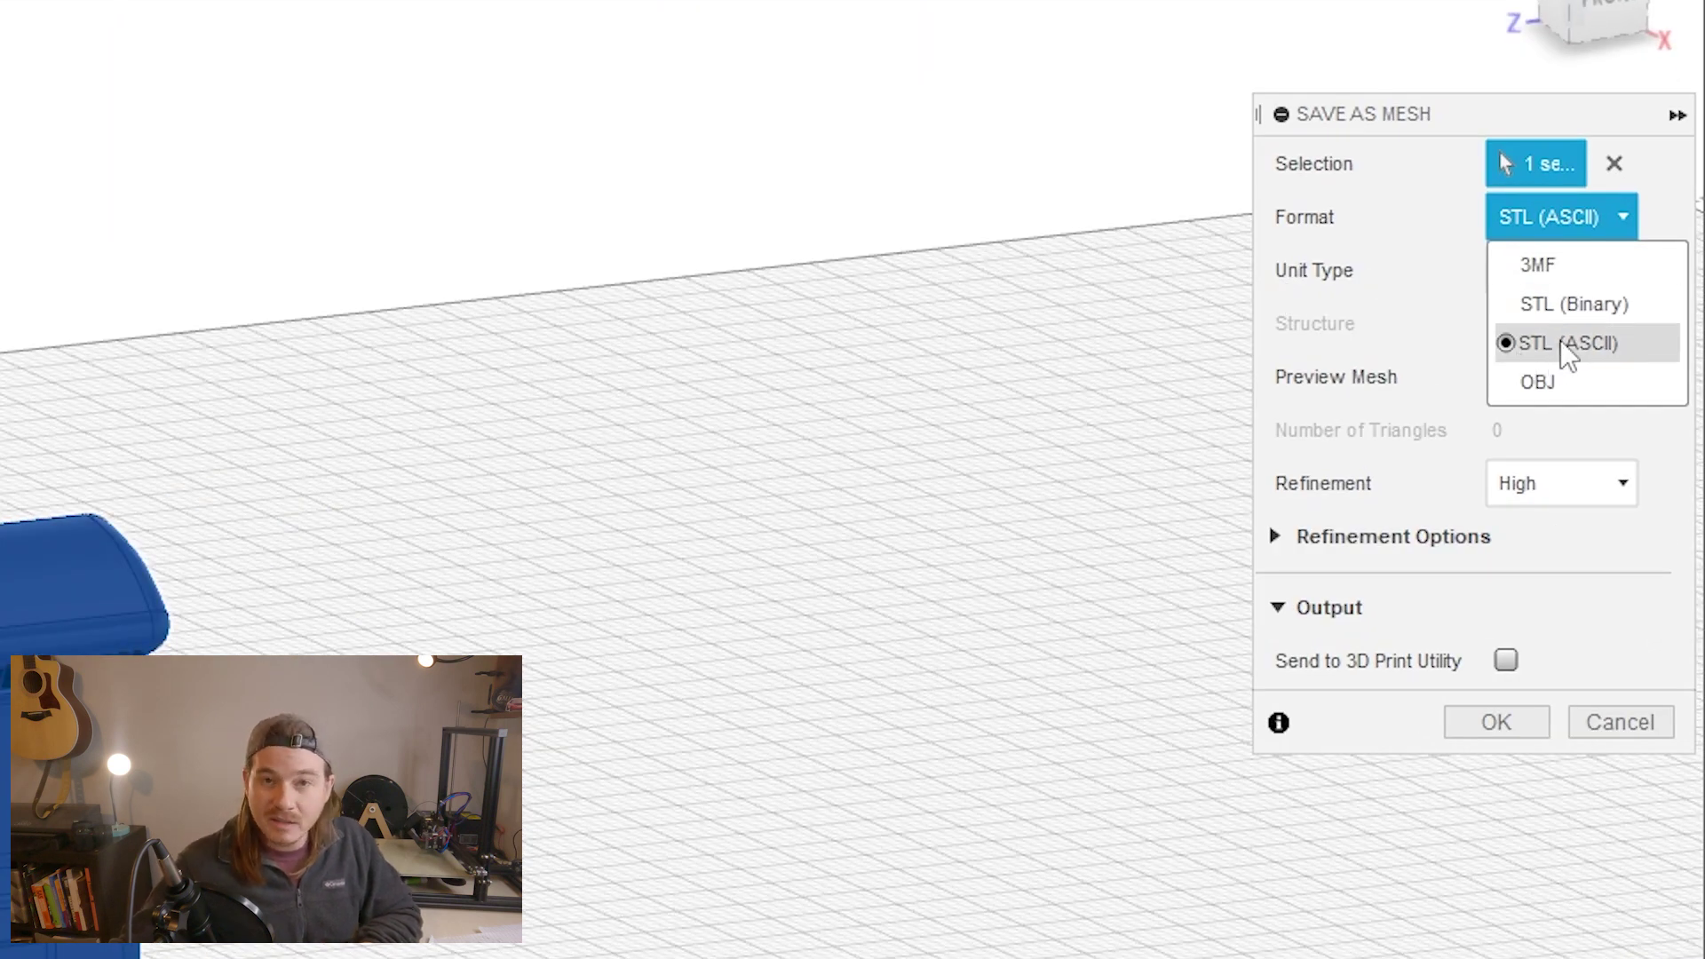
left_click(1559, 340)
left_click(1496, 722)
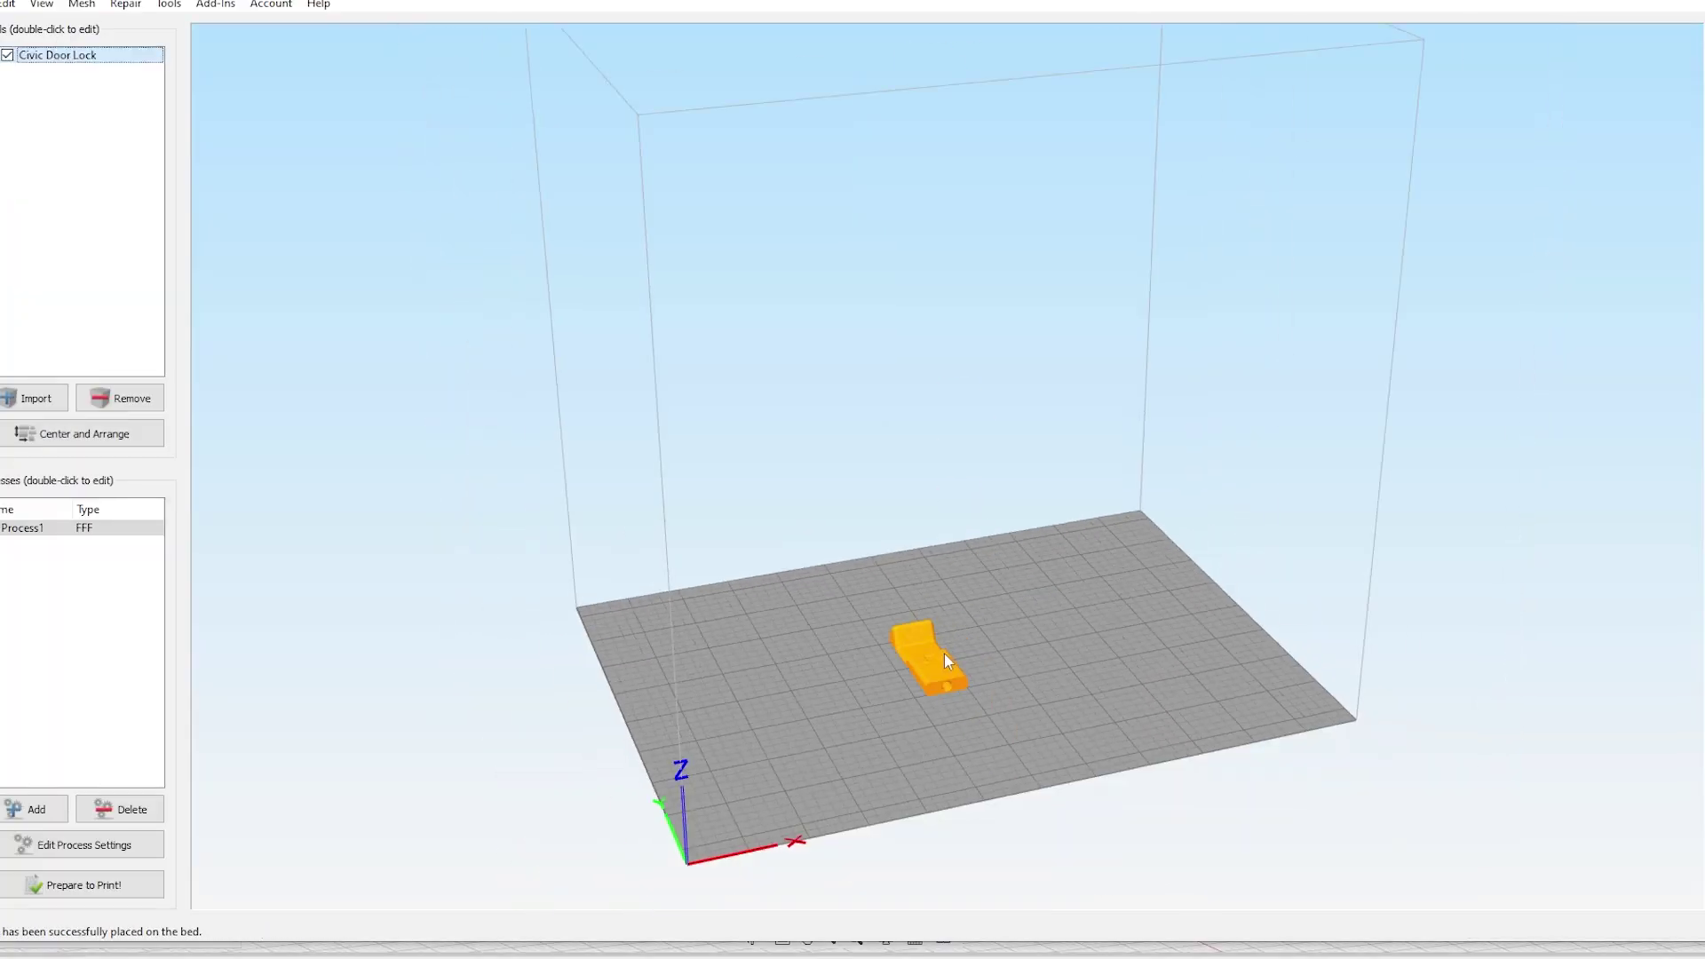
Switch to the slicer and open the position, scaling and rotation settings of the Civic Door Lock model.
double_click(945, 653)
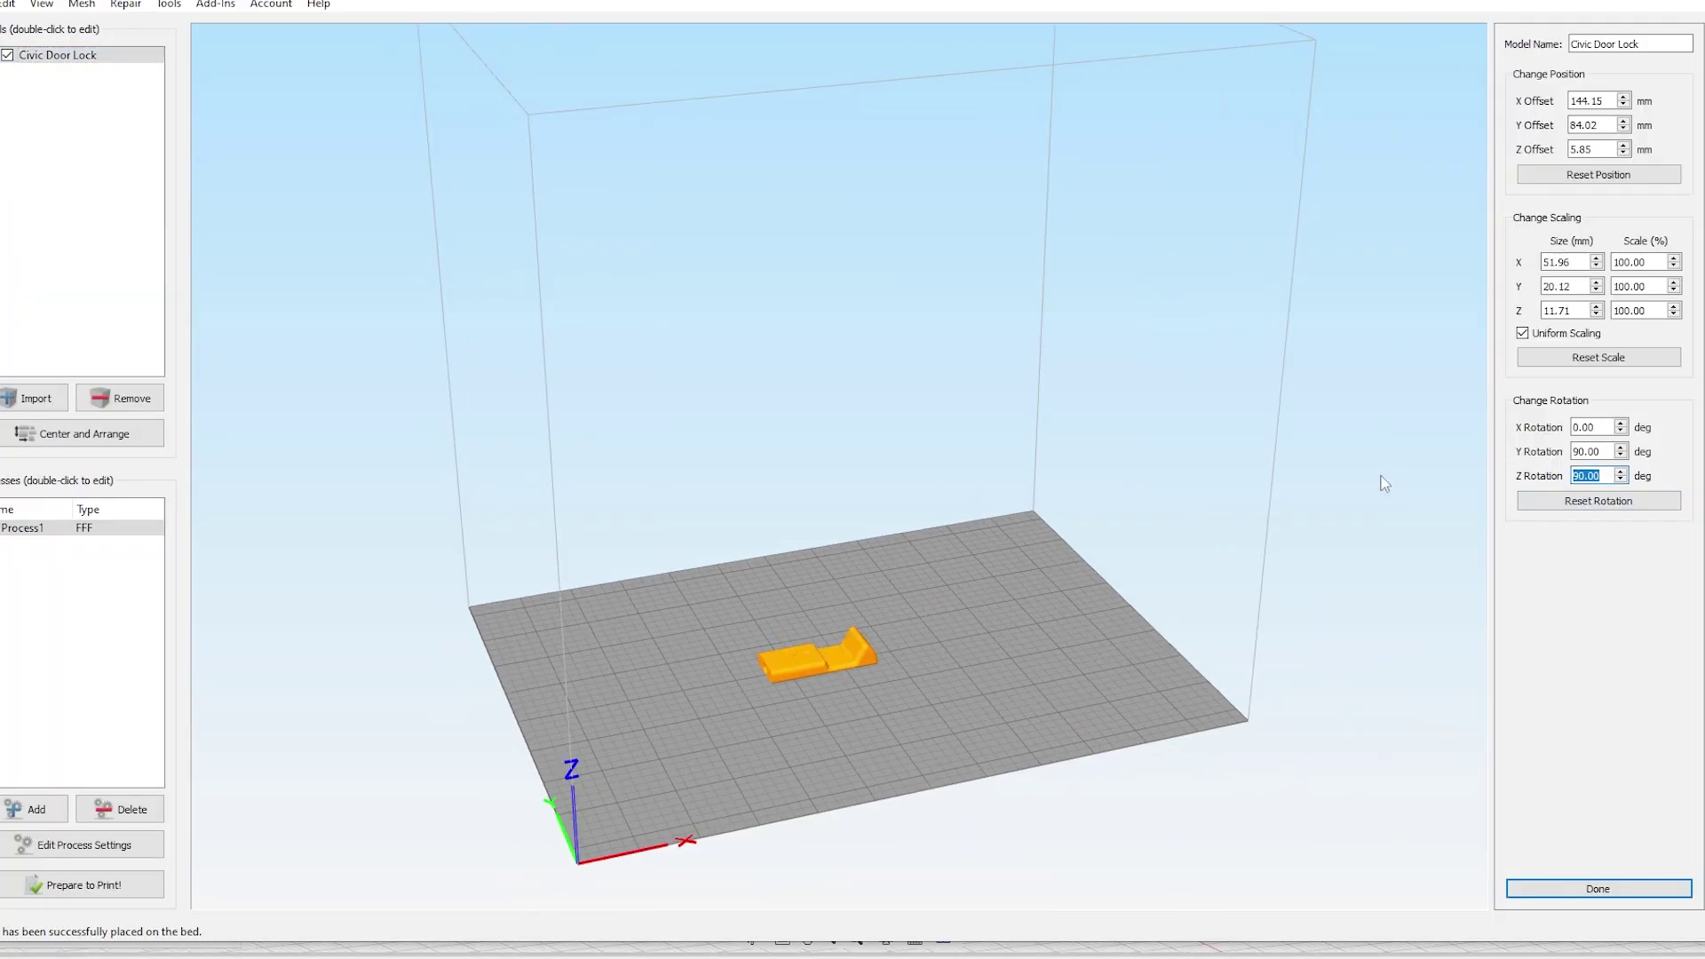